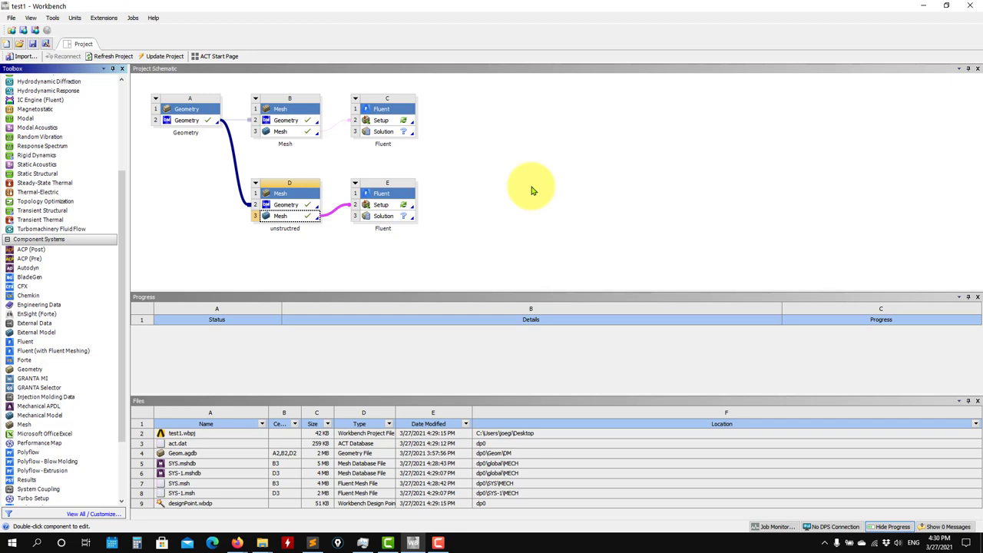
Review the pipe-flow problem definition in the case presentation open in Firefox and return to Workbench.
{"action": "mouse_move", "coordinate": [238, 543]}
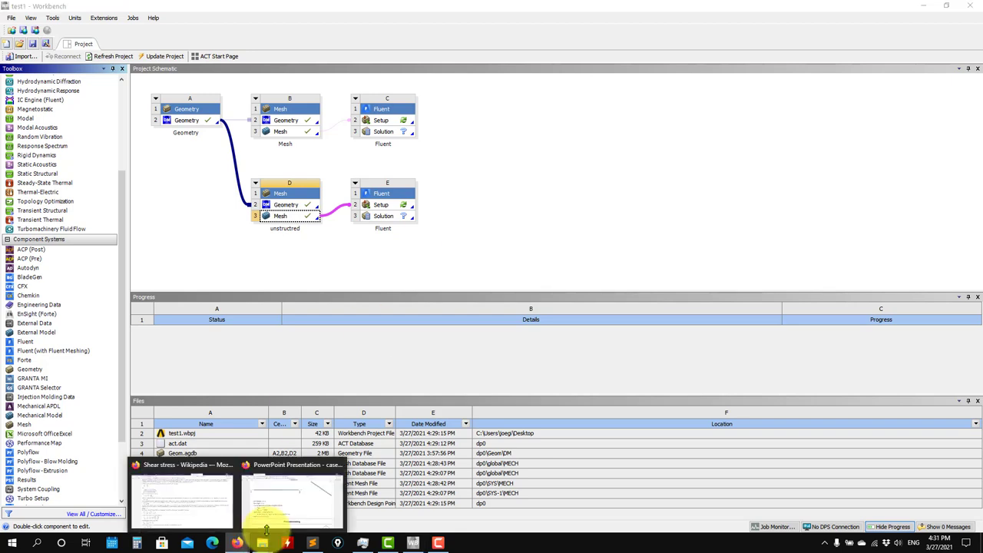
{"action": "left_click", "coordinate": [305, 505]}
{"action": "scroll", "coordinate": [571, 284], "scroll_direction": "up", "scroll_amount": 2}
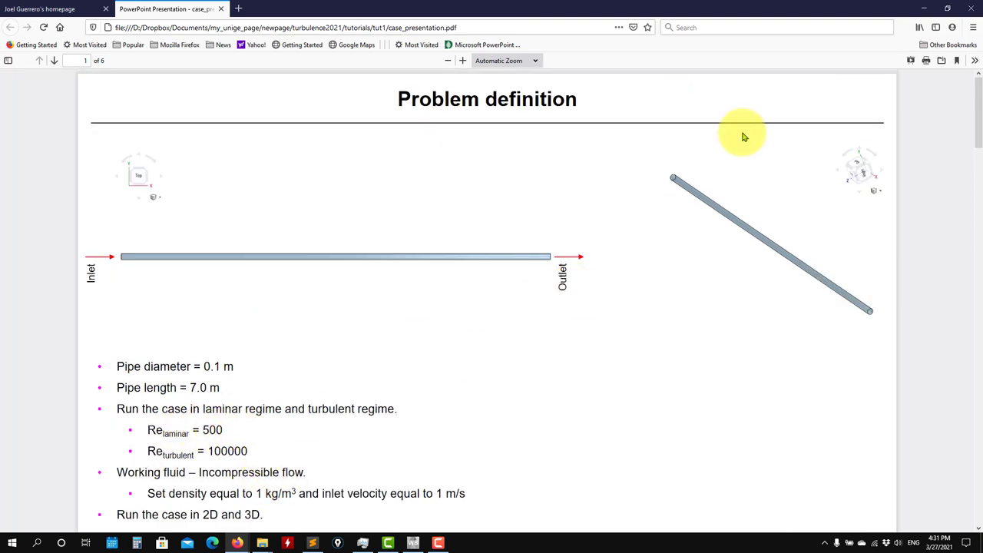
{"action": "left_click", "coordinate": [920, 8]}
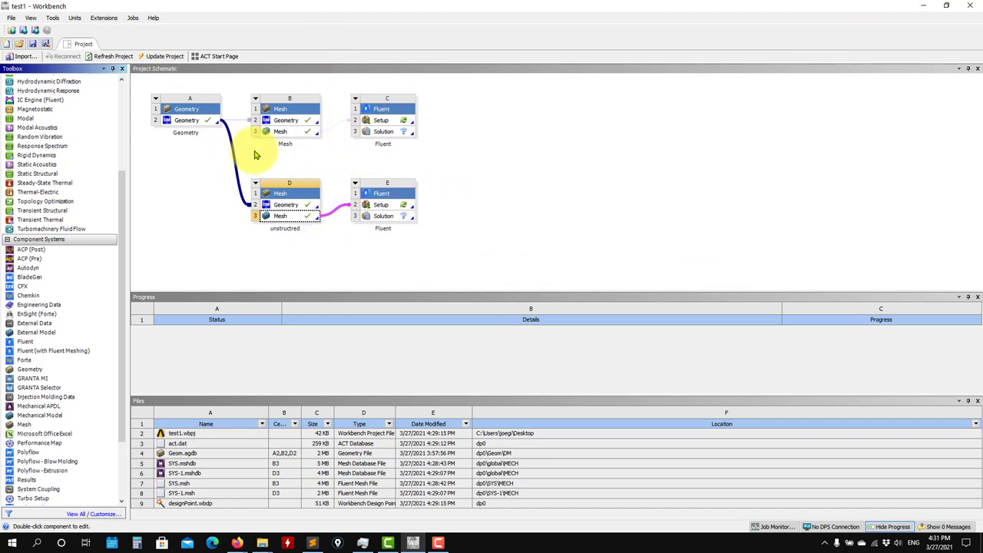
Start Fluent from the Setup cell of system C with double precision enabled and 4 solver processes.
{"action": "left_click", "coordinate": [384, 123]}
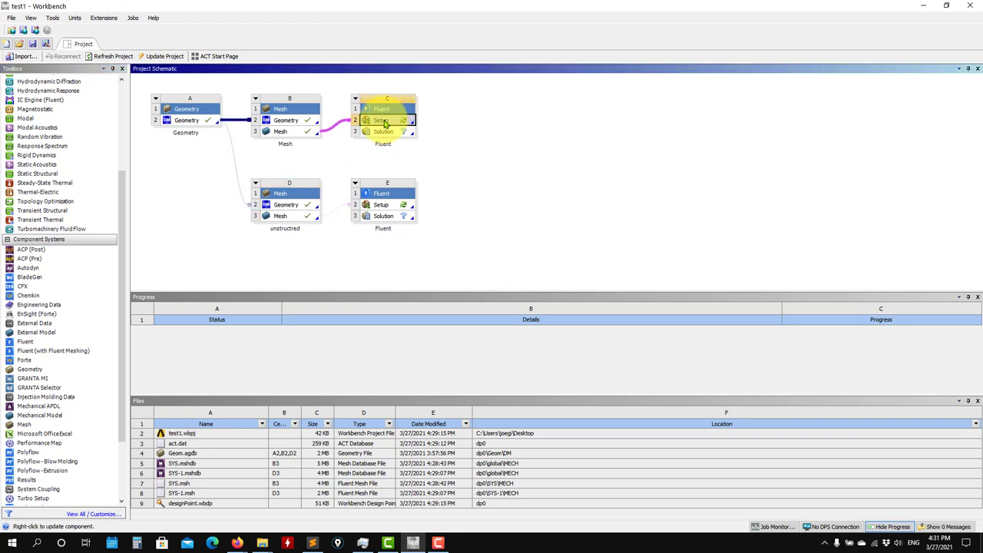
{"action": "double_click", "coordinate": [386, 121]}
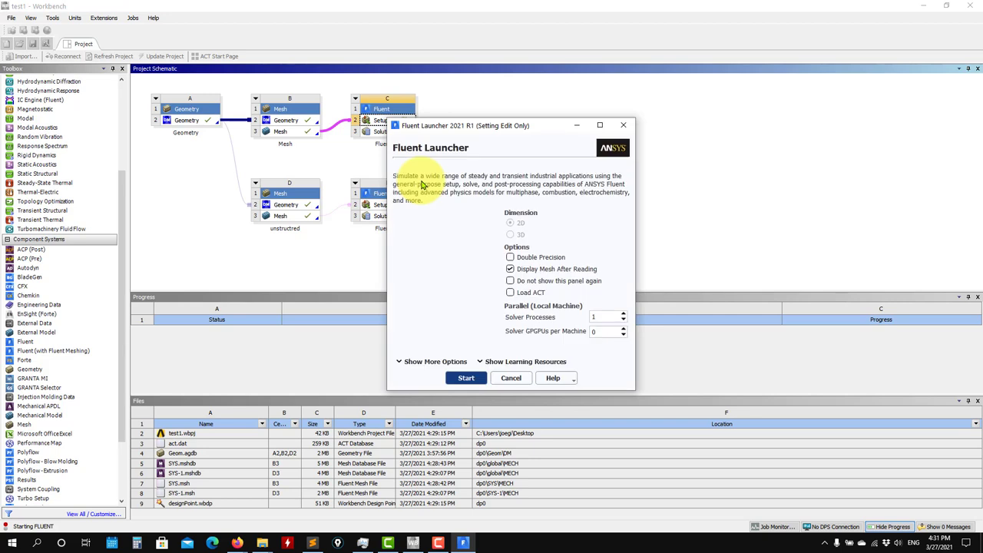
{"action": "left_click_drag", "start_coordinate": [517, 124], "coordinate": [656, 97]}
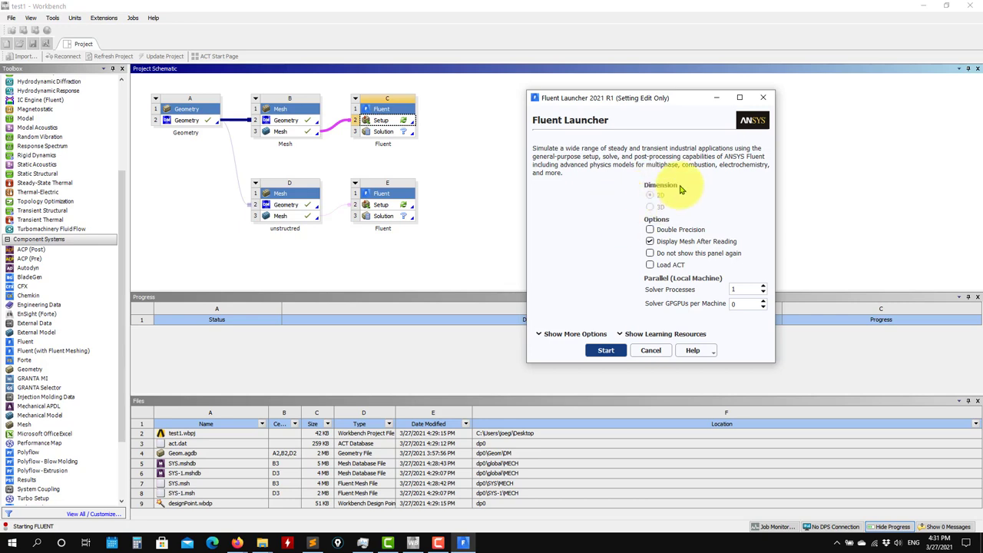
{"action": "left_click", "coordinate": [651, 231]}
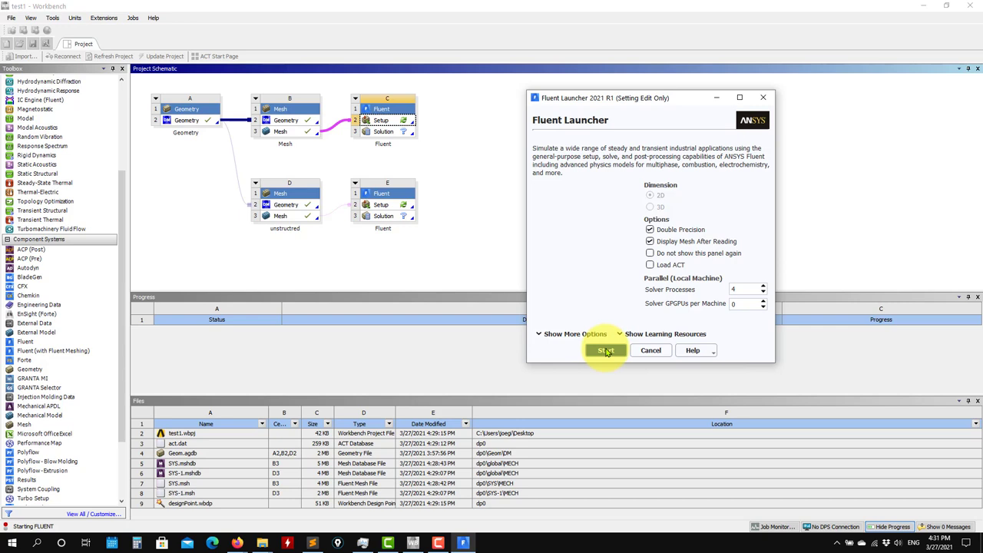
{"action": "left_click", "coordinate": [606, 351]}
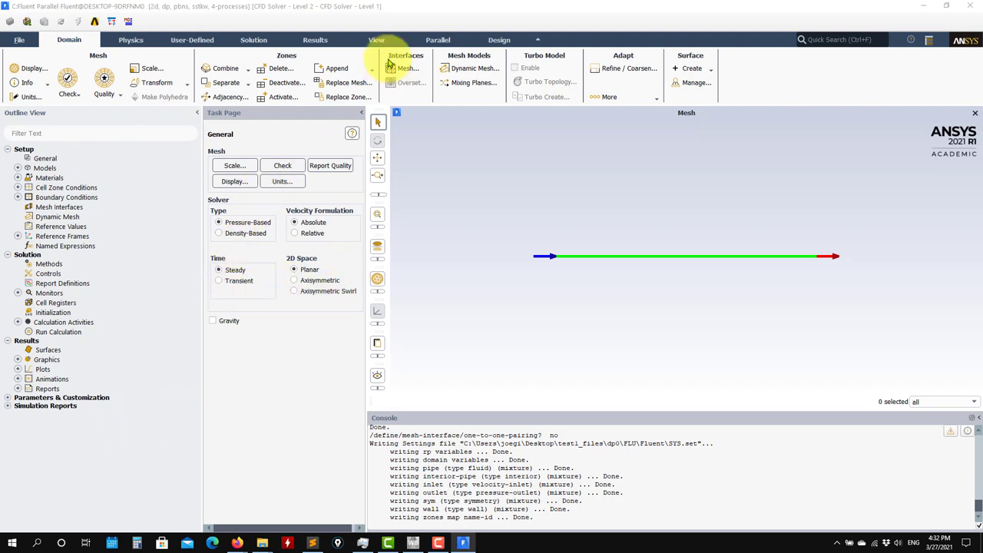
Review the available domain, physics, user-defined, solution, results, view, parallel and design commands, plus the file commands.
{"action": "left_click", "coordinate": [376, 40]}
{"action": "left_click", "coordinate": [438, 40]}
{"action": "left_click", "coordinate": [498, 40]}
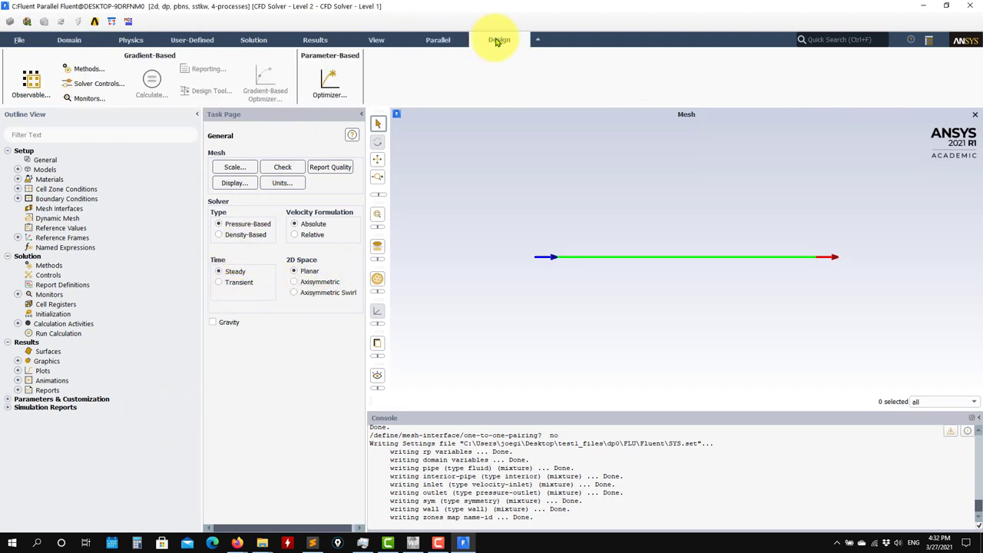
{"action": "left_click", "coordinate": [537, 43]}
{"action": "left_click", "coordinate": [538, 42]}
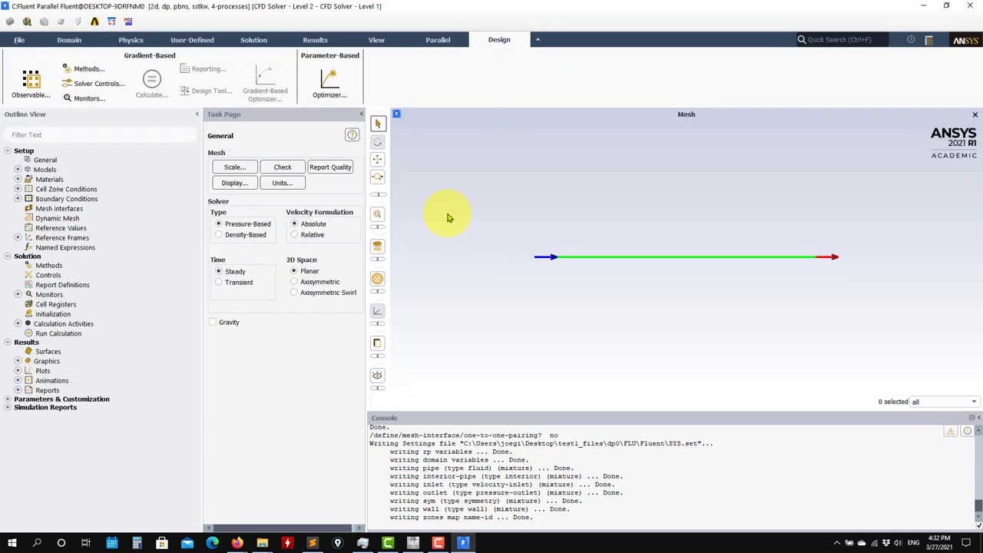
{"action": "left_click", "coordinate": [444, 41]}
{"action": "left_click", "coordinate": [377, 40]}
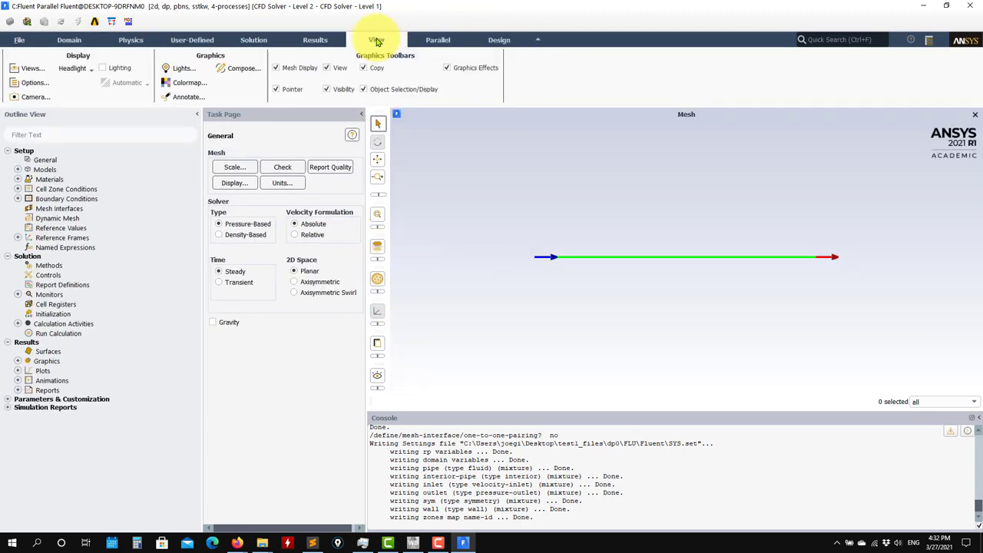
{"action": "left_click", "coordinate": [316, 40]}
{"action": "left_click", "coordinate": [253, 39]}
{"action": "left_click", "coordinate": [192, 40]}
{"action": "left_click", "coordinate": [131, 40]}
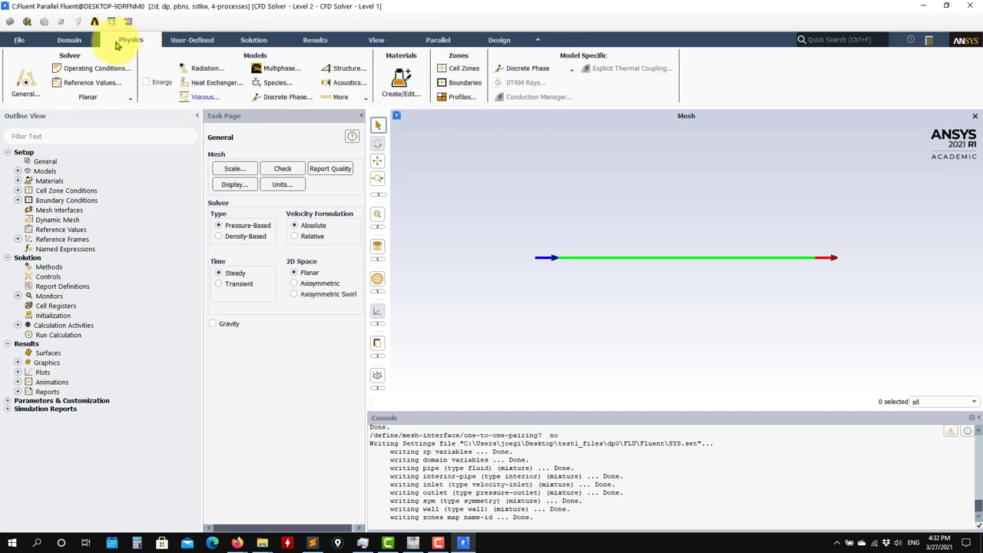
{"action": "left_click", "coordinate": [69, 40]}
{"action": "left_click", "coordinate": [21, 40]}
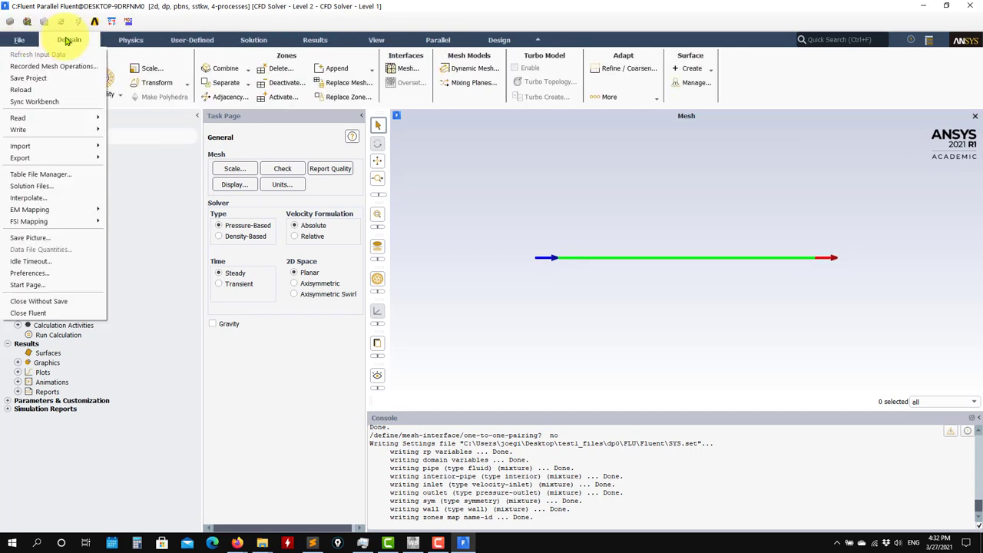
Set the window layout to Default, trying the Tab Graphics-Console arrangement before restoring Default.
{"action": "left_click", "coordinate": [930, 42]}
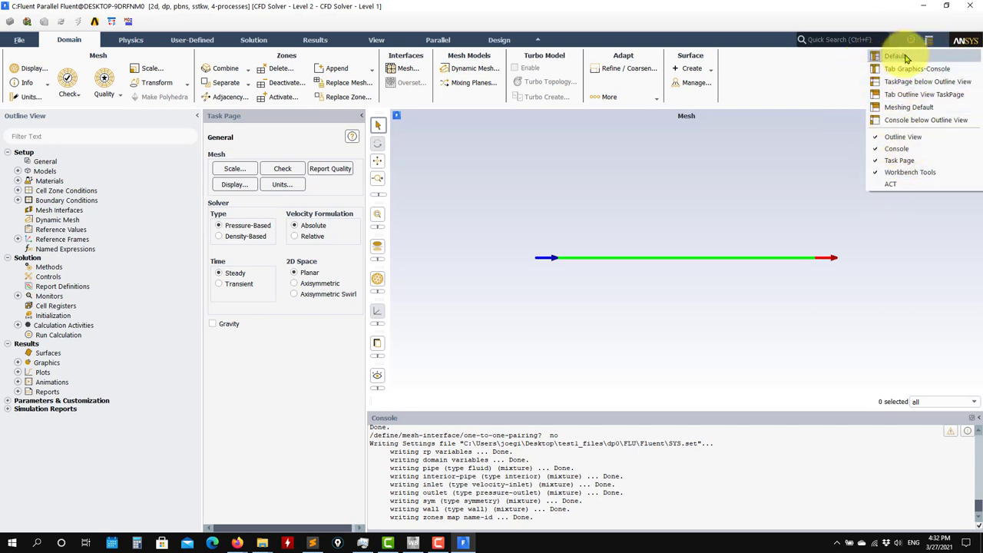
{"action": "left_click", "coordinate": [903, 56]}
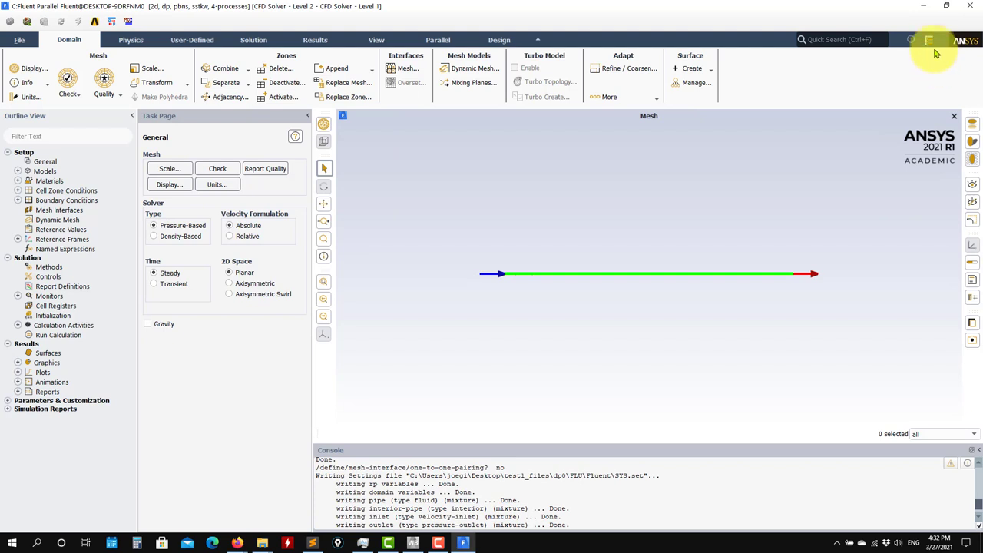
{"action": "left_click", "coordinate": [932, 43]}
{"action": "left_click", "coordinate": [906, 68]}
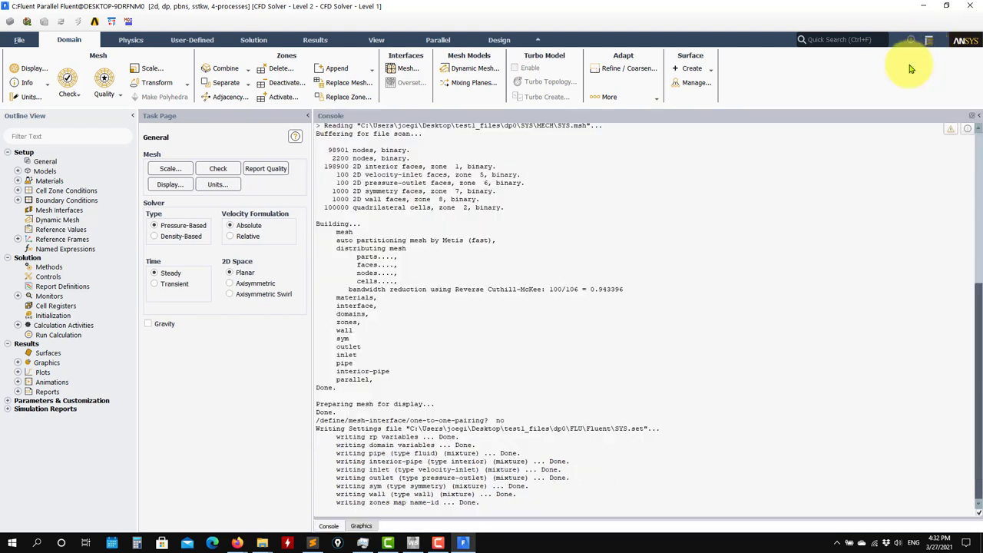
{"action": "left_click", "coordinate": [932, 43]}
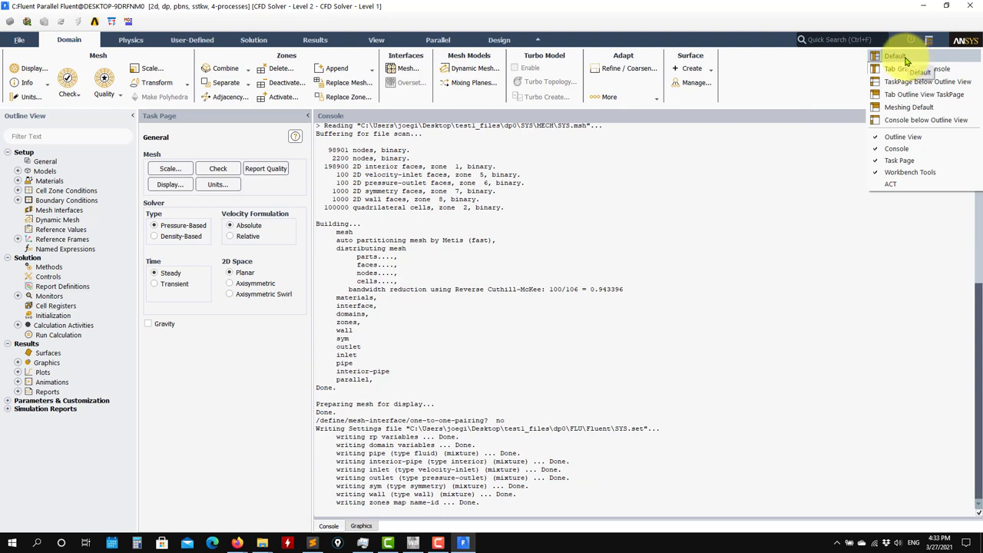
{"action": "left_click", "coordinate": [899, 57]}
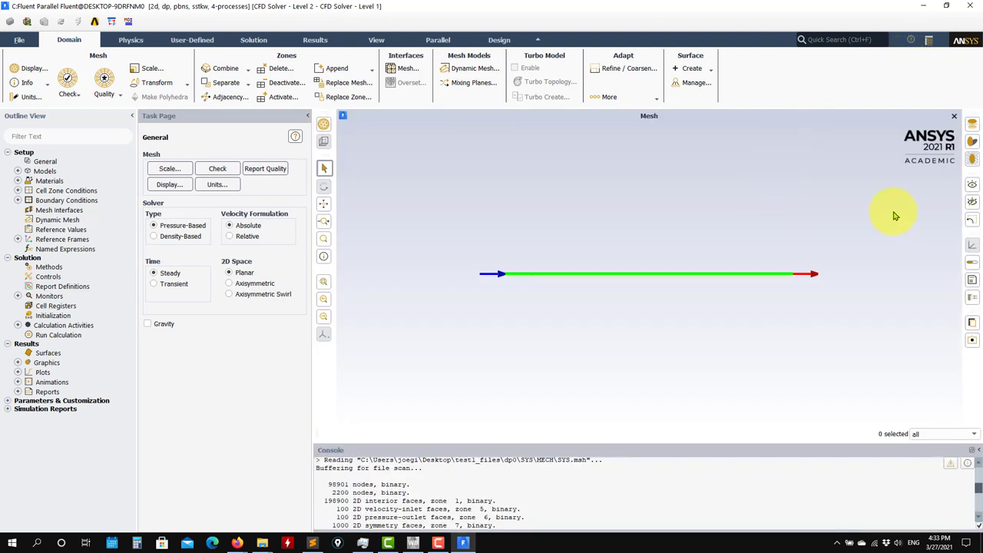
Consult the User's Guide and the Fluent 2021 R1 documentation page in the browser, and return to Fluent.
{"action": "left_click", "coordinate": [914, 41]}
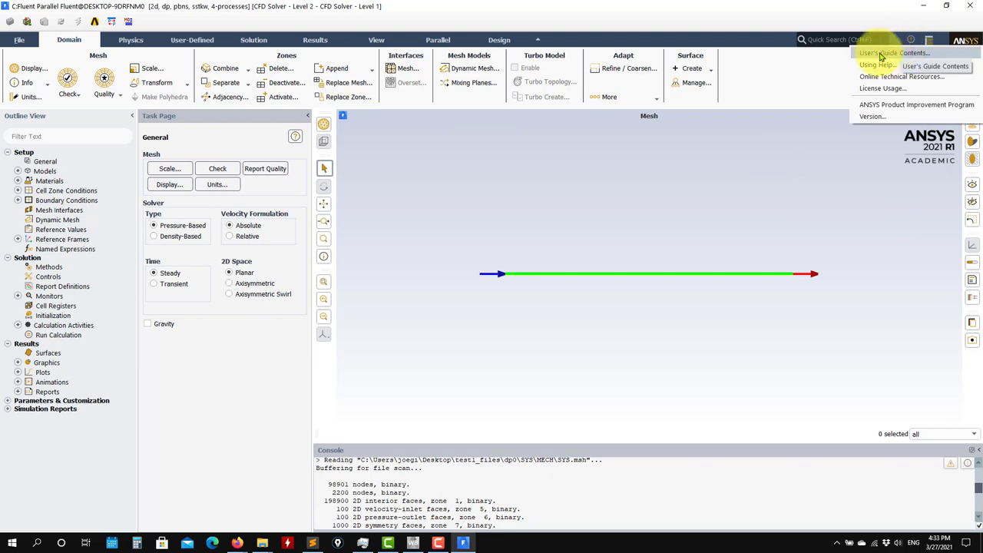
{"action": "left_click", "coordinate": [888, 53]}
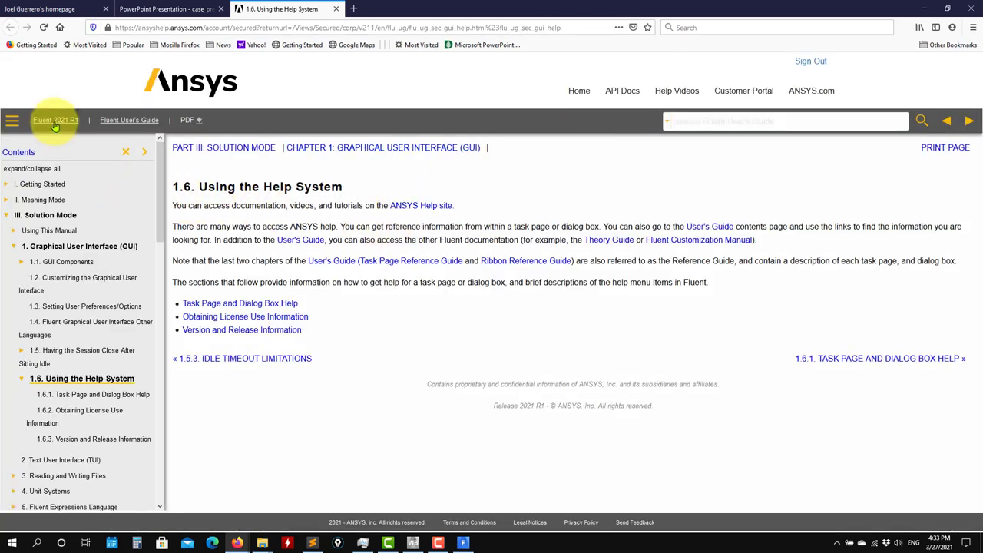
{"action": "left_click", "coordinate": [46, 120]}
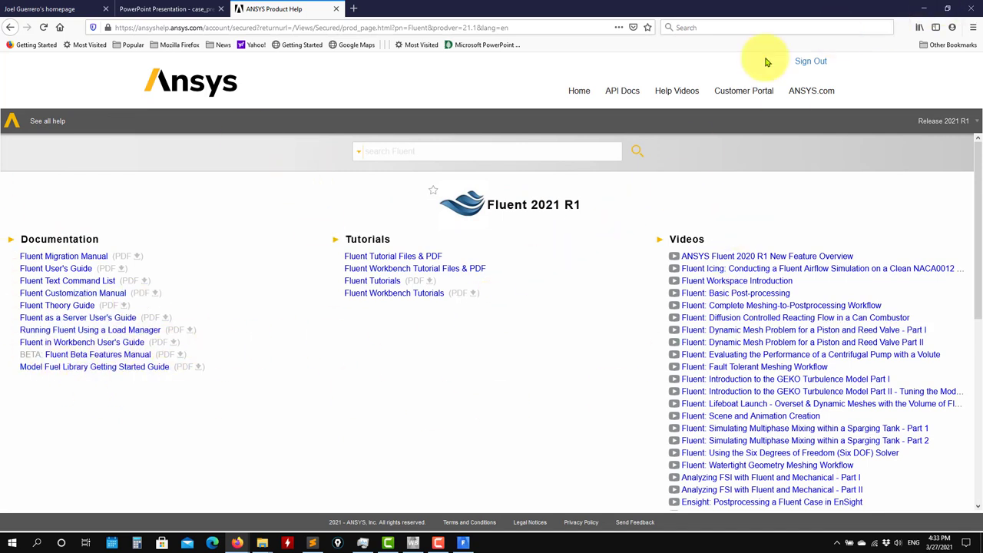
{"action": "left_click", "coordinate": [922, 8]}
Examine the quadrilateral pipe mesh up close around the outlet end, and fit the whole domain in view.
{"action": "scroll", "coordinate": [779, 307], "scroll_direction": "up", "scroll_amount": 5}
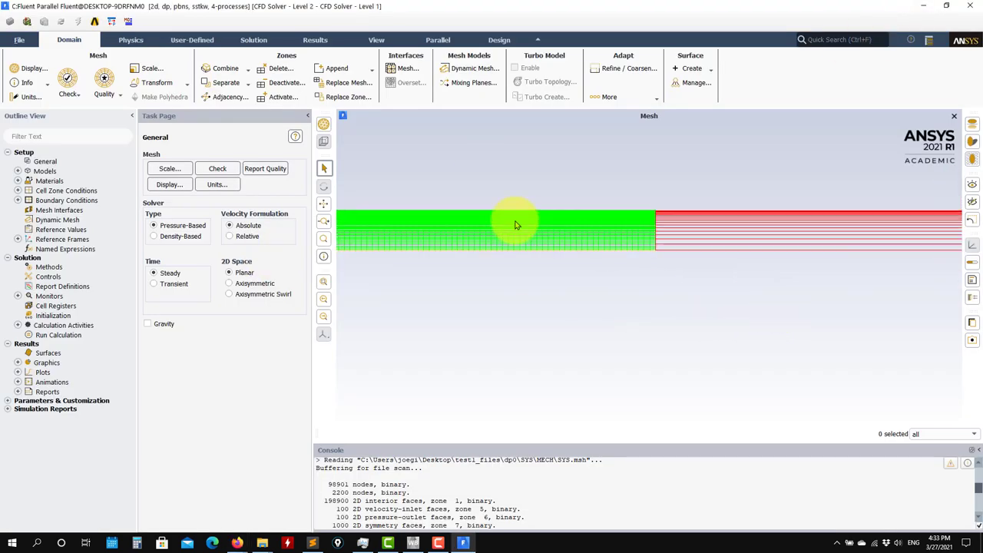
{"action": "scroll", "coordinate": [652, 226], "scroll_direction": "up", "scroll_amount": 3}
{"action": "scroll", "coordinate": [650, 259], "scroll_direction": "down", "scroll_amount": 5}
{"action": "scroll", "coordinate": [644, 259], "scroll_direction": "up", "scroll_amount": 5}
{"action": "left_click_drag", "start_coordinate": [705, 251], "coordinate": [645, 254]}
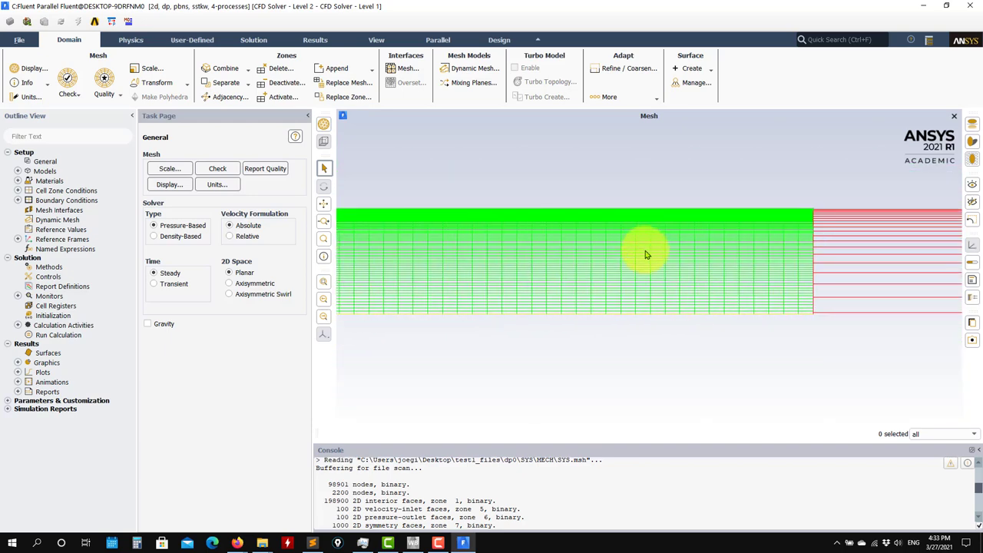
{"action": "left_click_drag", "start_coordinate": [593, 274], "coordinate": [634, 301]}
{"action": "left_click_drag", "start_coordinate": [482, 301], "coordinate": [401, 280]}
{"action": "left_click_drag", "start_coordinate": [542, 261], "coordinate": [584, 253]}
{"action": "left_click_drag", "start_coordinate": [944, 341], "coordinate": [759, 350]}
{"action": "left_click", "coordinate": [324, 282]}
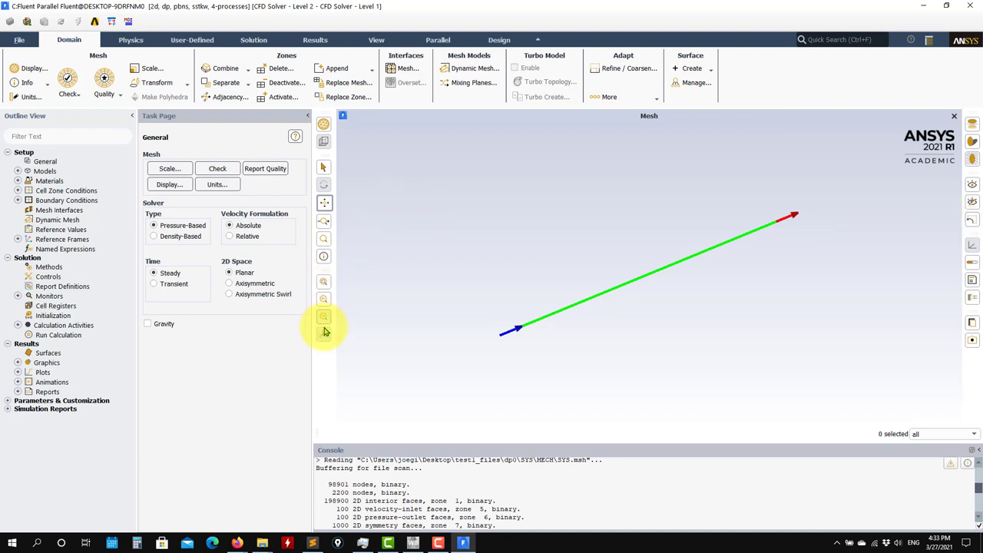
Try the selection, zoom and pan pointer modes while inspecting the displayed pipe mesh.
{"action": "left_click", "coordinate": [323, 169]}
{"action": "left_click", "coordinate": [326, 222]}
{"action": "left_click", "coordinate": [324, 125]}
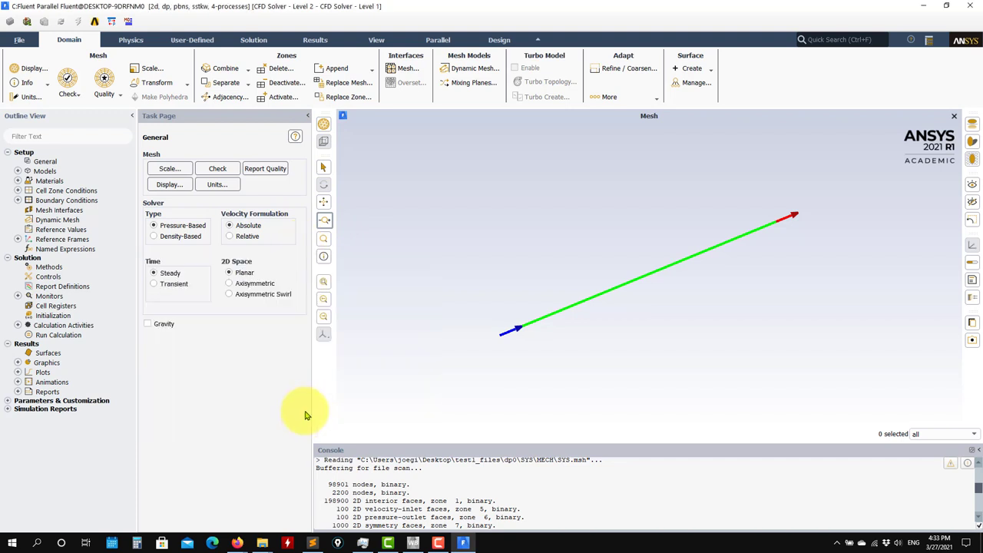
{"action": "scroll", "coordinate": [606, 369], "scroll_direction": "up", "scroll_amount": 5}
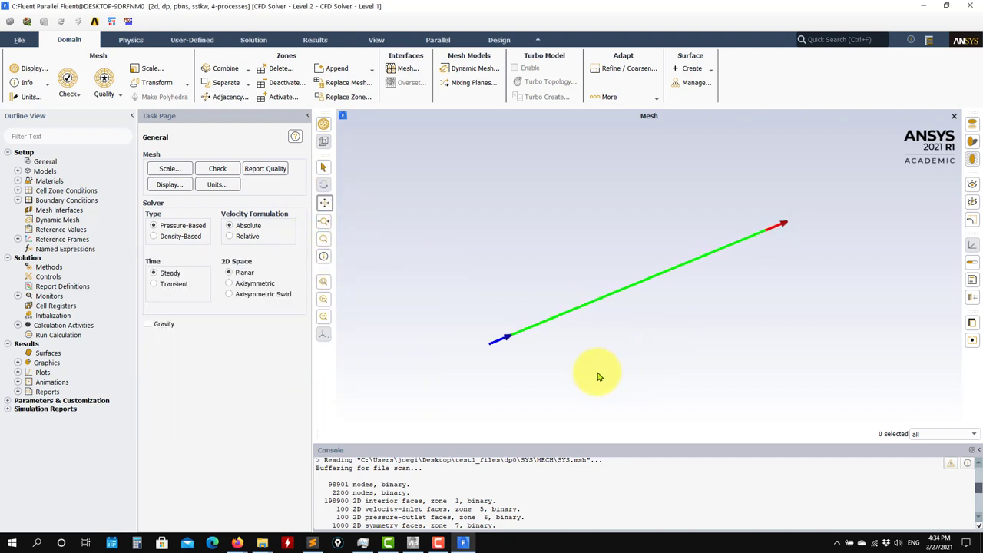
{"action": "scroll", "coordinate": [680, 275], "scroll_direction": "up", "scroll_amount": 3}
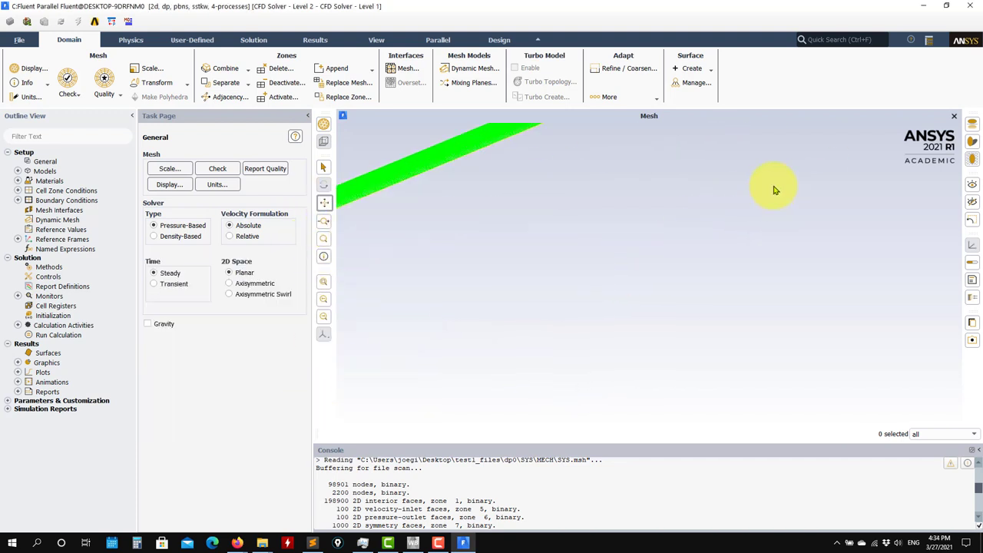
{"action": "scroll", "coordinate": [812, 270], "scroll_direction": "up", "scroll_amount": 4}
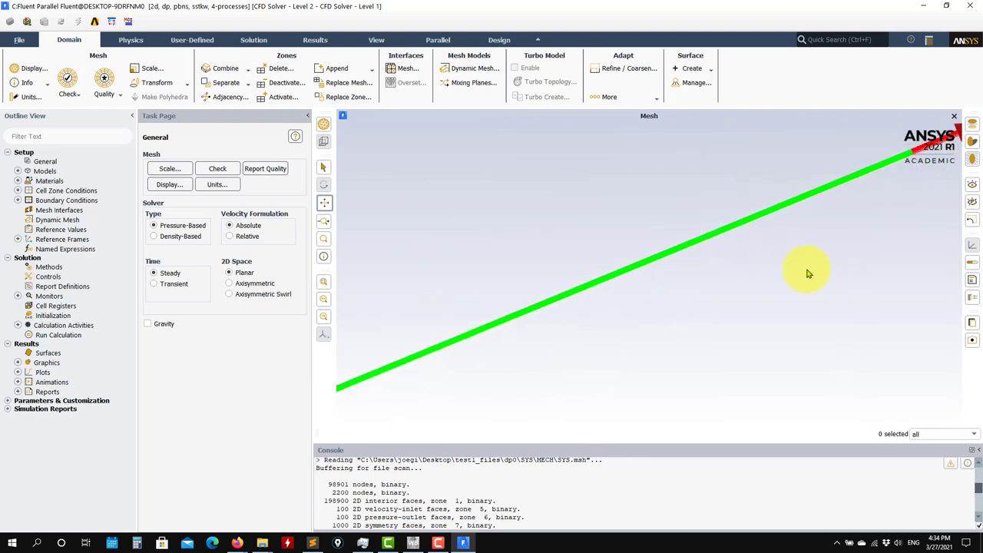
Select the interior-pipe, wall and sym boundary zones directly on the displayed mesh.
{"action": "left_click_drag", "start_coordinate": [570, 245], "coordinate": [593, 307]}
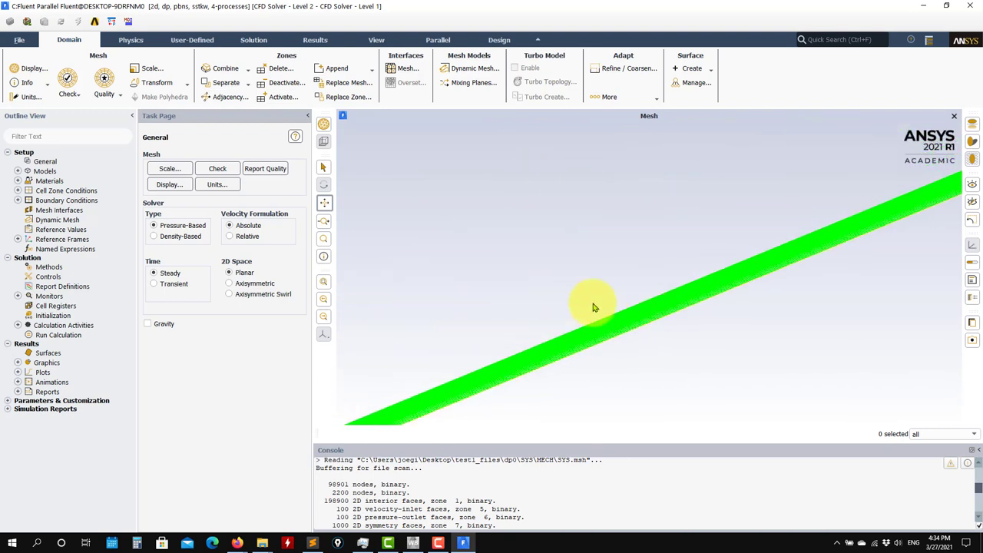
{"action": "right_click", "coordinate": [521, 323]}
{"action": "scroll", "coordinate": [522, 326], "scroll_direction": "down", "scroll_amount": 2}
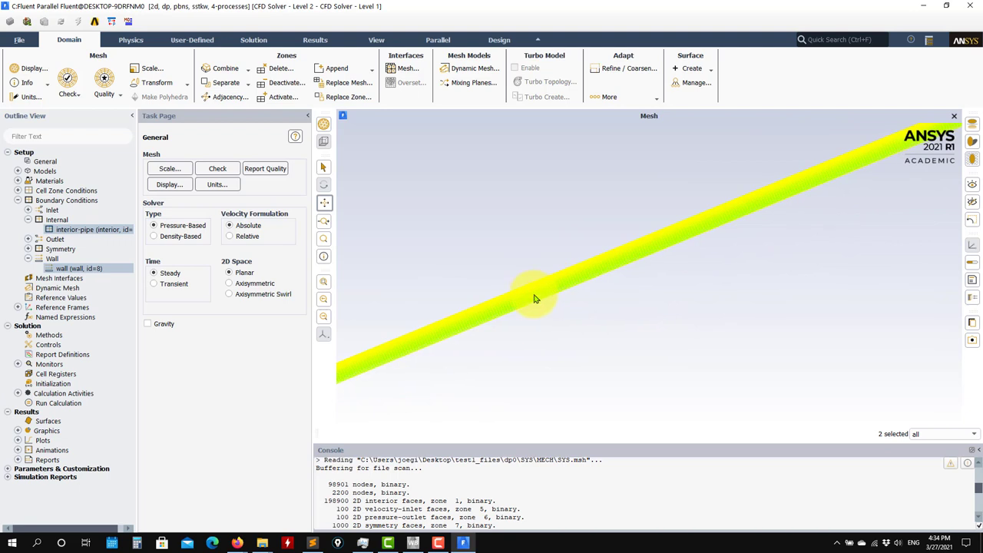
{"action": "right_click", "coordinate": [556, 318]}
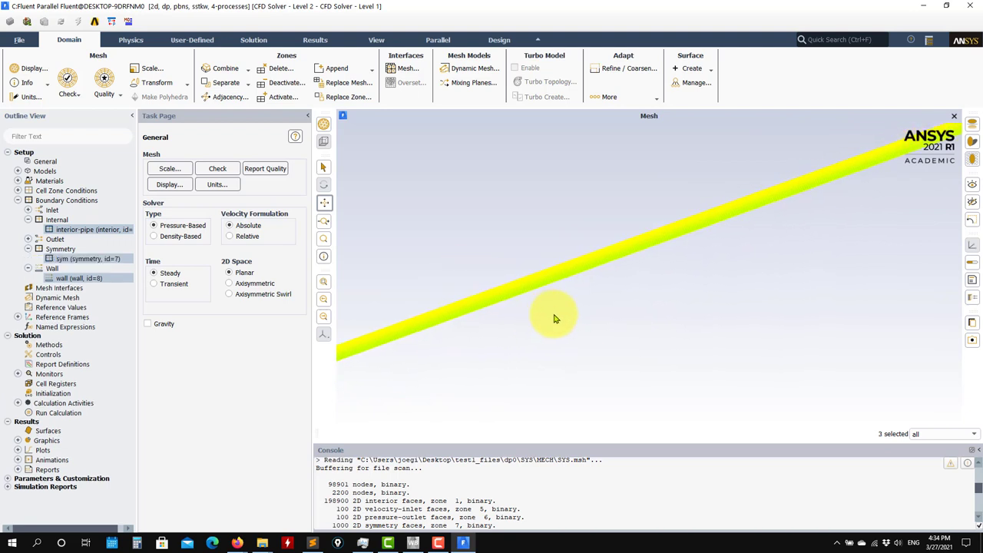
{"action": "left_click_drag", "start_coordinate": [535, 333], "coordinate": [474, 325]}
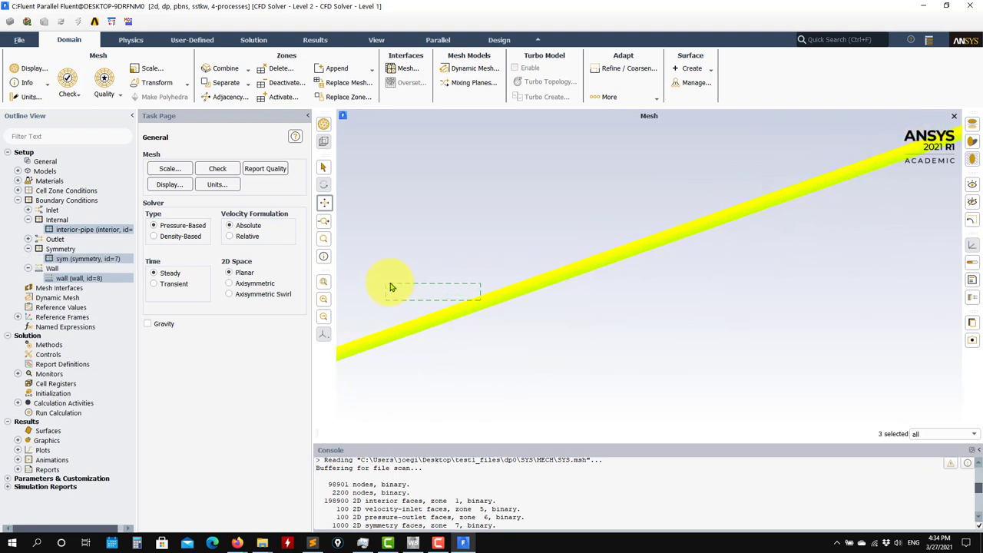
{"action": "left_click_drag", "start_coordinate": [518, 274], "coordinate": [450, 230]}
{"action": "scroll", "coordinate": [537, 281], "scroll_direction": "down", "scroll_amount": 5}
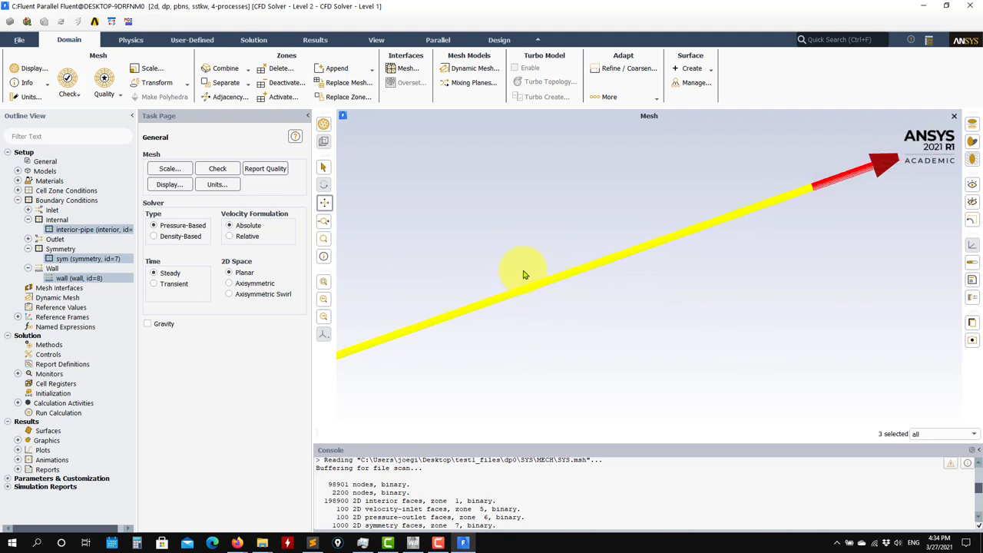
{"action": "scroll", "coordinate": [584, 326], "scroll_direction": "up", "scroll_amount": 6}
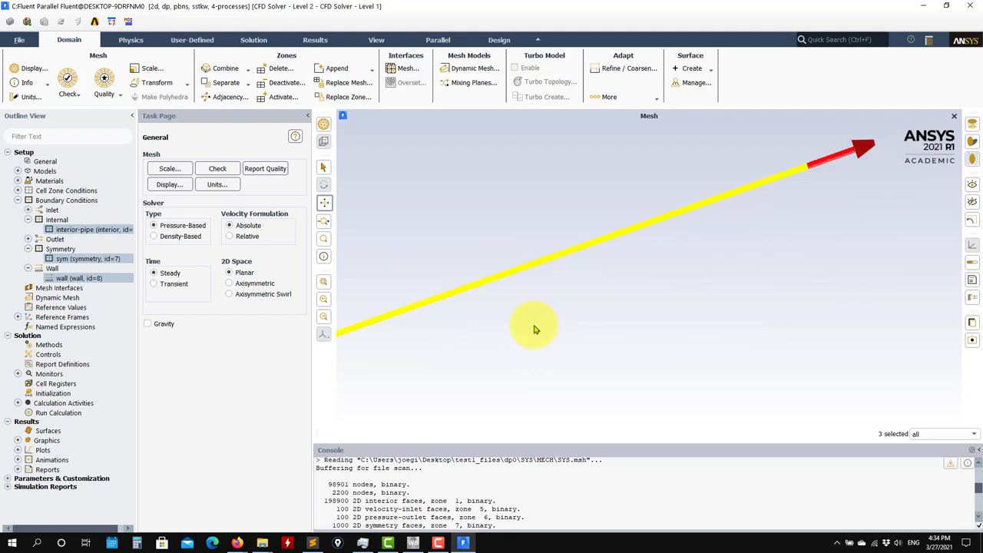
{"action": "left_click_drag", "start_coordinate": [483, 224], "coordinate": [663, 289]}
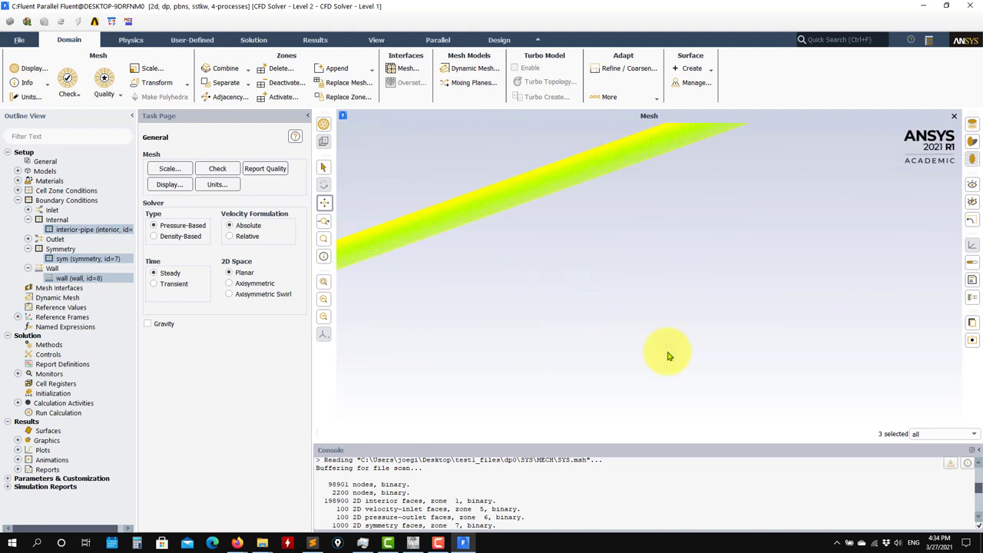
Try the predefined back view, return the pipe mesh to the front view, and clear the zone selection.
{"action": "left_click", "coordinate": [373, 40]}
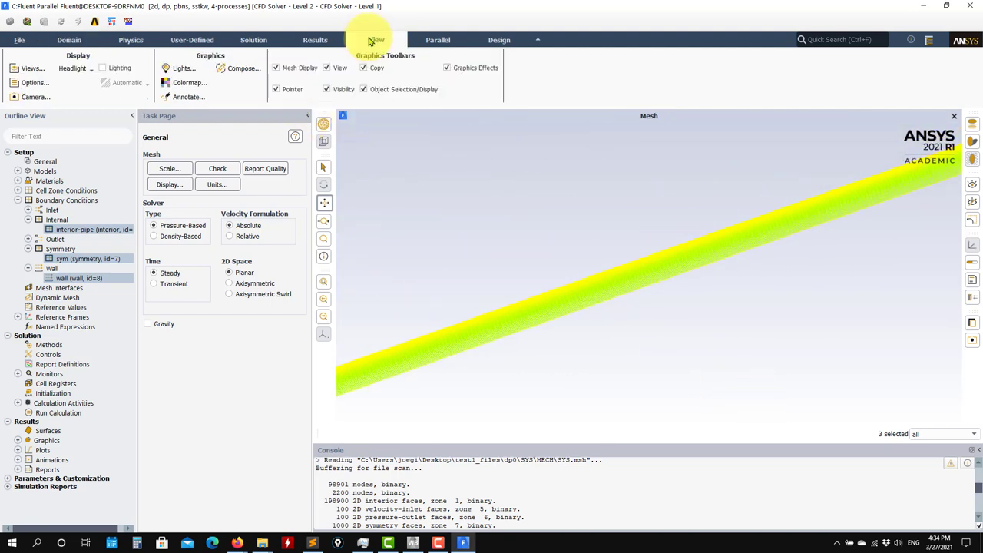
{"action": "left_click", "coordinate": [31, 68]}
{"action": "left_click", "coordinate": [184, 293]}
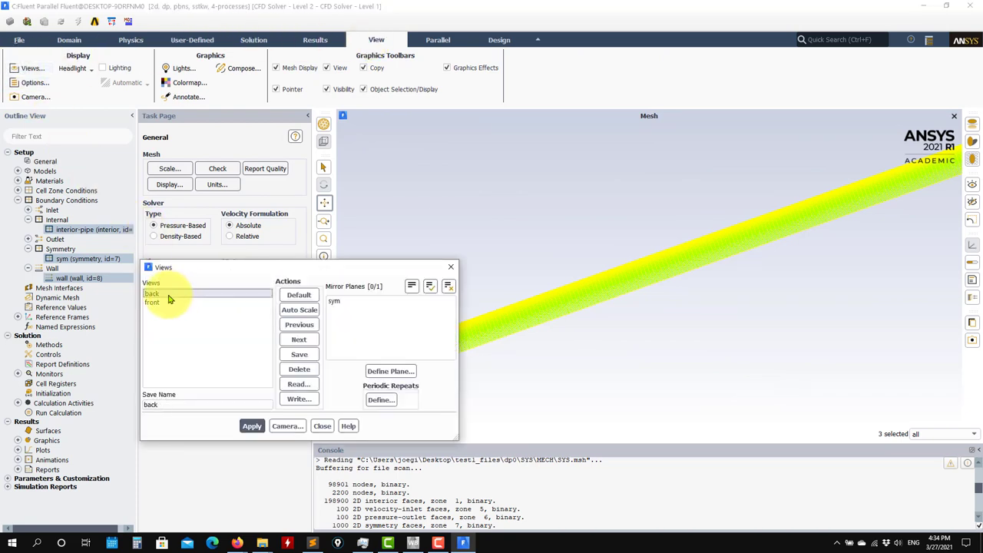
{"action": "left_click", "coordinate": [252, 427]}
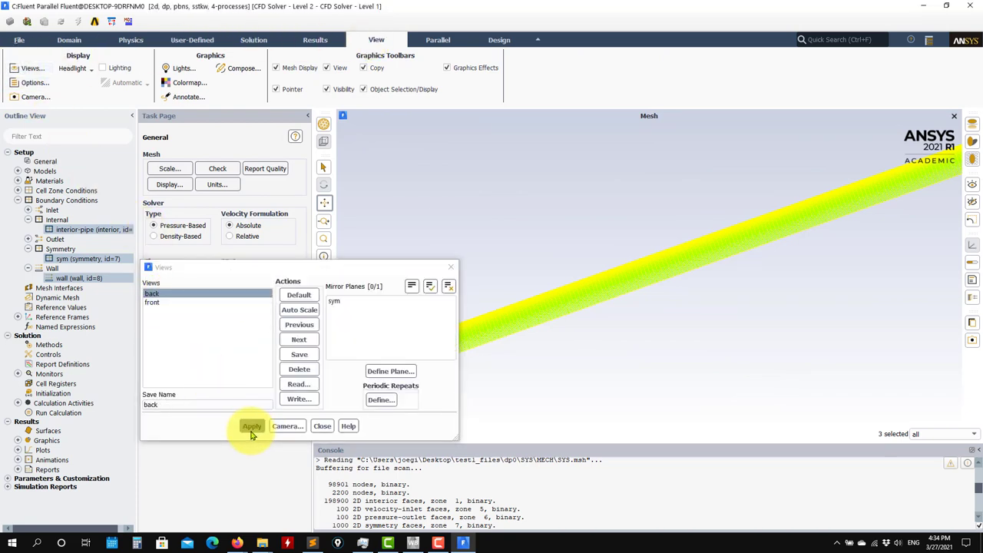
{"action": "left_click", "coordinate": [213, 303]}
{"action": "left_click", "coordinate": [255, 428]}
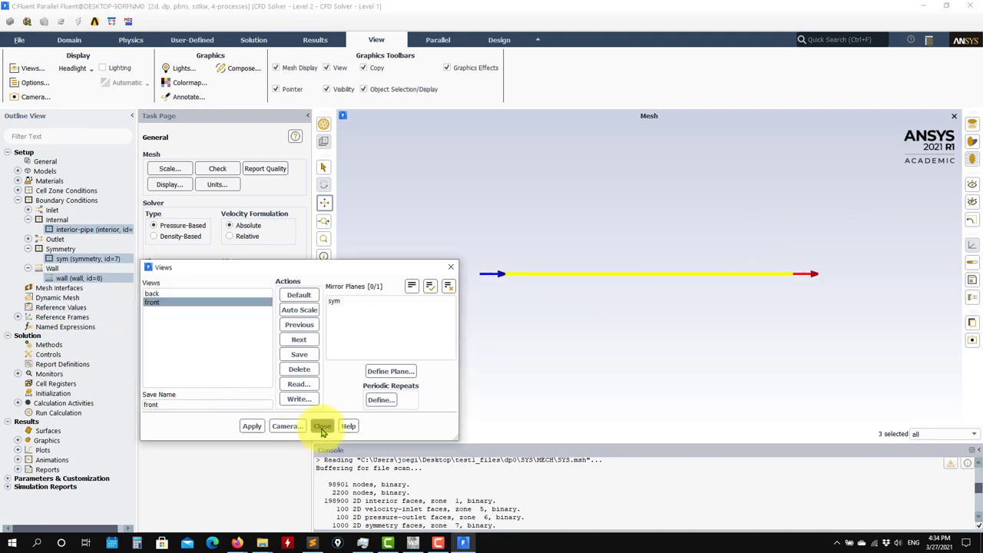
{"action": "left_click", "coordinate": [322, 426]}
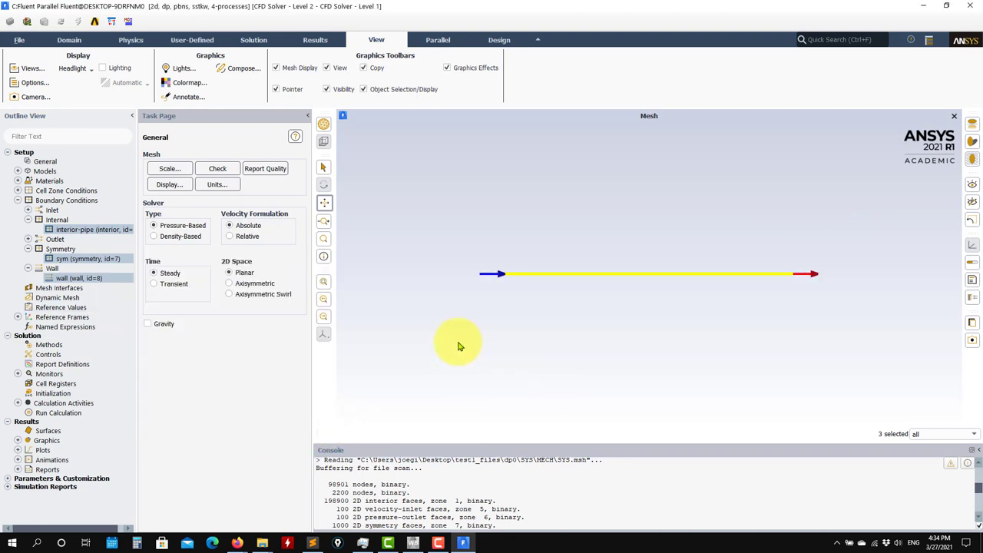
{"action": "right_click", "coordinate": [415, 321]}
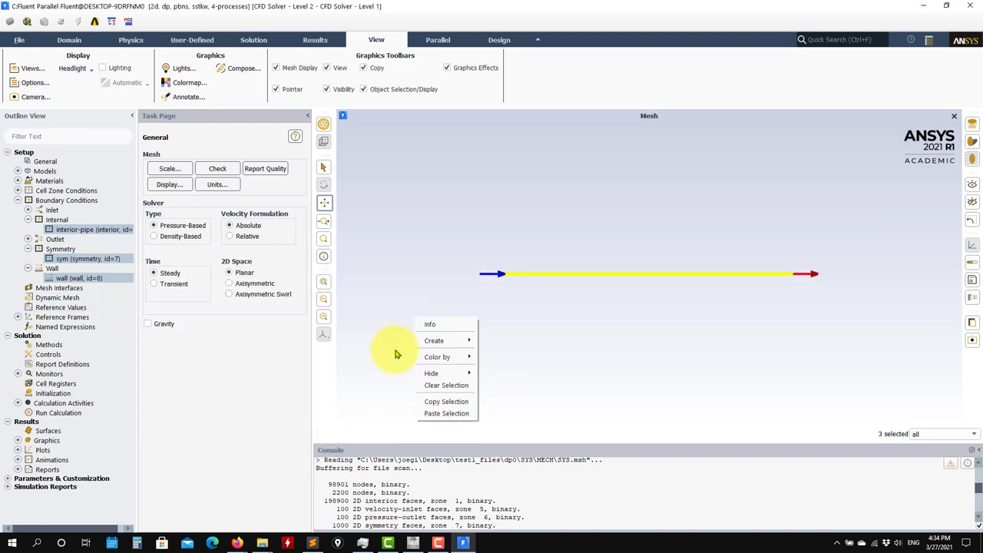
{"action": "left_click", "coordinate": [427, 386]}
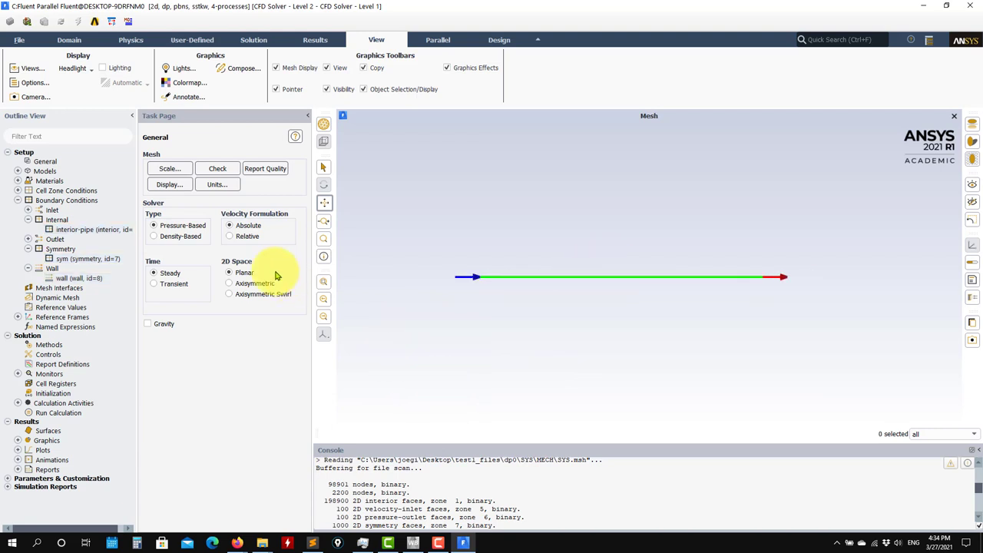
Enlarge the console area beneath the mesh display and collapse the Boundary Conditions branch in the outline.
{"action": "left_click", "coordinate": [19, 39]}
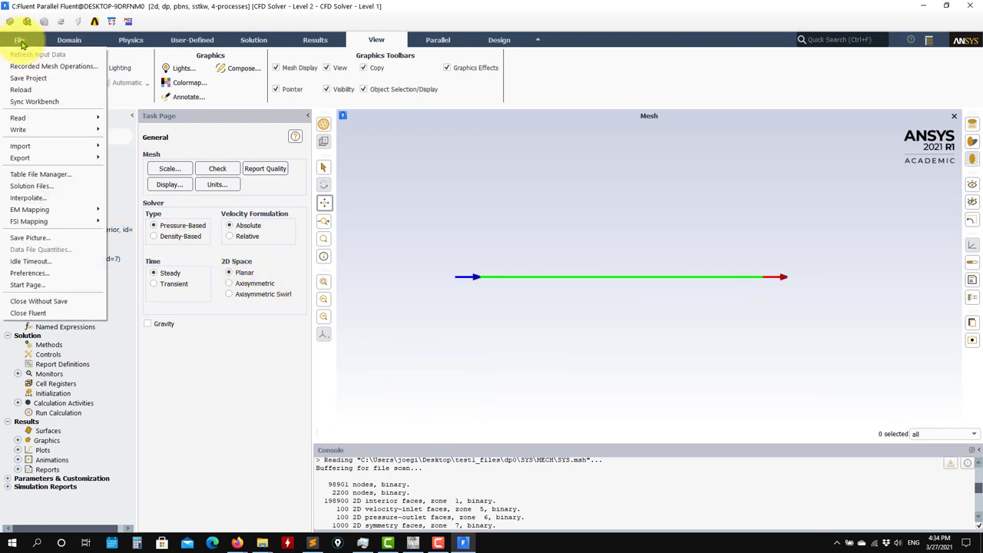
{"action": "left_click", "coordinate": [248, 386]}
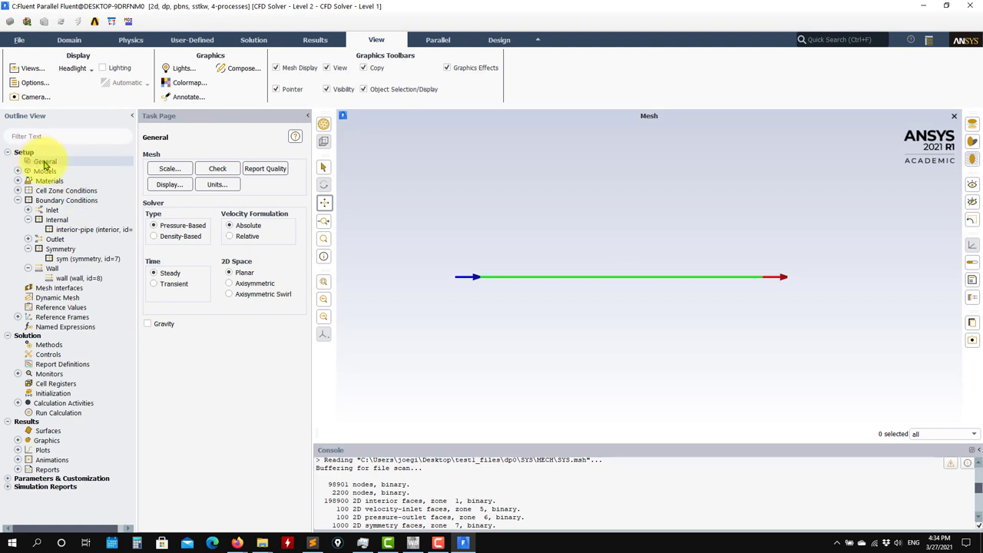
{"action": "left_click", "coordinate": [69, 40]}
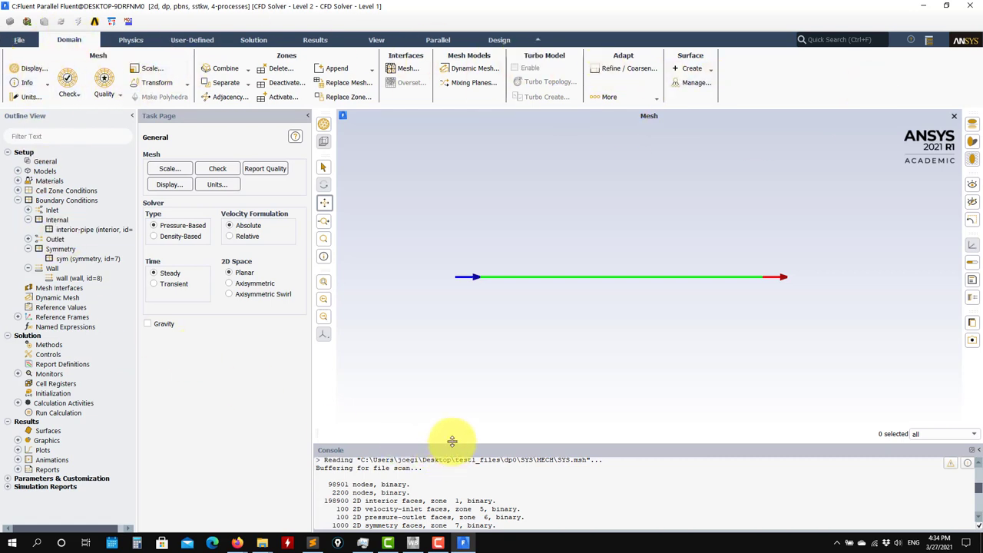
{"action": "left_click_drag", "start_coordinate": [453, 441], "coordinate": [463, 403]}
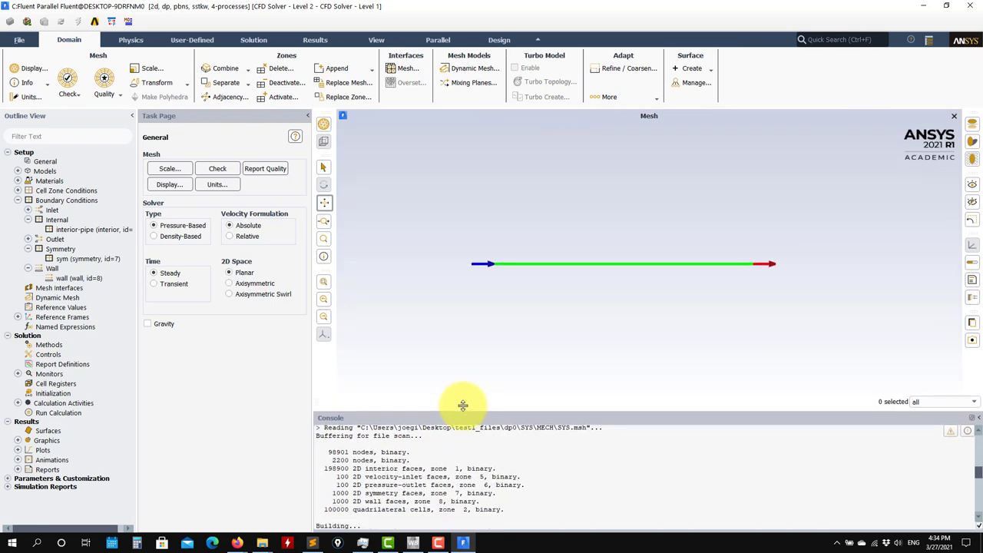
{"action": "left_click", "coordinate": [27, 201]}
{"action": "left_click", "coordinate": [18, 202]}
Review the General settings and the list of physical models available for the case.
{"action": "left_click", "coordinate": [42, 162]}
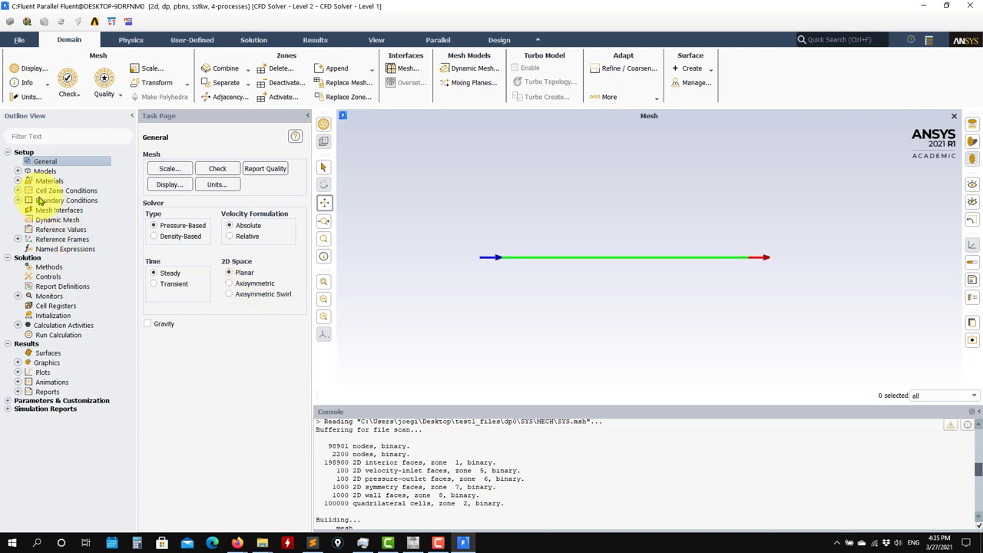
{"action": "left_click", "coordinate": [18, 171]}
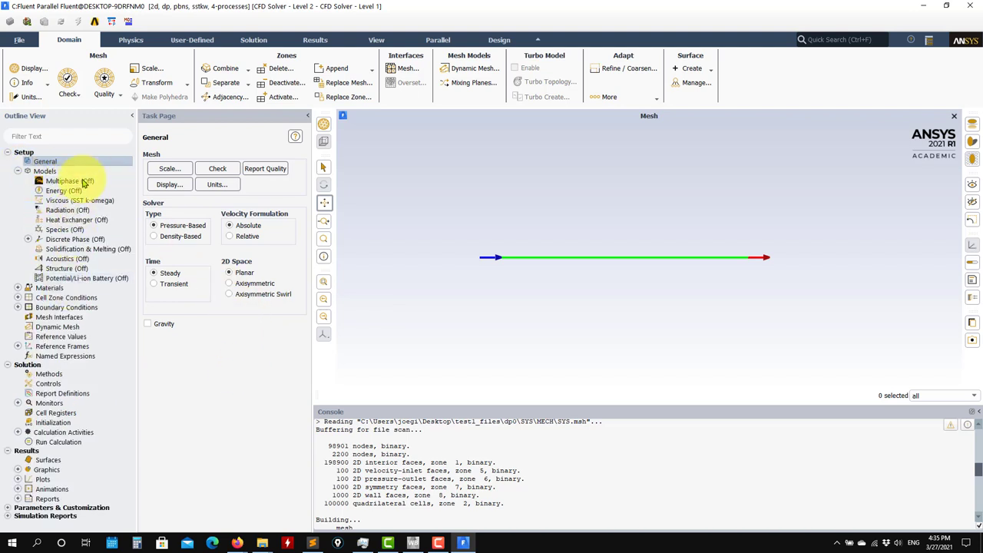
{"action": "left_click", "coordinate": [46, 172]}
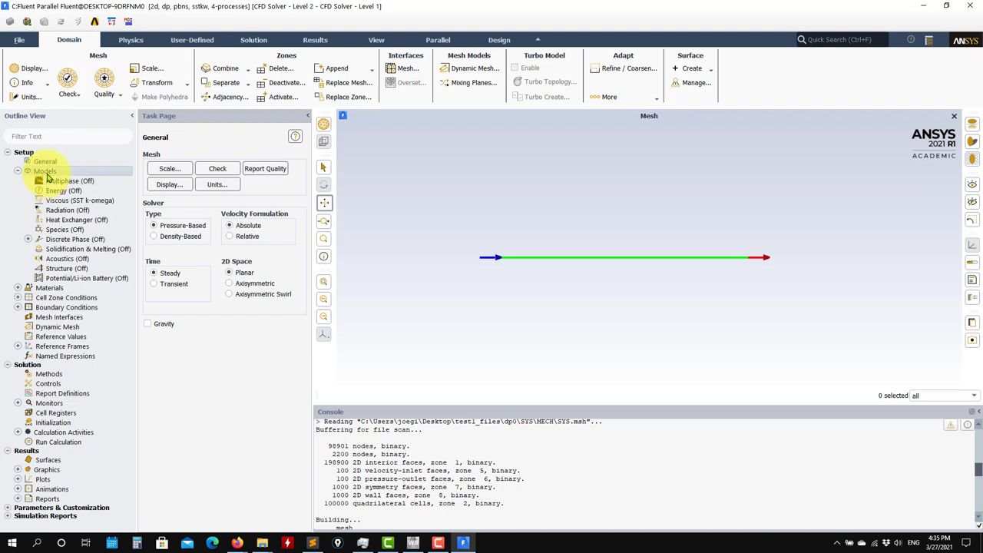
{"action": "left_click", "coordinate": [18, 171]}
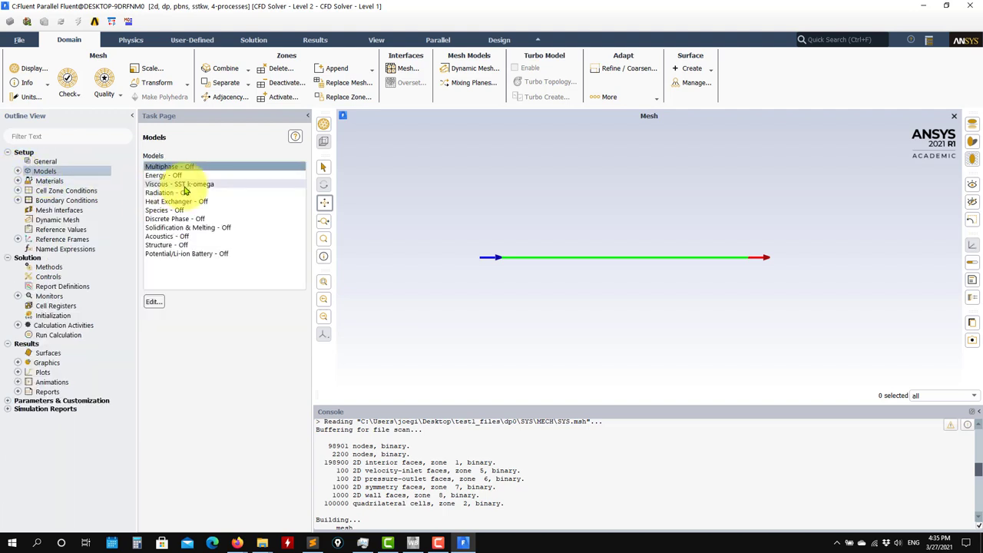
{"action": "left_click", "coordinate": [17, 172]}
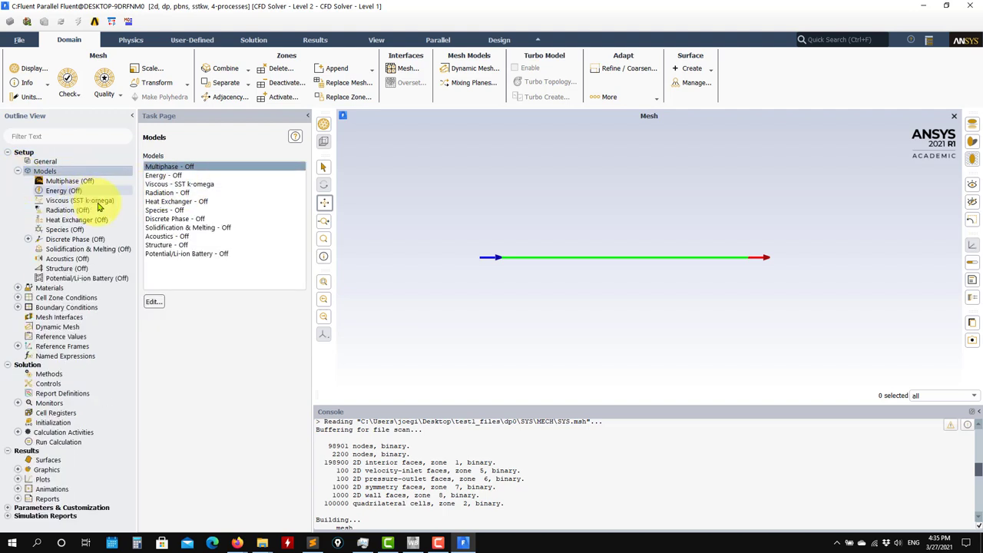
Try the Laminar option for the viscous model, and keep k-omega (2 eqn) with the SST variant.
{"action": "double_click", "coordinate": [202, 184]}
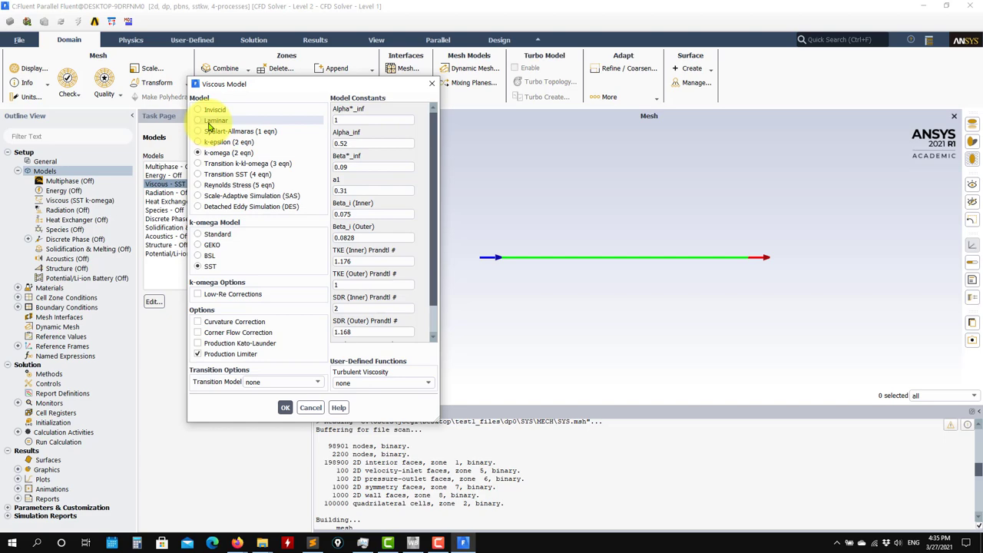
{"action": "left_click", "coordinate": [198, 120]}
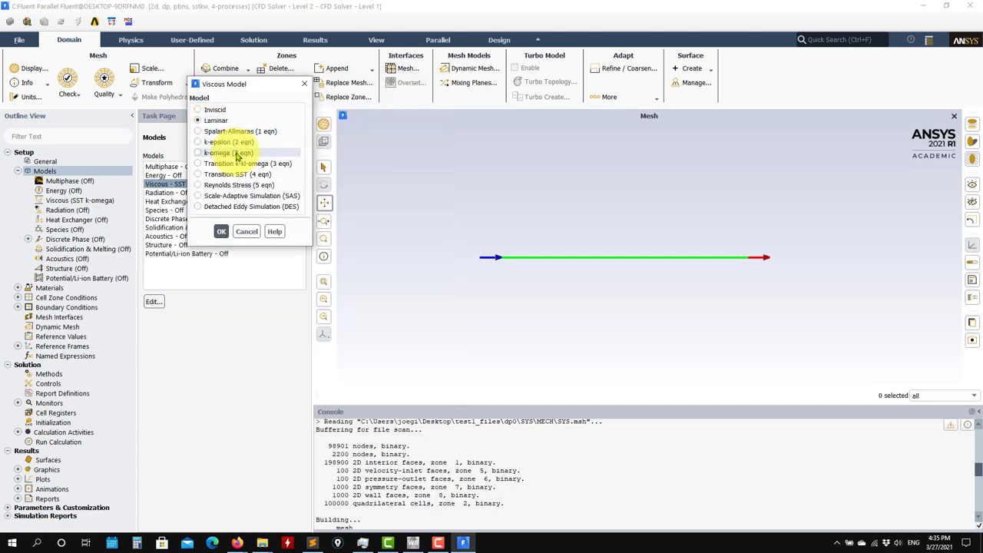
{"action": "left_click", "coordinate": [231, 153]}
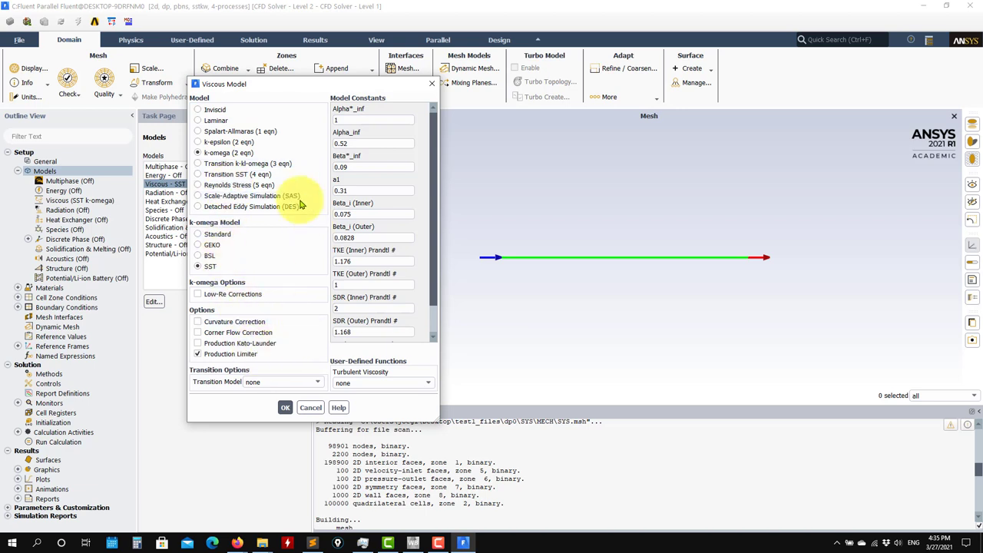
{"action": "left_click", "coordinate": [283, 408]}
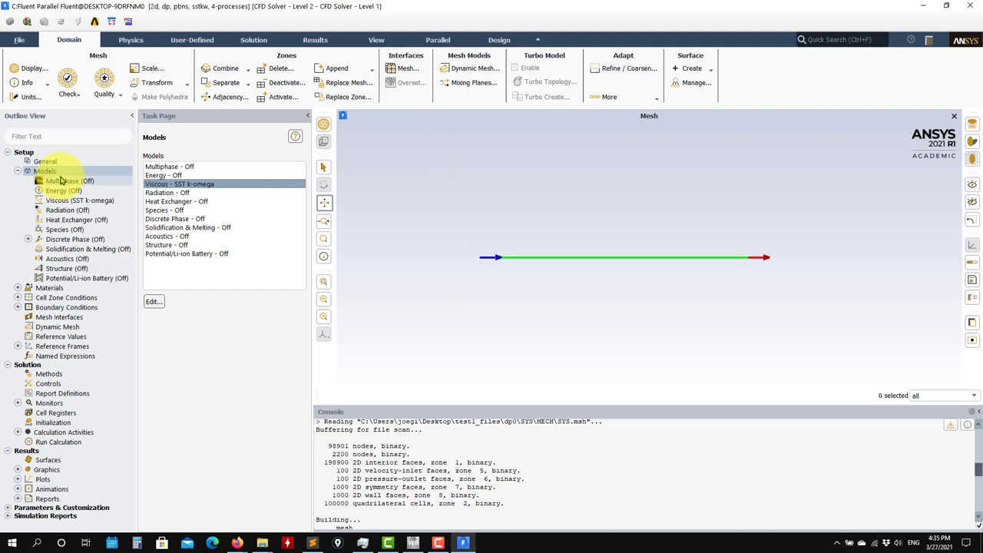
Expand the fluid and solid materials, and open the properties of the fluid material air.
{"action": "left_click", "coordinate": [17, 288]}
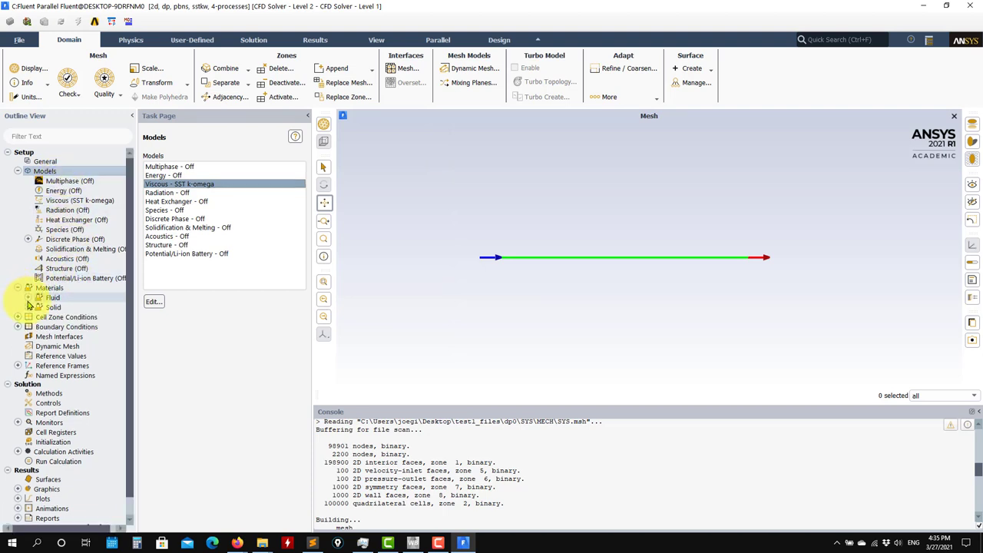
{"action": "left_click", "coordinate": [28, 298]}
{"action": "left_click", "coordinate": [29, 317]}
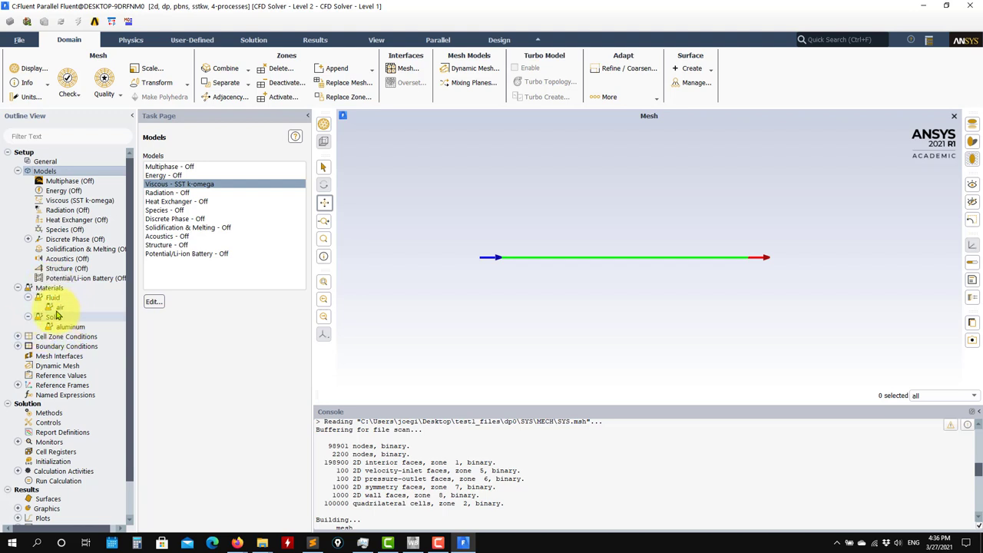
{"action": "double_click", "coordinate": [57, 308]}
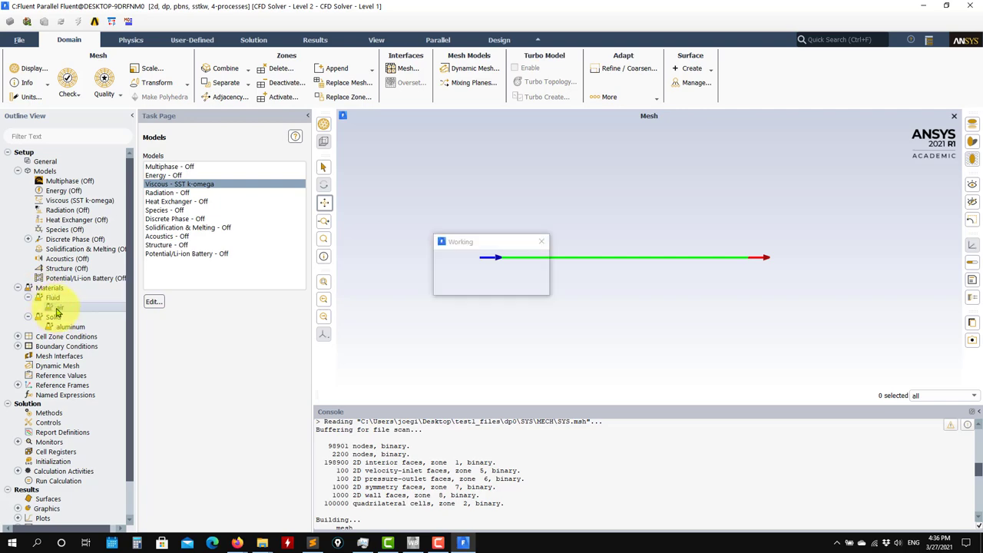
{"action": "left_click_drag", "start_coordinate": [261, 274], "coordinate": [320, 84]}
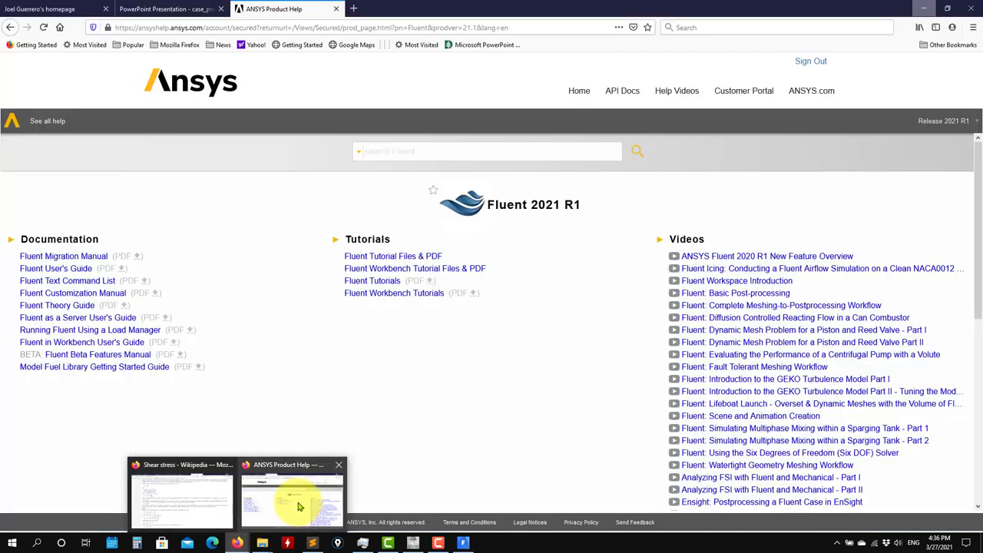
Check the density, inlet velocity and turbulent Reynolds number in case_presentation.pdf in the browser, and return to Fluent.
{"action": "left_click", "coordinate": [306, 507]}
{"action": "left_click", "coordinate": [166, 9]}
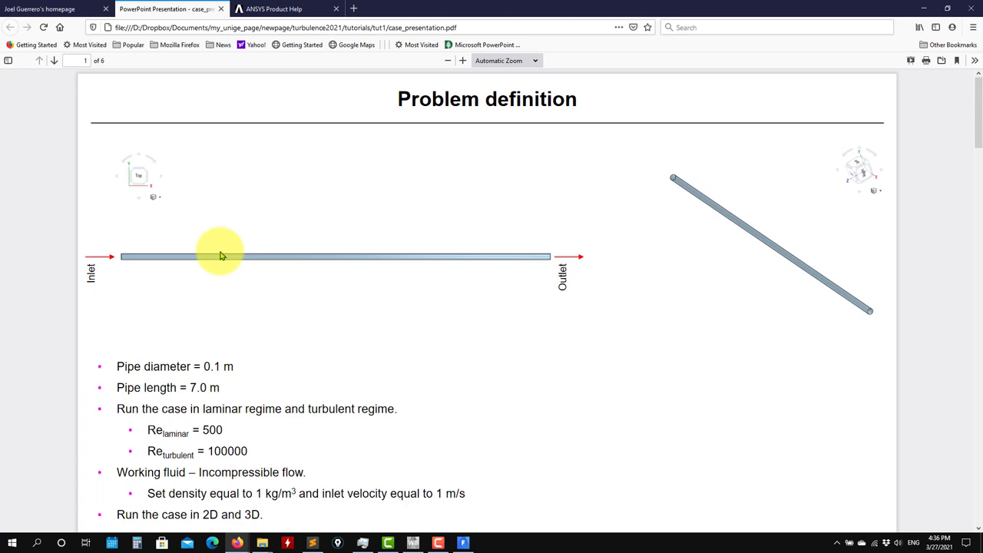
{"action": "scroll", "coordinate": [256, 298], "scroll_direction": "down", "scroll_amount": 1}
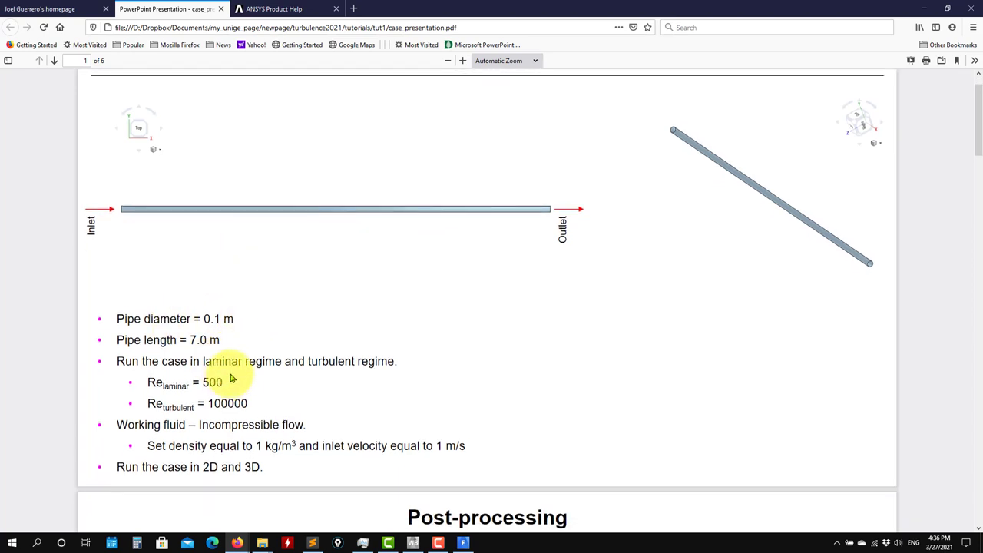
{"action": "scroll", "coordinate": [231, 378], "scroll_direction": "up", "scroll_amount": 1}
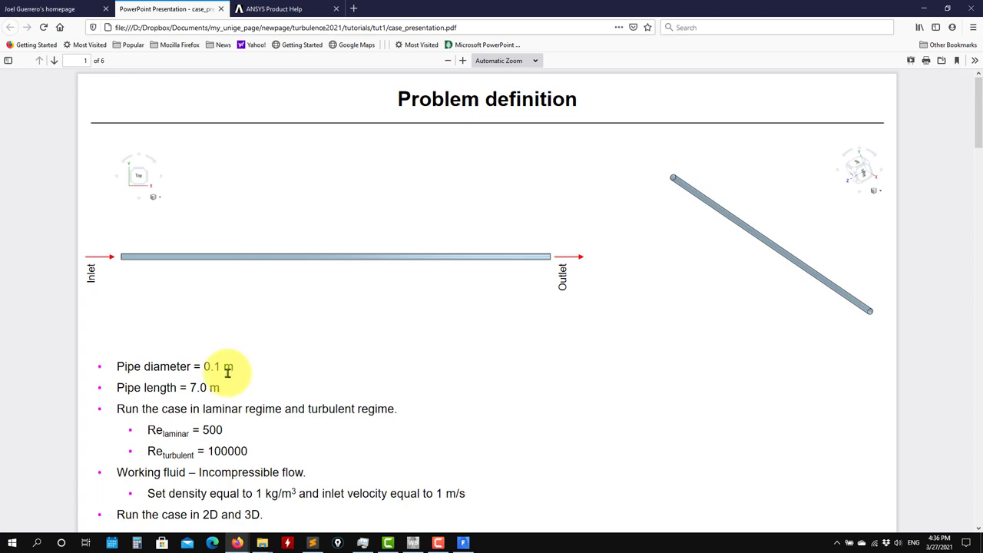
{"action": "scroll", "coordinate": [242, 375], "scroll_direction": "down", "scroll_amount": 1}
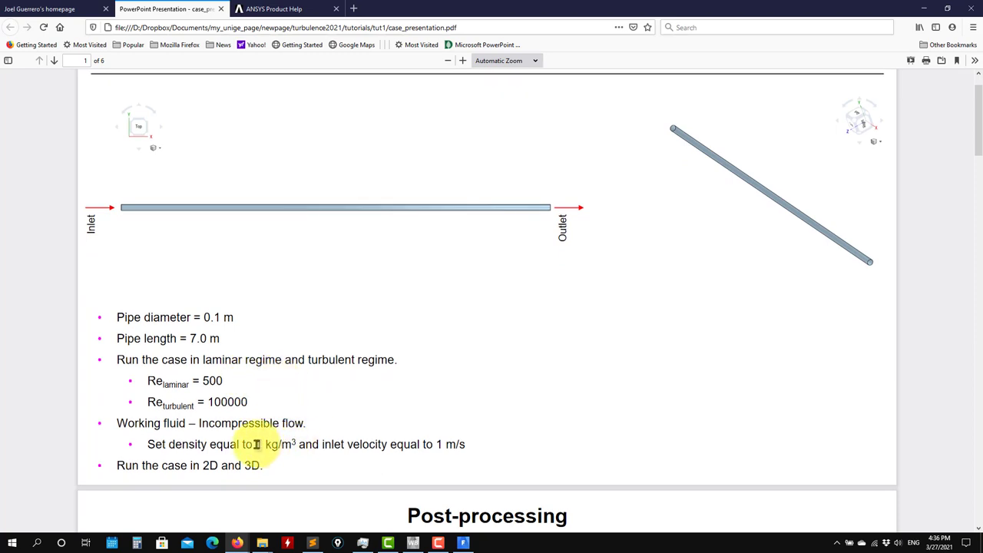
{"action": "double_click", "coordinate": [437, 444]}
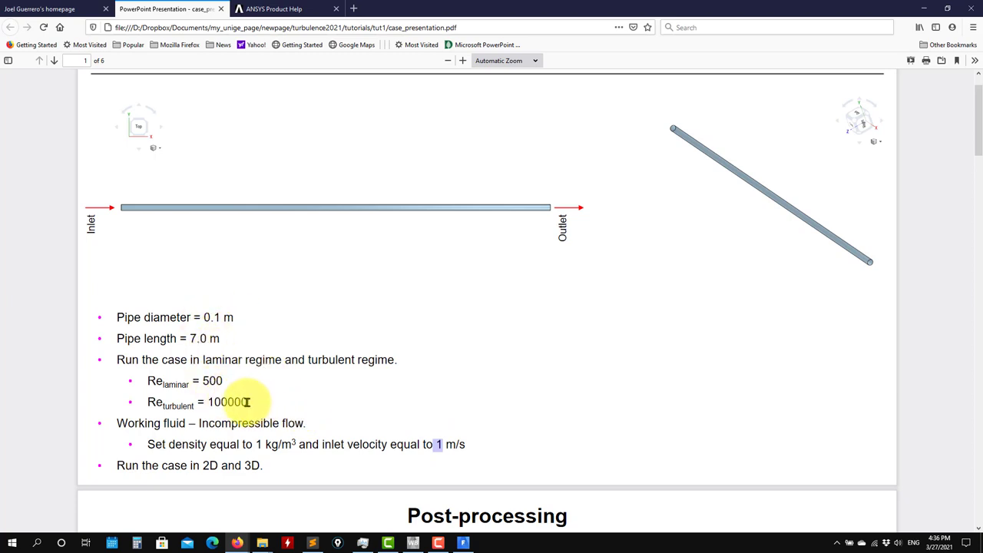
{"action": "left_click_drag", "start_coordinate": [248, 402], "coordinate": [208, 401]}
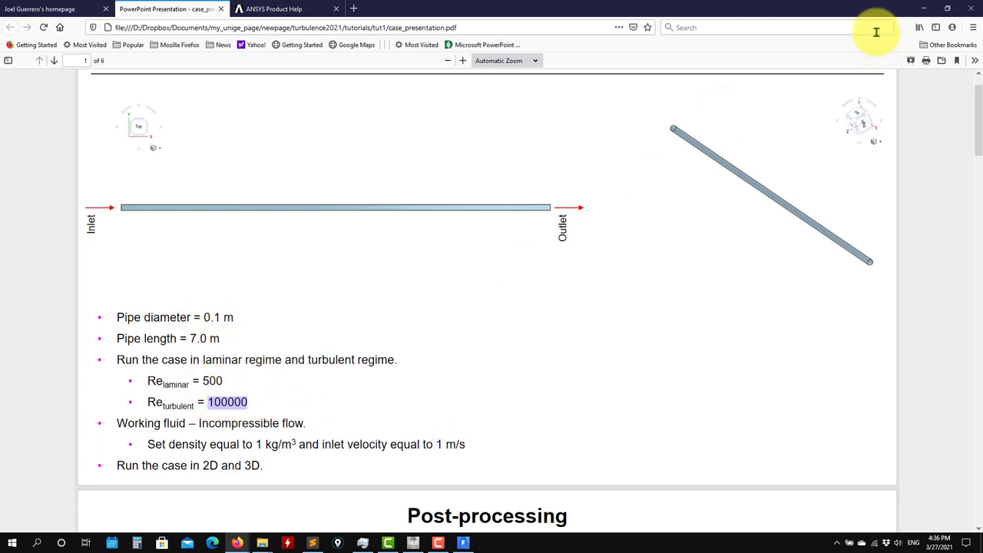
{"action": "left_click", "coordinate": [924, 8]}
Set the constant density of air to 1 kg/m³.
{"action": "left_click", "coordinate": [361, 210]}
{"action": "left_click_drag", "start_coordinate": [327, 212], "coordinate": [245, 209]}
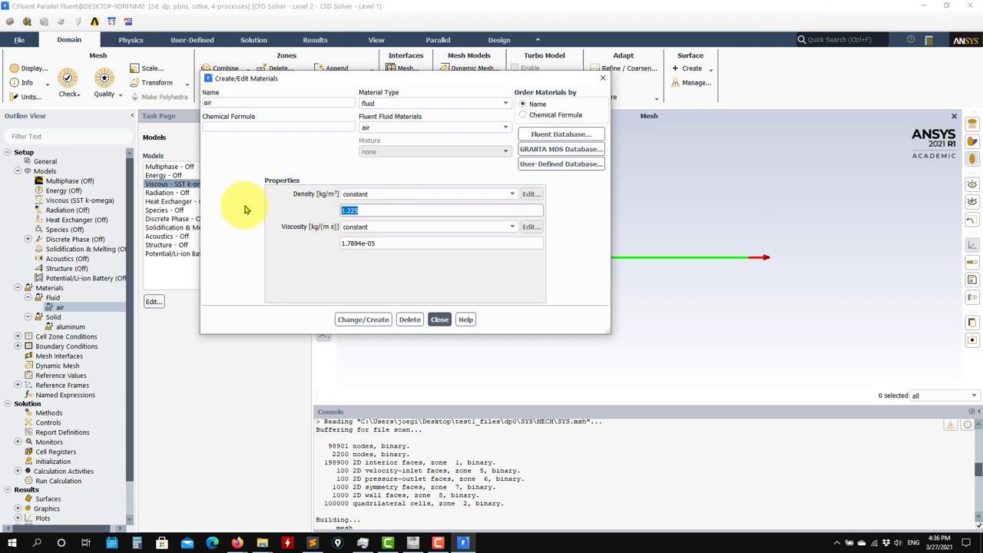
{"action": "type", "text": "1"}
Set the constant viscosity of air to 1e-06 kg/(m s), and apply the material changes.
{"action": "left_click", "coordinate": [401, 244]}
{"action": "left_click_drag", "start_coordinate": [402, 245], "coordinate": [240, 243]}
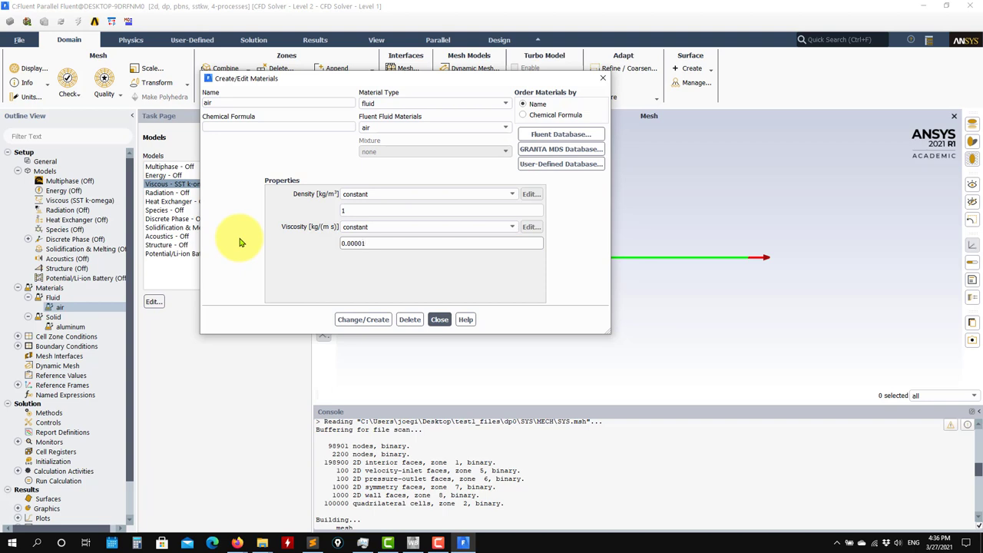
{"action": "type", "text": "0.00001"}
{"action": "key", "text": "Return"}
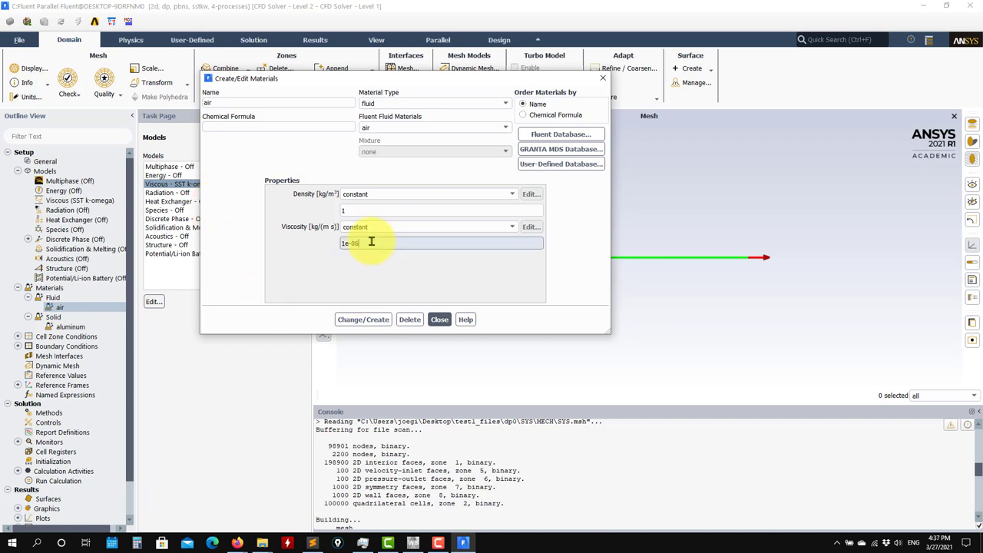
{"action": "key", "text": "Return"}
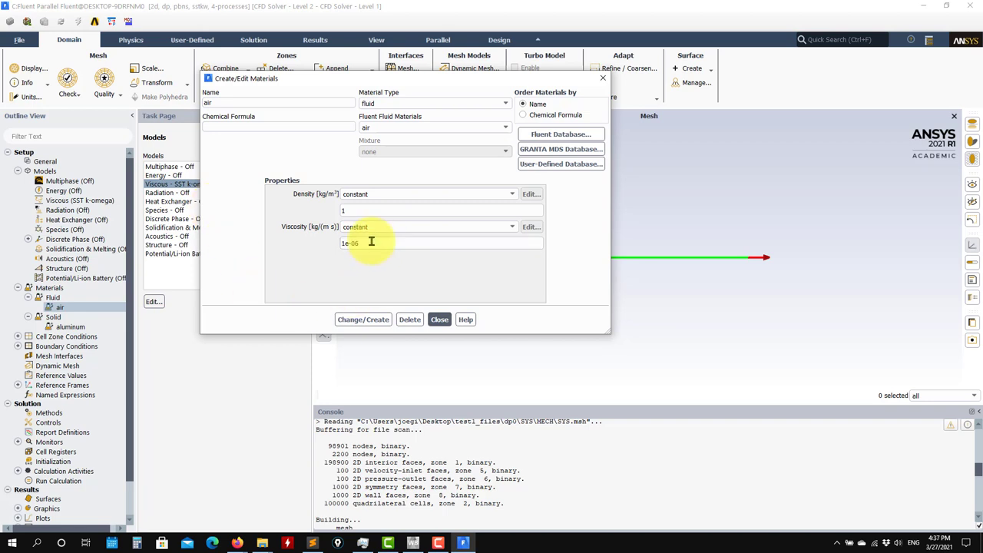
{"action": "left_click", "coordinate": [367, 321]}
{"action": "left_click", "coordinate": [441, 321]}
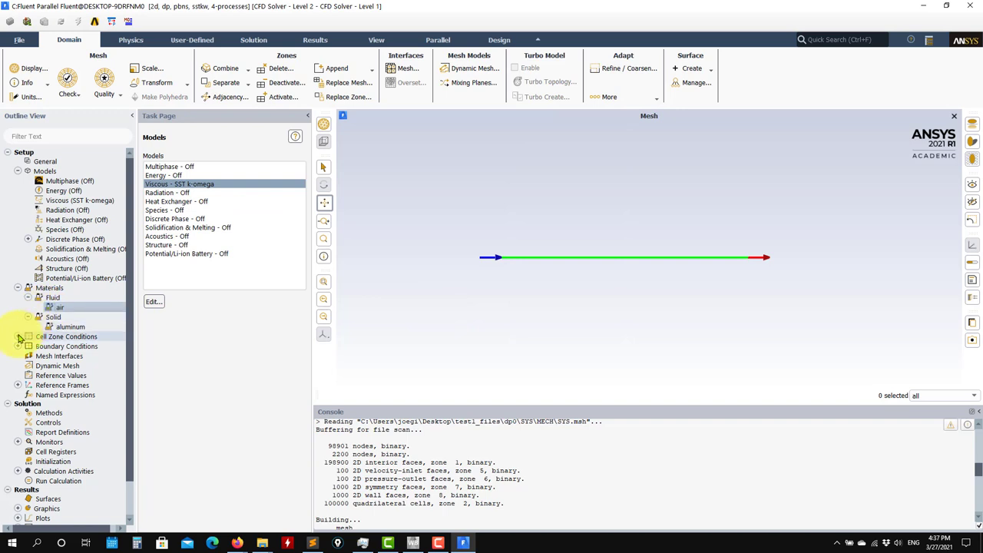
Open the boundary conditions, keep the inlet zone as type velocity-inlet, and open its settings for editing.
{"action": "left_click", "coordinate": [18, 337]}
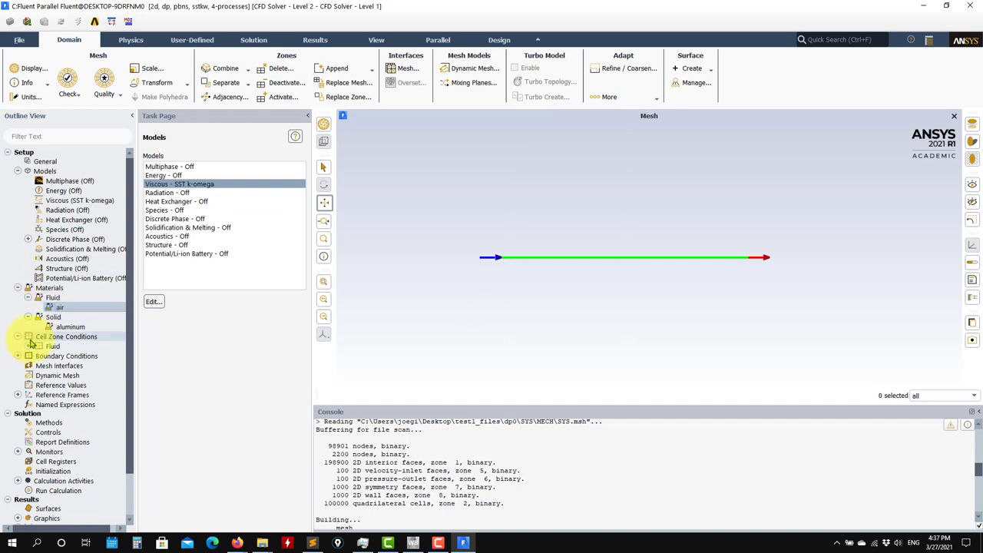
{"action": "left_click", "coordinate": [18, 336]}
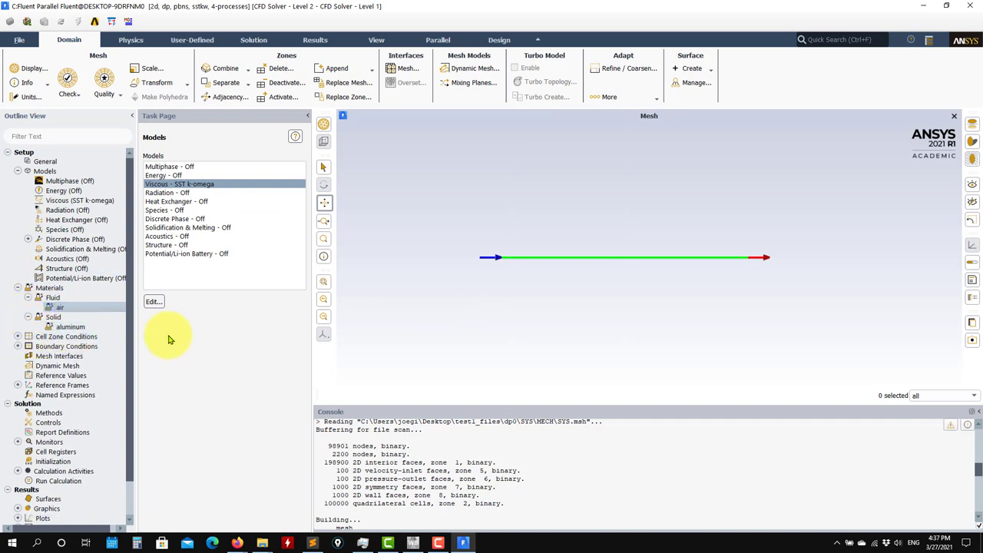
{"action": "double_click", "coordinate": [40, 347]}
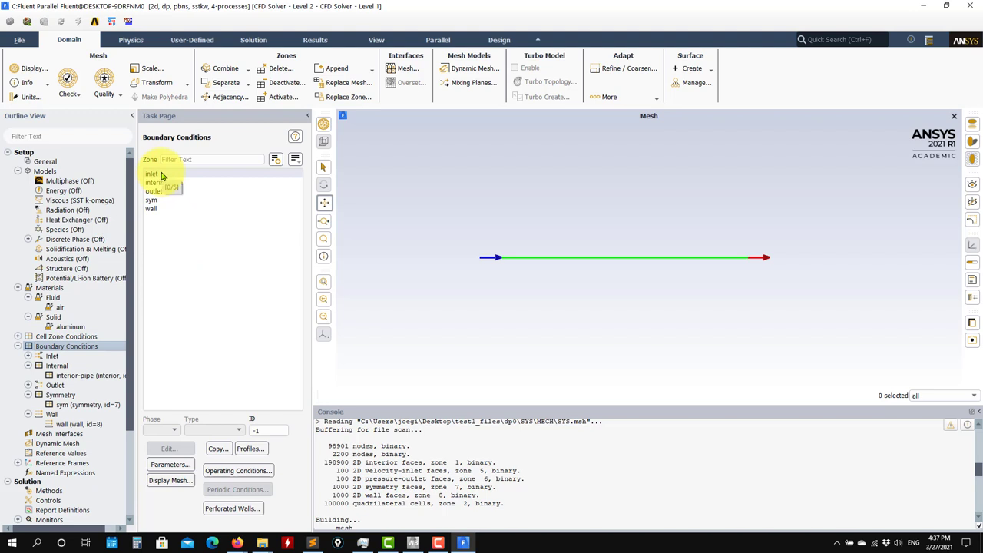
{"action": "left_click", "coordinate": [162, 175]}
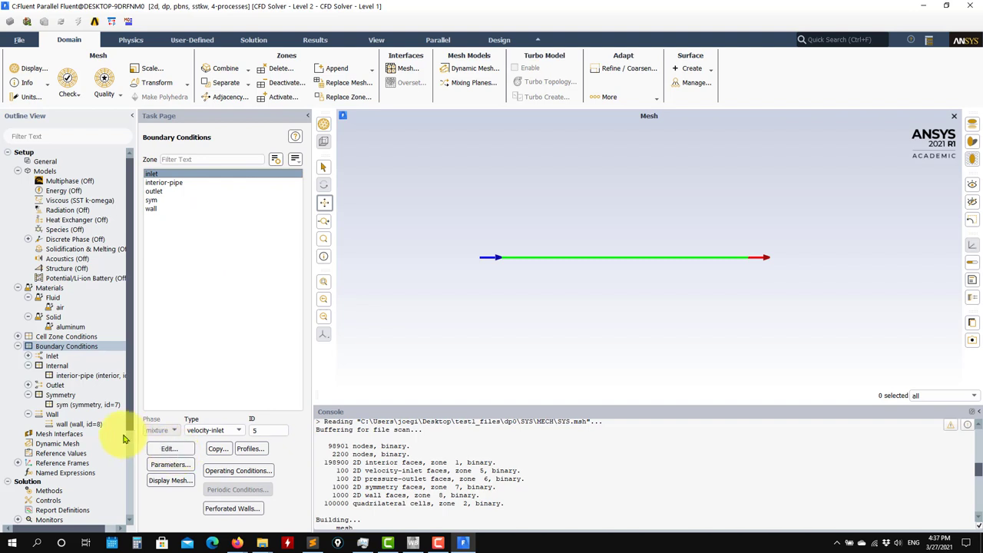
{"action": "left_click", "coordinate": [175, 452]}
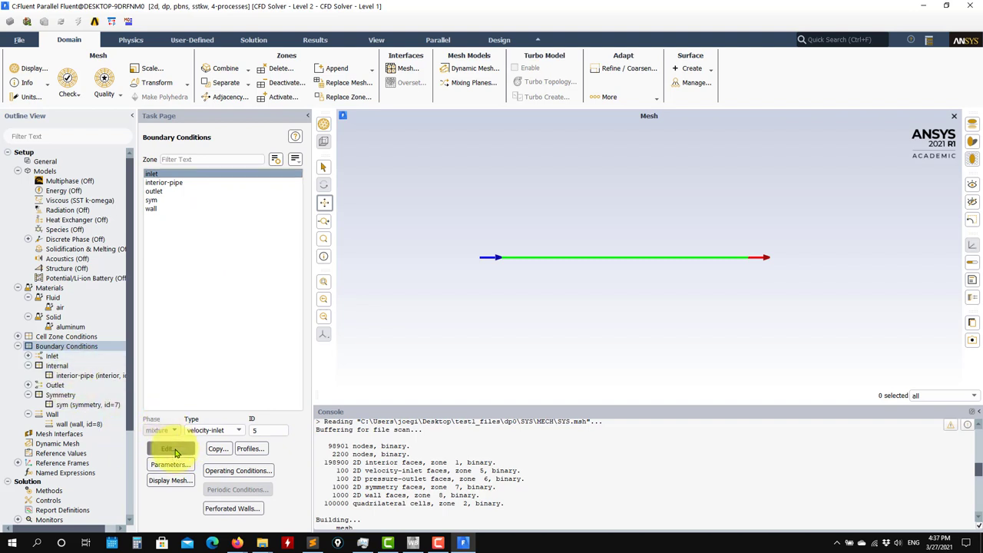
{"action": "left_click", "coordinate": [240, 430]}
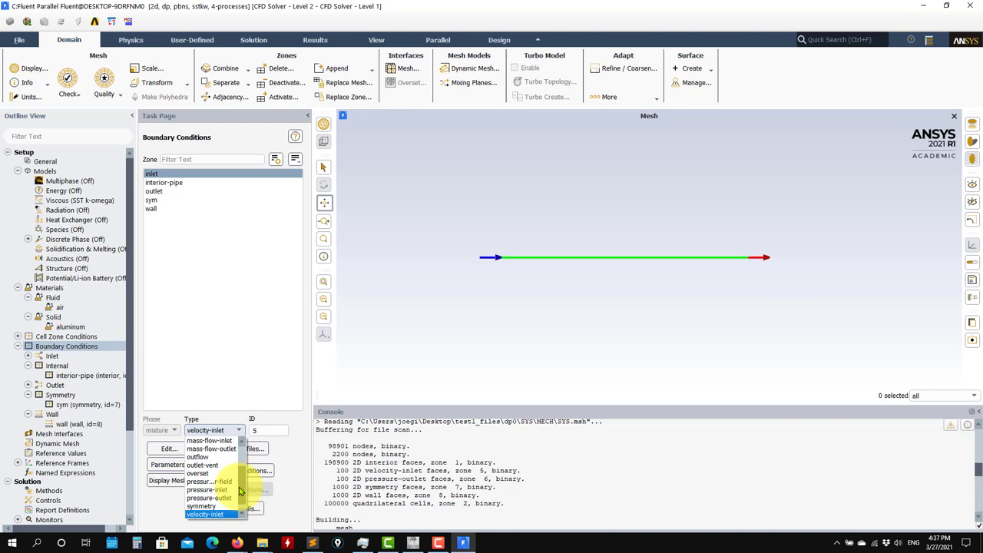
{"action": "left_click", "coordinate": [206, 512]}
{"action": "left_click", "coordinate": [170, 450]}
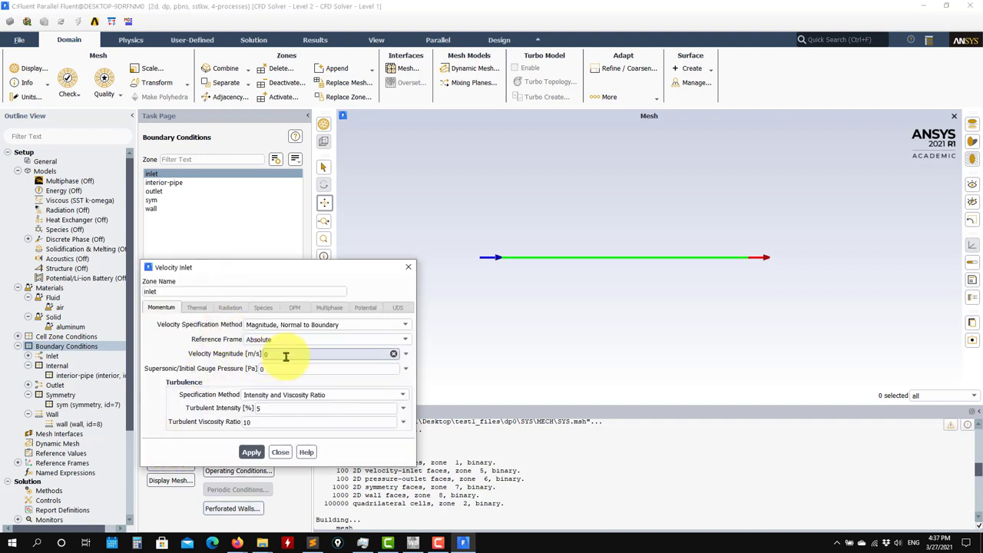
Set the inlet's velocity magnitude to 1 m/s, specified as Magnitude, Normal to Boundary.
{"action": "left_click", "coordinate": [373, 325]}
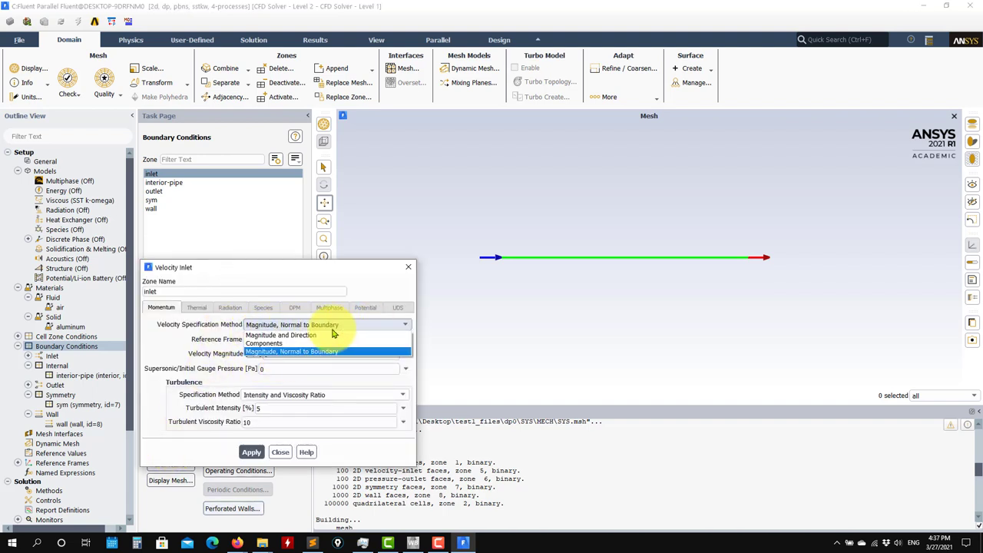
{"action": "left_click", "coordinate": [264, 353]}
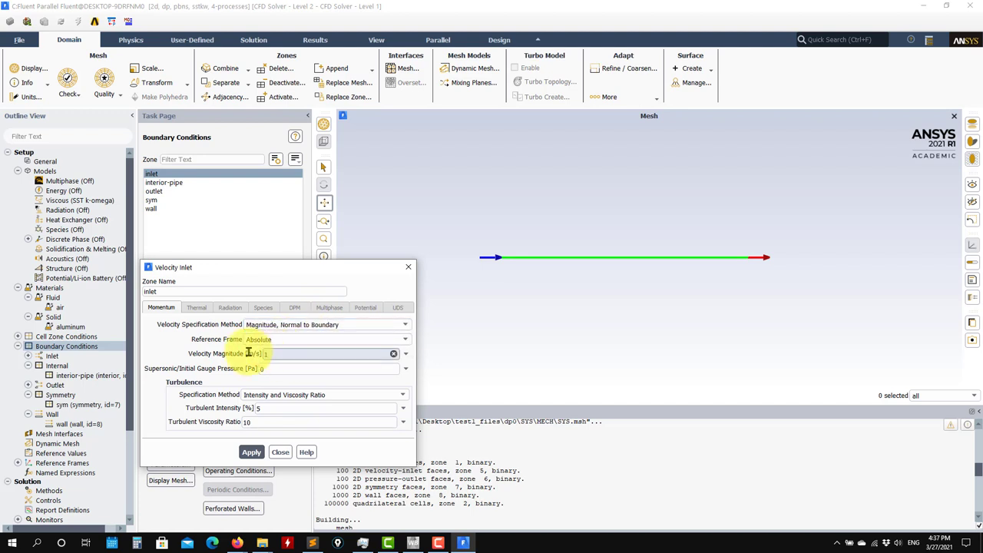
{"action": "left_click_drag", "start_coordinate": [252, 266], "coordinate": [264, 117]}
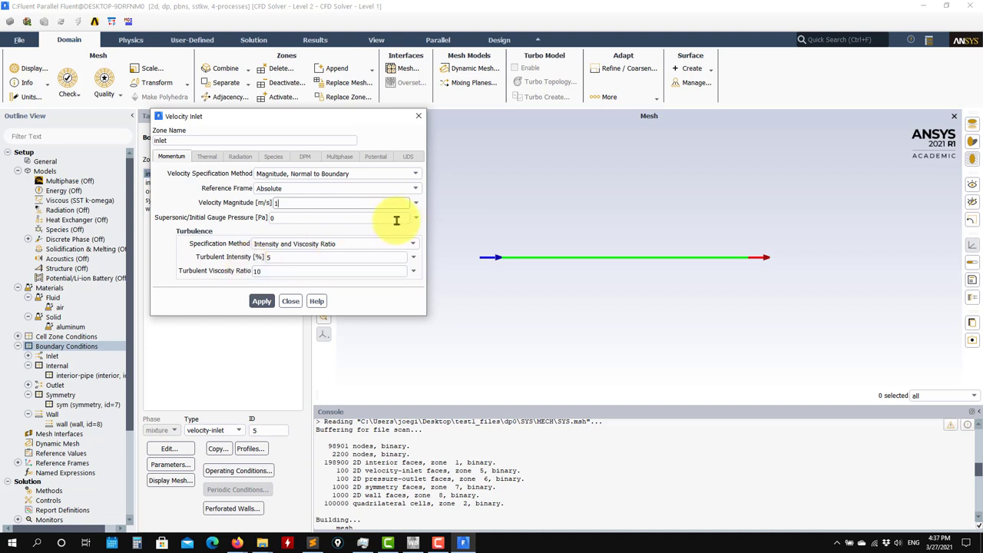
Specify the inlet turbulence by Intensity and Hydraulic Diameter, with 1 % intensity and 0.01 m diameter, and apply the inlet settings.
{"action": "left_click", "coordinate": [411, 244]}
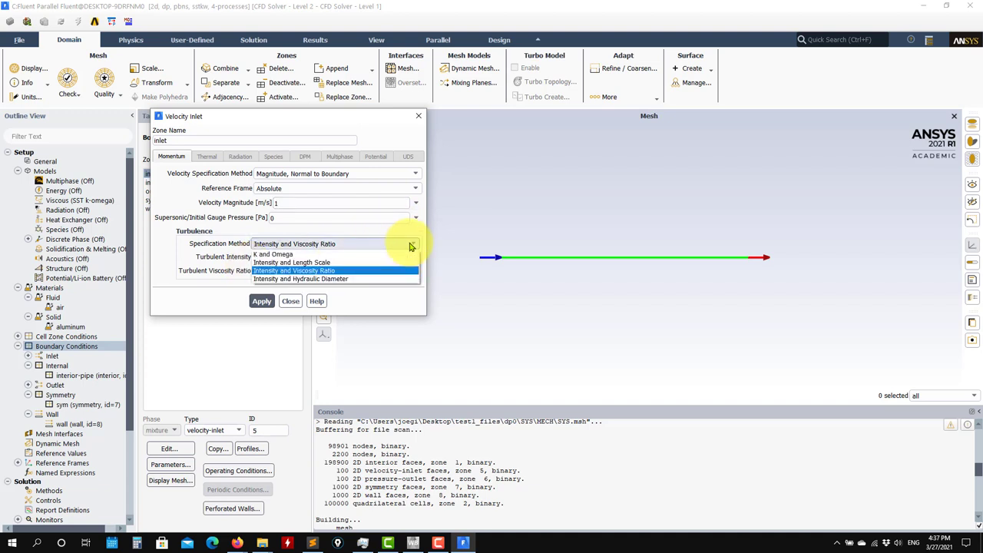
{"action": "left_click", "coordinate": [288, 278]}
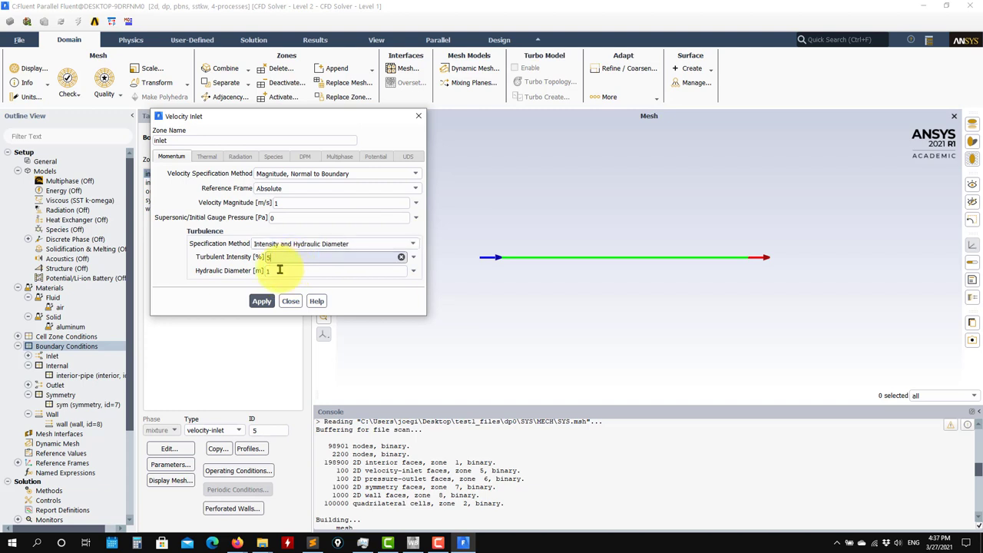
{"action": "double_click", "coordinate": [285, 259]}
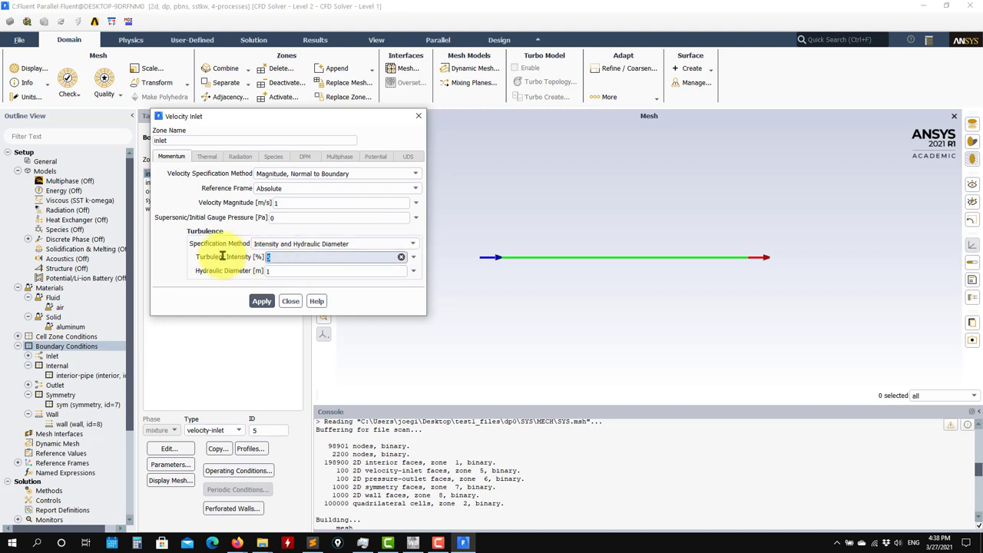
{"action": "type", "text": "1"}
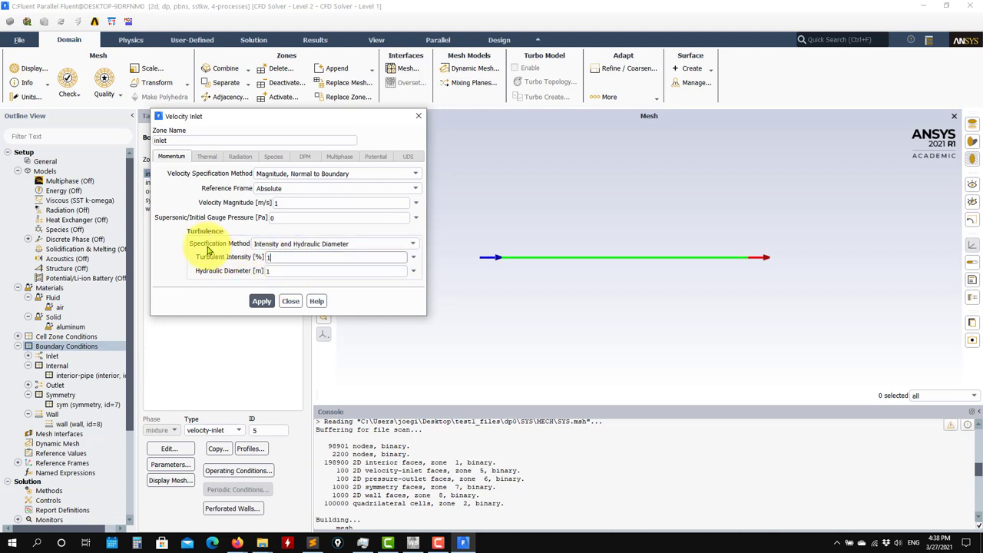
{"action": "double_click", "coordinate": [285, 271]}
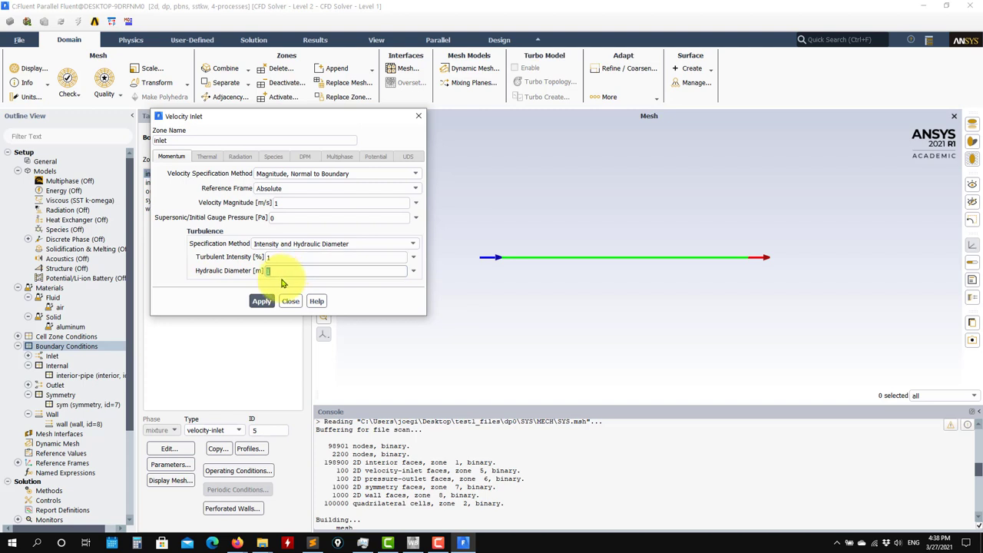
{"action": "type", "text": "0.01"}
{"action": "left_click", "coordinate": [261, 301]}
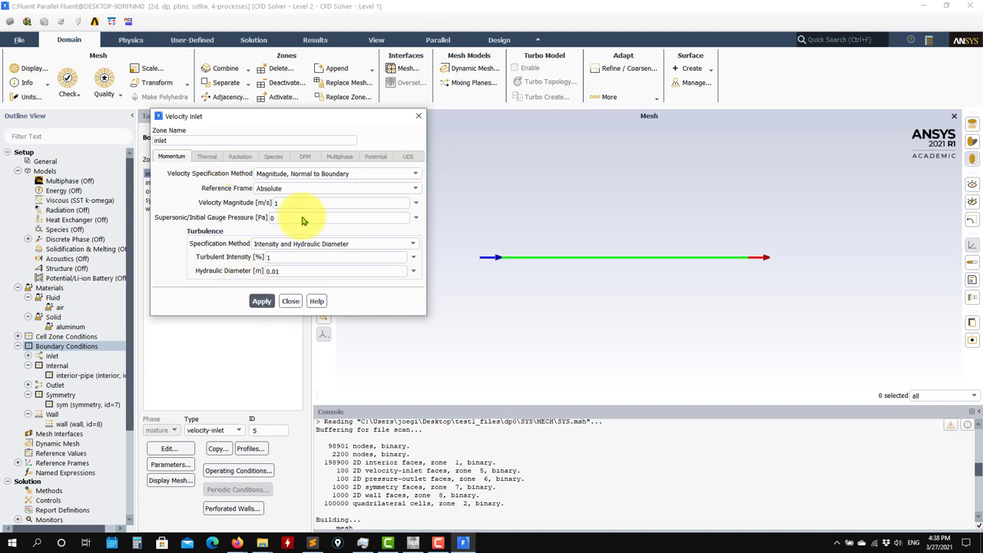
{"action": "left_click", "coordinate": [290, 303]}
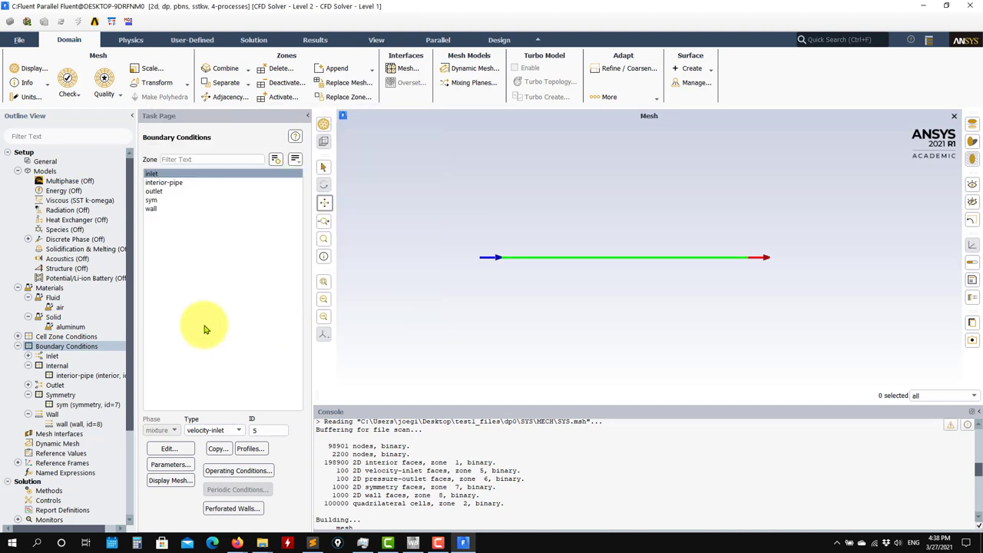
Open the outlet zone's pressure-outlet settings, and check the gauge pressure and the outlet end of the pipe mesh.
{"action": "left_click", "coordinate": [162, 192]}
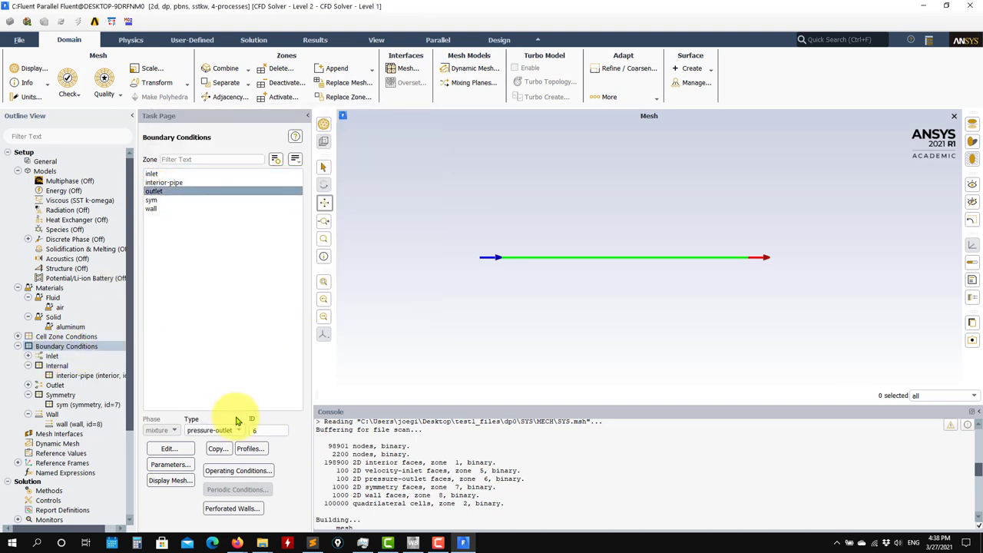
{"action": "left_click", "coordinate": [167, 451]}
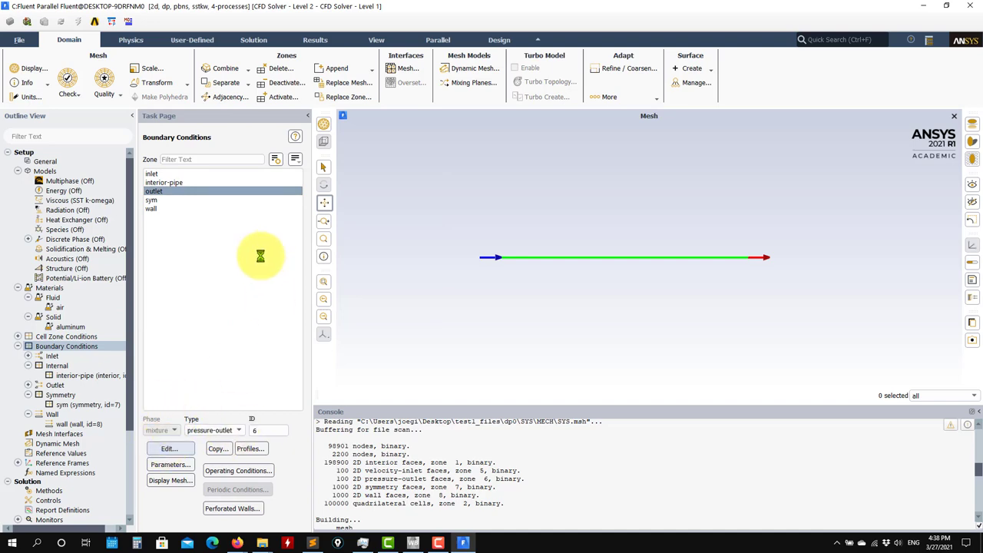
{"action": "left_click_drag", "start_coordinate": [259, 270], "coordinate": [289, 91]}
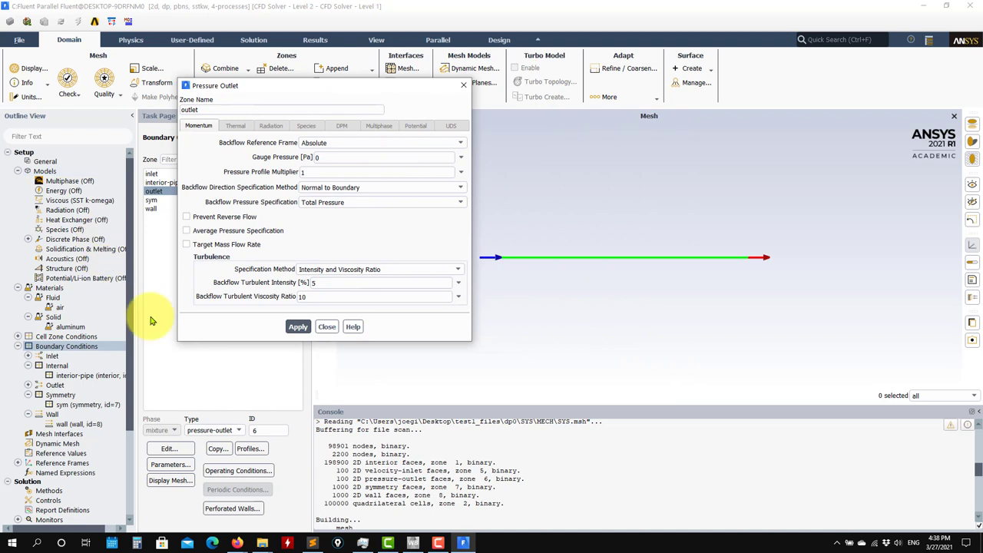
{"action": "left_click", "coordinate": [327, 157]}
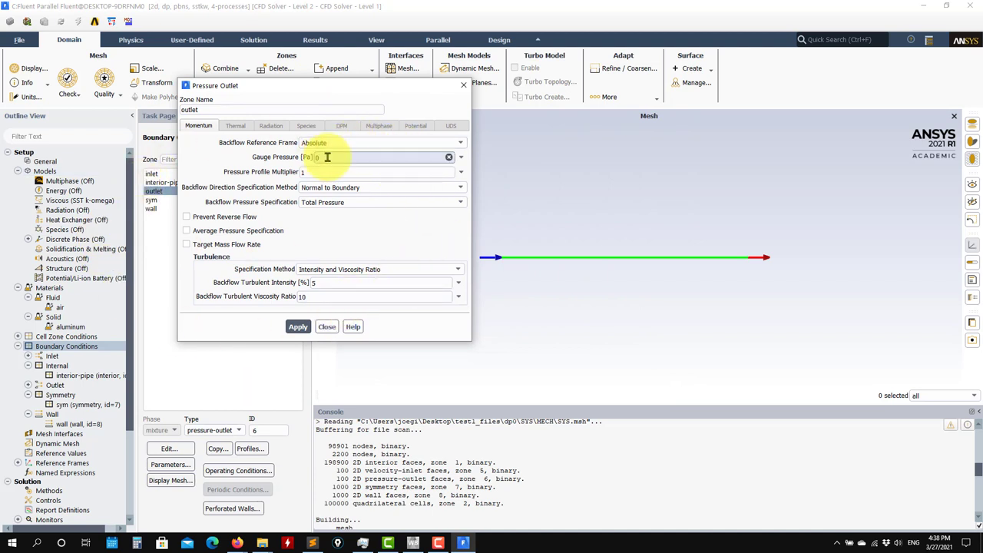
{"action": "double_click", "coordinate": [316, 157]}
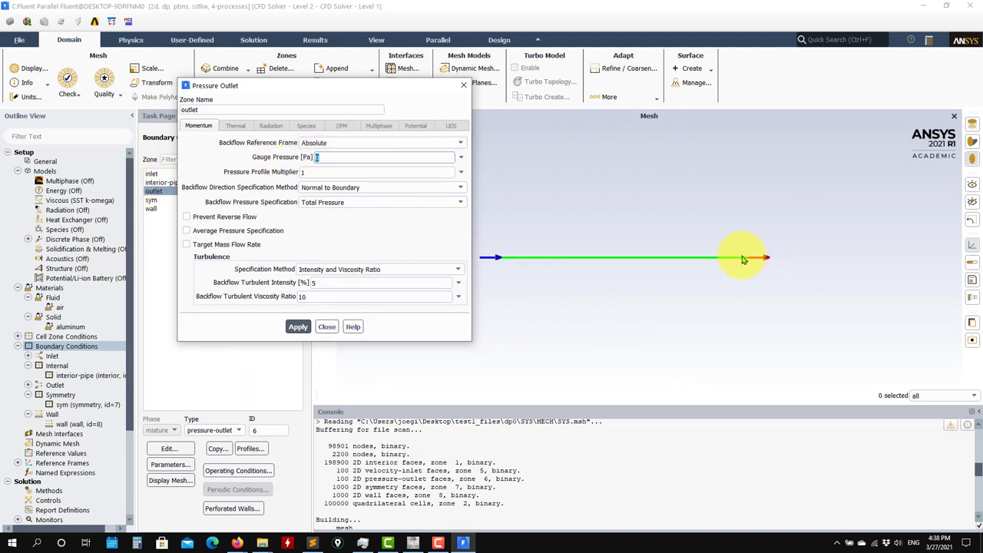
{"action": "scroll", "coordinate": [758, 269], "scroll_direction": "up", "scroll_amount": 3}
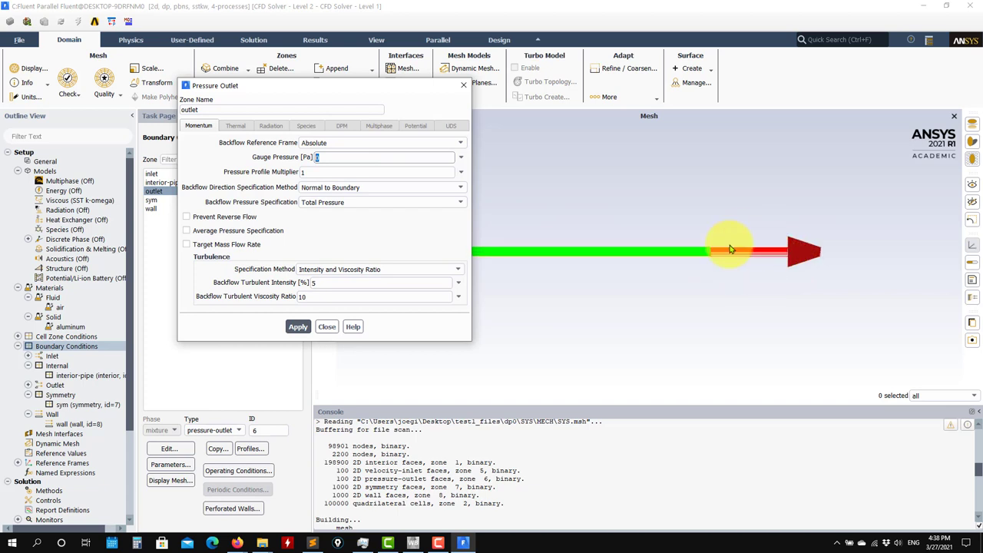
{"action": "scroll", "coordinate": [730, 249], "scroll_direction": "up", "scroll_amount": 2}
{"action": "scroll", "coordinate": [690, 338], "scroll_direction": "down", "scroll_amount": 1}
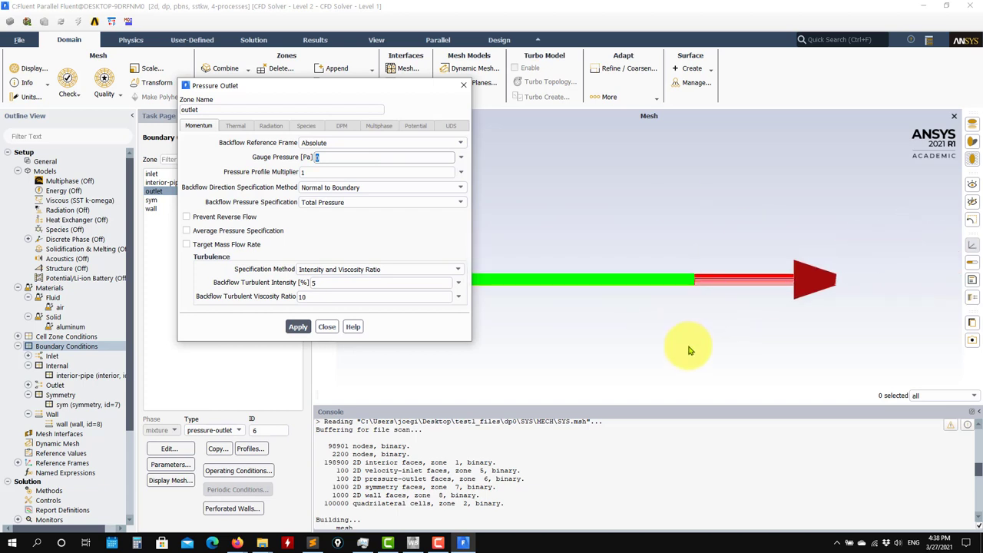
{"action": "scroll", "coordinate": [690, 351], "scroll_direction": "down", "scroll_amount": 2}
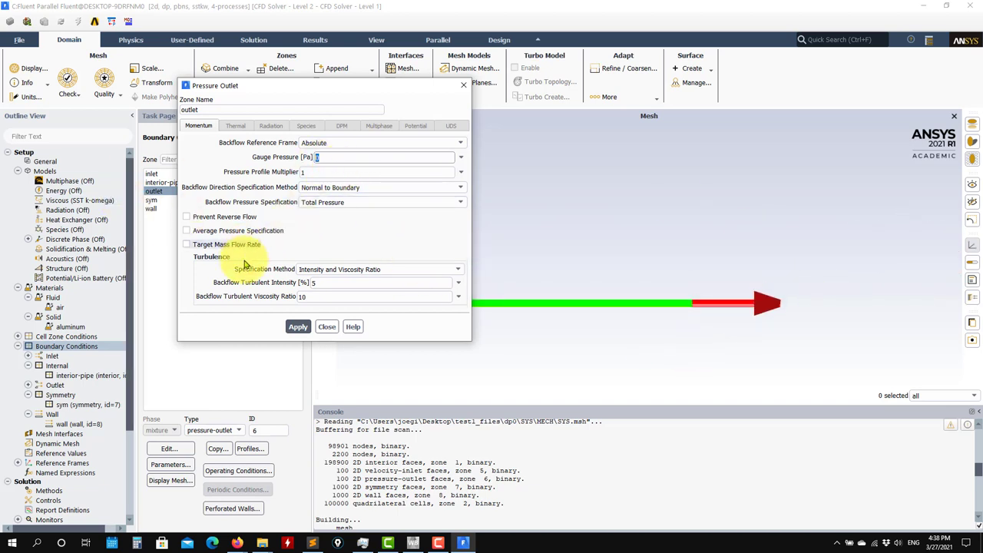
Set the outlet's backflow turbulent intensity to 1 % and backflow turbulent viscosity ratio to 0.01, and apply the settings.
{"action": "left_click", "coordinate": [325, 283]}
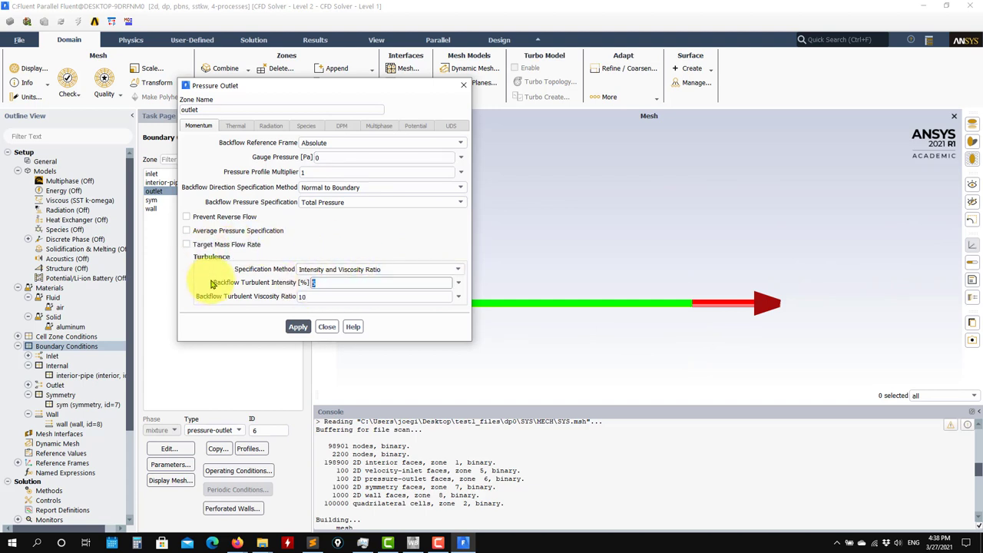
{"action": "left_click", "coordinate": [319, 298]}
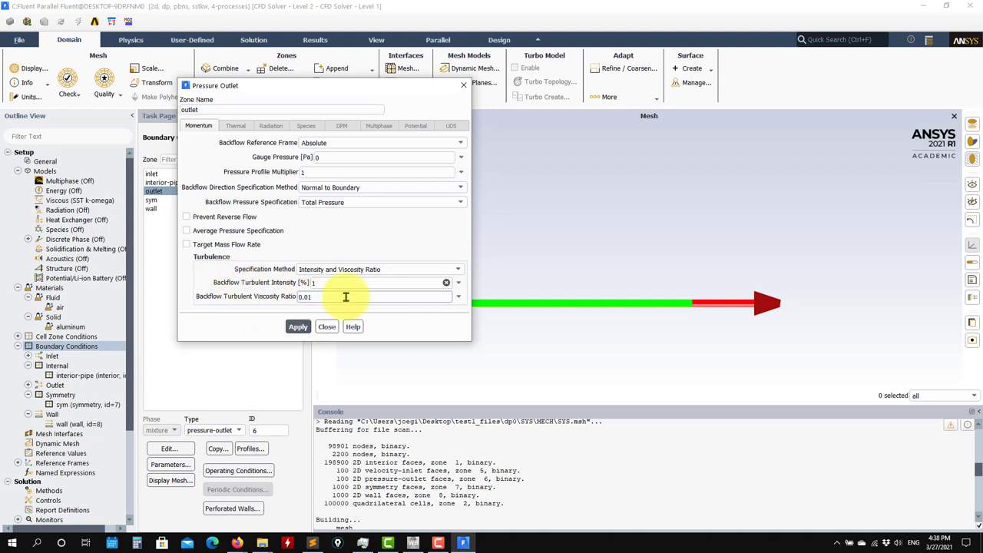
{"action": "scroll", "coordinate": [709, 309], "scroll_direction": "up", "scroll_amount": 1}
{"action": "scroll", "coordinate": [709, 309], "scroll_direction": "up", "scroll_amount": 3}
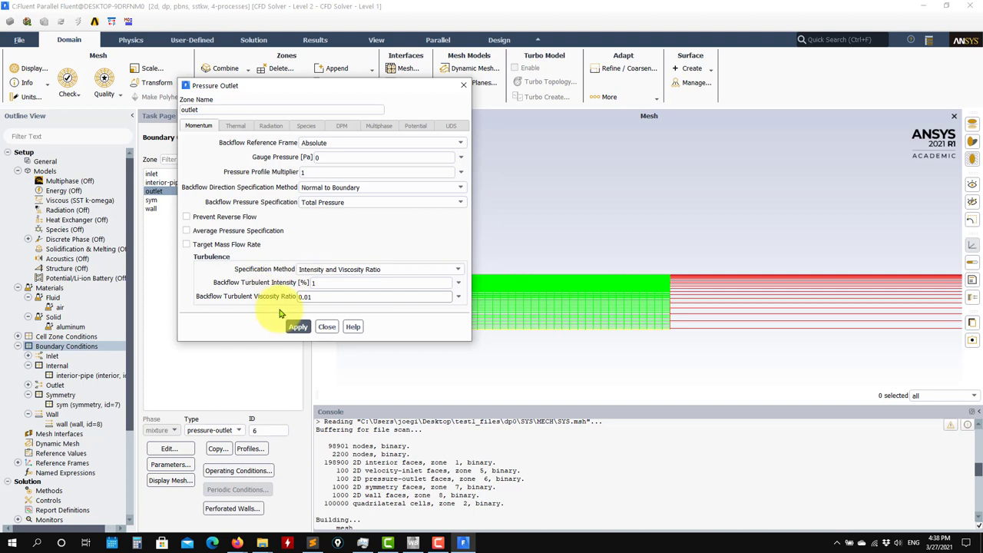
{"action": "left_click", "coordinate": [298, 326]}
{"action": "left_click", "coordinate": [326, 327]}
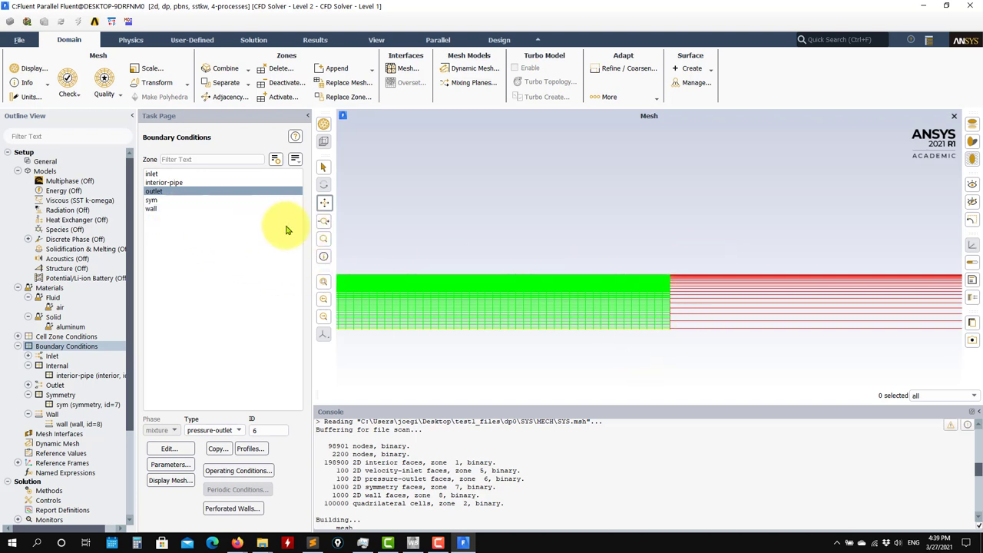
Assign the symmetry boundary type to the sym zone and close its settings.
{"action": "left_click", "coordinate": [153, 201]}
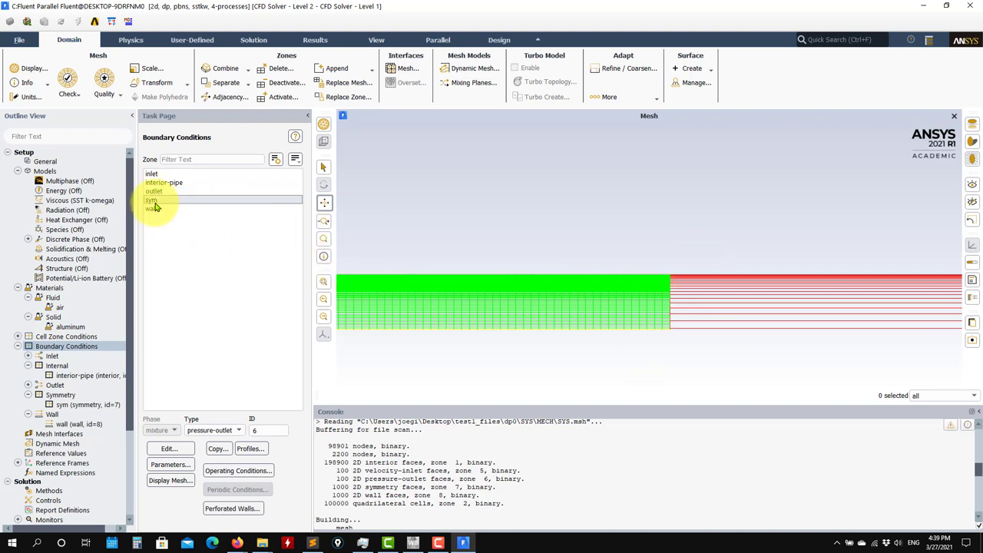
{"action": "left_click", "coordinate": [238, 431]}
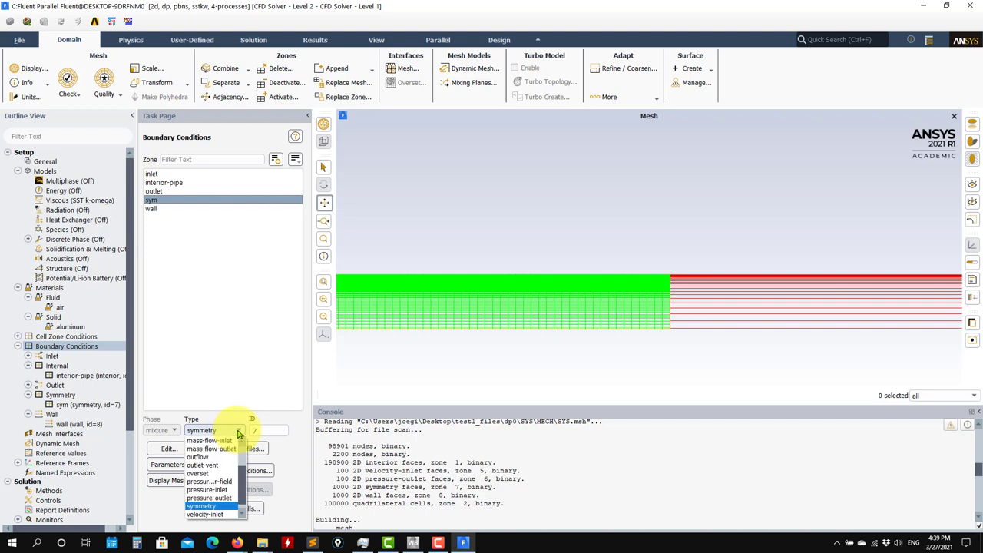
{"action": "left_click", "coordinate": [211, 510]}
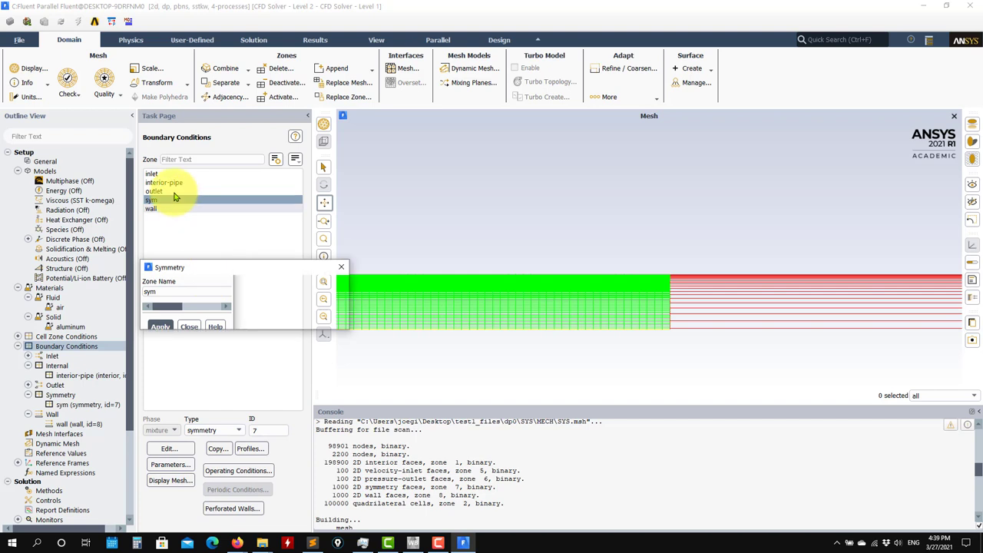
{"action": "left_click", "coordinate": [220, 312]}
Assign the wall boundary type to the wall zone and close its settings.
{"action": "left_click", "coordinate": [157, 210]}
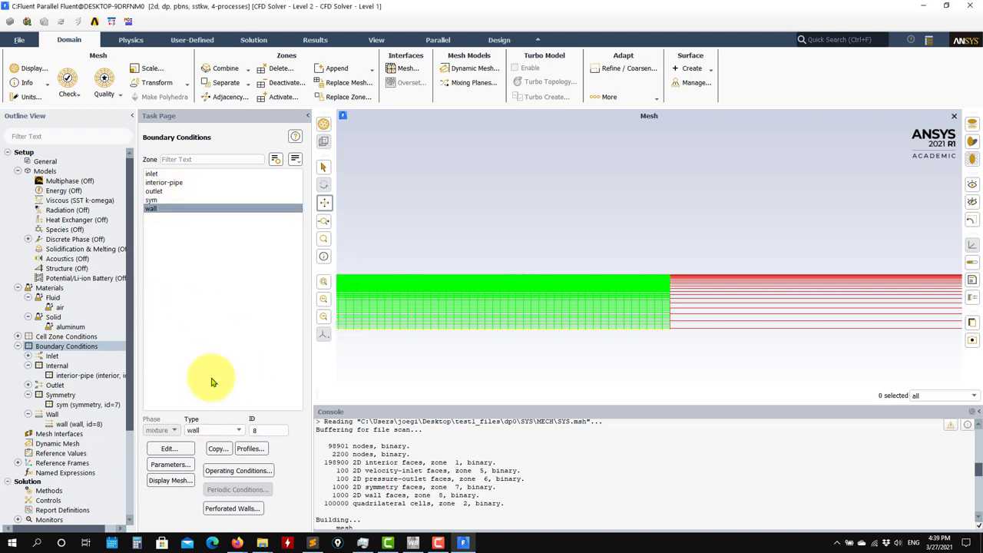
{"action": "left_click", "coordinate": [238, 431]}
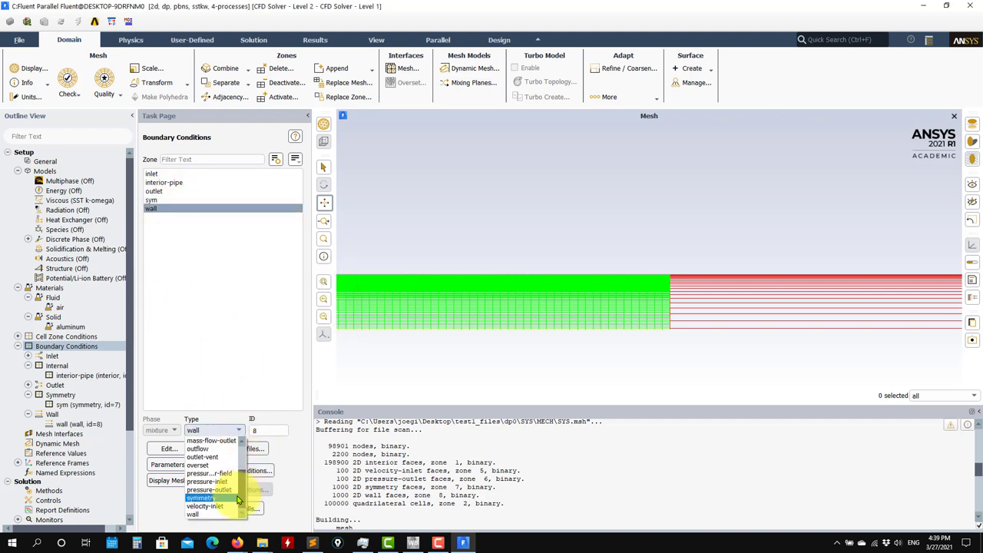
{"action": "left_click", "coordinate": [196, 518]}
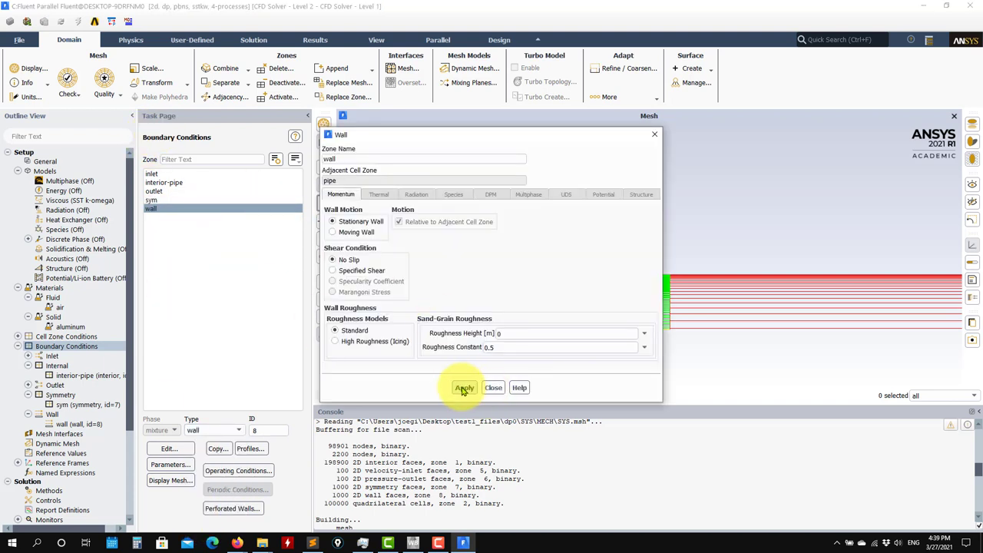
{"action": "left_click", "coordinate": [490, 387]}
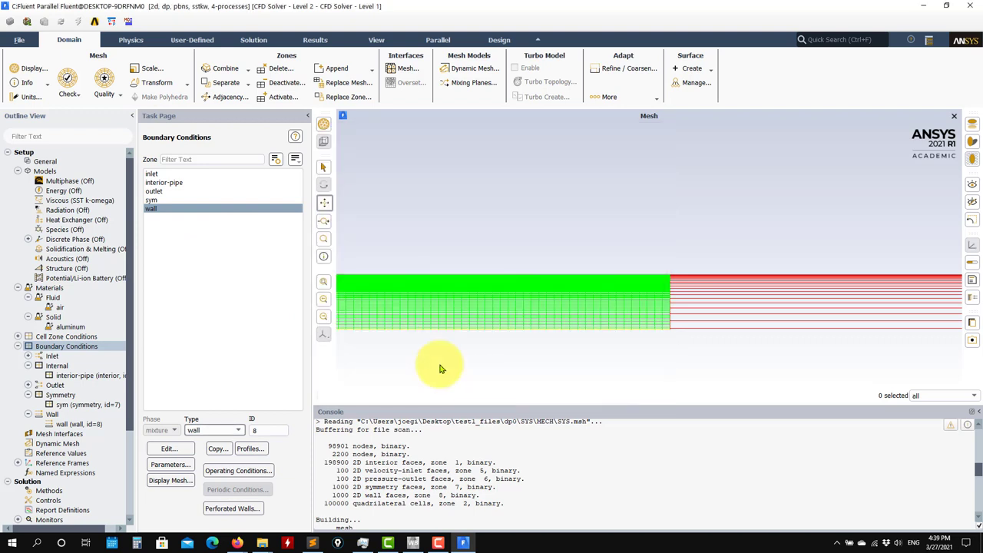
Check the boundary types assigned to the inlet, outlet and sym zones.
{"action": "left_click", "coordinate": [162, 175]}
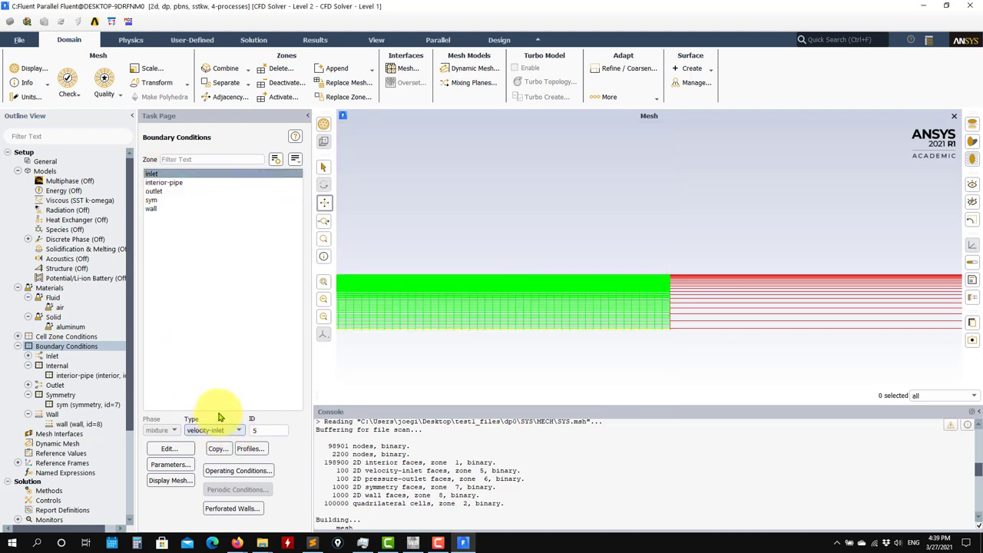
{"action": "left_click", "coordinate": [165, 191]}
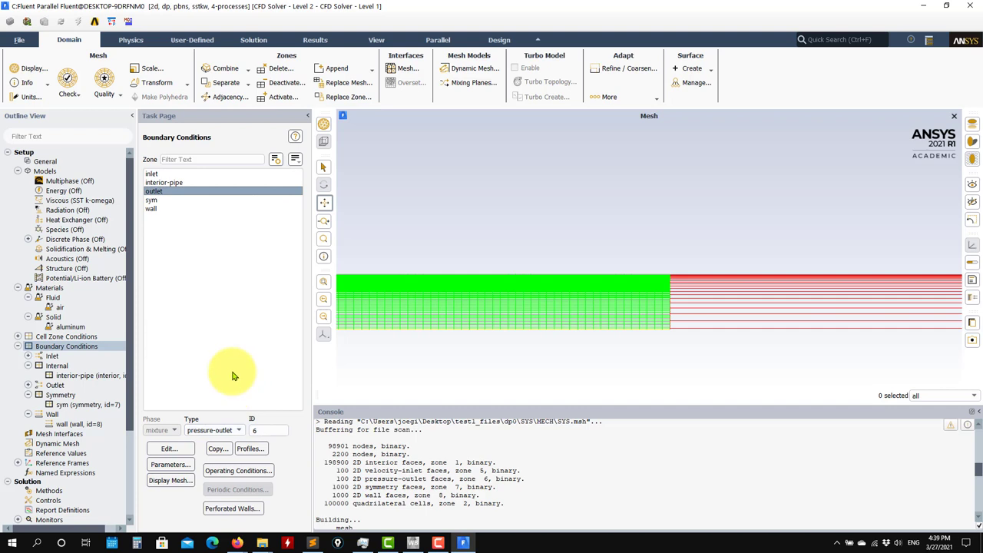
{"action": "left_click", "coordinate": [162, 201]}
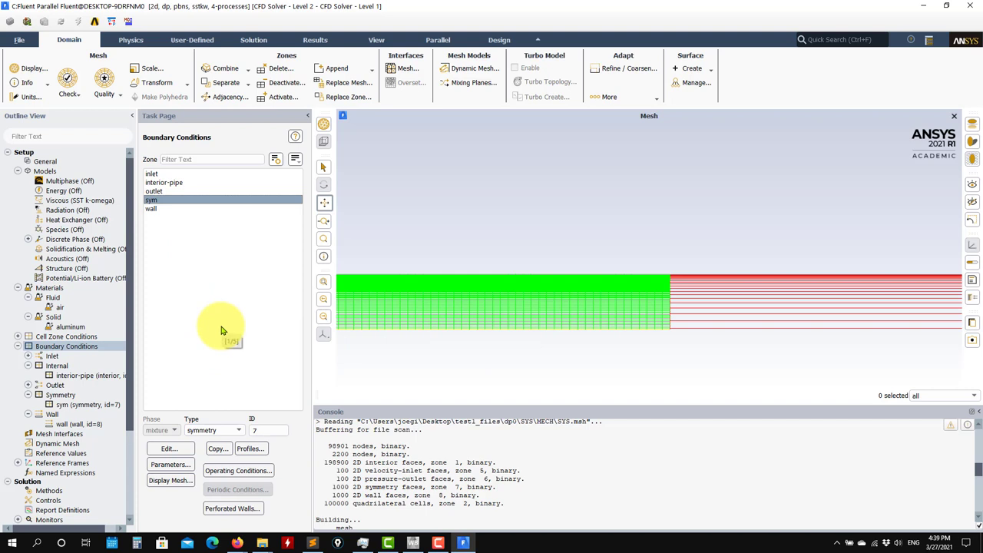
Compute the reference values from the inlet zone.
{"action": "left_click", "coordinate": [20, 346]}
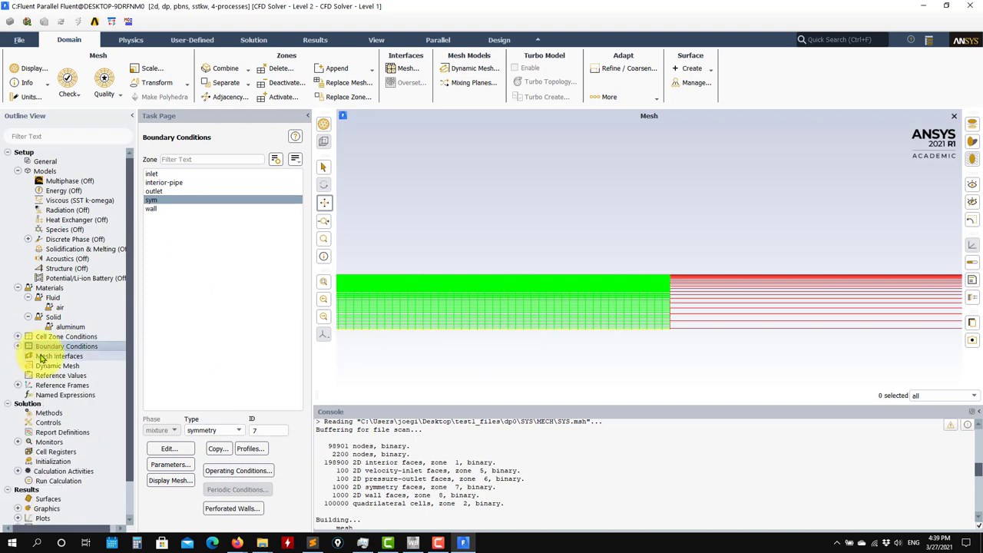
{"action": "left_click", "coordinate": [53, 361]}
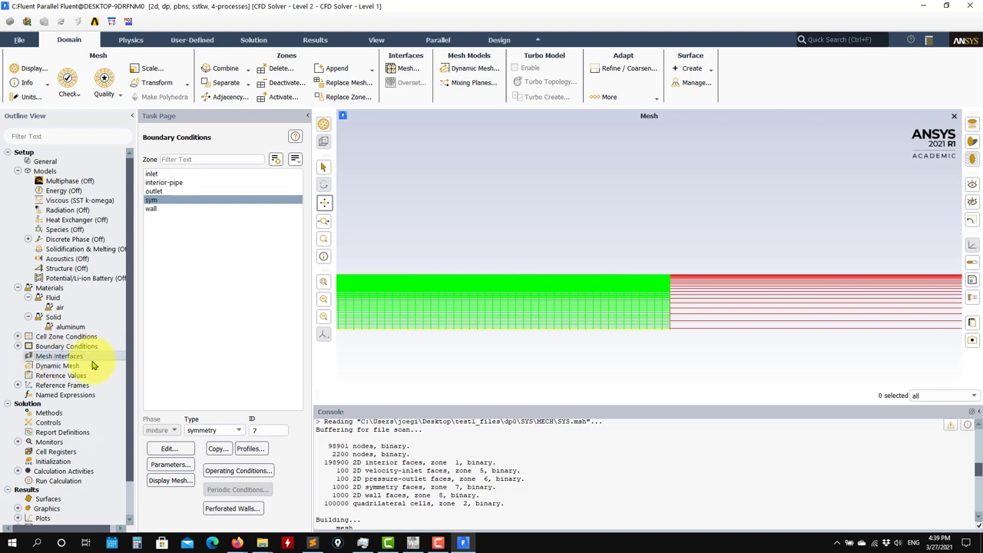
{"action": "left_click", "coordinate": [47, 376]}
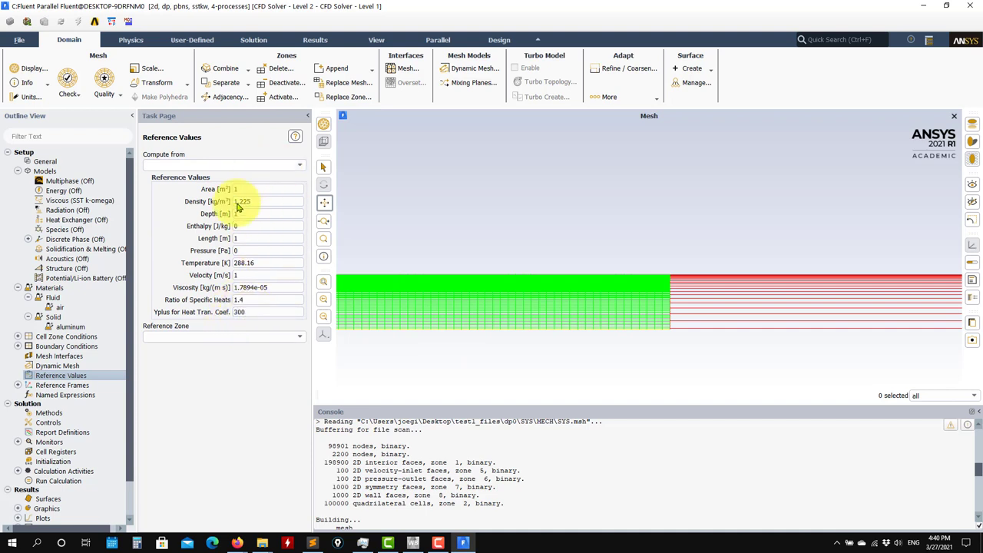
{"action": "left_click", "coordinate": [300, 166]}
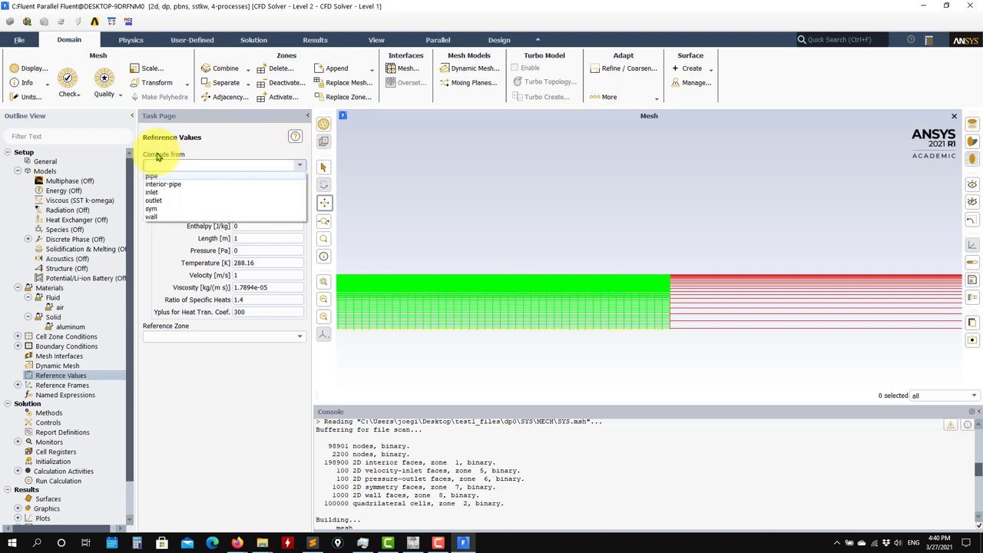
{"action": "left_click", "coordinate": [153, 192]}
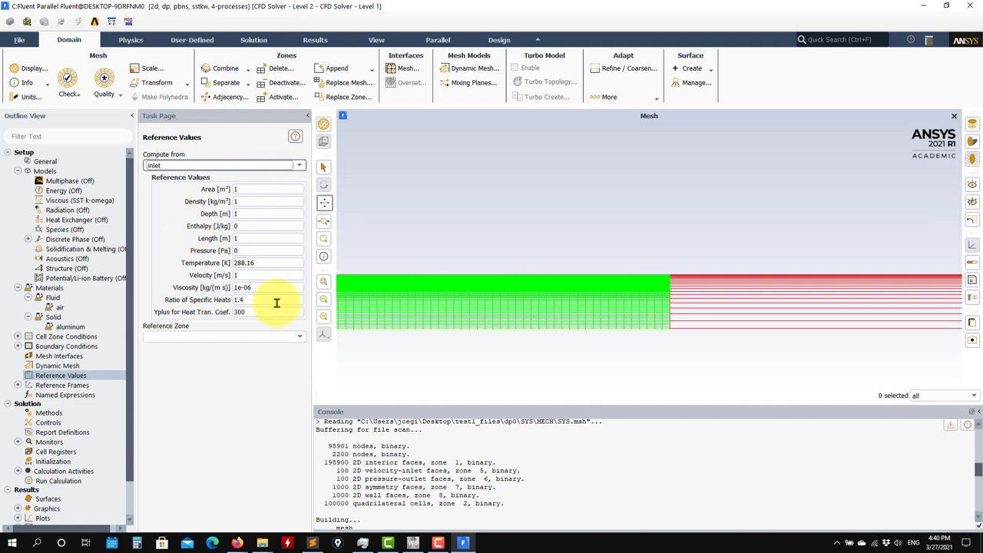
{"action": "left_click", "coordinate": [260, 188]}
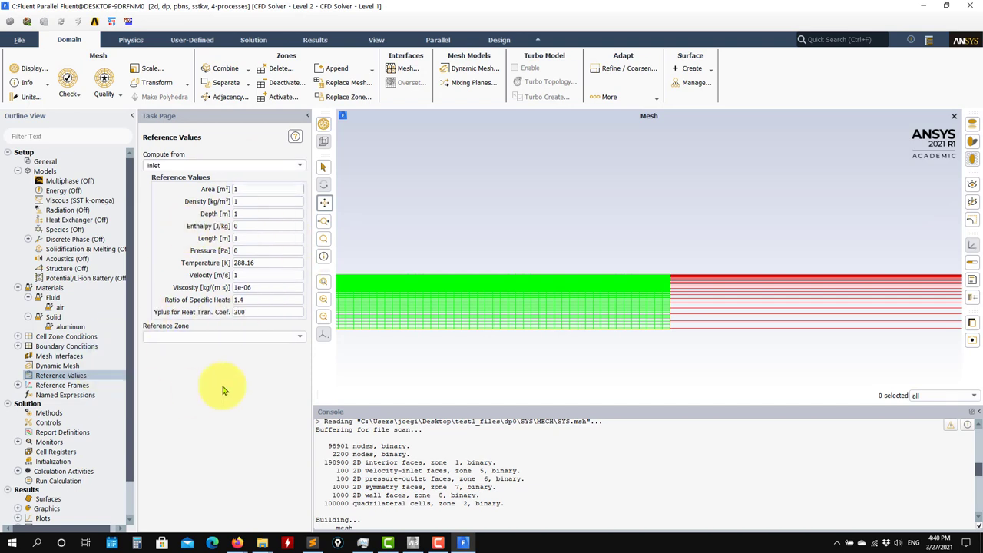
Open the solution methods and review the pressure-velocity coupling scheme and the spatial discretization settings.
{"action": "left_click", "coordinate": [57, 386]}
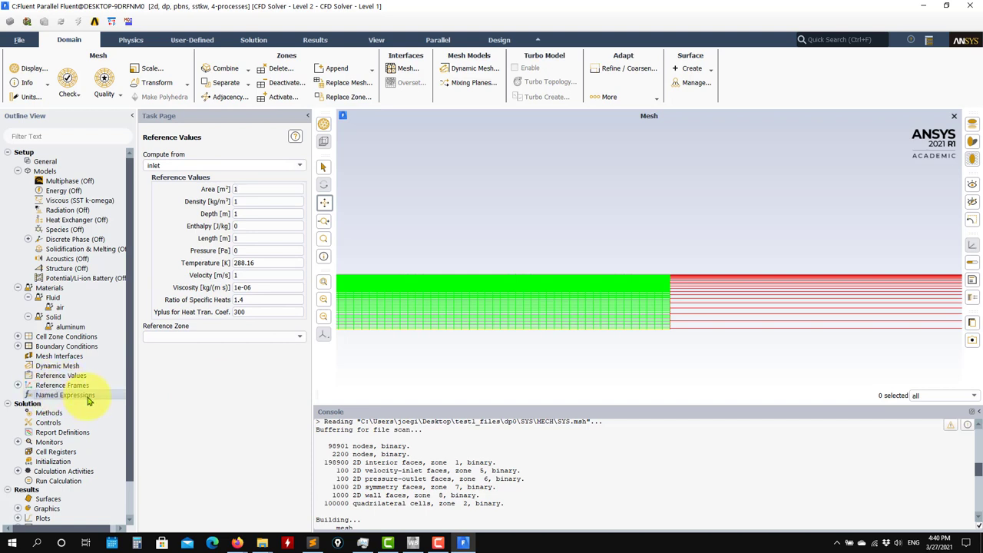
{"action": "left_click", "coordinate": [65, 395]}
{"action": "scroll", "coordinate": [88, 400], "scroll_direction": "down", "scroll_amount": 2}
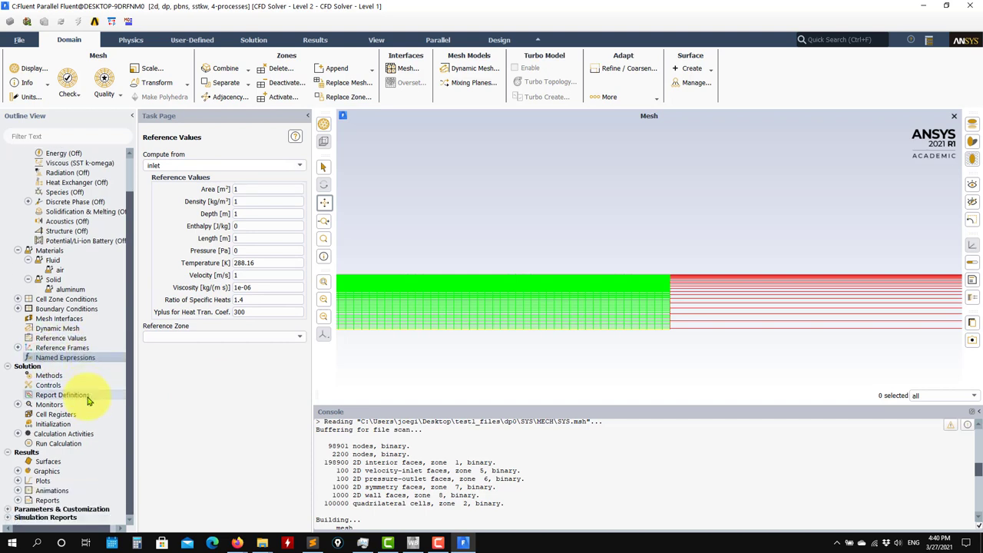
{"action": "left_click", "coordinate": [46, 378]}
{"action": "scroll", "coordinate": [46, 254], "scroll_direction": "up", "scroll_amount": 2}
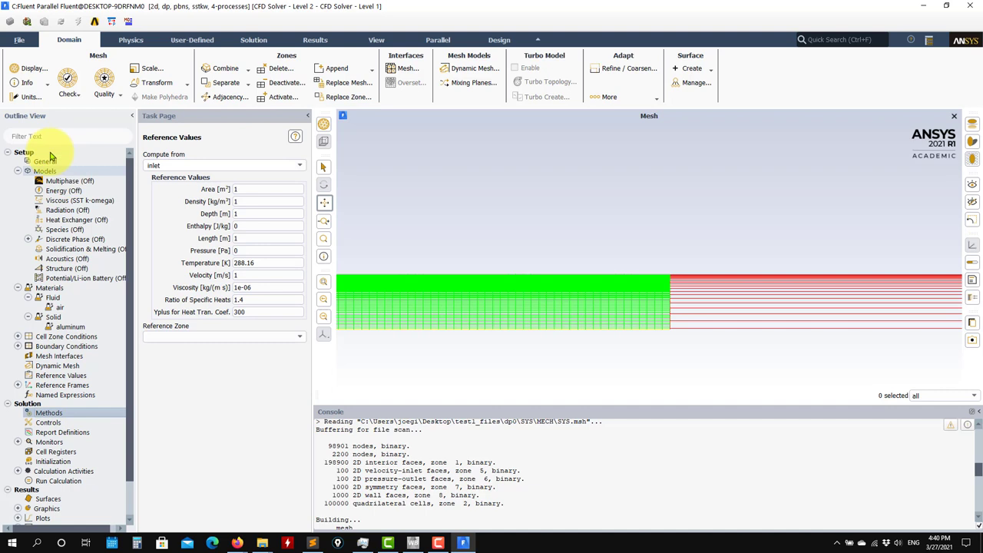
{"action": "scroll", "coordinate": [58, 169], "scroll_direction": "down", "scroll_amount": 2}
{"action": "double_click", "coordinate": [42, 376]}
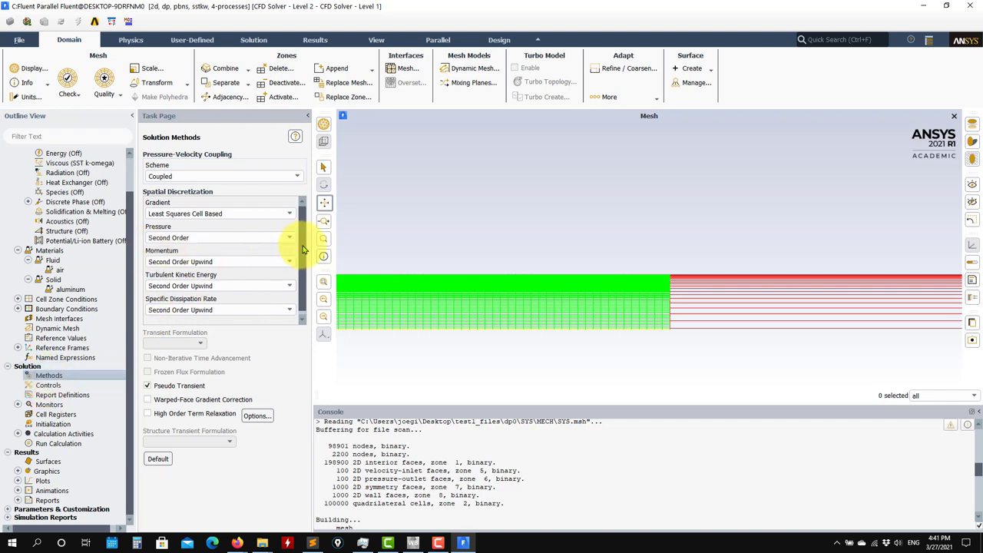
{"action": "scroll", "coordinate": [305, 257], "scroll_direction": "down", "scroll_amount": 1}
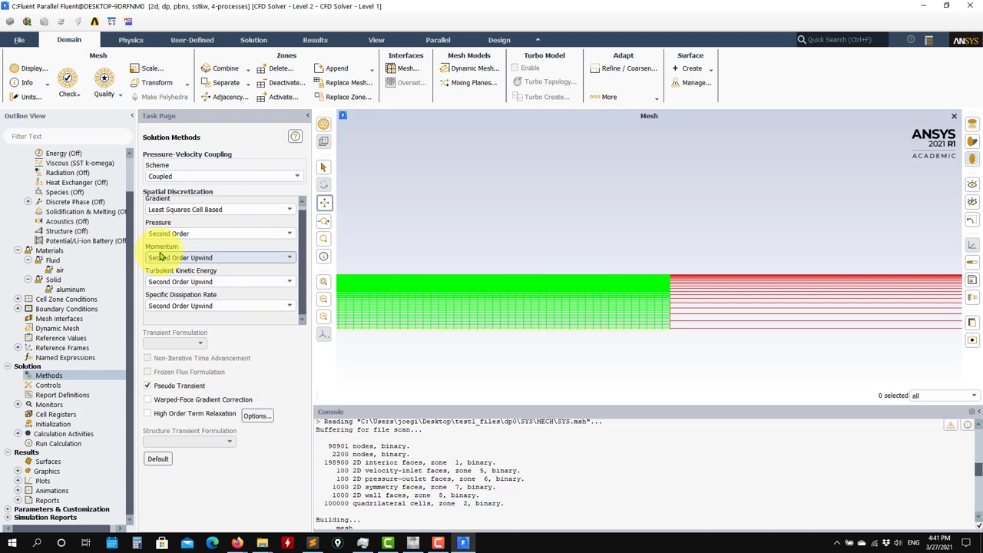
Try the First Order Upwind scheme for the momentum discretization.
{"action": "left_click", "coordinate": [204, 258]}
{"action": "left_click", "coordinate": [196, 270]}
{"action": "left_click", "coordinate": [196, 260]}
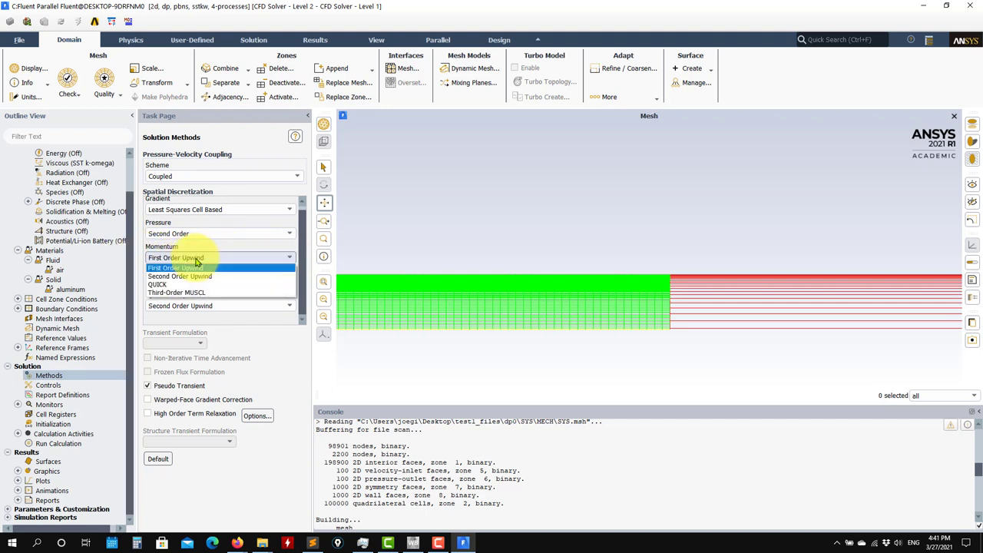
{"action": "left_click", "coordinate": [182, 269]}
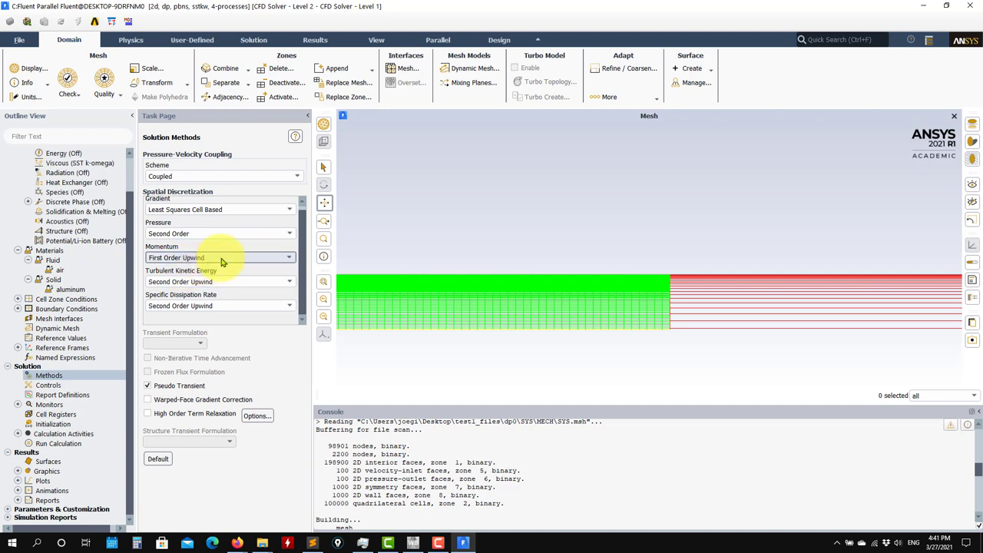
{"action": "left_click", "coordinate": [221, 262]}
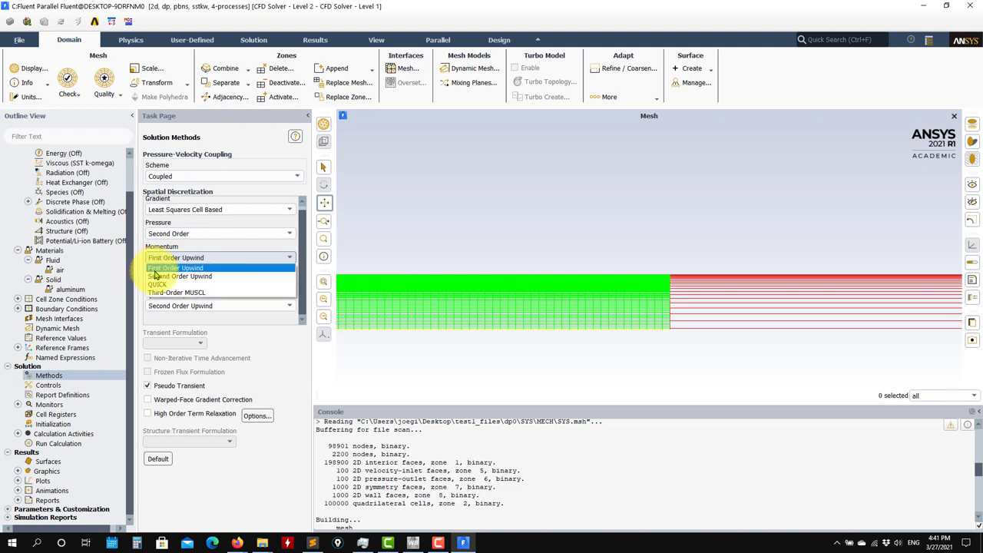
{"action": "left_click", "coordinate": [168, 245]}
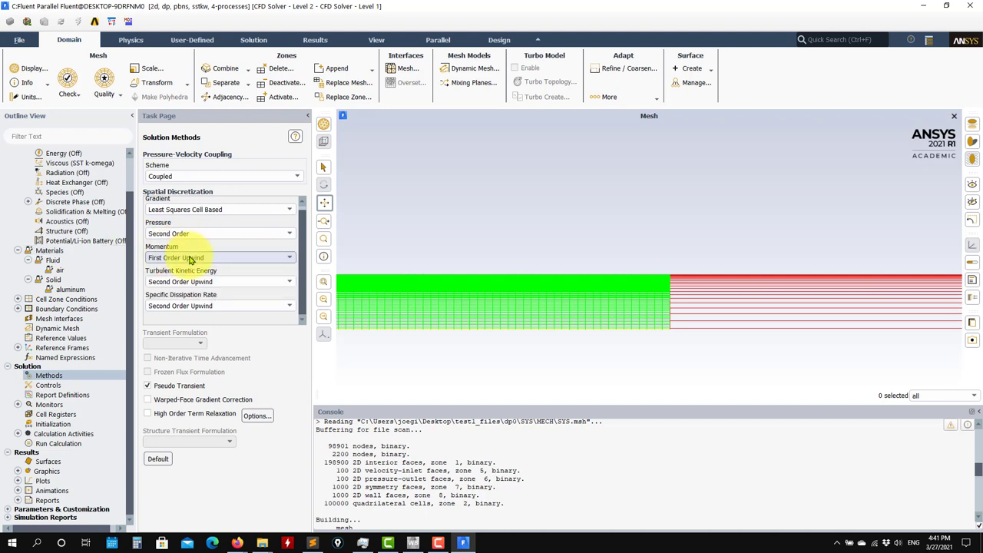
Set the momentum discretization to Second Order Upwind and restore the default solution methods.
{"action": "left_click", "coordinate": [191, 260]}
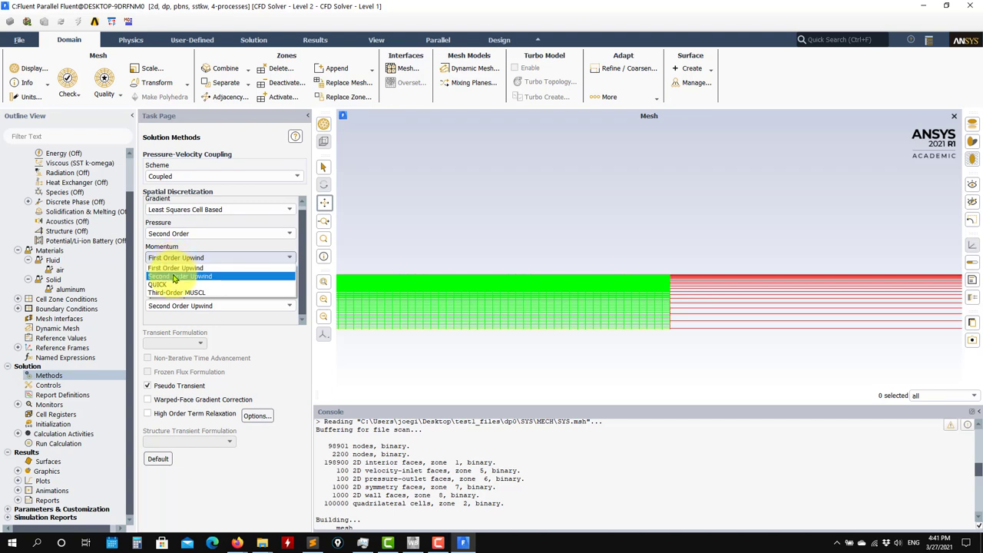
{"action": "left_click", "coordinate": [175, 277]}
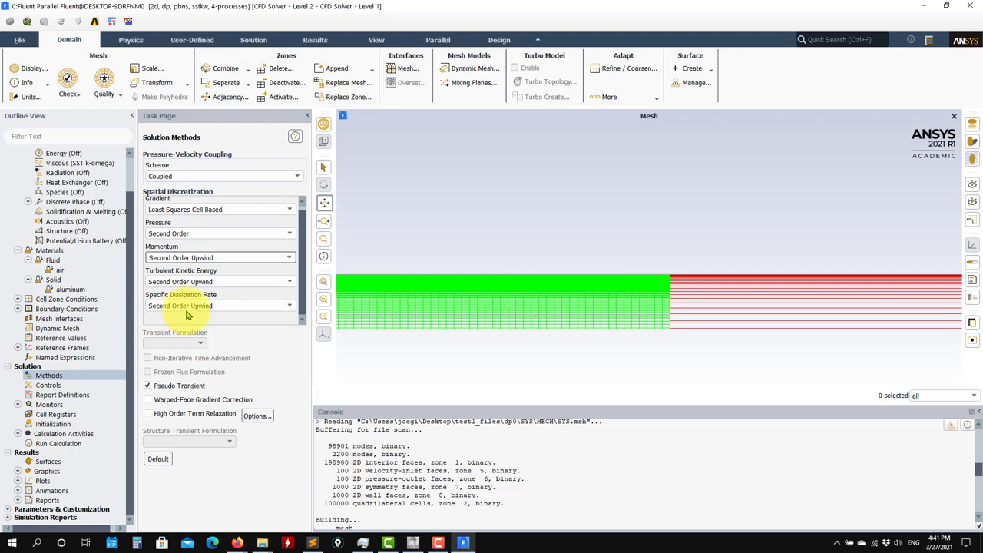
{"action": "left_click", "coordinate": [202, 258]}
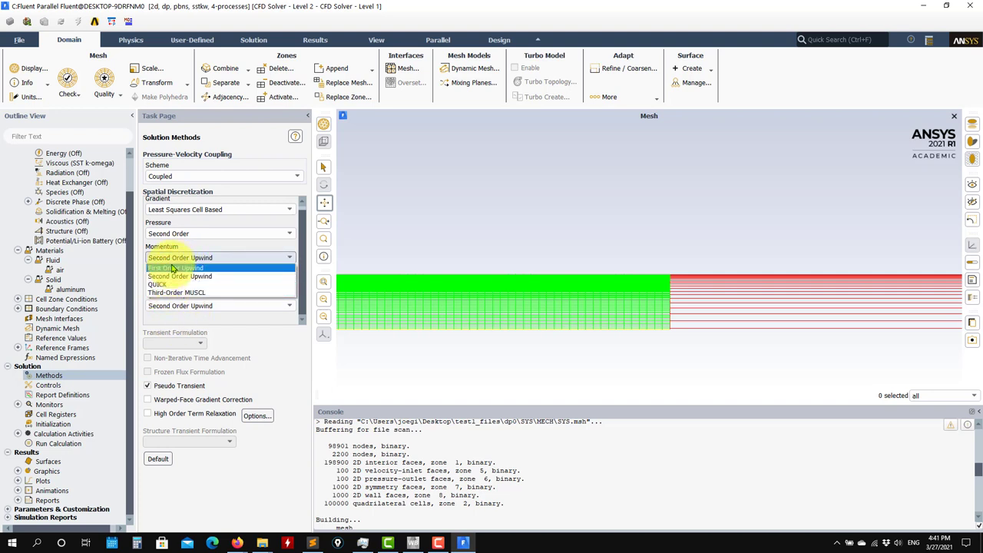
{"action": "left_click", "coordinate": [172, 276]}
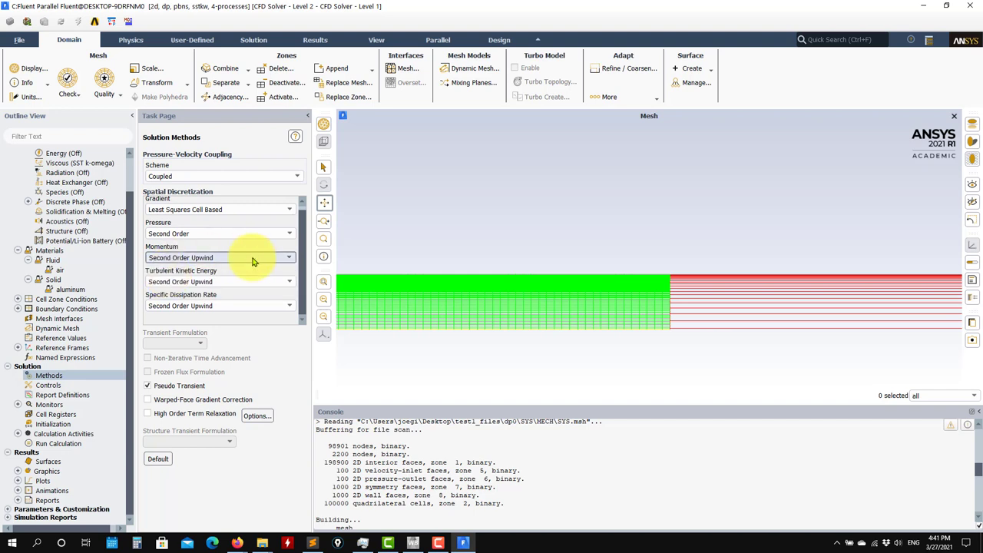
{"action": "left_click", "coordinate": [159, 460]}
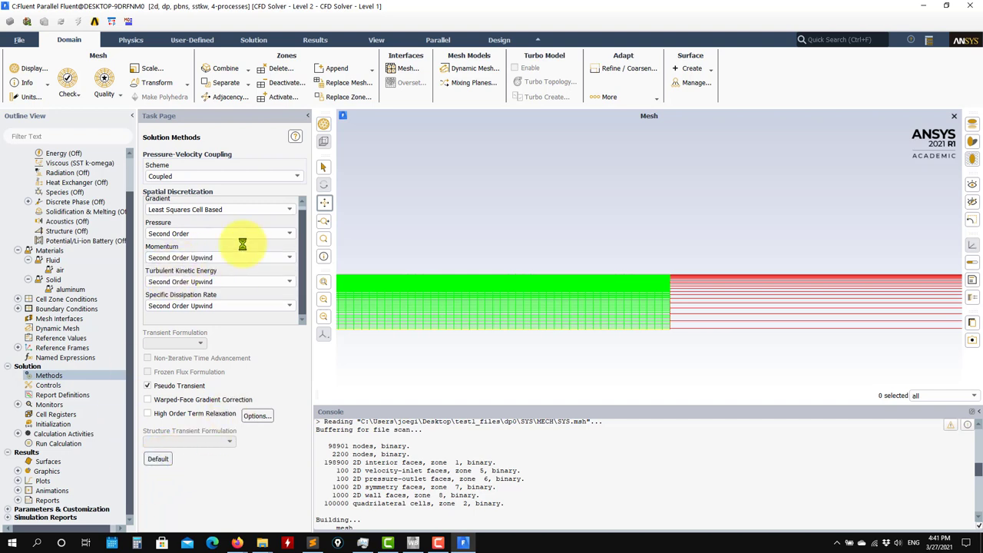
Review the pseudo transient relaxation factors in the solution controls, and check the list of report definitions.
{"action": "left_click", "coordinate": [61, 385]}
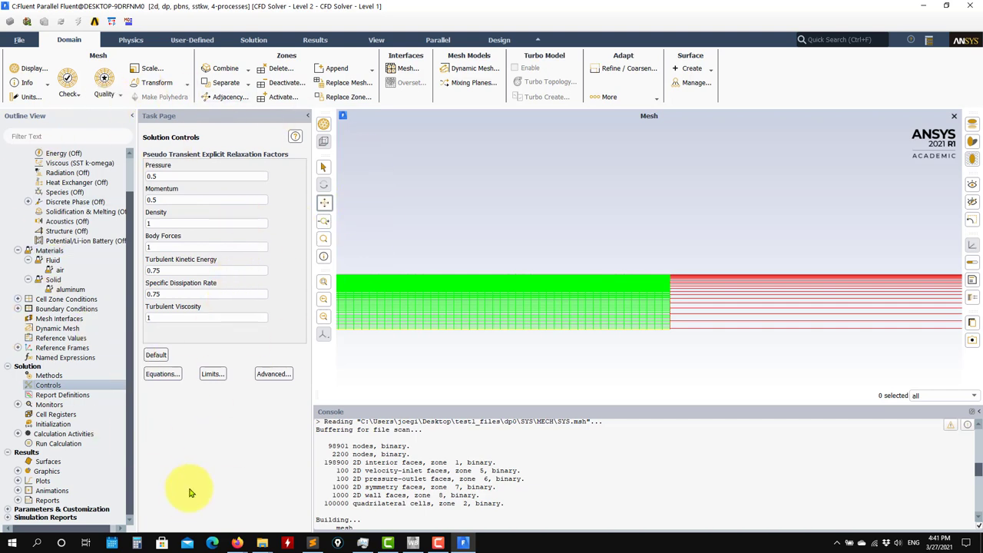
{"action": "double_click", "coordinate": [59, 396]}
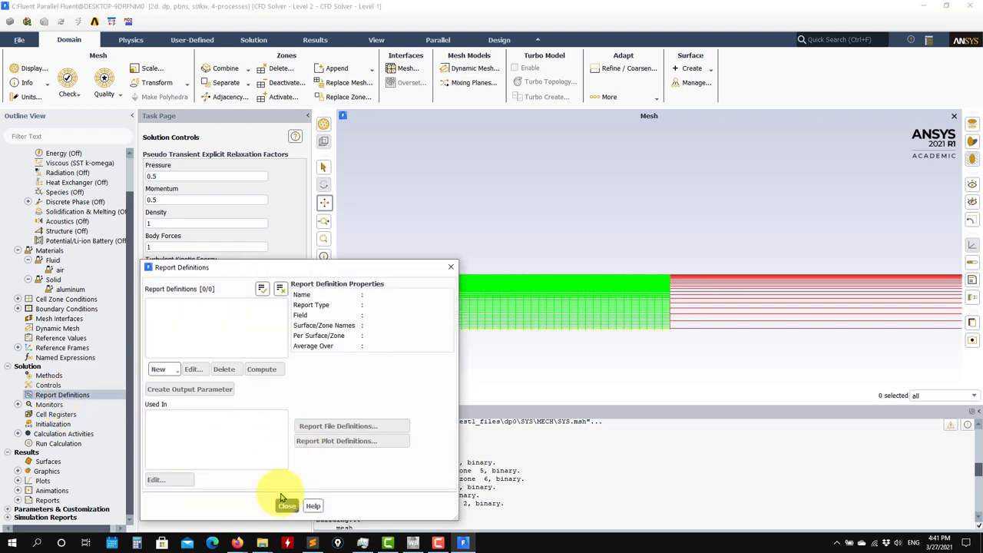
{"action": "left_click", "coordinate": [282, 504]}
{"action": "left_click_drag", "start_coordinate": [492, 362], "coordinate": [577, 362]}
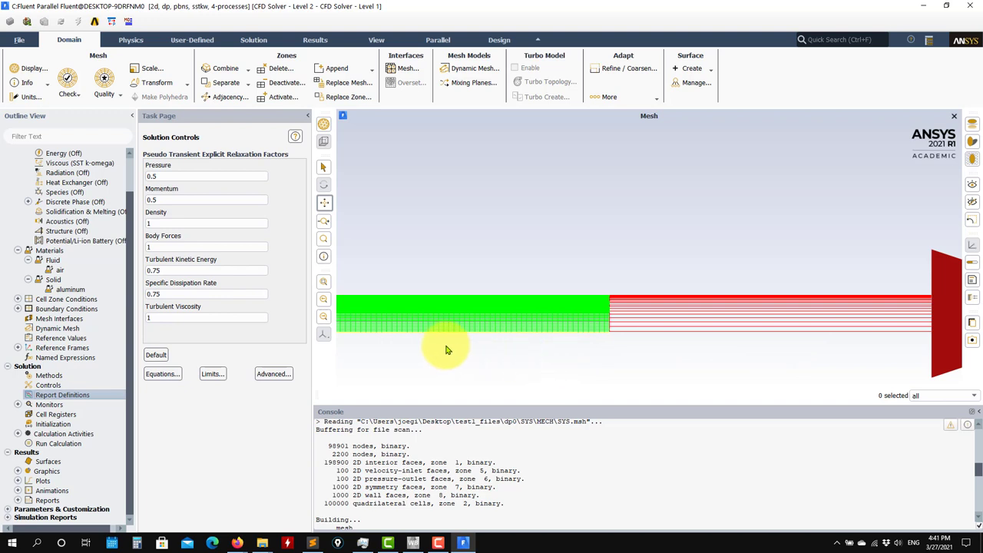
Create a mass flow rate flux report definition named imbalance.
{"action": "right_click", "coordinate": [51, 399]}
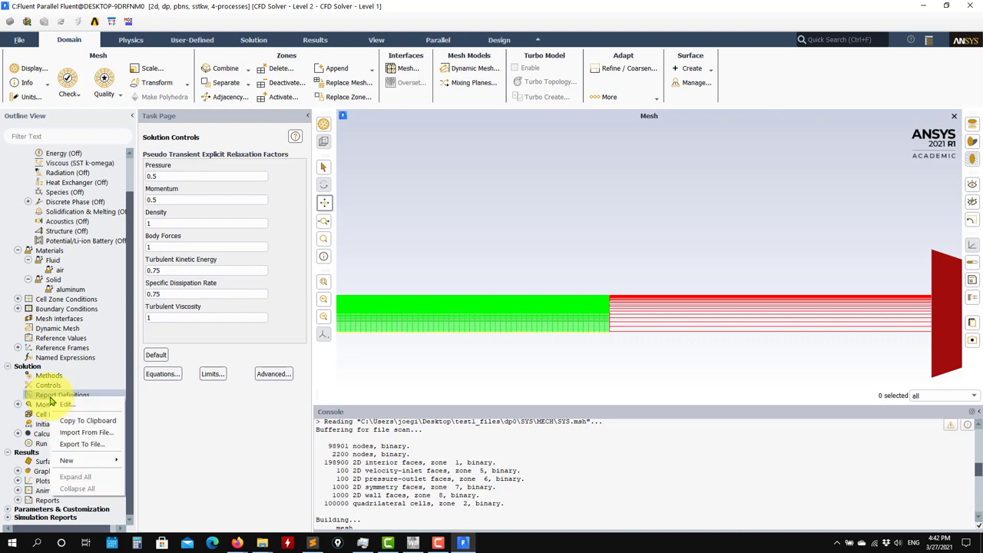
{"action": "mouse_move", "coordinate": [77, 460]}
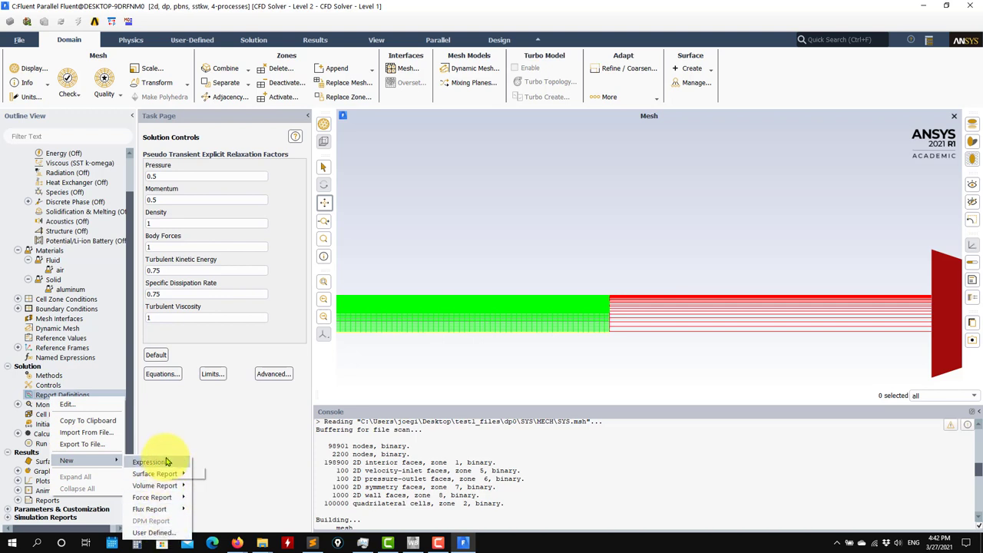
{"action": "mouse_move", "coordinate": [156, 473]}
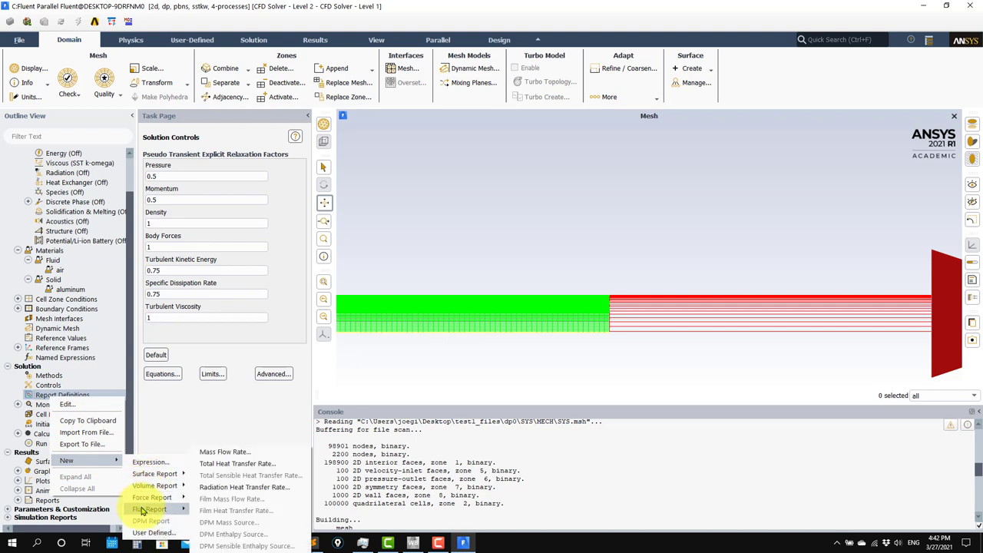
{"action": "mouse_move", "coordinate": [156, 511]}
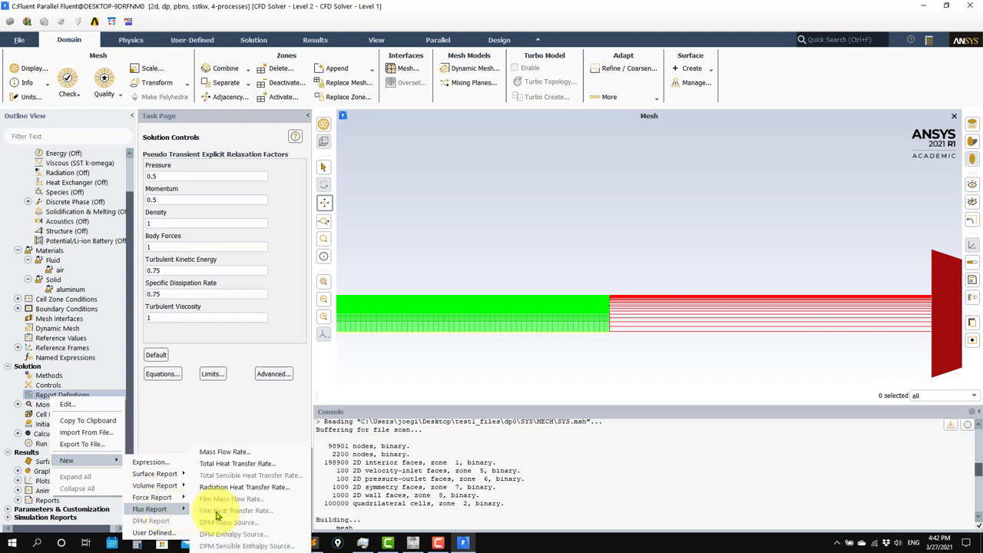
{"action": "left_click", "coordinate": [233, 452]}
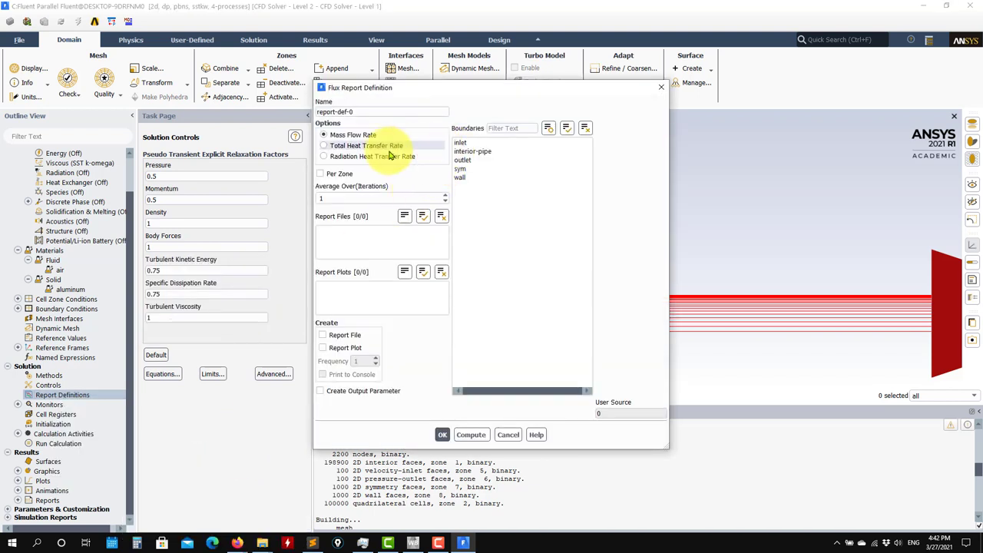
{"action": "double_click", "coordinate": [360, 112]}
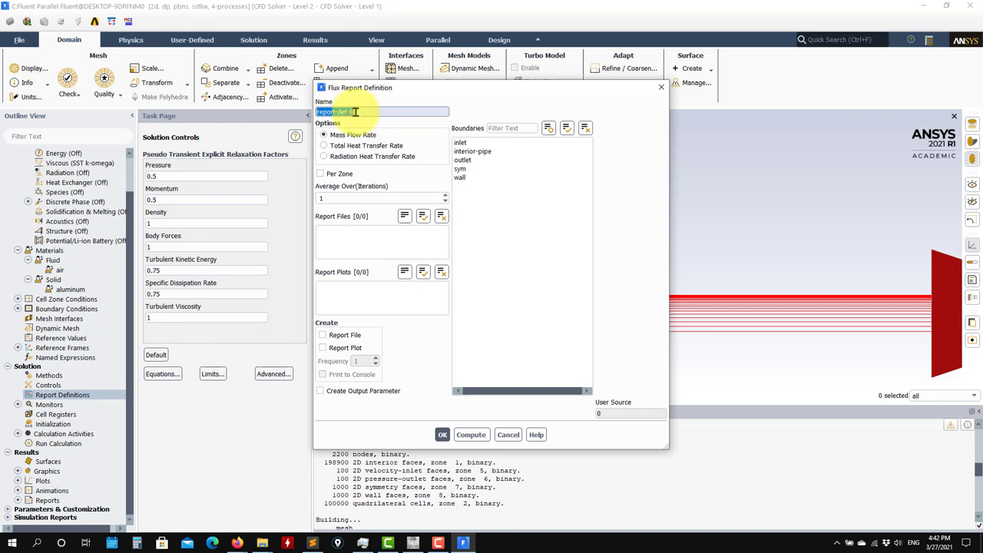
{"action": "type", "text": "imbalance"}
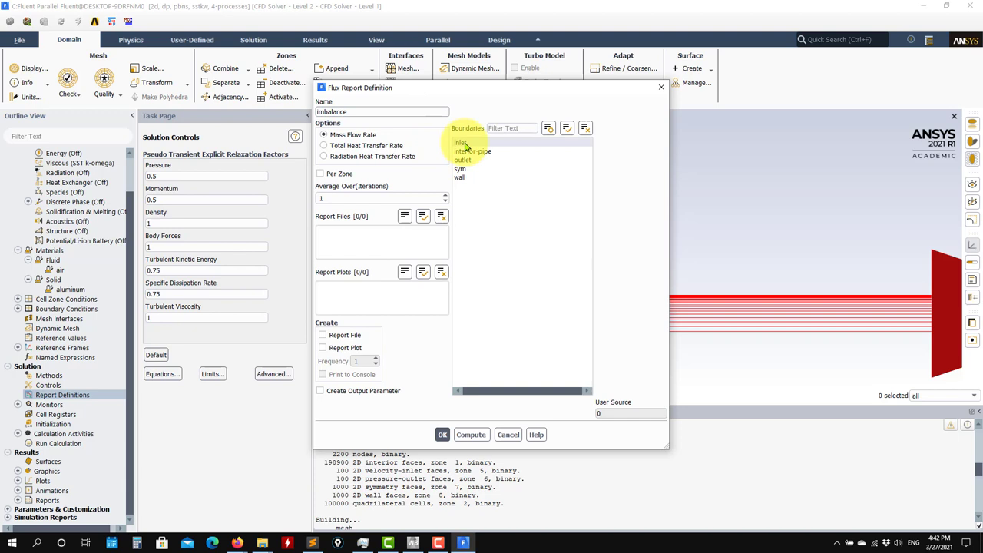
Include the inlet and outlet boundaries in the imbalance report, and create a report file and a report plot for it.
{"action": "left_click", "coordinate": [464, 144]}
{"action": "left_click", "coordinate": [470, 160]}
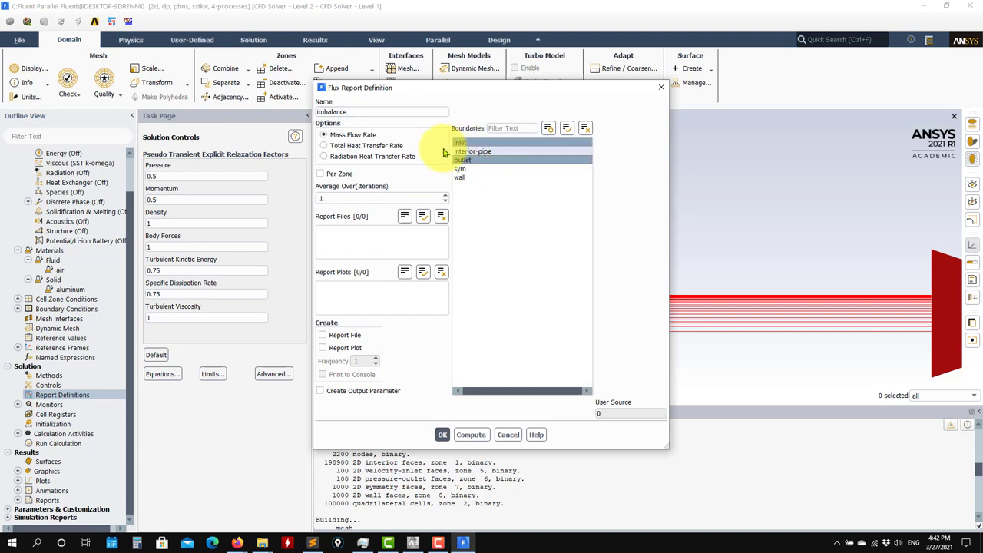
{"action": "left_click", "coordinate": [346, 348]}
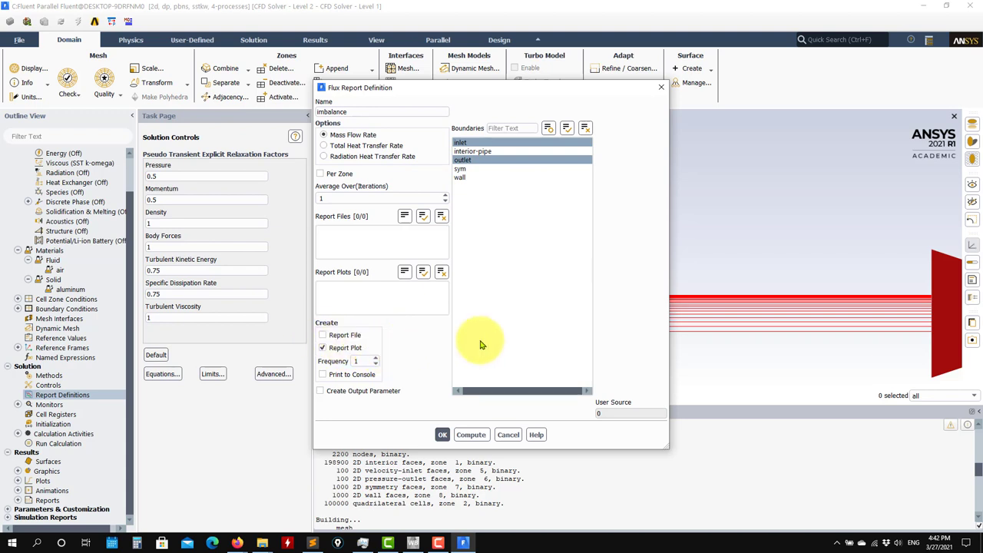
{"action": "left_click", "coordinate": [356, 336]}
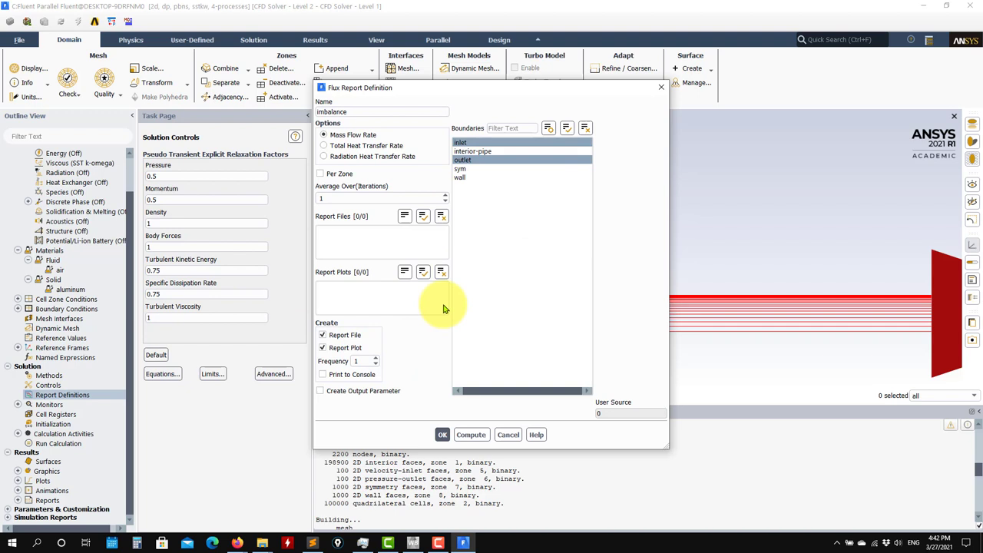
{"action": "left_click", "coordinate": [450, 436]}
{"action": "left_click", "coordinate": [18, 396]}
{"action": "left_click", "coordinate": [19, 416]}
{"action": "left_click", "coordinate": [27, 434]}
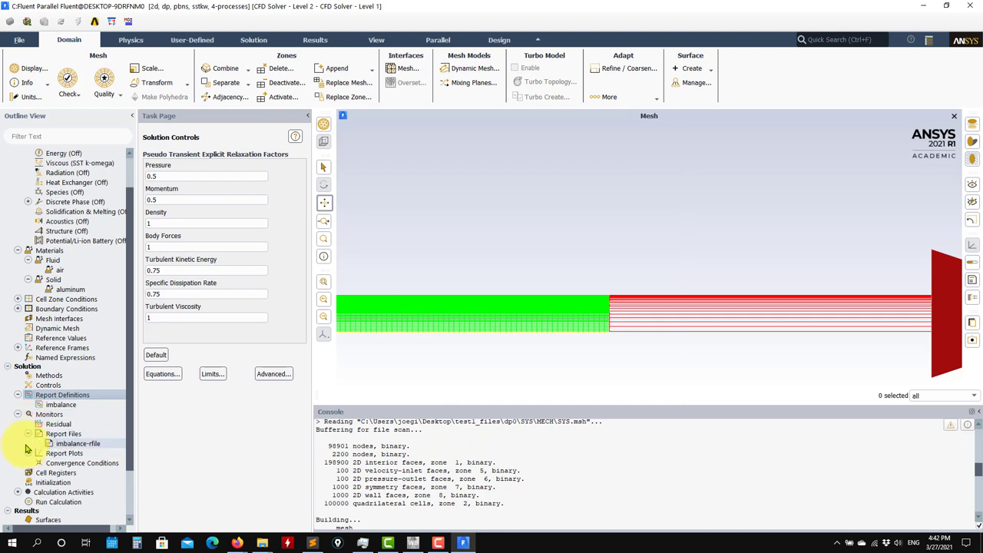
{"action": "left_click", "coordinate": [28, 454]}
Create a facet average surface report of the turbulence variable Wall Yplus on the wall surface.
{"action": "right_click", "coordinate": [66, 395]}
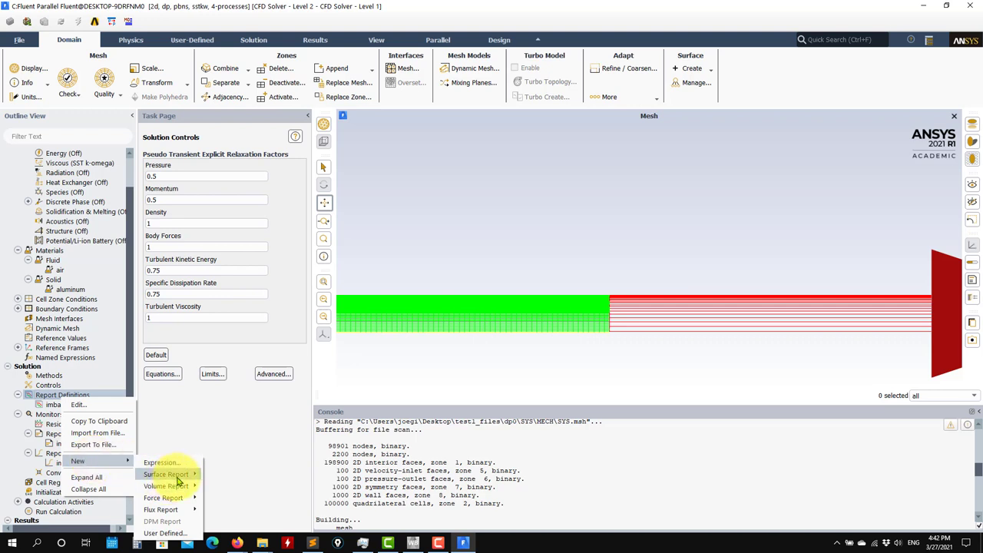
{"action": "mouse_move", "coordinate": [178, 476]}
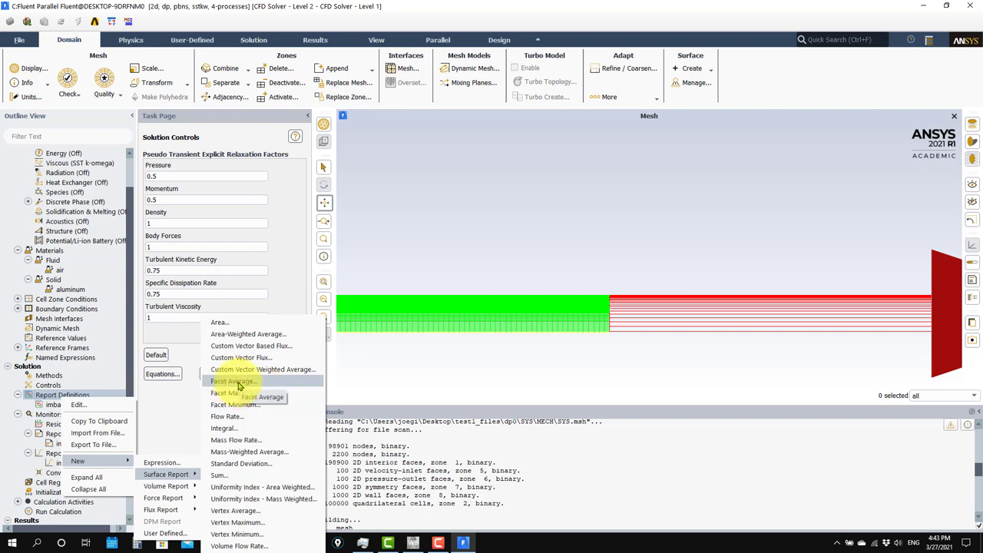
{"action": "left_click", "coordinate": [237, 382]}
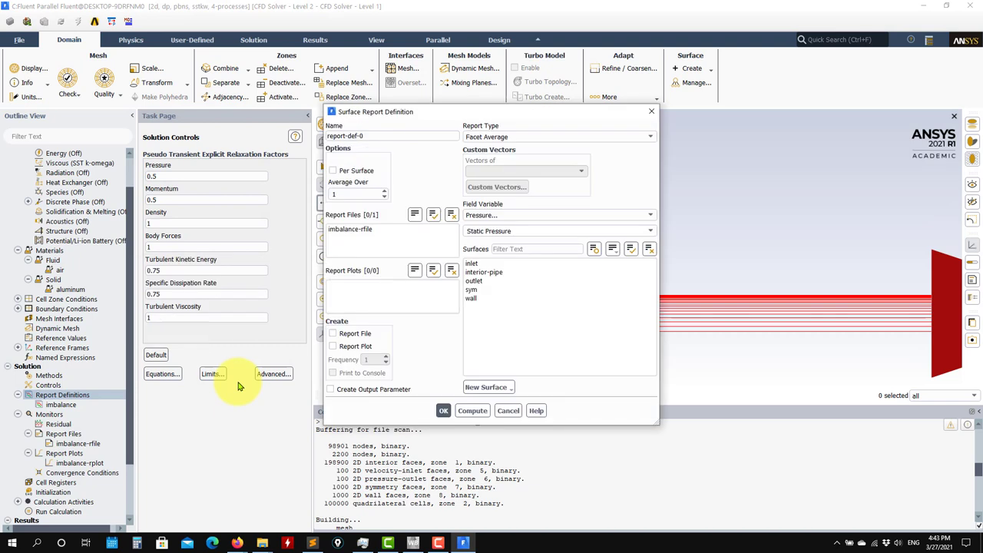
{"action": "left_click", "coordinate": [477, 299]}
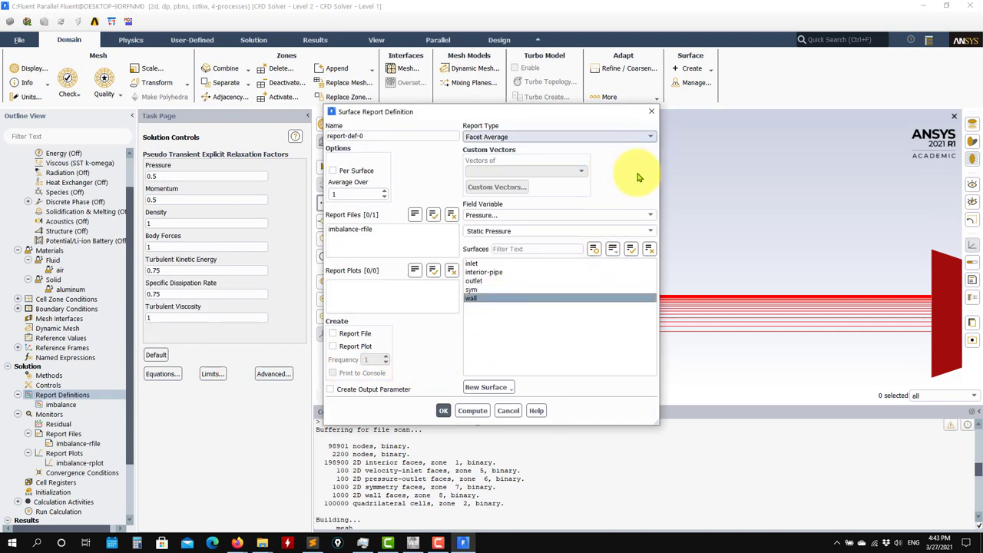
{"action": "left_click", "coordinate": [643, 217]}
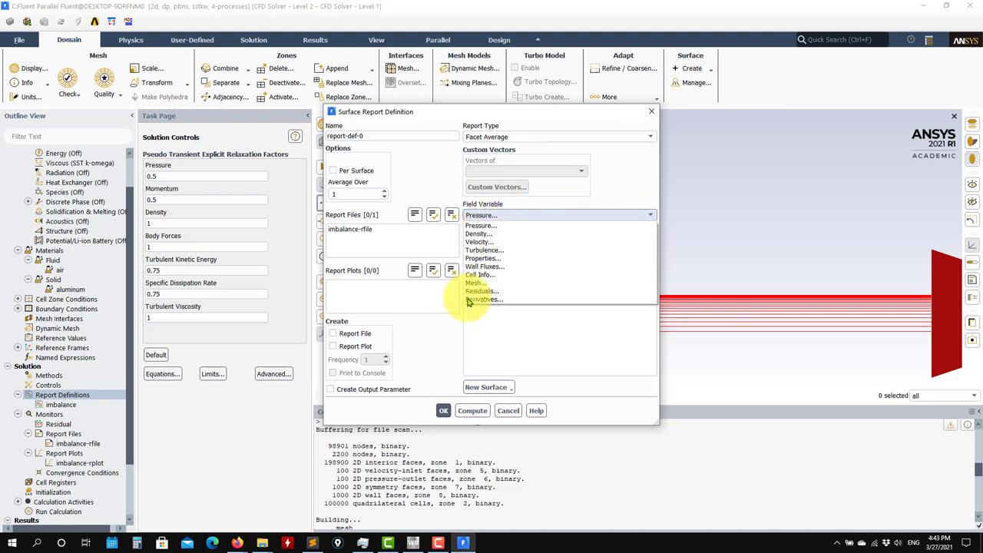
{"action": "left_click", "coordinate": [485, 254]}
{"action": "left_click", "coordinate": [650, 231]}
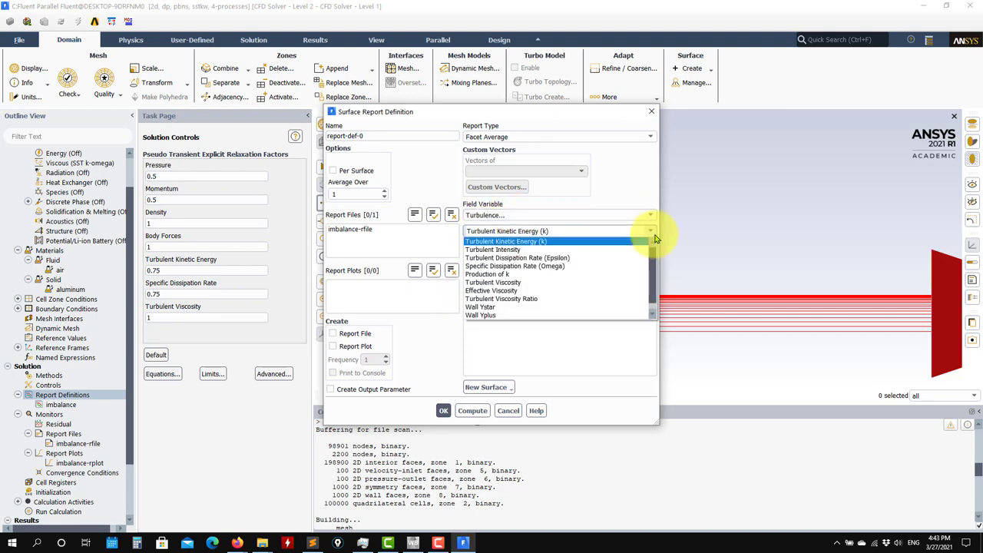
{"action": "left_click", "coordinate": [486, 315]}
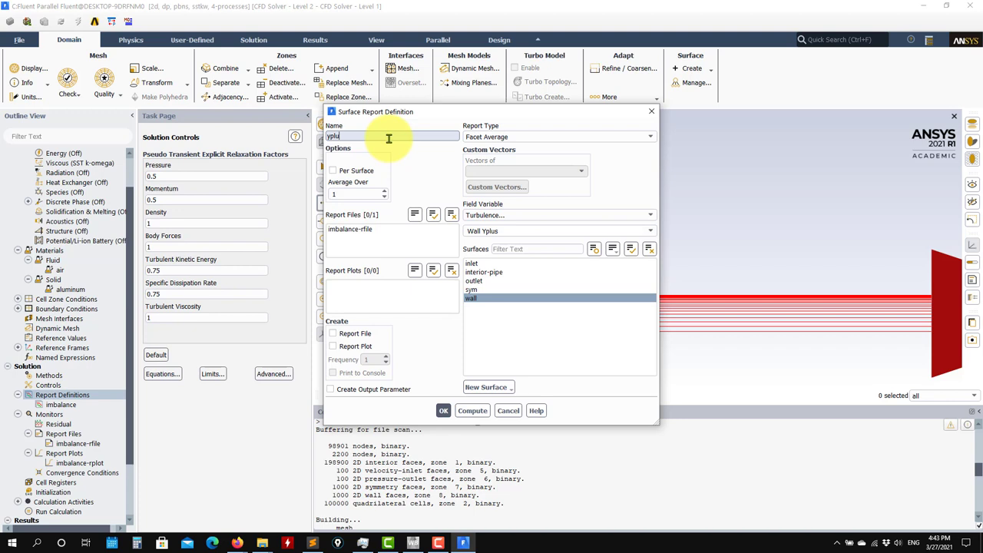
Name the surface report yplus and create a report plot for it.
{"action": "left_click", "coordinate": [389, 138]}
{"action": "type", "text": "yplus"}
{"action": "left_click", "coordinate": [338, 346]}
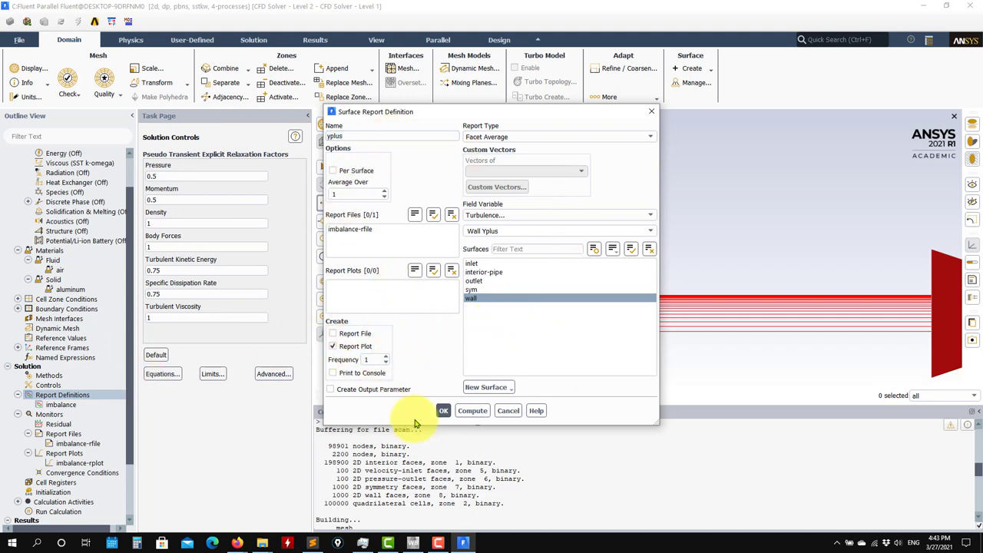
{"action": "left_click", "coordinate": [444, 411]}
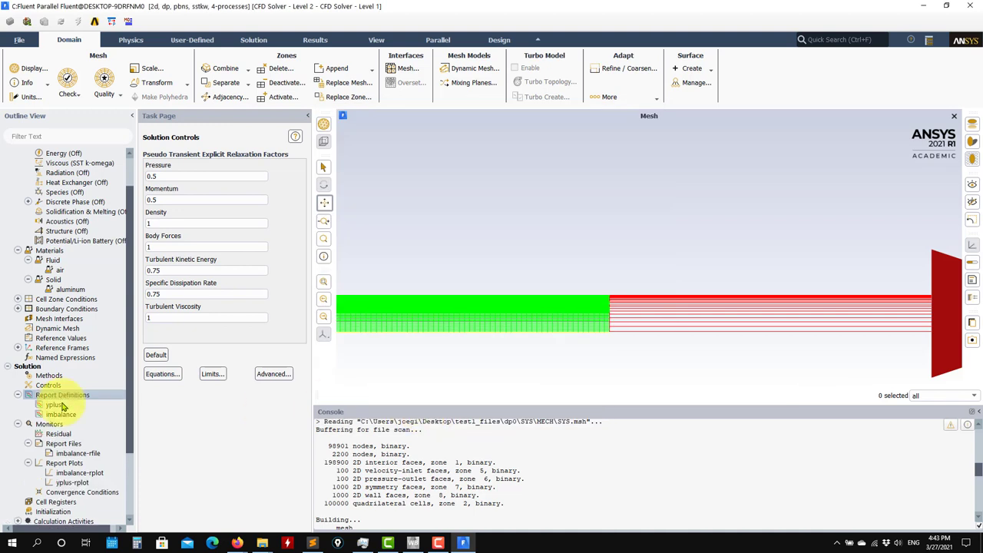
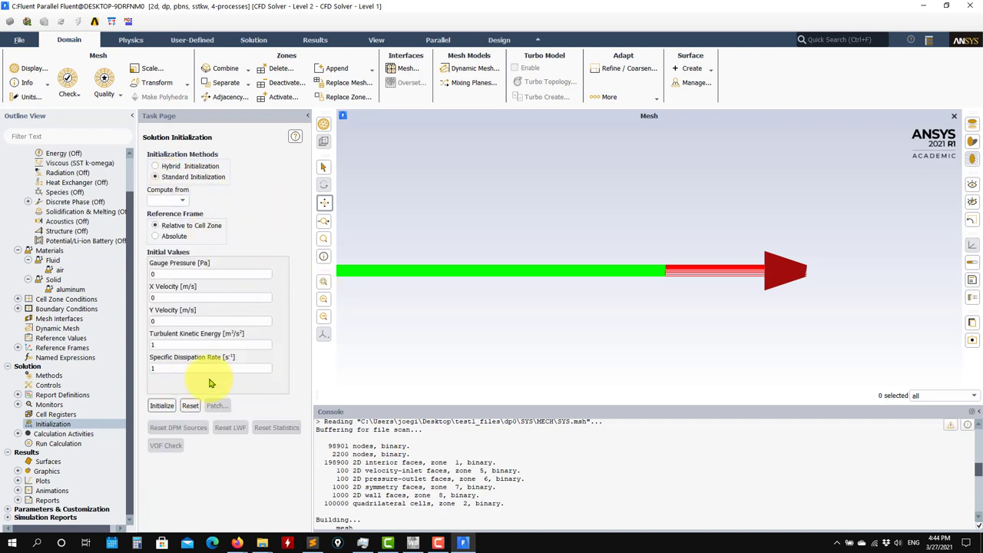
Compute the standard initialization values from the inlet and initialize the solution.
{"action": "left_click", "coordinate": [186, 201]}
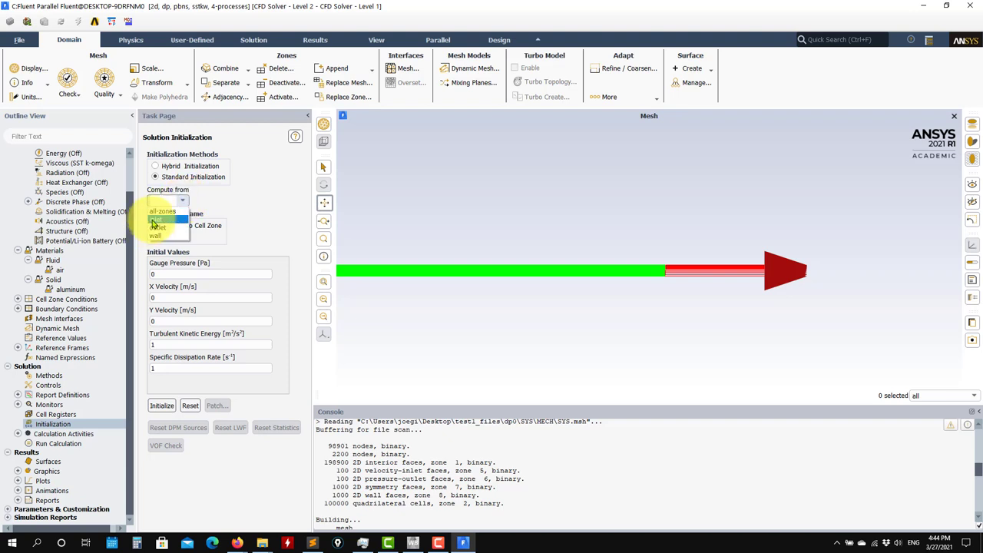
{"action": "left_click", "coordinate": [164, 220]}
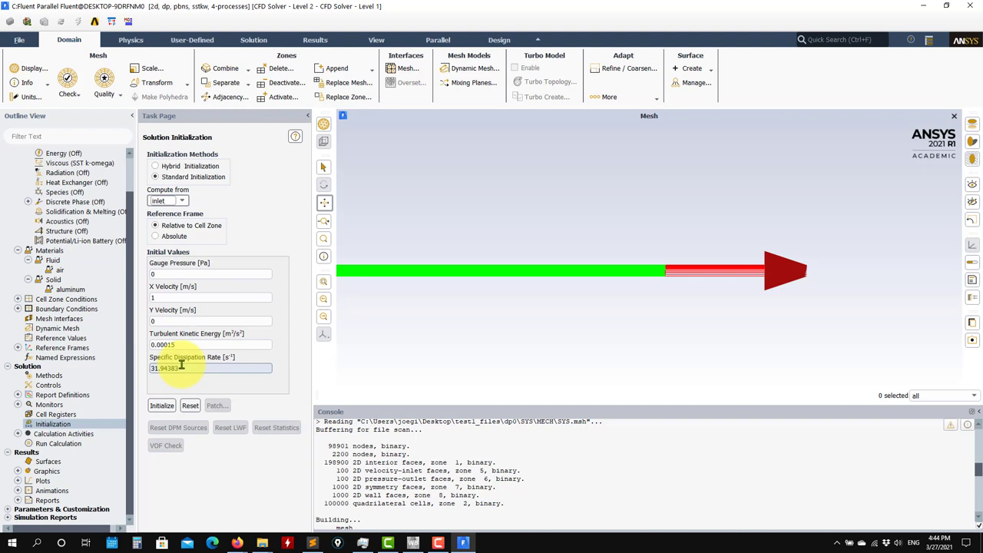
{"action": "left_click", "coordinate": [161, 405]}
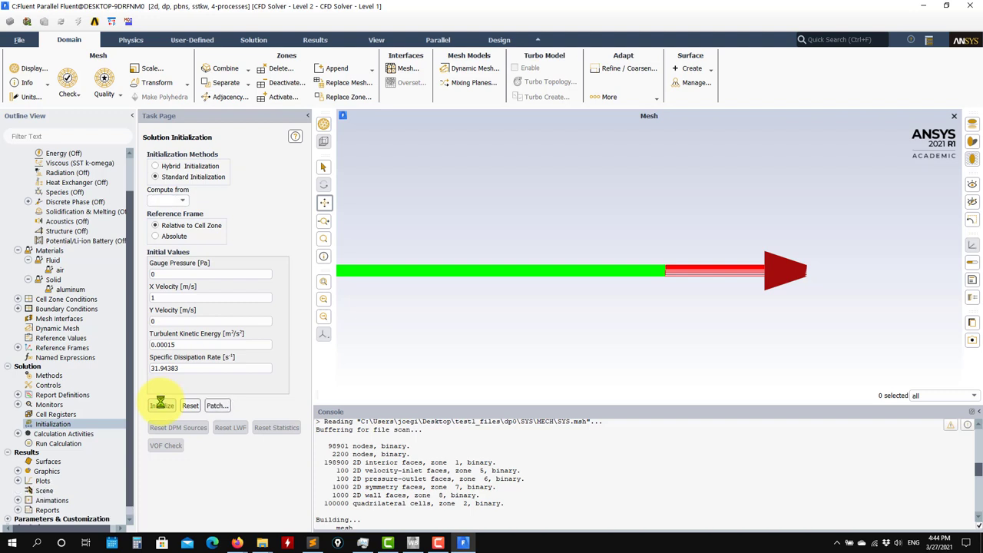
Save the project with the initialized case.
{"action": "left_click_drag", "start_coordinate": [365, 335], "coordinate": [775, 328]}
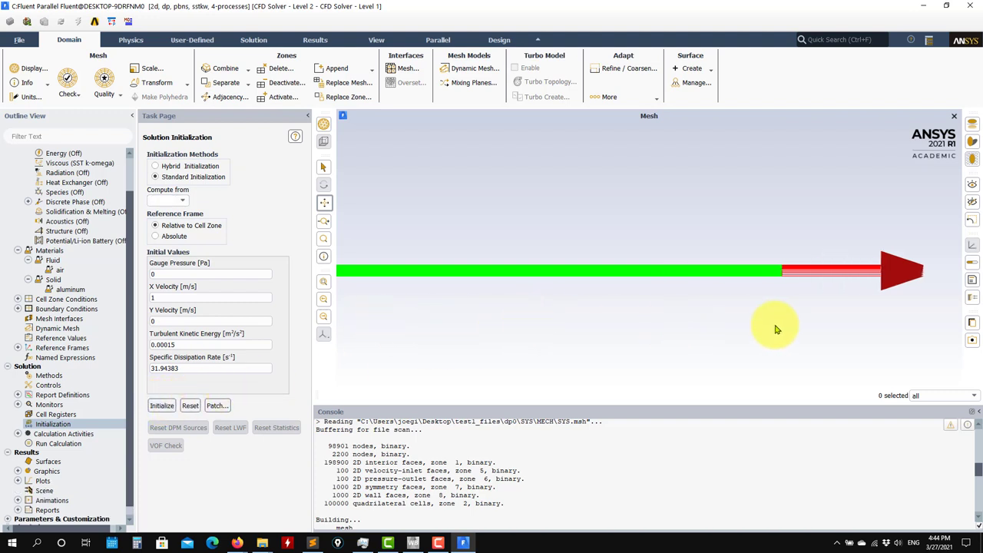
{"action": "scroll", "coordinate": [571, 345], "scroll_direction": "down", "scroll_amount": 3}
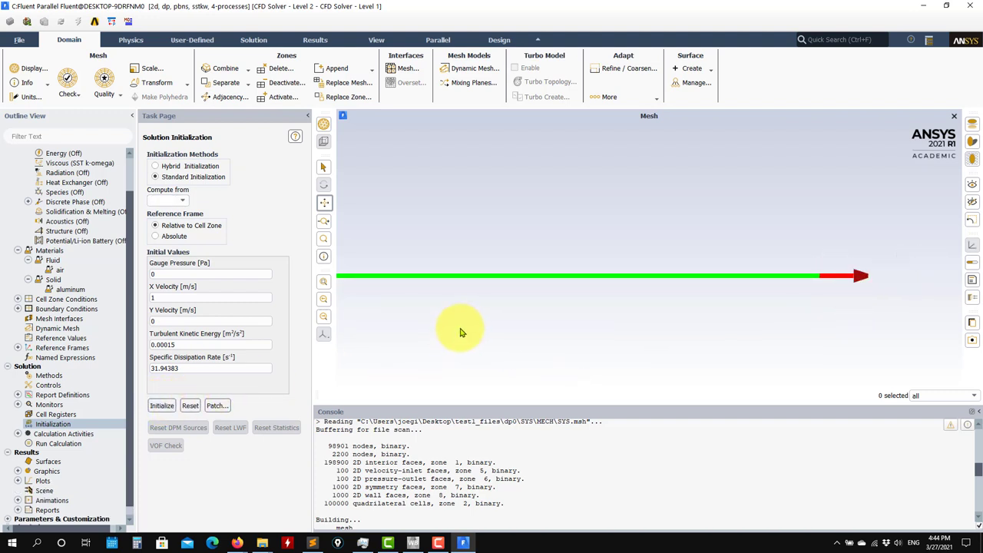
{"action": "scroll", "coordinate": [445, 329], "scroll_direction": "down", "scroll_amount": 2}
{"action": "left_click_drag", "start_coordinate": [423, 322], "coordinate": [596, 311]}
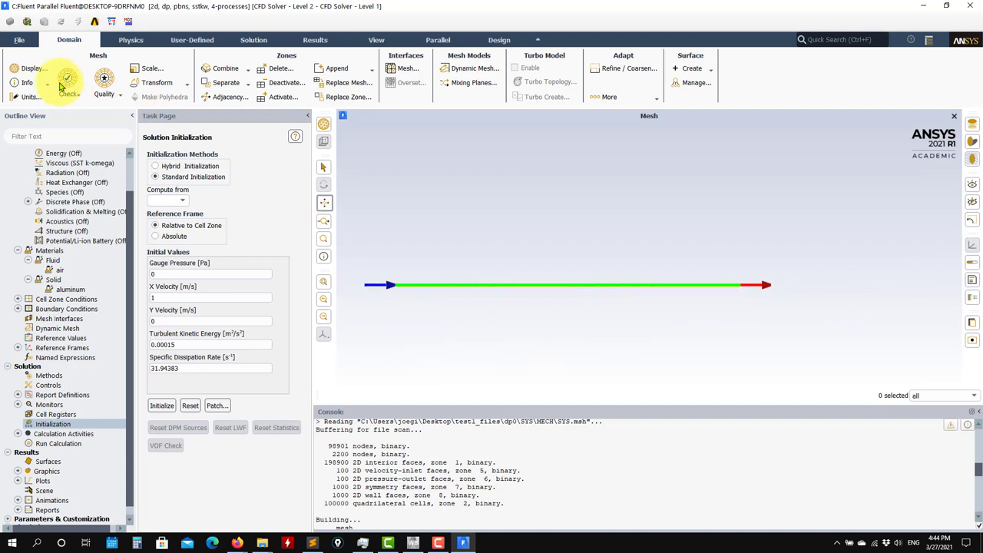
{"action": "left_click", "coordinate": [25, 43]}
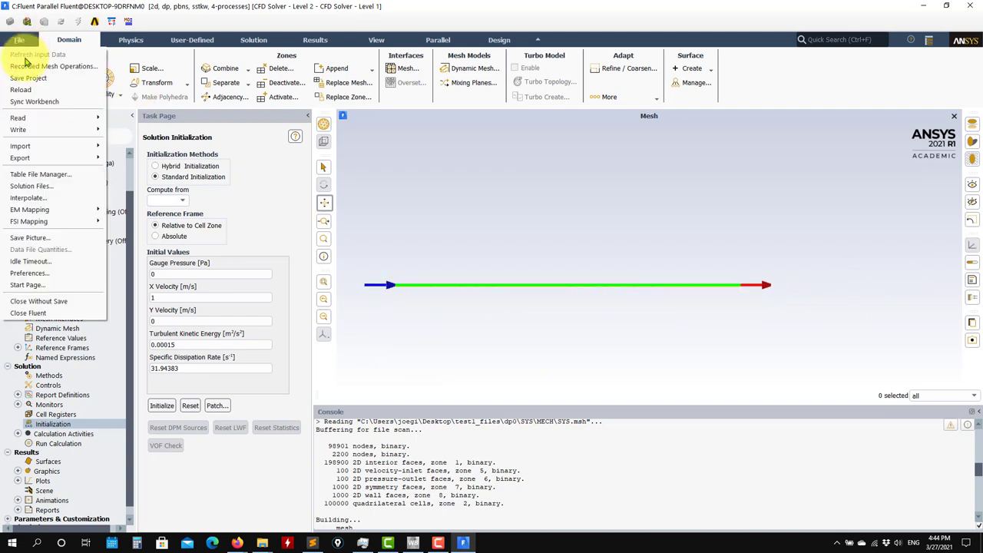
{"action": "left_click", "coordinate": [25, 73]}
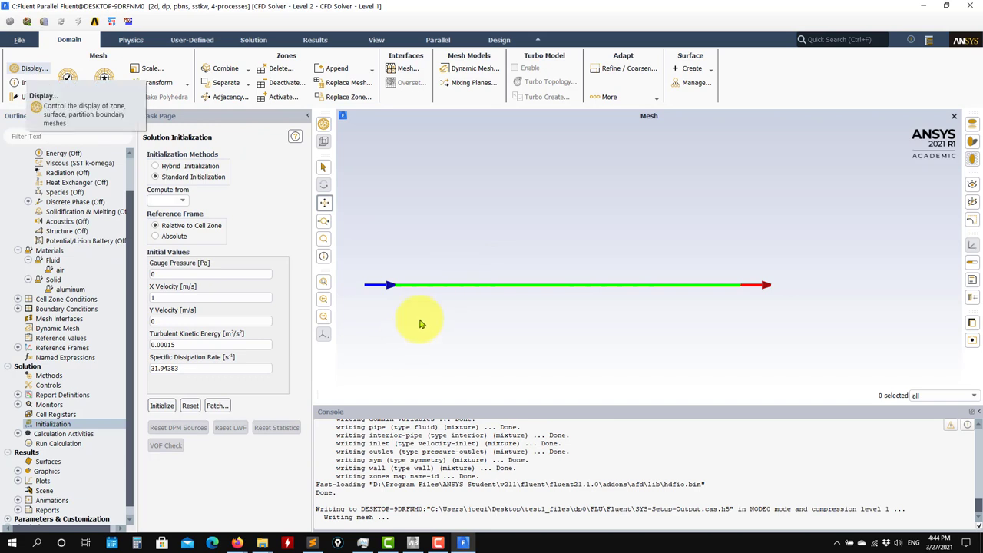
{"action": "scroll", "coordinate": [423, 325], "scroll_direction": "up", "scroll_amount": 2}
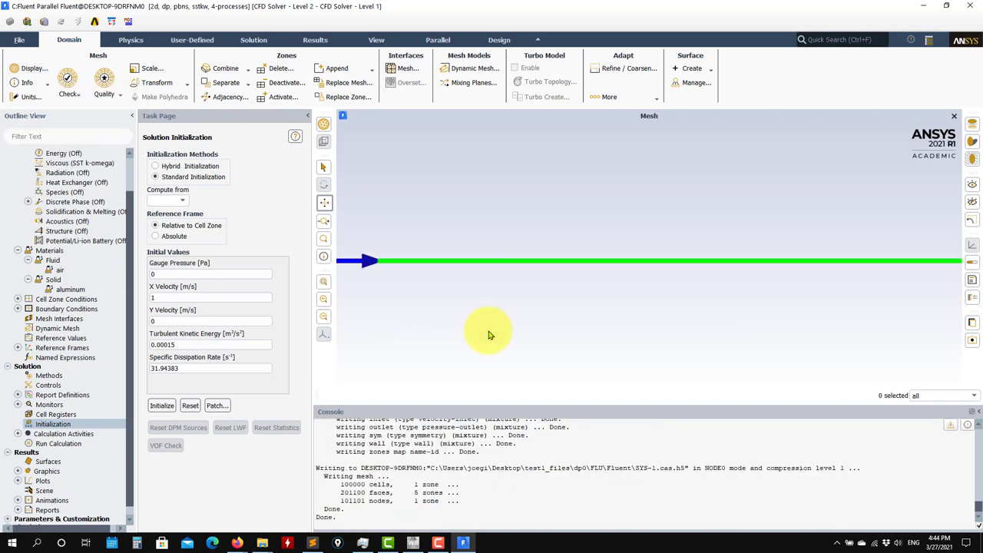
Set autosave to every 100 iterations, retaining only the most recent files with a maximum of 3 data files.
{"action": "double_click", "coordinate": [56, 450]}
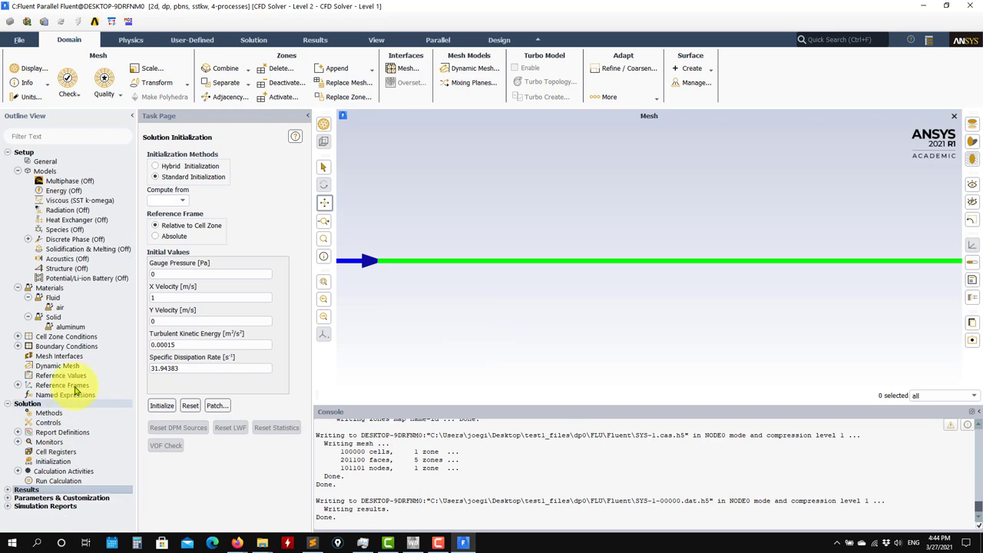
{"action": "double_click", "coordinate": [48, 472]}
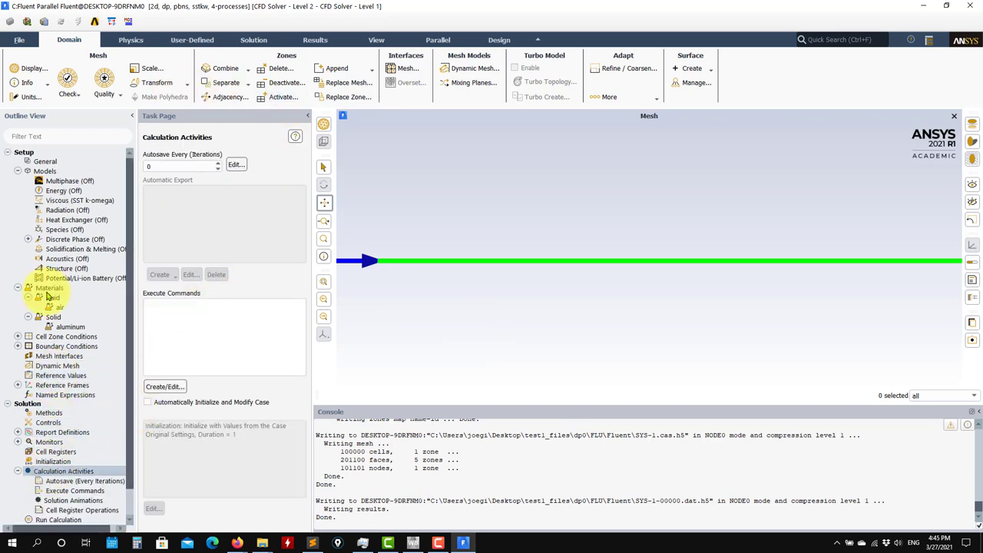
{"action": "left_click_drag", "start_coordinate": [98, 470], "coordinate": [131, 449]}
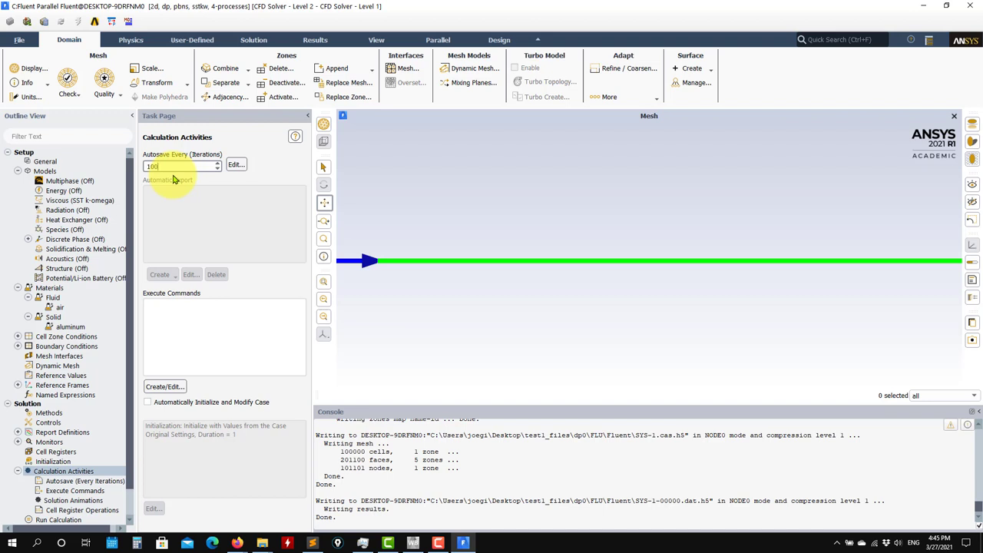
{"action": "left_click", "coordinate": [235, 166]}
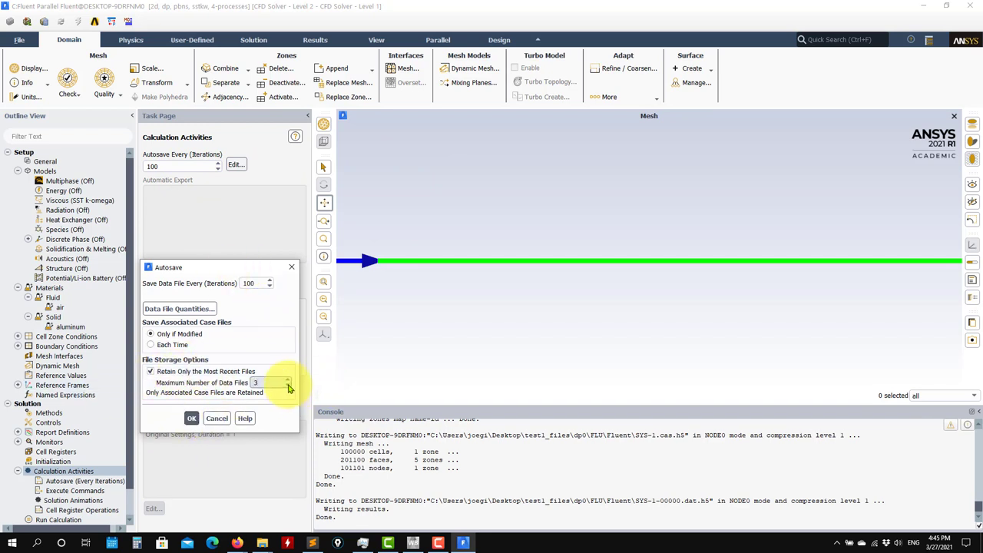
{"action": "left_click", "coordinate": [191, 418]}
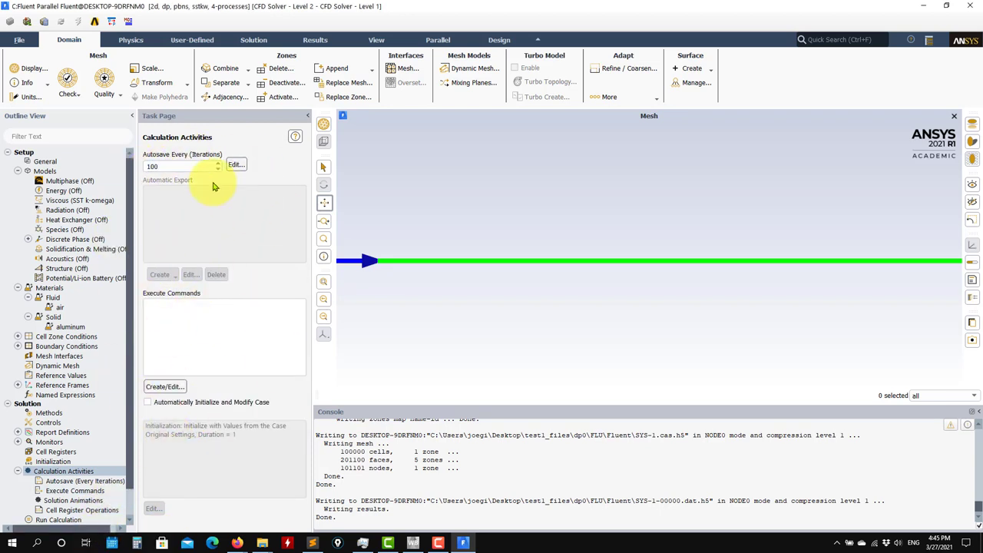
Set the number of iterations for the calculation run to 1000.
{"action": "scroll", "coordinate": [125, 461], "scroll_direction": "down", "scroll_amount": 1}
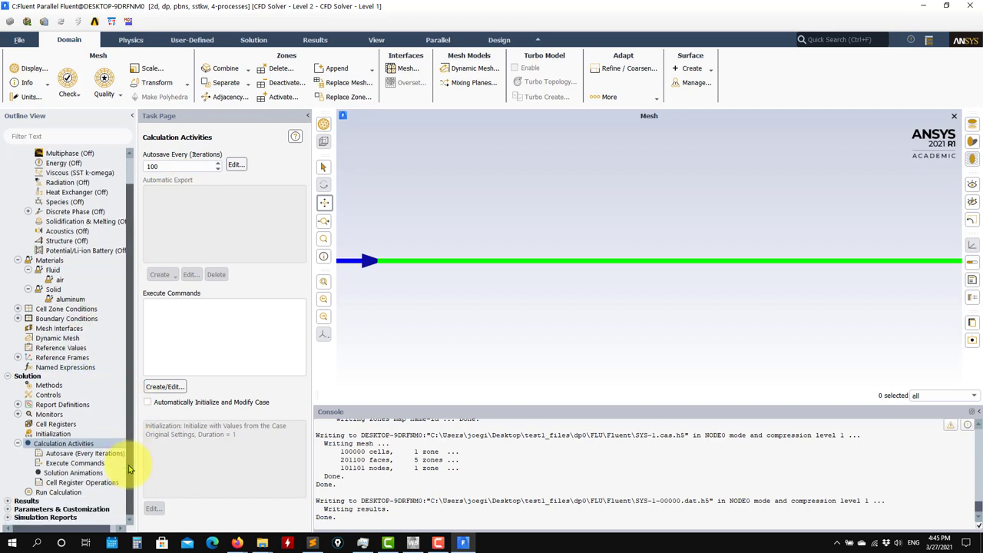
{"action": "left_click", "coordinate": [62, 492]}
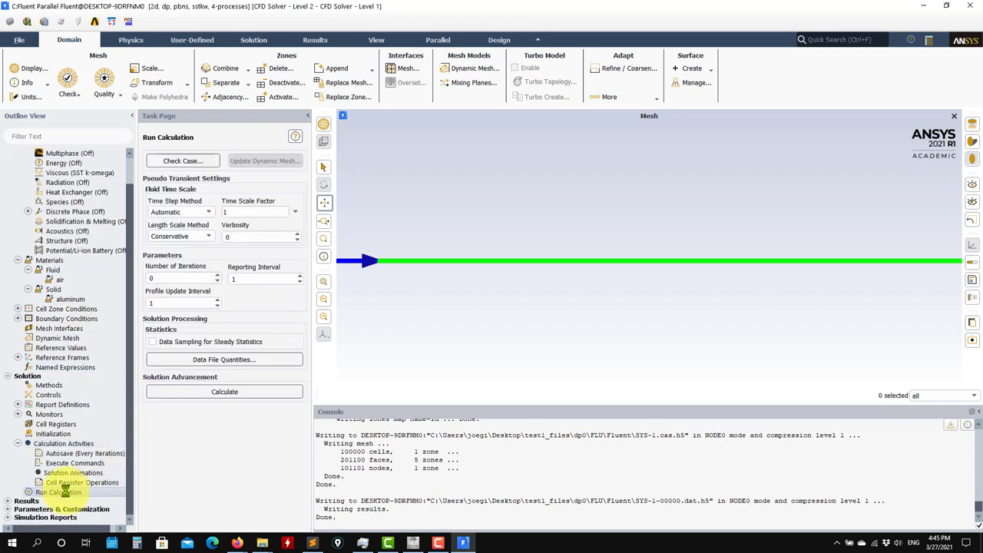
{"action": "left_click", "coordinate": [17, 444]}
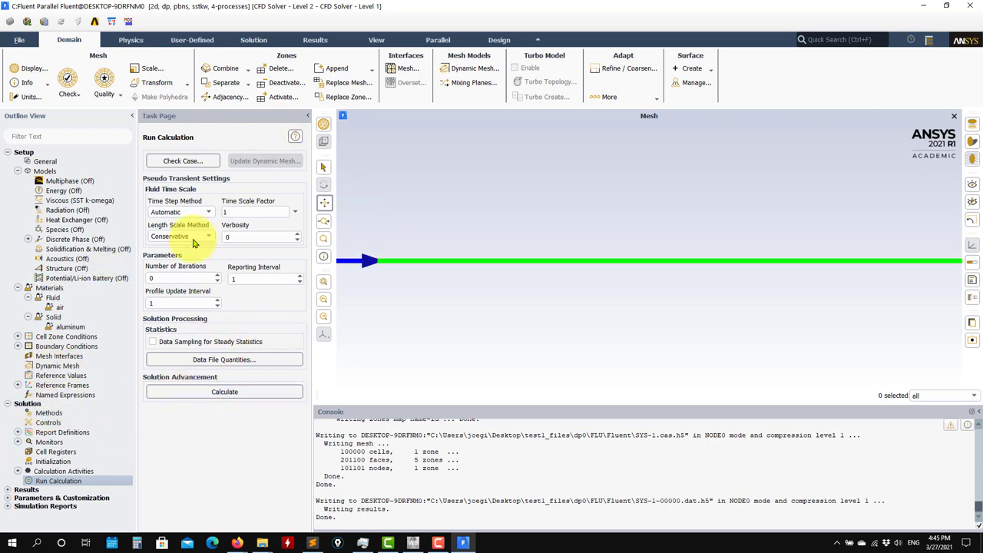
{"action": "double_click", "coordinate": [163, 278]}
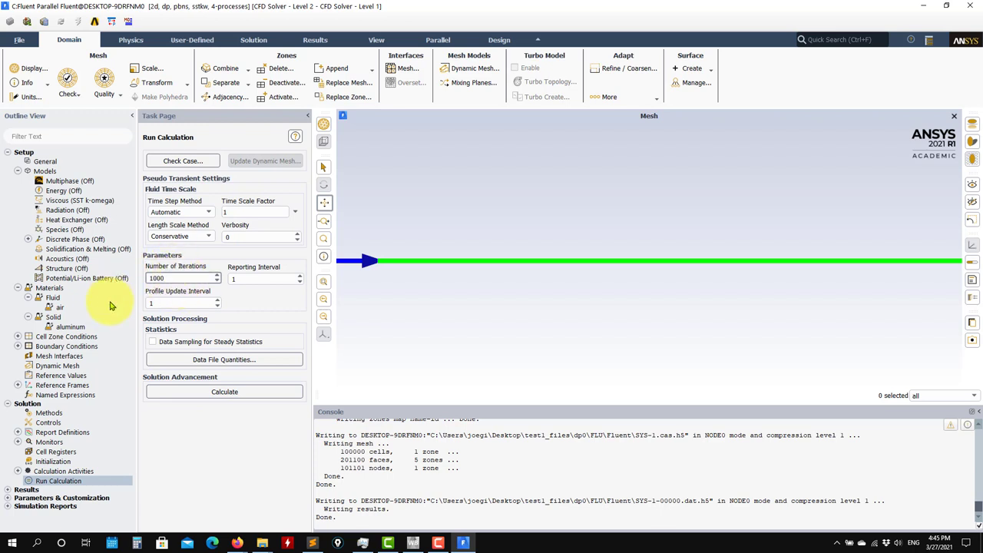
{"action": "left_click", "coordinate": [187, 277]}
{"action": "left_click_drag", "start_coordinate": [188, 277], "coordinate": [159, 266]}
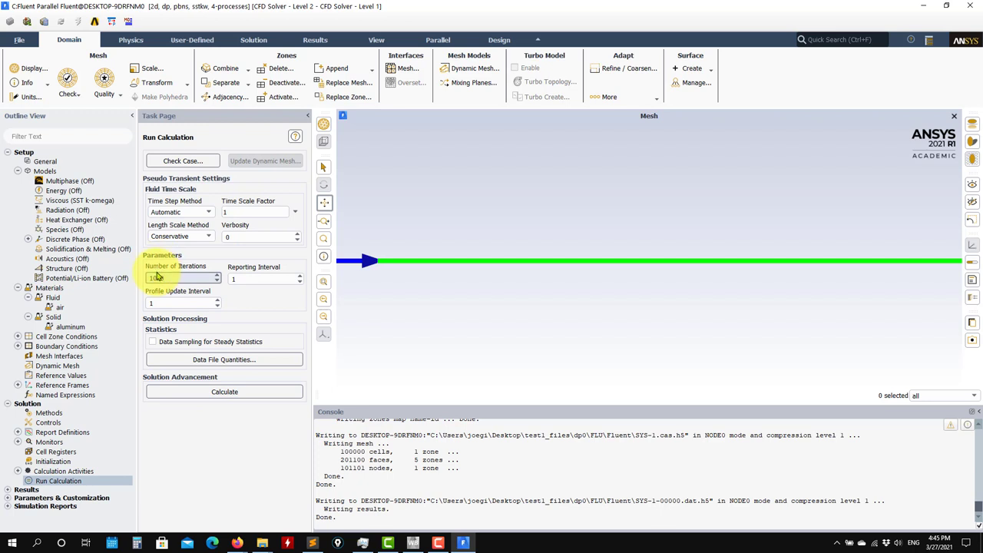
{"action": "type", "text": "1000"}
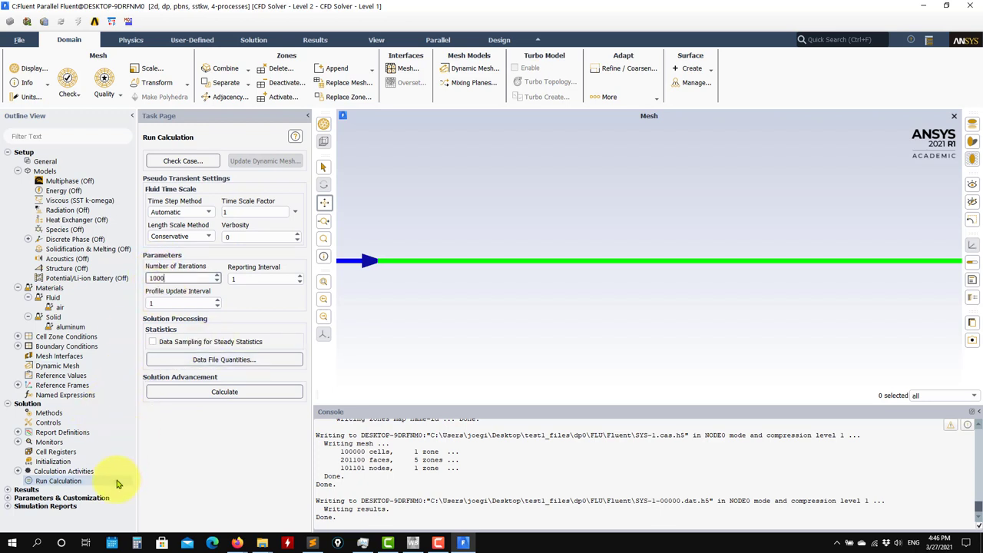
Review the absolute convergence criteria of the residual monitors without changing them.
{"action": "left_click", "coordinate": [20, 444]}
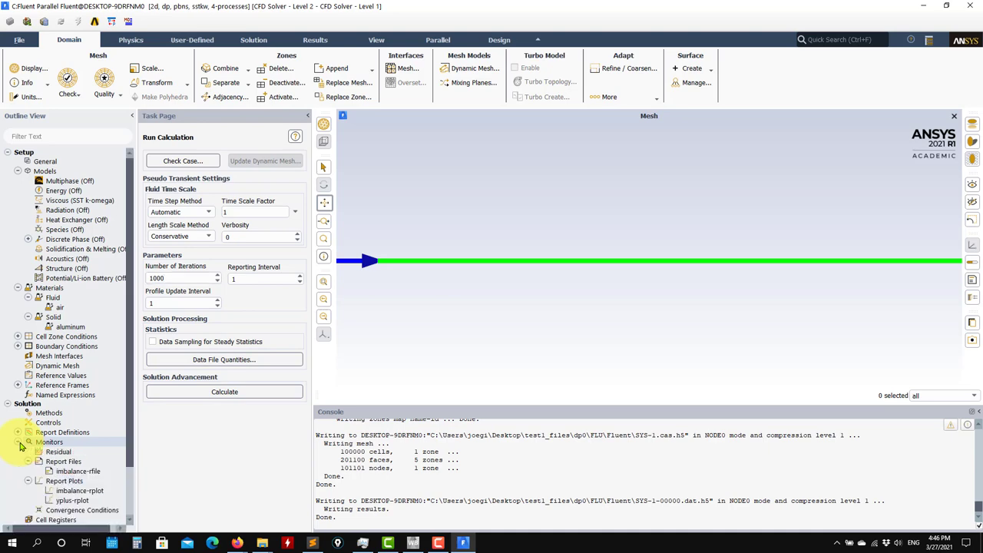
{"action": "double_click", "coordinate": [60, 453]}
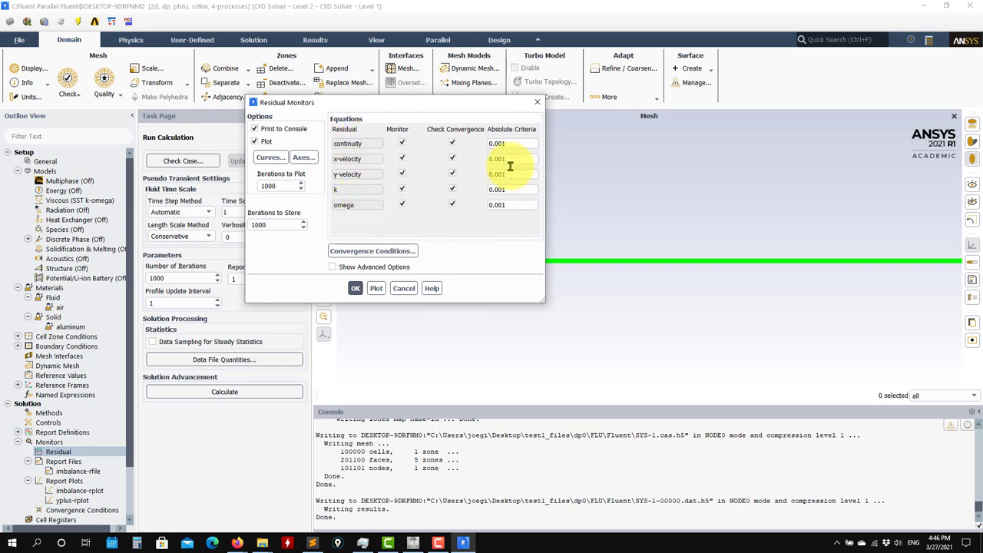
{"action": "double_click", "coordinate": [518, 143]}
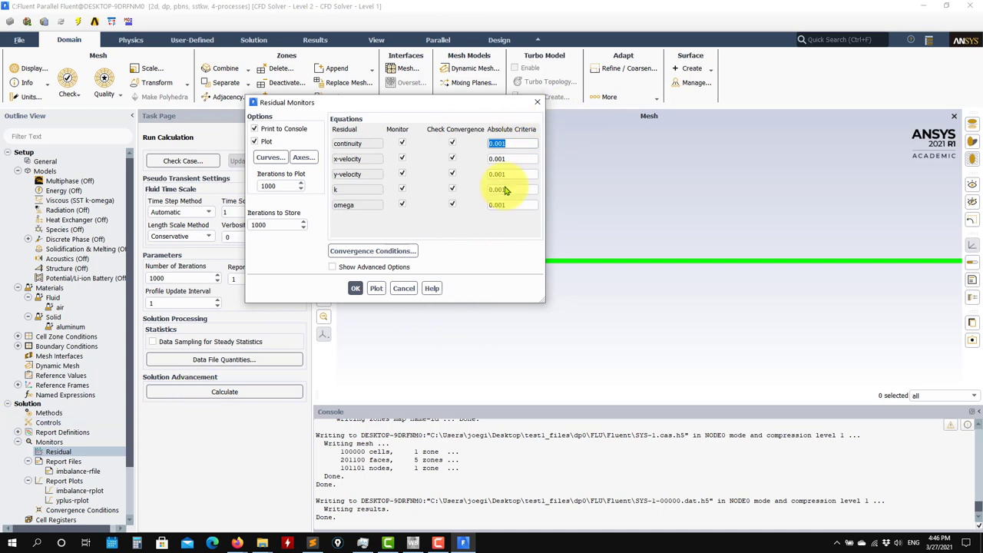
{"action": "left_click", "coordinate": [358, 289]}
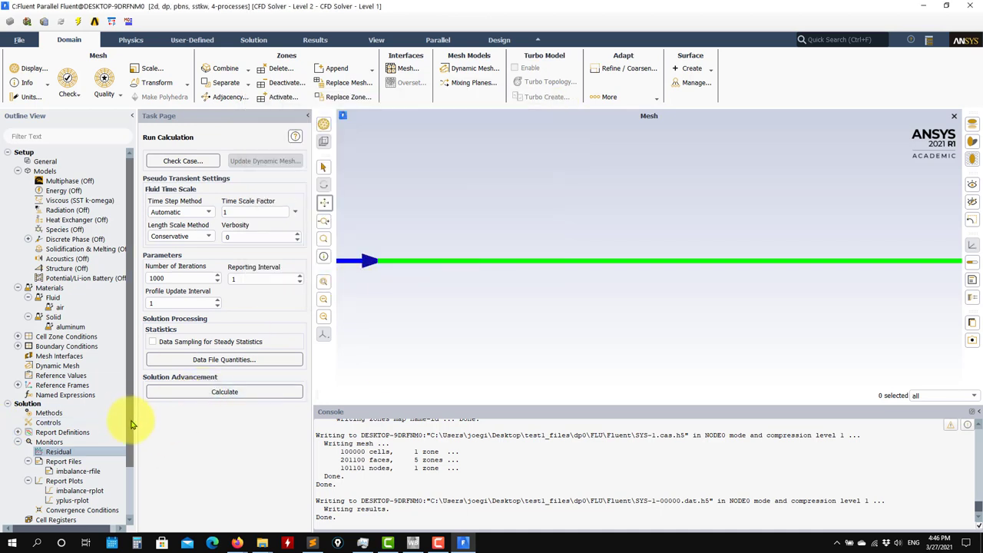
Run the calculation, watching the imbalance, yplus and scaled residual plots until it completes.
{"action": "scroll", "coordinate": [125, 492], "scroll_direction": "down", "scroll_amount": 2}
{"action": "left_click", "coordinate": [61, 492]}
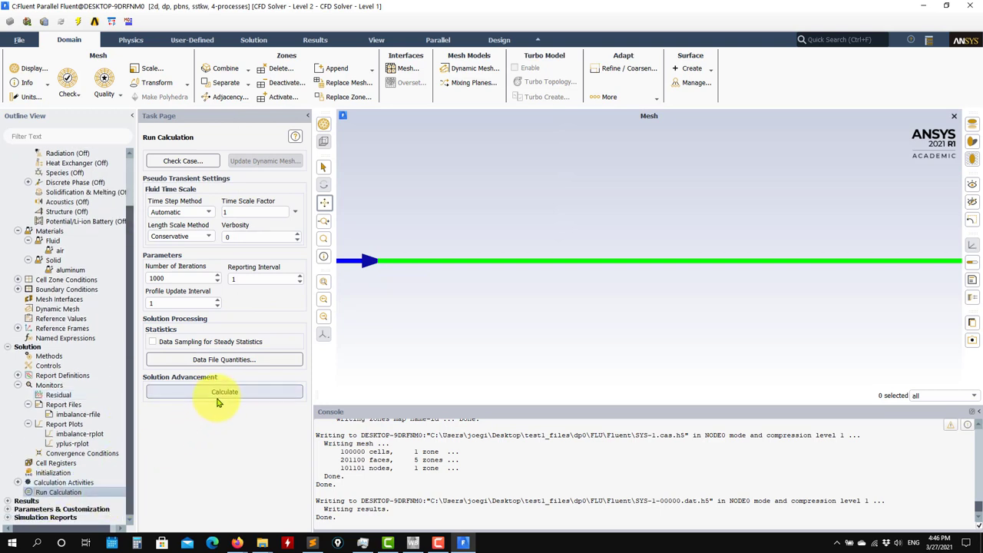
{"action": "left_click", "coordinate": [218, 394]}
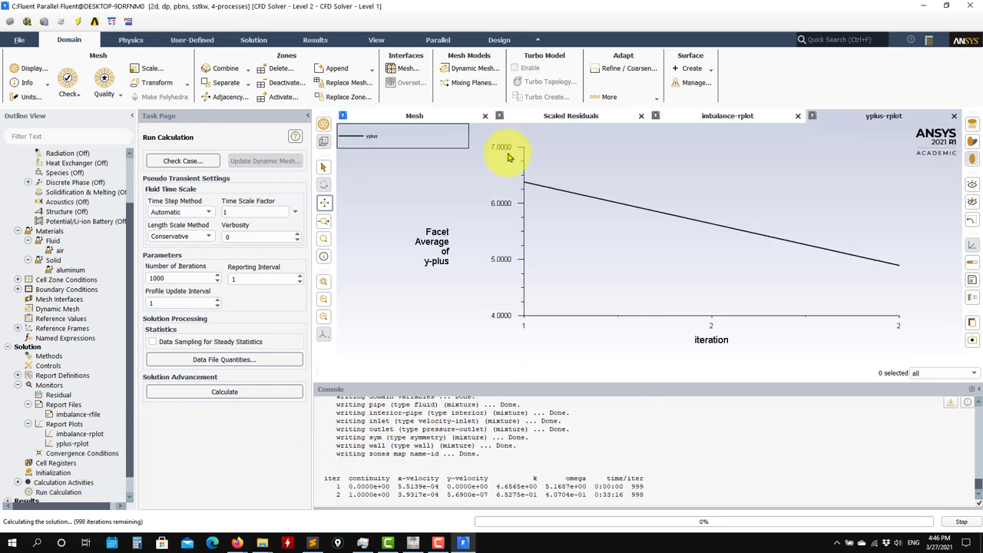
{"action": "left_click", "coordinate": [699, 117]}
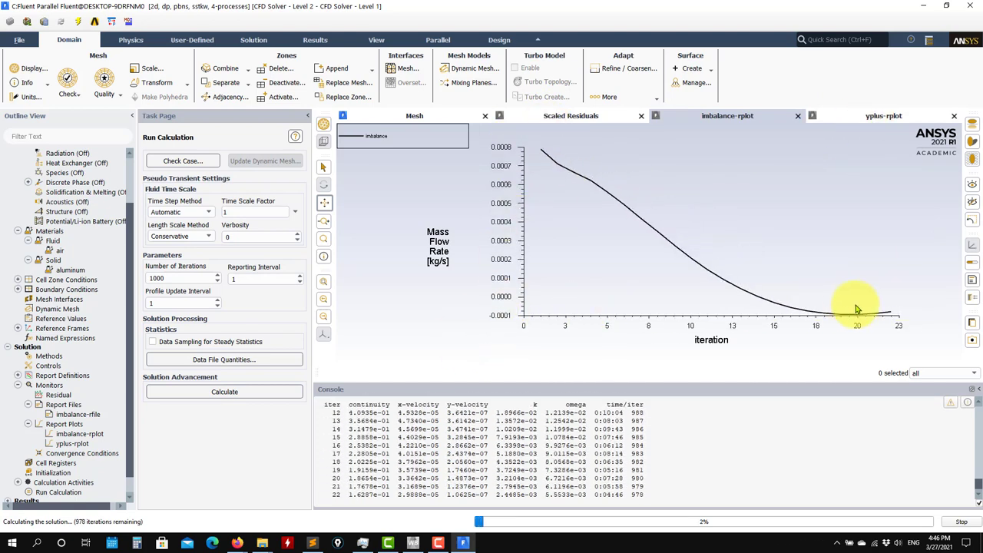
{"action": "left_click", "coordinate": [872, 114]}
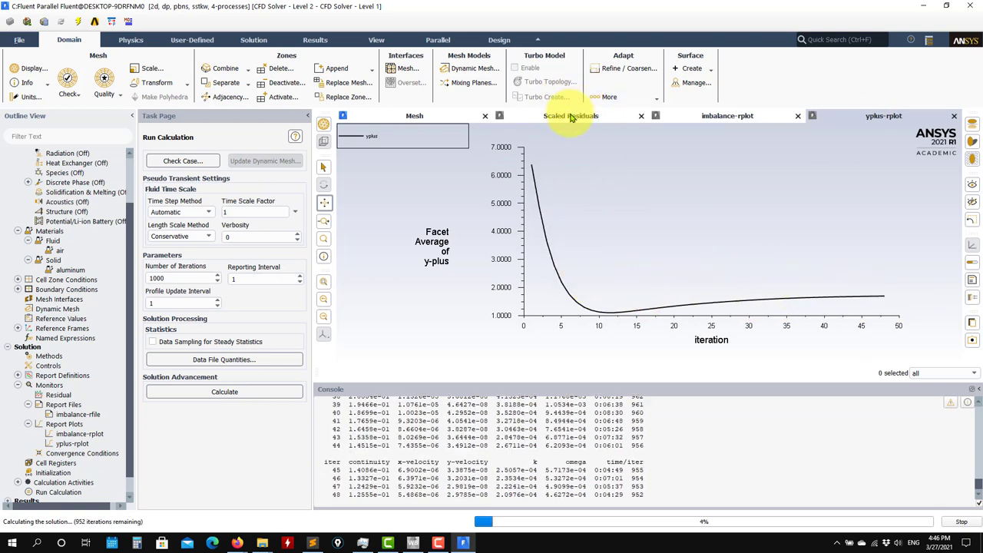
{"action": "left_click", "coordinate": [568, 117]}
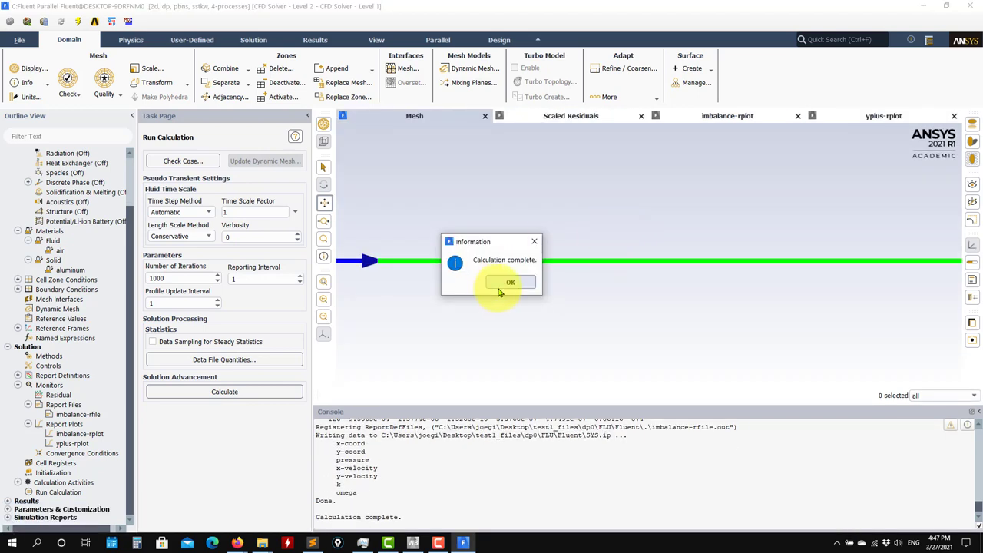
{"action": "left_click", "coordinate": [512, 281]}
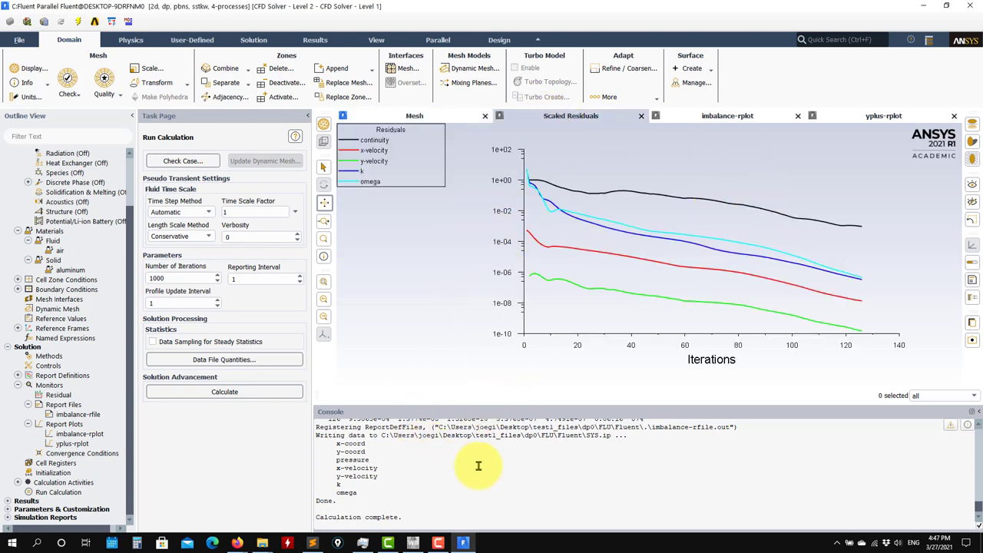
Check the last iteration's residuals in the console and compare the scaled residual, imbalance and yplus plots for convergence.
{"action": "scroll", "coordinate": [460, 465], "scroll_direction": "up", "scroll_amount": 3}
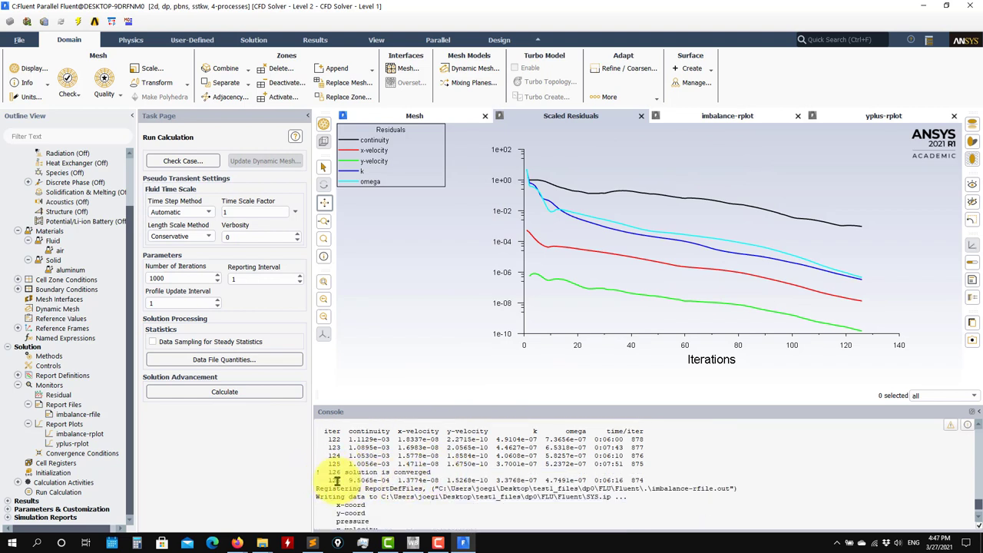
{"action": "left_click_drag", "start_coordinate": [317, 482], "coordinate": [653, 478]}
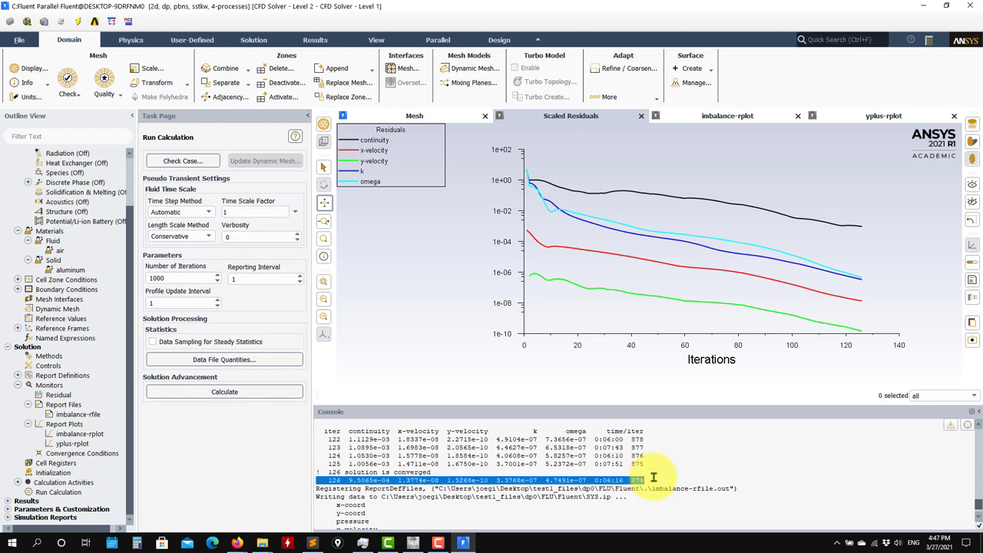
{"action": "left_click", "coordinate": [759, 117]}
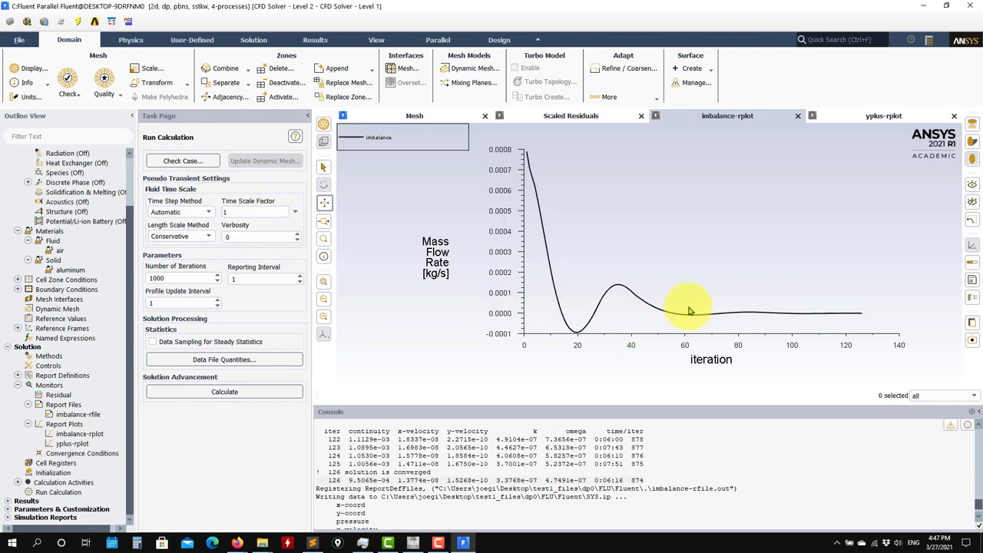
{"action": "left_click", "coordinate": [872, 121]}
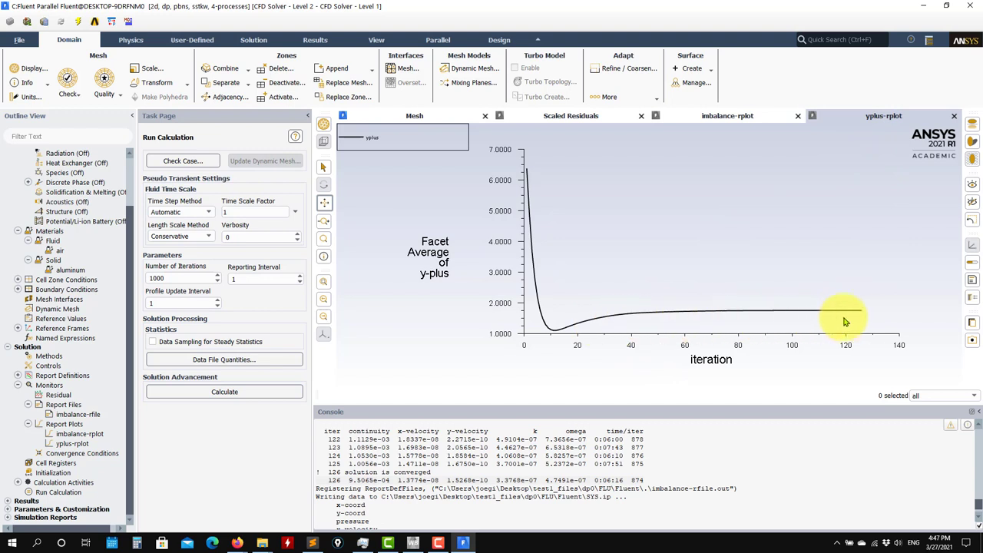
{"action": "left_click", "coordinate": [560, 115]}
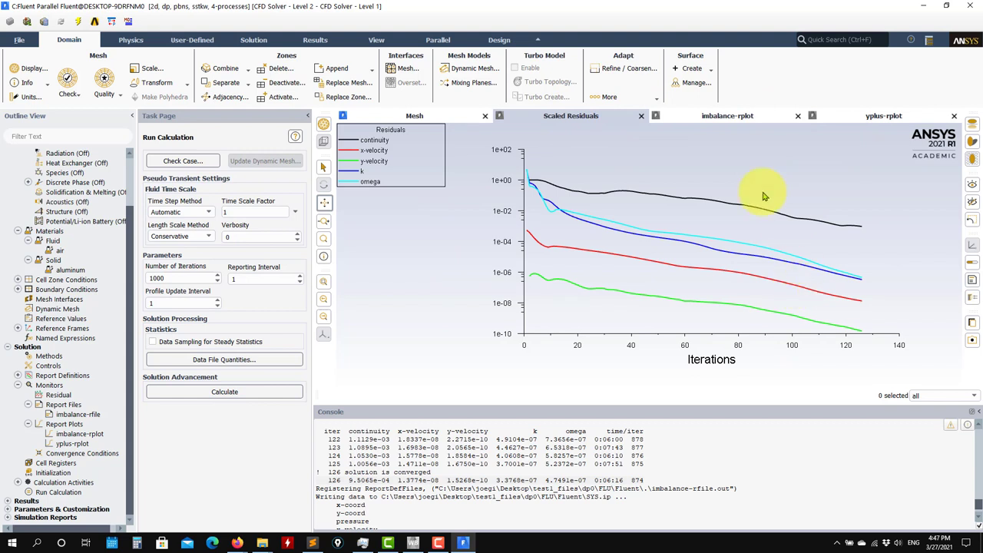
{"action": "left_click", "coordinate": [728, 116]}
{"action": "left_click", "coordinate": [872, 115]}
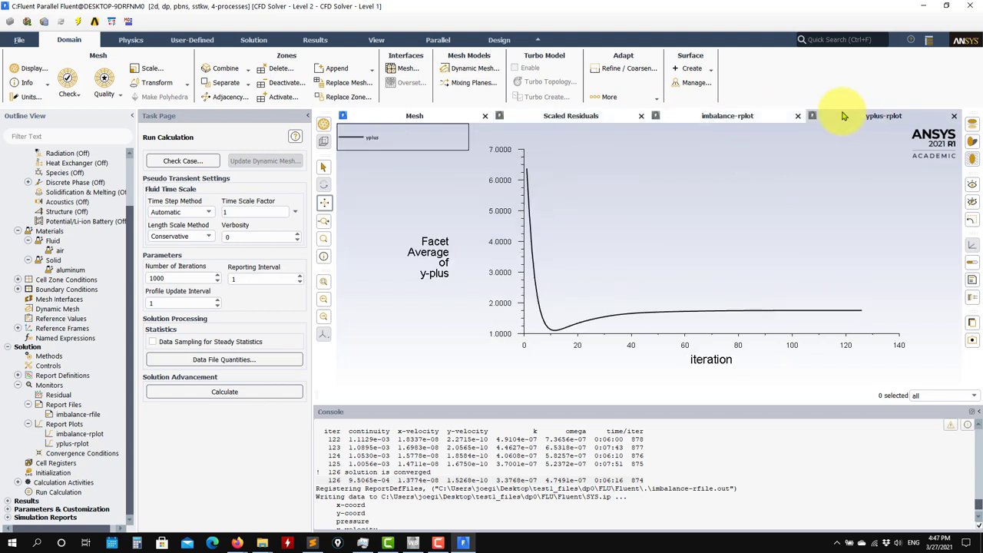
{"action": "left_click", "coordinate": [743, 121]}
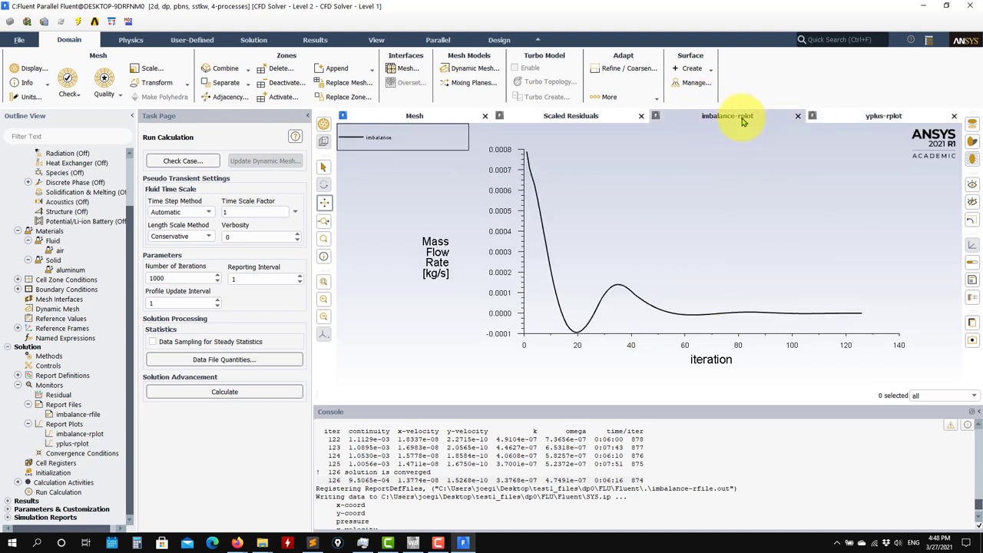
{"action": "left_click", "coordinate": [580, 124]}
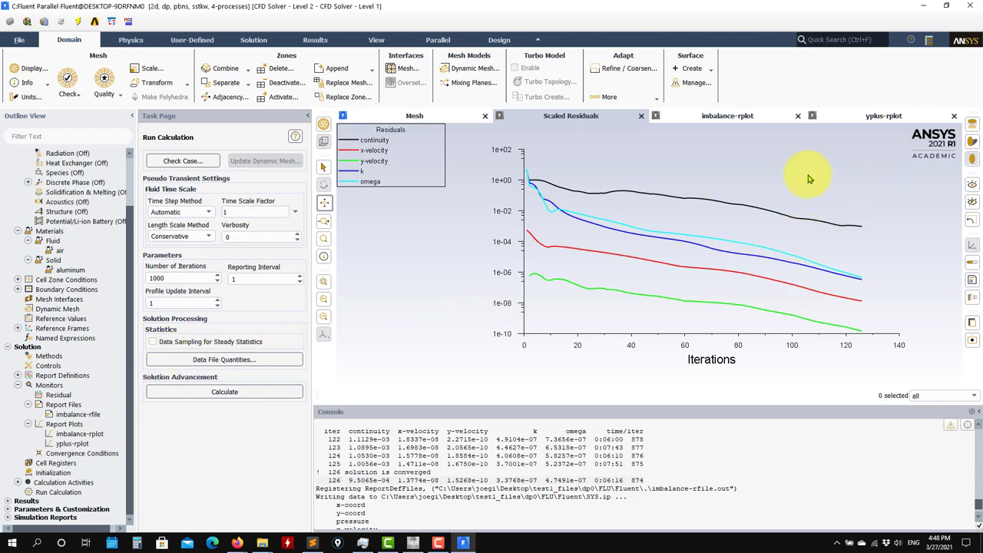
Set the continuity residual's absolute criterion to 0.0005 and continue the calculation, using the changed settings for the current calculation only.
{"action": "double_click", "coordinate": [59, 395]}
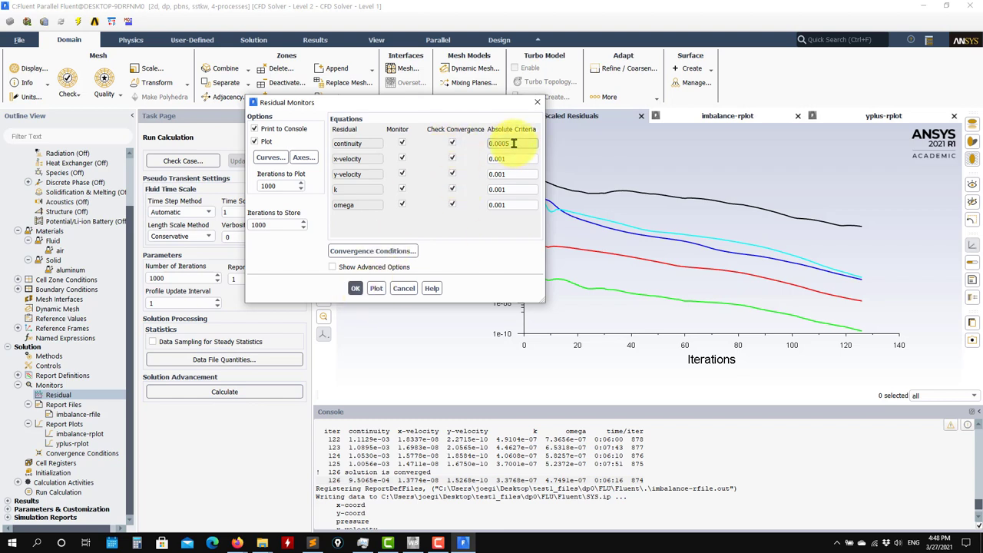
{"action": "left_click", "coordinate": [355, 288]}
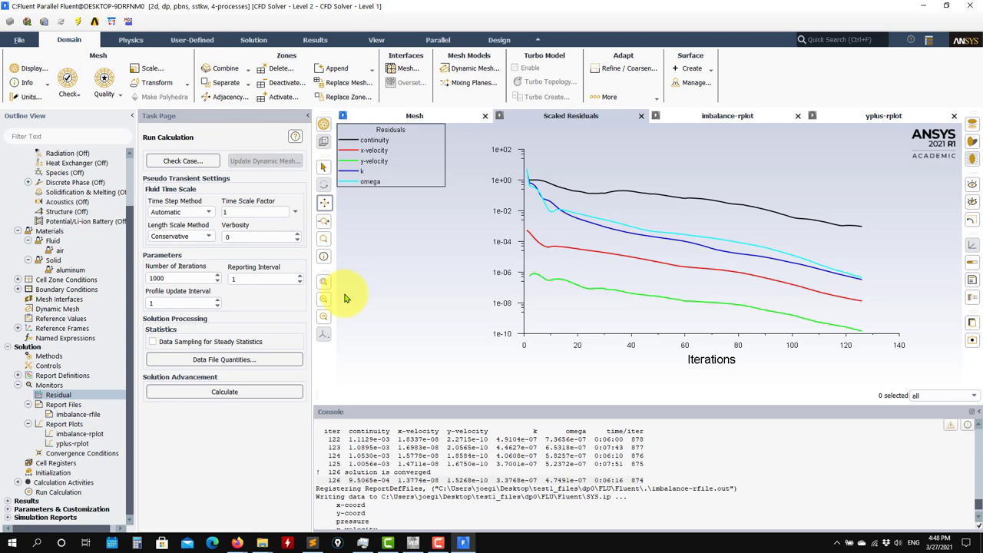
{"action": "left_click", "coordinate": [246, 392]}
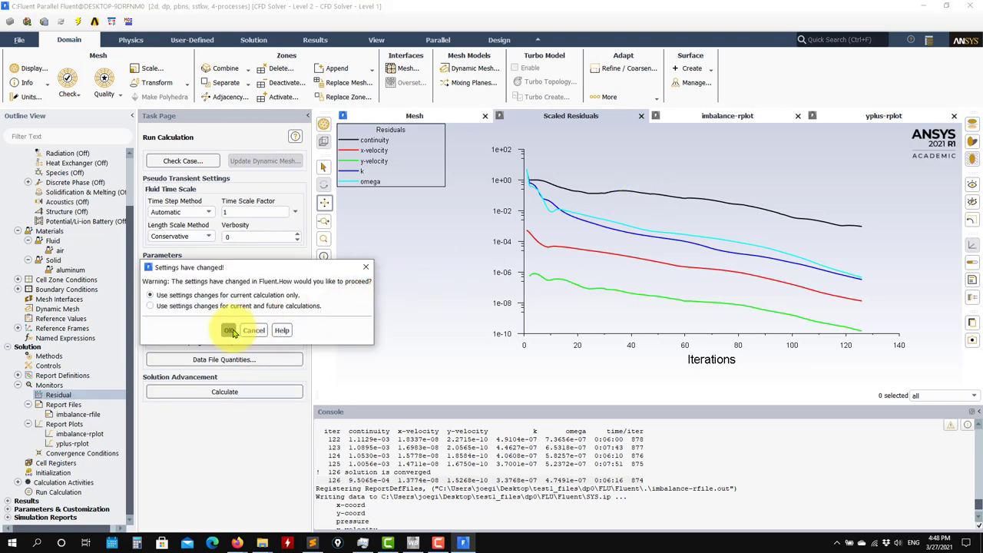
{"action": "left_click", "coordinate": [229, 330]}
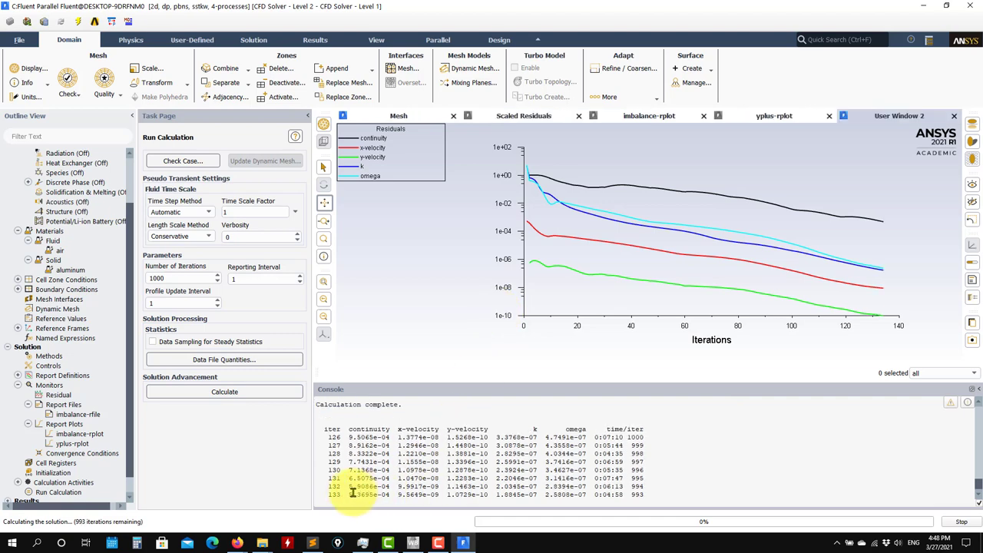
{"action": "left_click", "coordinate": [510, 280]}
Examine the scaled residual, imbalance and yplus plots of the continued run.
{"action": "left_click", "coordinate": [580, 115]}
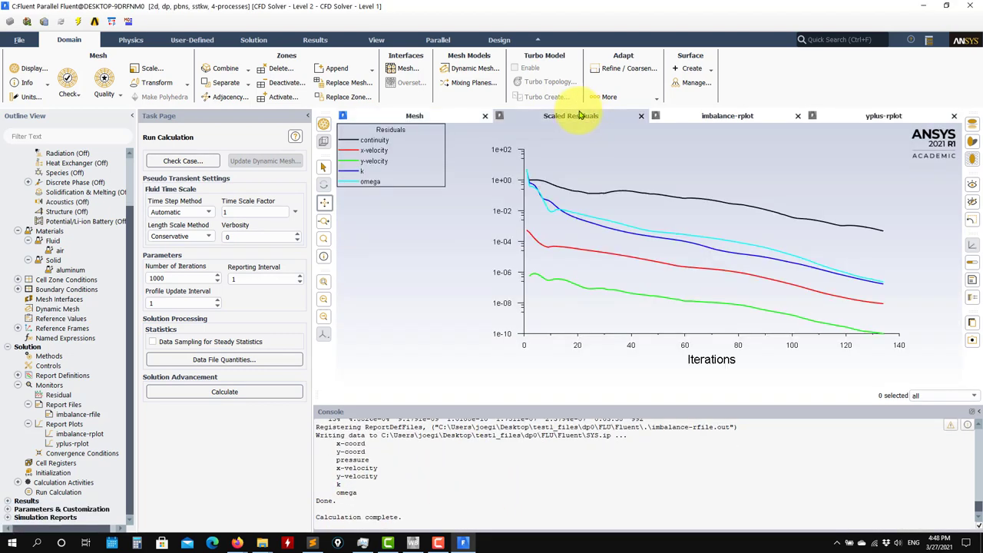
{"action": "left_click", "coordinate": [725, 118]}
{"action": "left_click", "coordinate": [875, 118]}
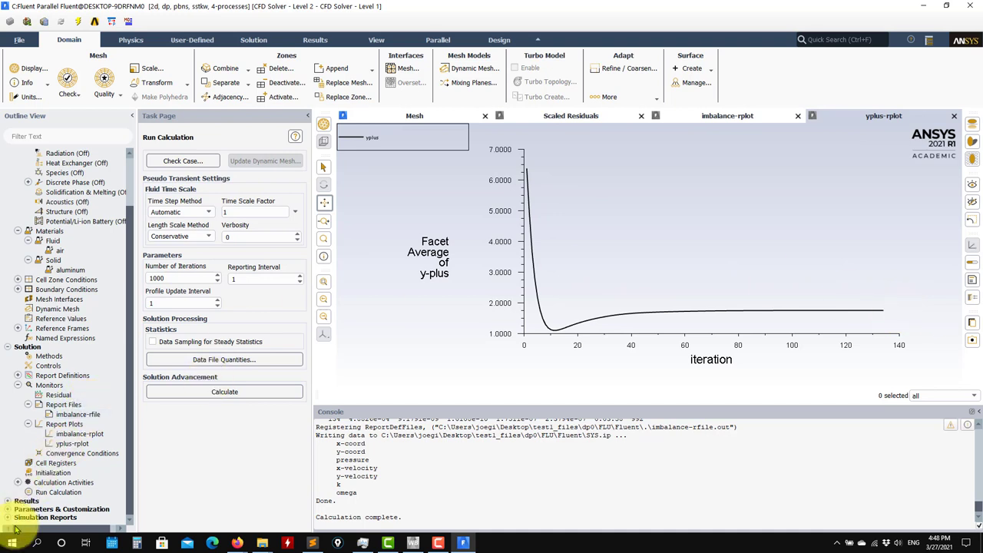
Create the filled contour plot contour-1 of static pressure, display it, and move the Contours dialog clear of the plot.
{"action": "left_click", "coordinate": [8, 500]}
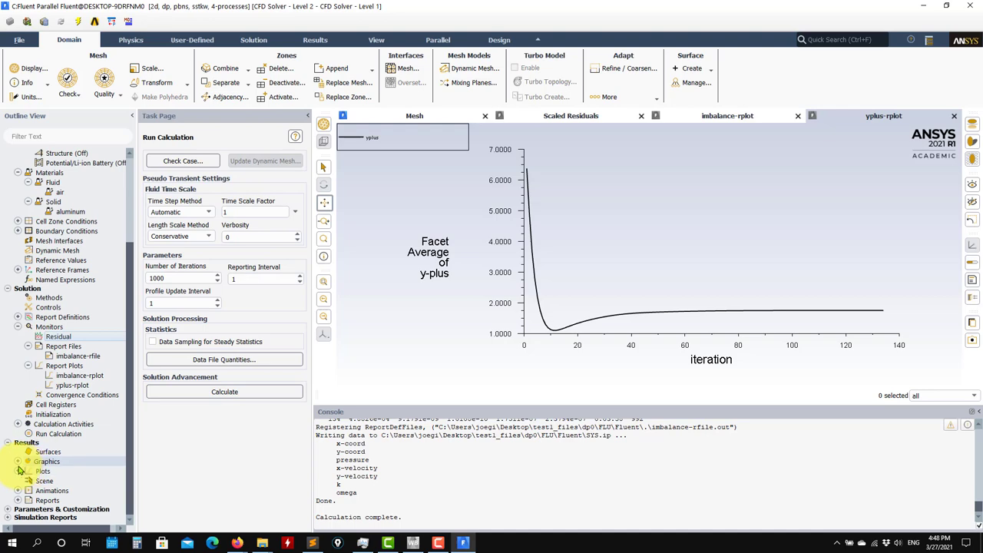
{"action": "left_click", "coordinate": [17, 461]}
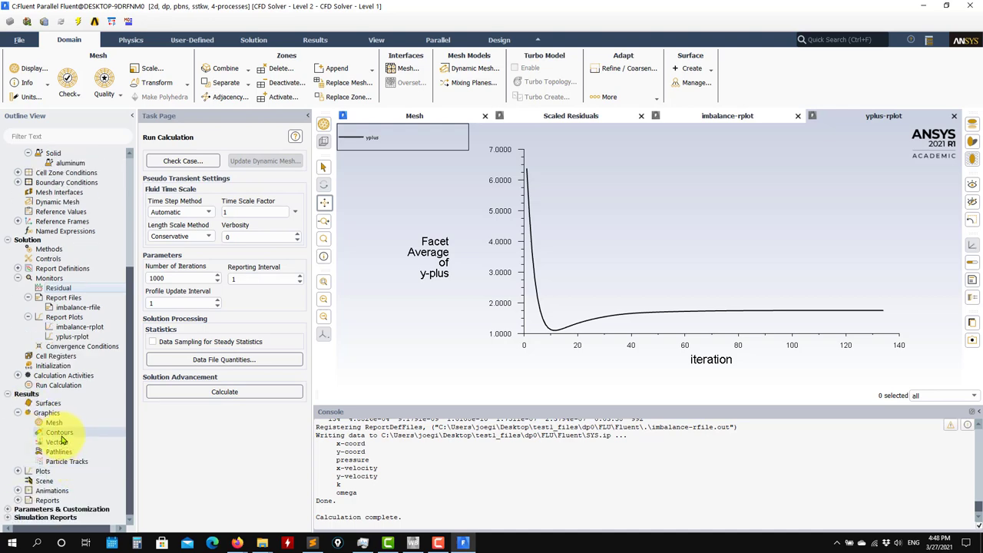
{"action": "double_click", "coordinate": [59, 433]}
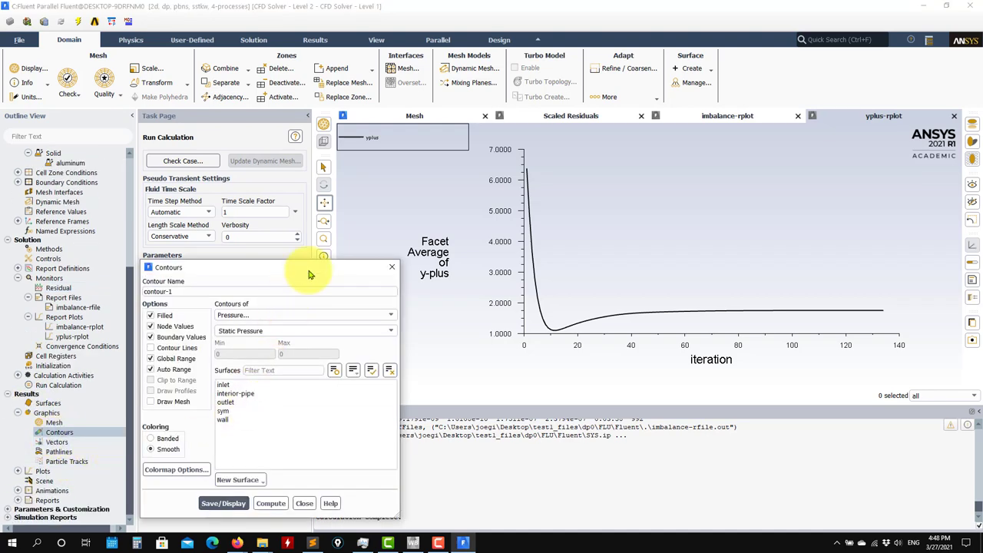
{"action": "left_click", "coordinate": [221, 328]}
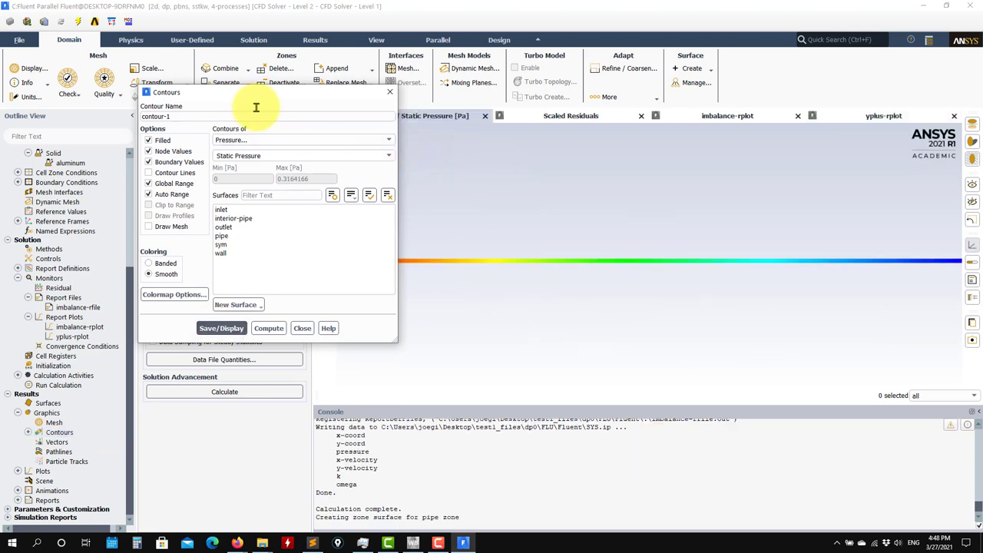
{"action": "left_click_drag", "start_coordinate": [278, 98], "coordinate": [173, 115]}
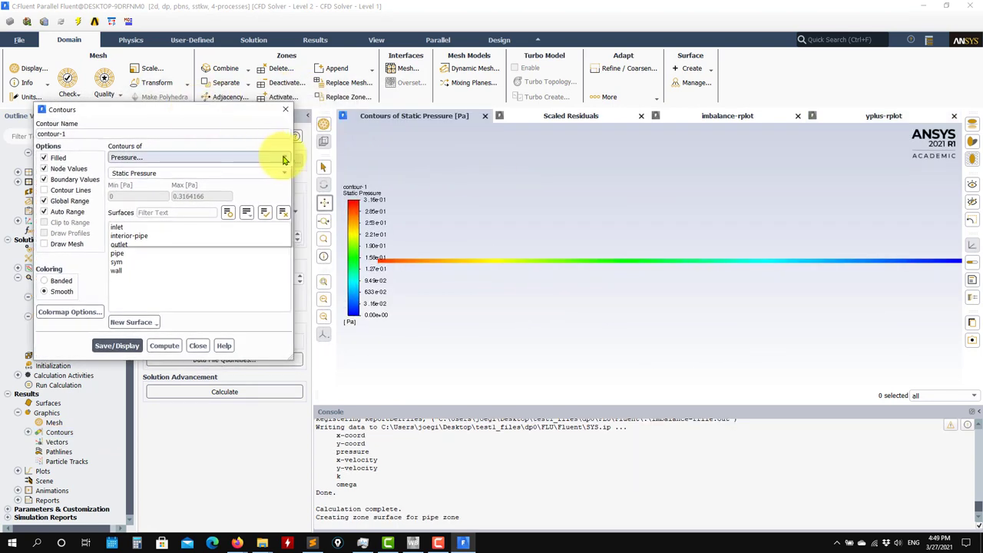
Display contour-1 as velocity magnitude and inspect the near-wall velocity gradient at the end of the pipe.
{"action": "left_click", "coordinate": [284, 159]}
{"action": "left_click", "coordinate": [127, 182]}
{"action": "left_click", "coordinate": [119, 347]}
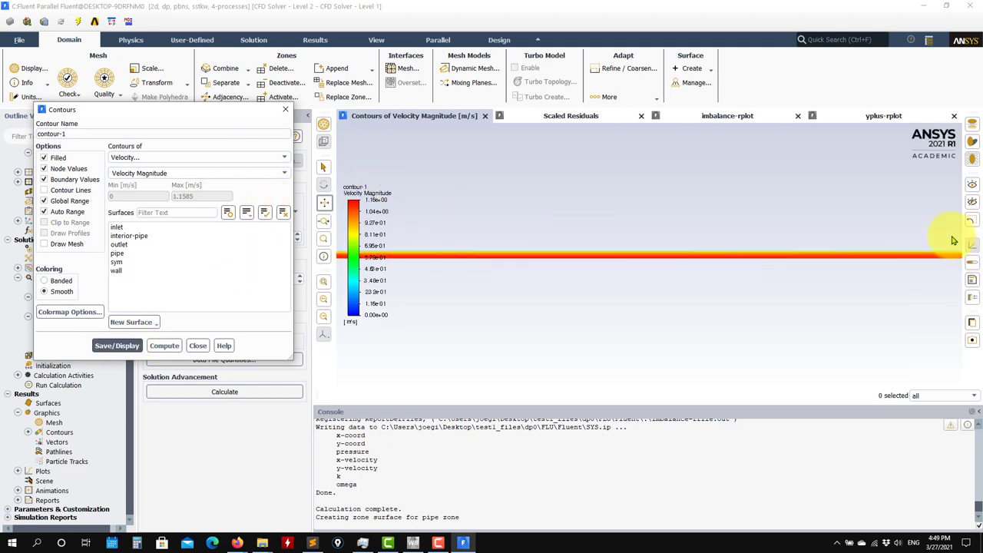
{"action": "scroll", "coordinate": [952, 241], "scroll_direction": "up", "scroll_amount": 8}
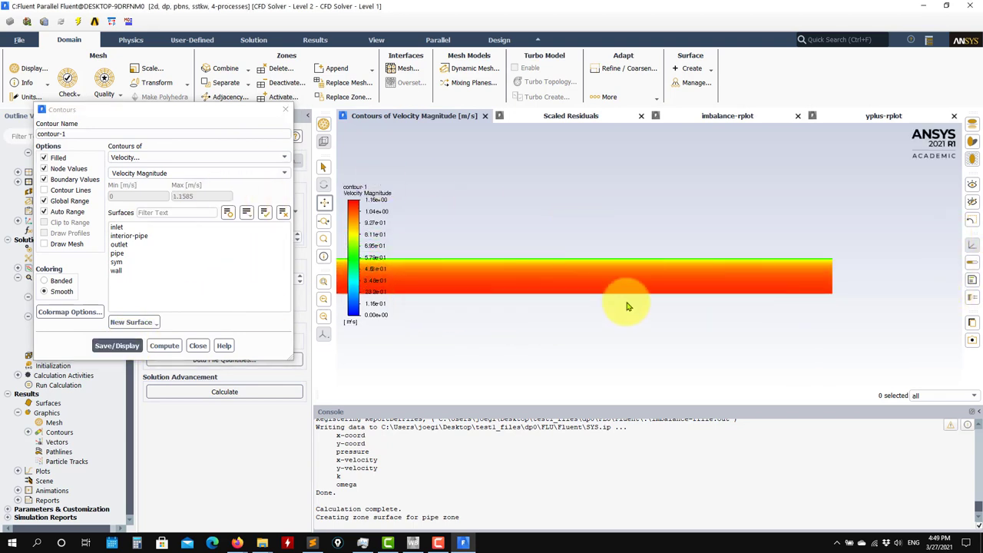
{"action": "scroll", "coordinate": [817, 263], "scroll_direction": "up", "scroll_amount": 6}
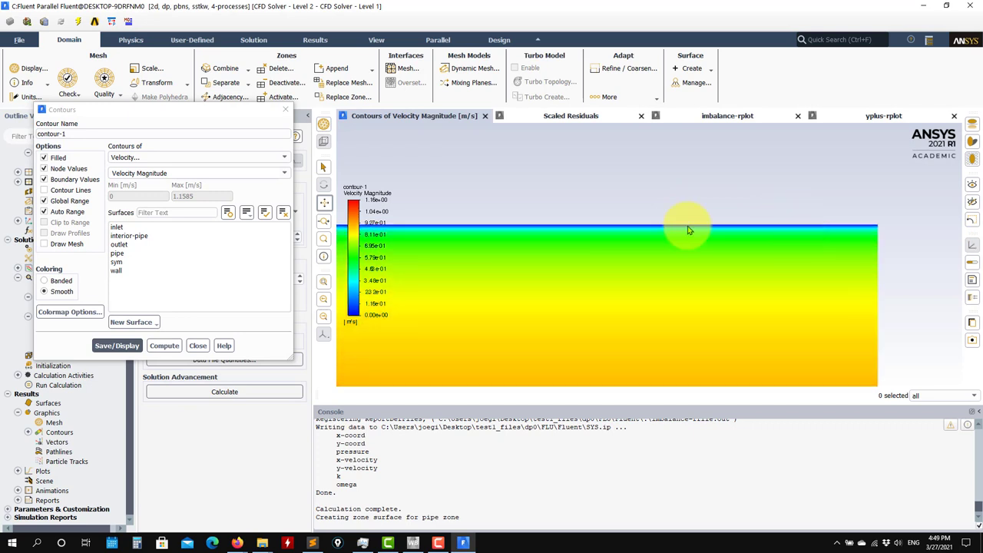
{"action": "scroll", "coordinate": [682, 234], "scroll_direction": "up", "scroll_amount": 2}
{"action": "scroll", "coordinate": [691, 269], "scroll_direction": "down", "scroll_amount": 6}
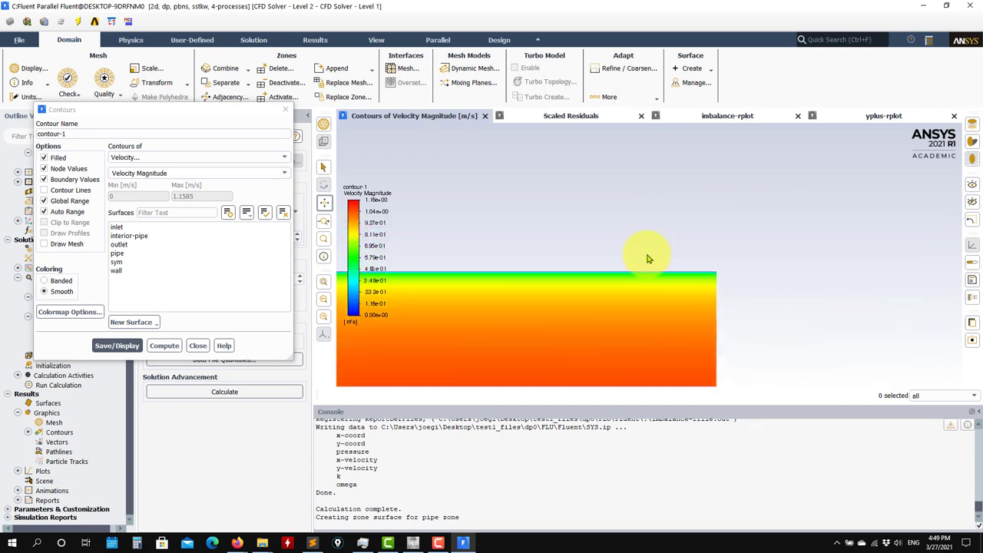
{"action": "left_click_drag", "start_coordinate": [648, 259], "coordinate": [685, 186]}
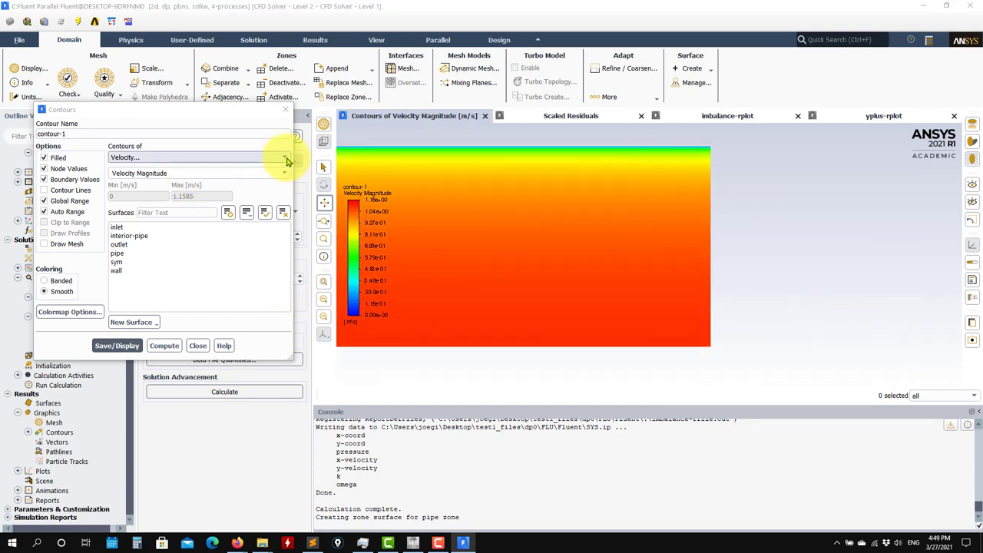
Display contour-1 as turbulent kinetic energy (k) and as turbulent dissipation rate (Epsilon), inspecting the layer near the wall.
{"action": "left_click", "coordinate": [285, 159]}
{"action": "left_click", "coordinate": [200, 190]}
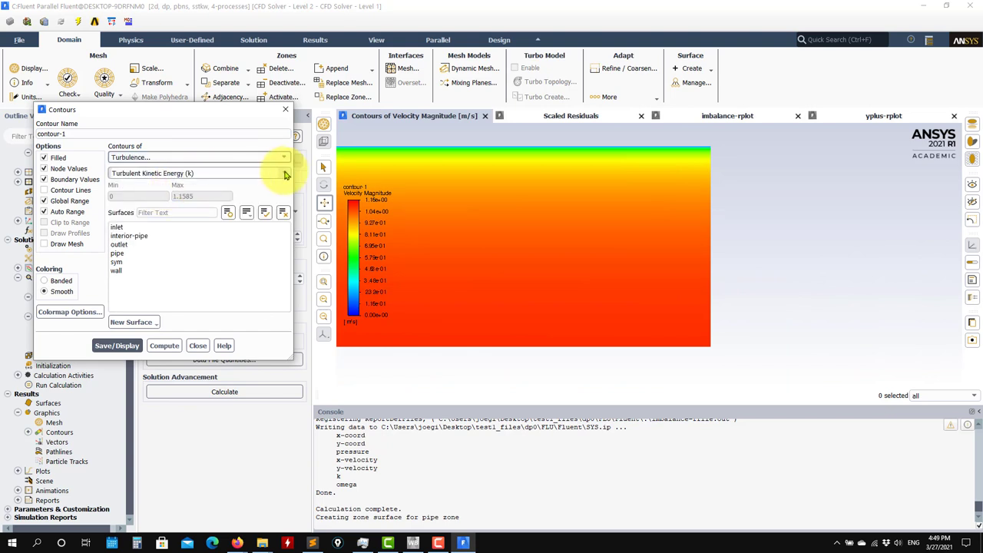
{"action": "left_click", "coordinate": [116, 346]}
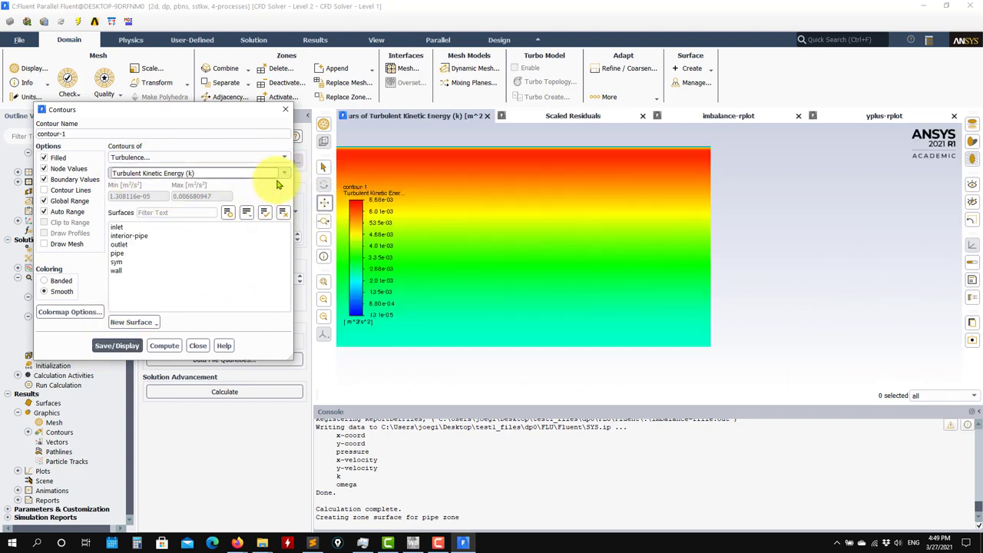
{"action": "left_click", "coordinate": [284, 176]}
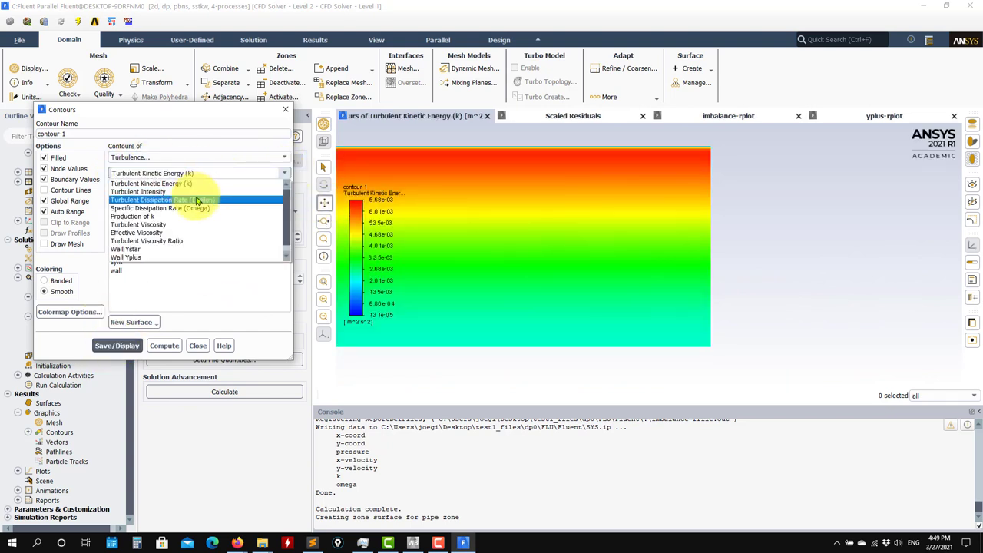
{"action": "left_click", "coordinate": [190, 201]}
{"action": "left_click", "coordinate": [116, 345]}
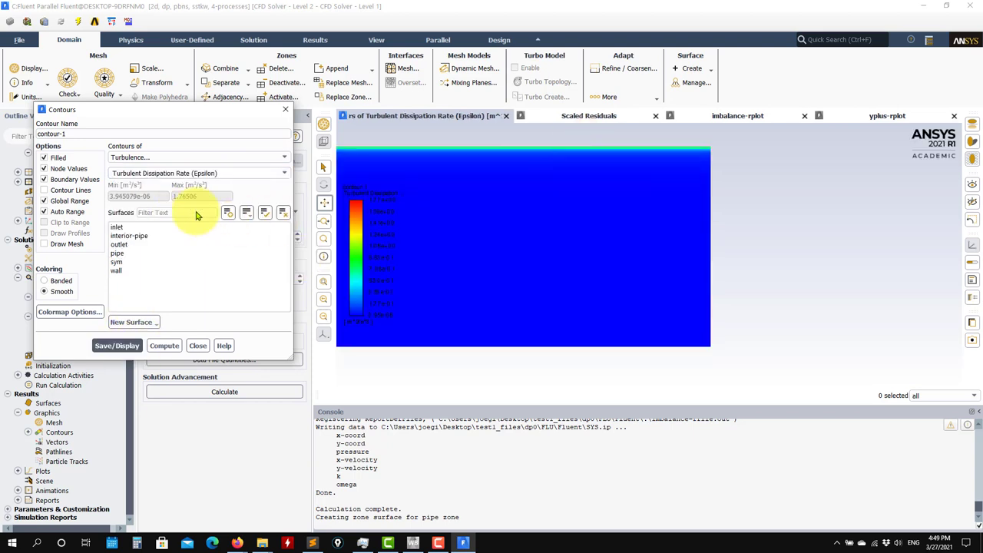
{"action": "left_click_drag", "start_coordinate": [654, 147], "coordinate": [657, 261]}
Set contour-1 back to velocity magnitude, display it and close the contour settings.
{"action": "left_click", "coordinate": [284, 157]}
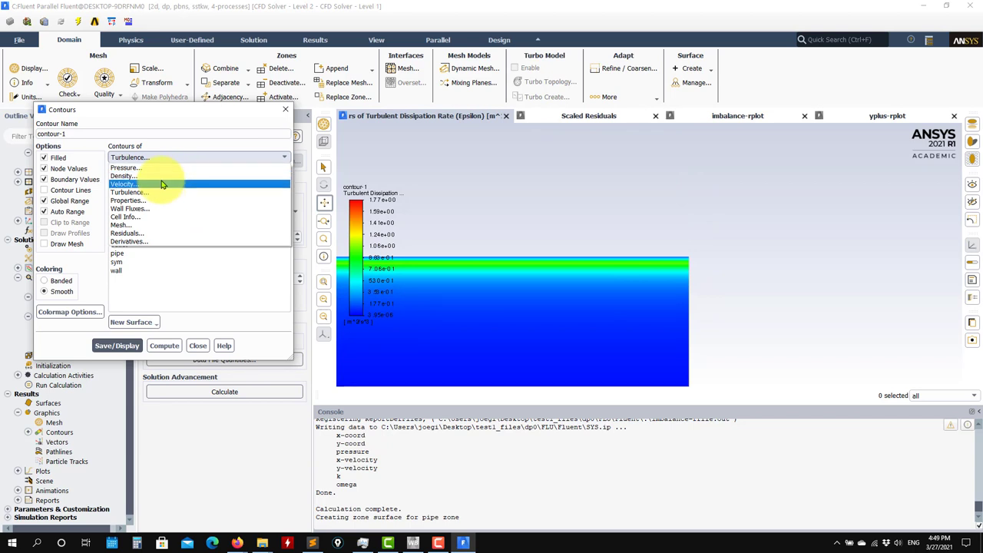
{"action": "left_click", "coordinate": [164, 184]}
{"action": "left_click", "coordinate": [103, 348]}
{"action": "left_click_drag", "start_coordinate": [597, 324], "coordinate": [816, 235]}
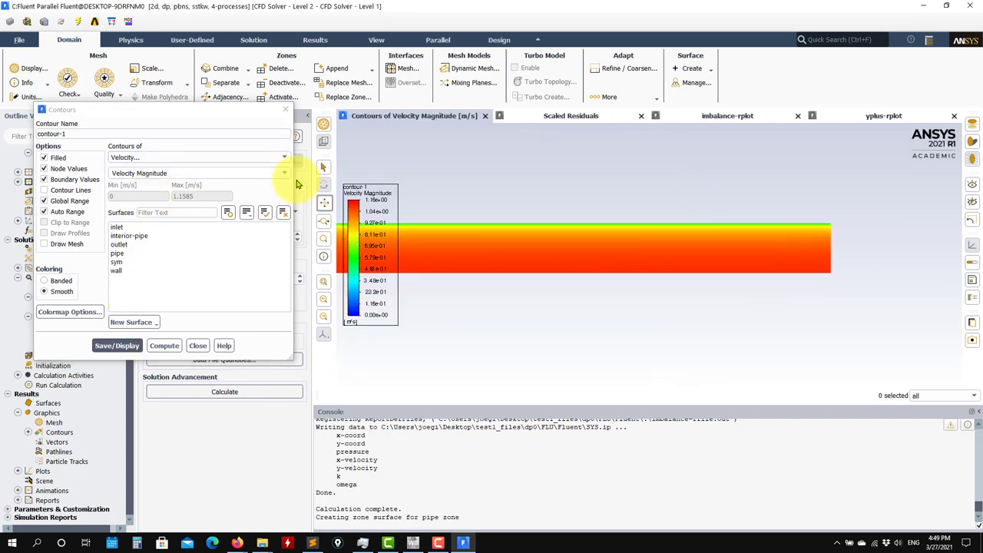
{"action": "left_click", "coordinate": [283, 114]}
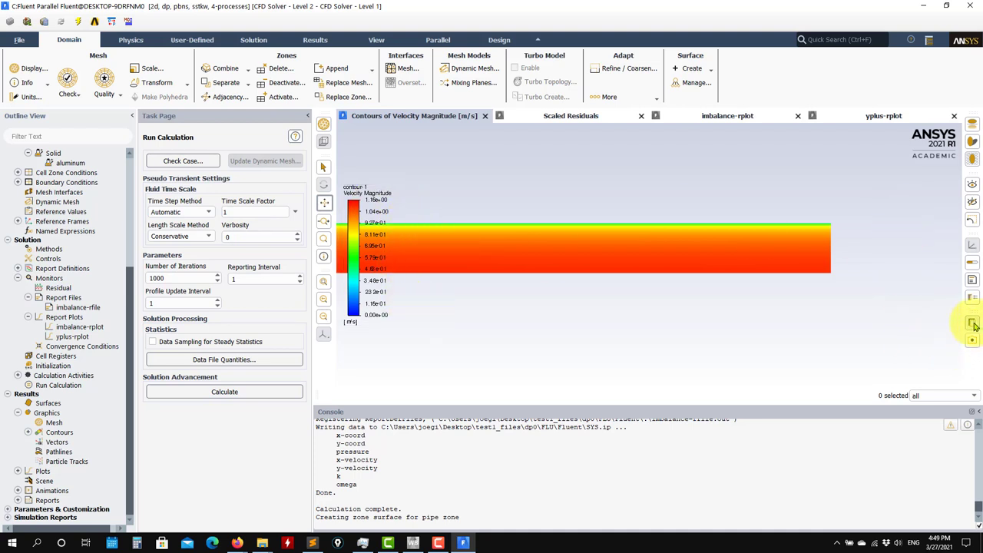
Copy a screenshot of the velocity contour window to the clipboard and view the Save Picture options without saving.
{"action": "left_click", "coordinate": [972, 325]}
{"action": "left_click", "coordinate": [974, 340]}
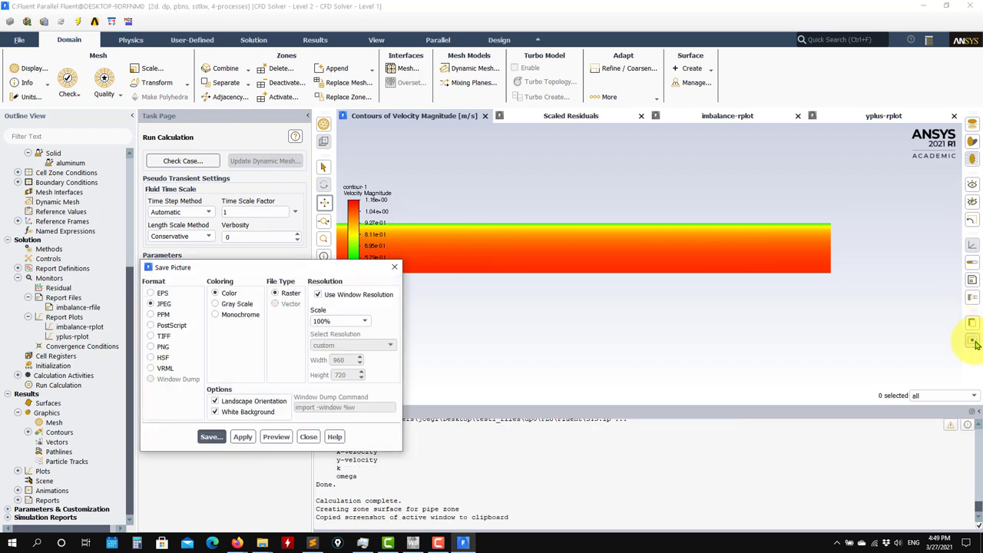
{"action": "left_click", "coordinate": [308, 437]}
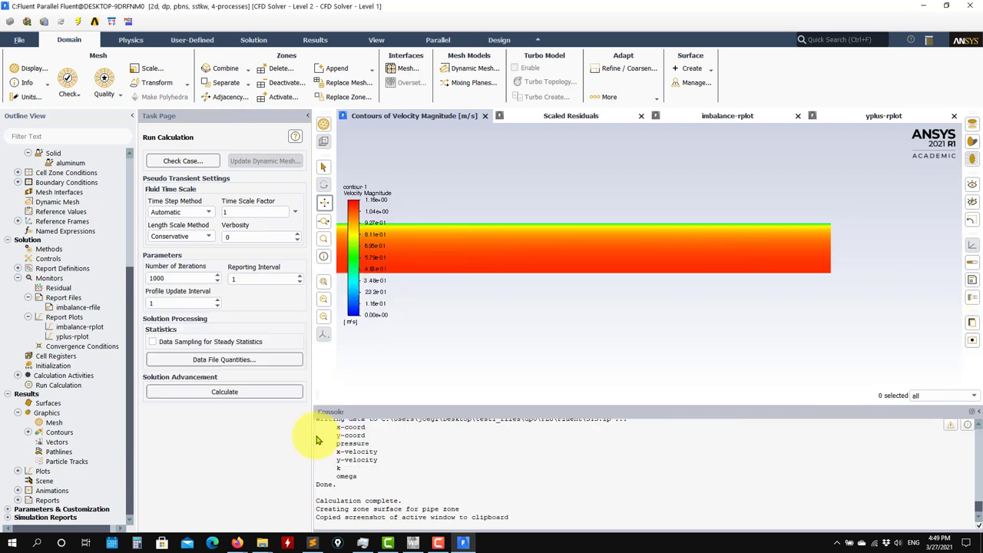
Create the velocity vector plot vector-1 coloured by velocity magnitude, with a skip of 4, and display it.
{"action": "scroll", "coordinate": [635, 352], "scroll_direction": "down", "scroll_amount": 3}
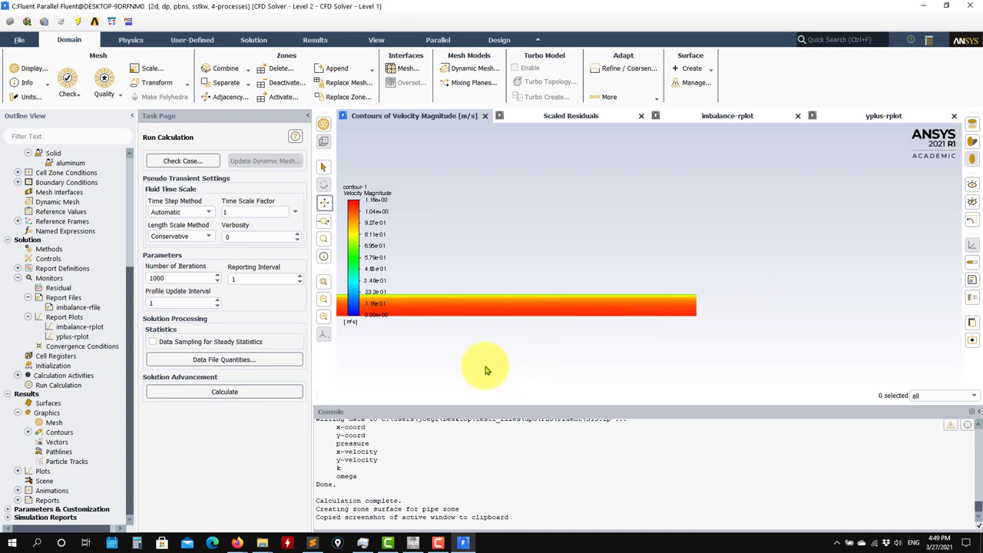
{"action": "double_click", "coordinate": [54, 442]}
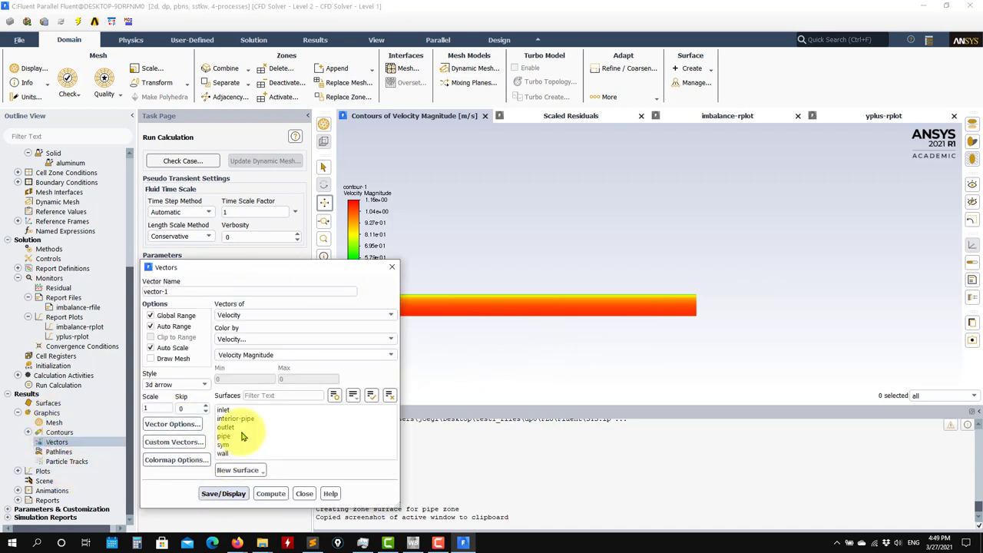
{"action": "scroll", "coordinate": [699, 319], "scroll_direction": "up", "scroll_amount": 5}
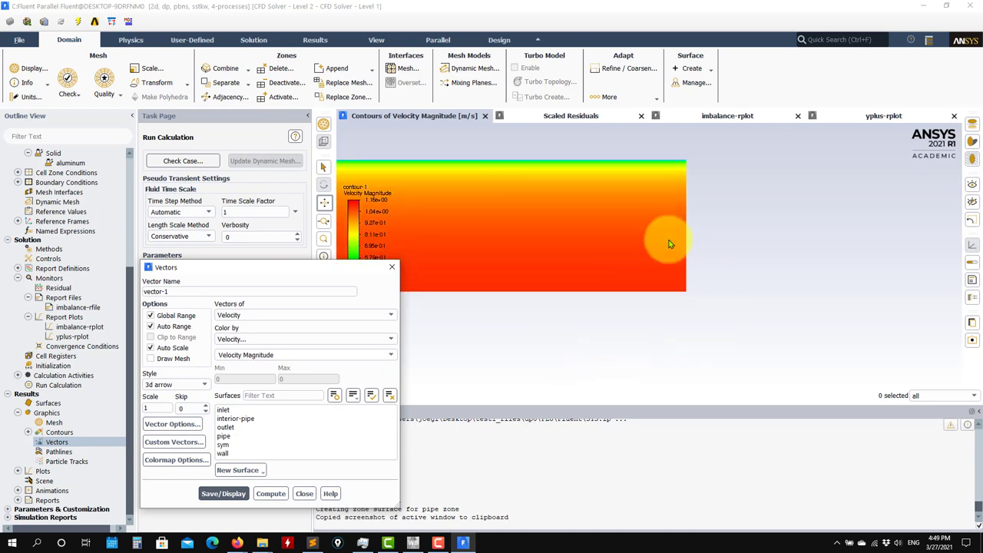
{"action": "left_click", "coordinate": [223, 494]}
{"action": "scroll", "coordinate": [633, 276], "scroll_direction": "down", "scroll_amount": 3}
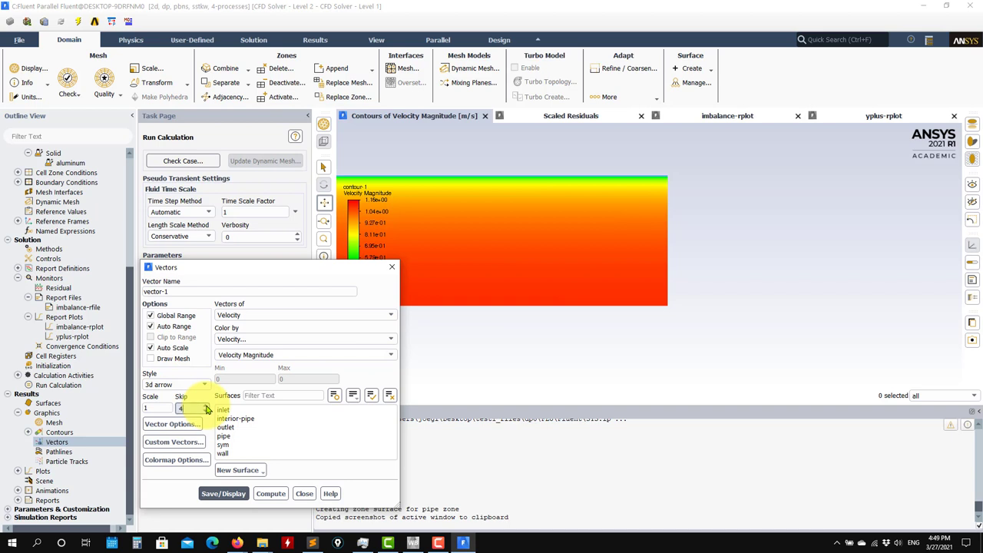
{"action": "left_click", "coordinate": [224, 493]}
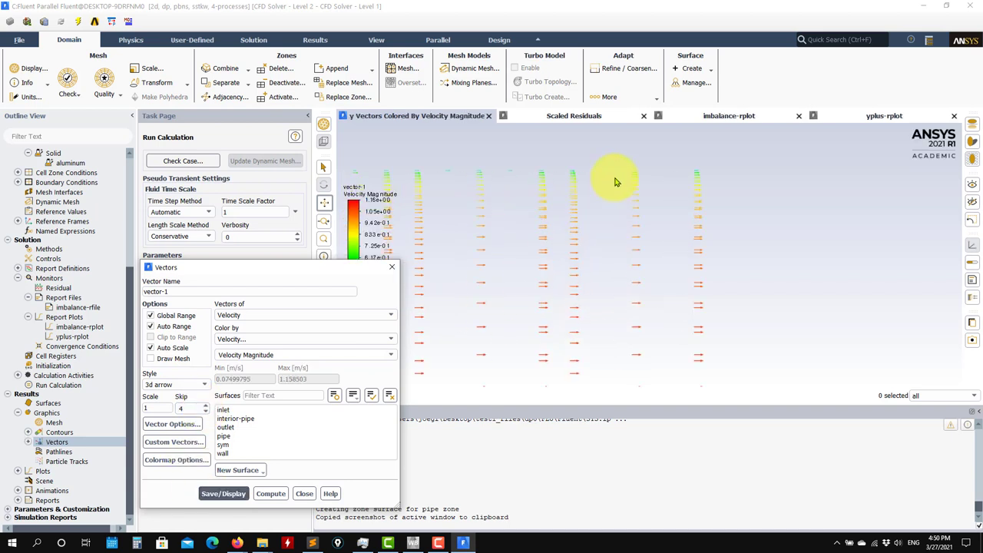
Set vector-1's skip to 2, redisplay the vectors, close the settings and inspect the velocity profiles along the pipe.
{"action": "left_click", "coordinate": [205, 413]}
{"action": "left_click", "coordinate": [223, 494]}
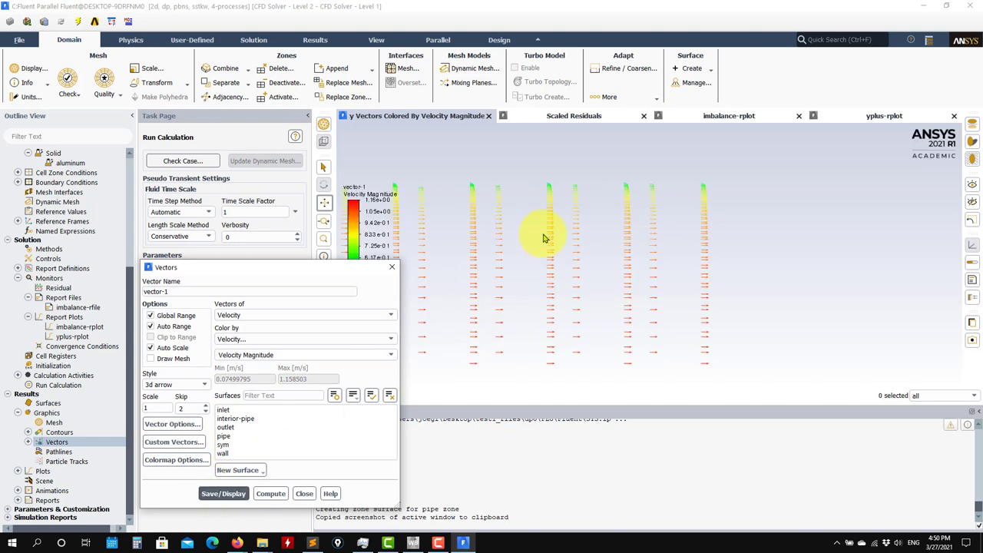
{"action": "scroll", "coordinate": [615, 241], "scroll_direction": "down", "scroll_amount": 2}
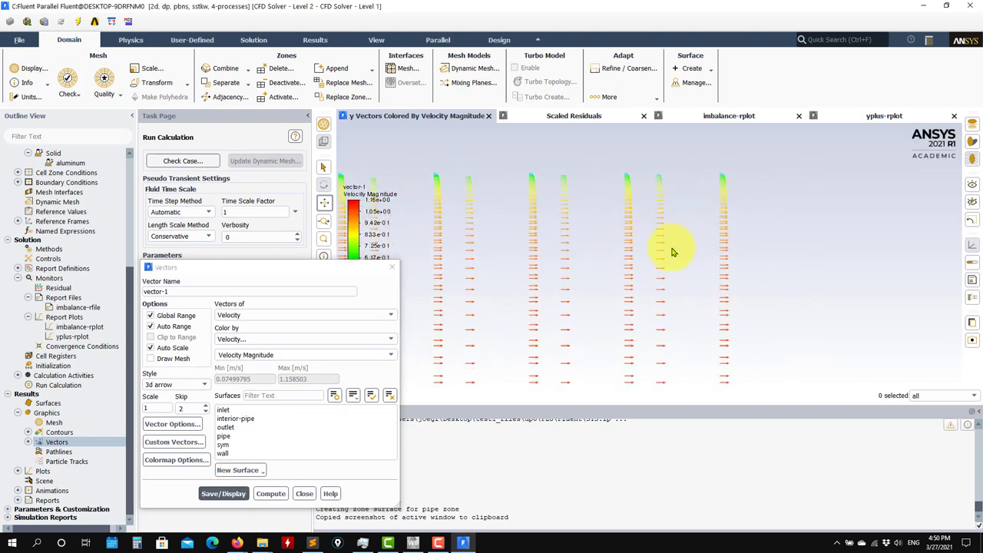
{"action": "scroll", "coordinate": [628, 223], "scroll_direction": "up", "scroll_amount": 3}
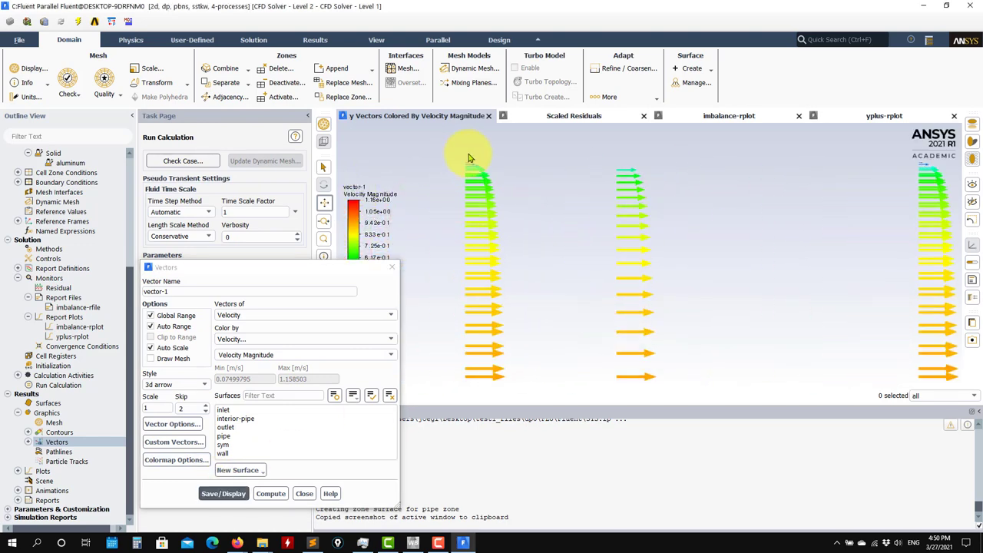
{"action": "scroll", "coordinate": [503, 300], "scroll_direction": "down", "scroll_amount": 3}
{"action": "left_click", "coordinate": [304, 494]}
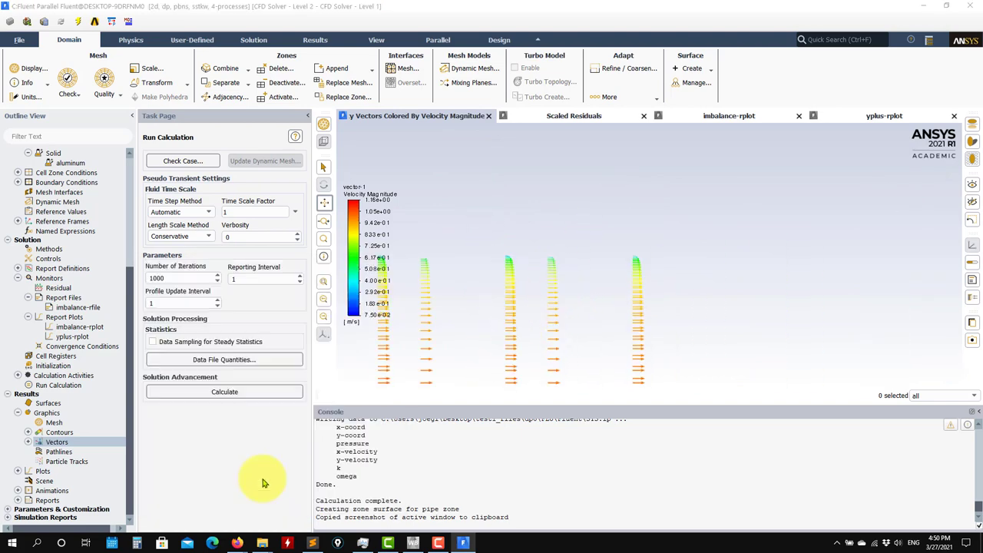
{"action": "scroll", "coordinate": [566, 358], "scroll_direction": "up", "scroll_amount": 2}
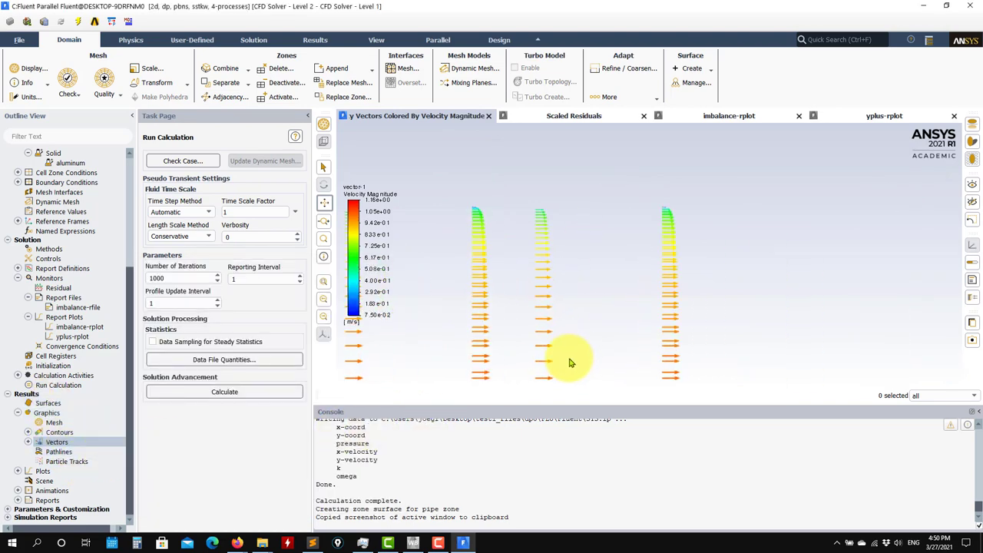
{"action": "scroll", "coordinate": [623, 291], "scroll_direction": "down", "scroll_amount": 2}
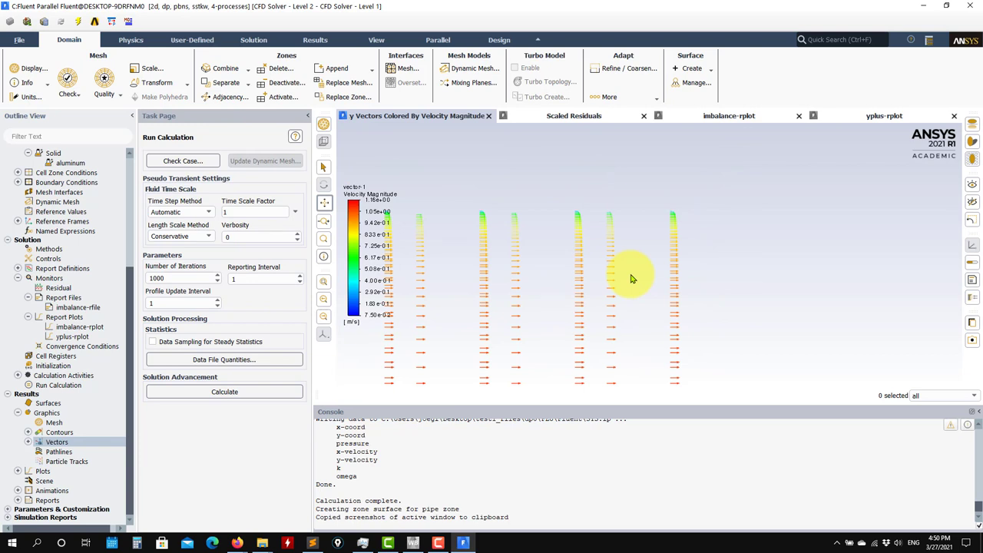
{"action": "scroll", "coordinate": [632, 280], "scroll_direction": "down", "scroll_amount": 2}
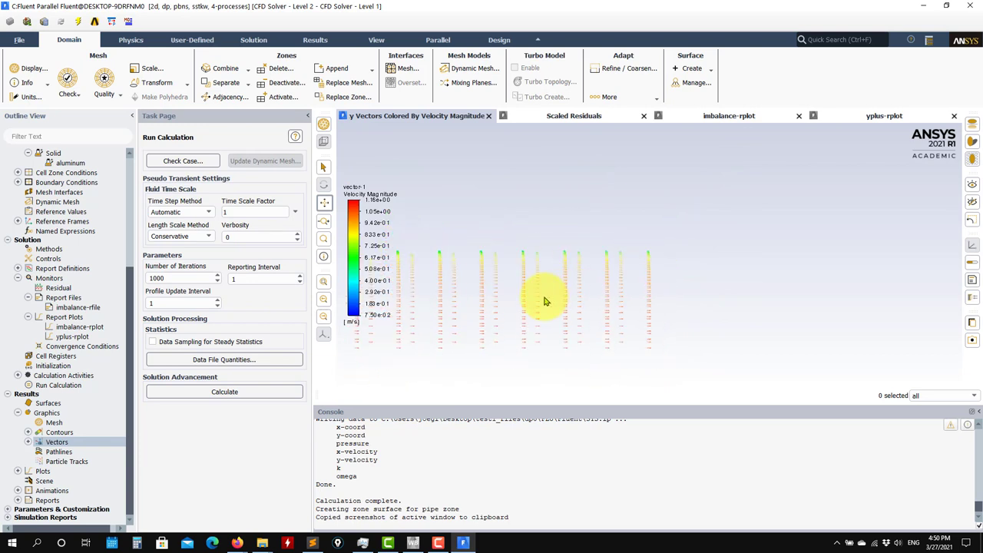
{"action": "left_click_drag", "start_coordinate": [547, 287], "coordinate": [758, 246]}
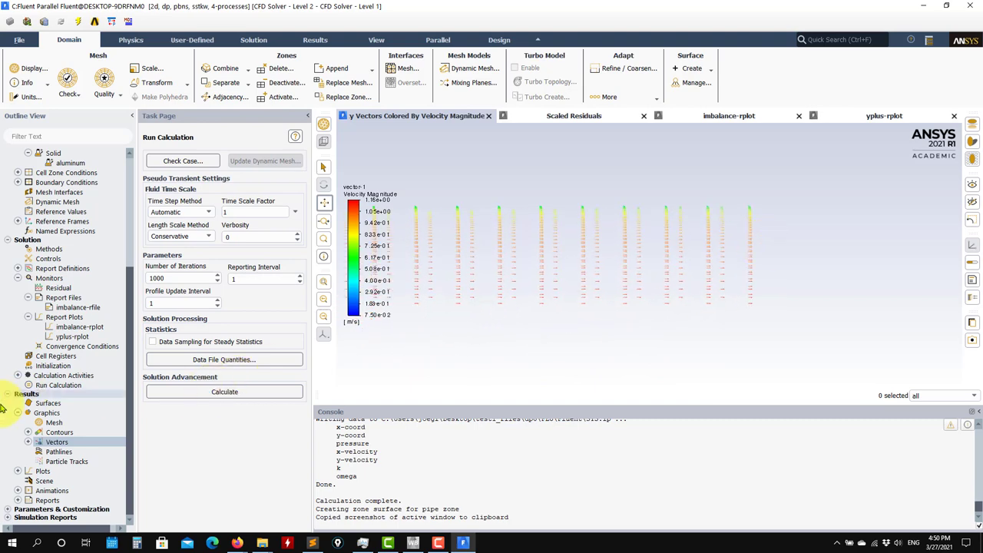
Redisplay the saved contour-1 velocity magnitude plot, close its settings and inspect the end of the pipe.
{"action": "left_click", "coordinate": [30, 434]}
{"action": "double_click", "coordinate": [67, 442]}
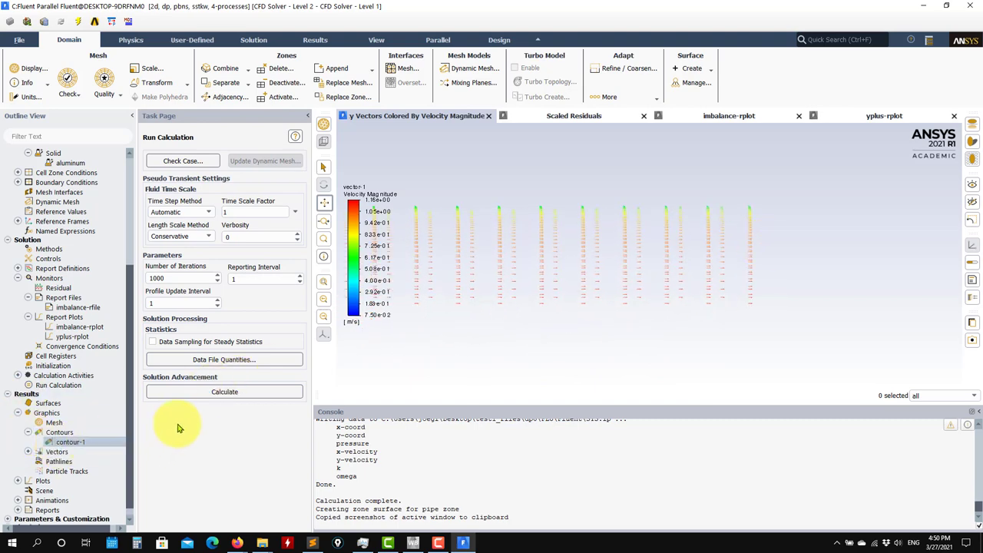
{"action": "left_click", "coordinate": [118, 346]}
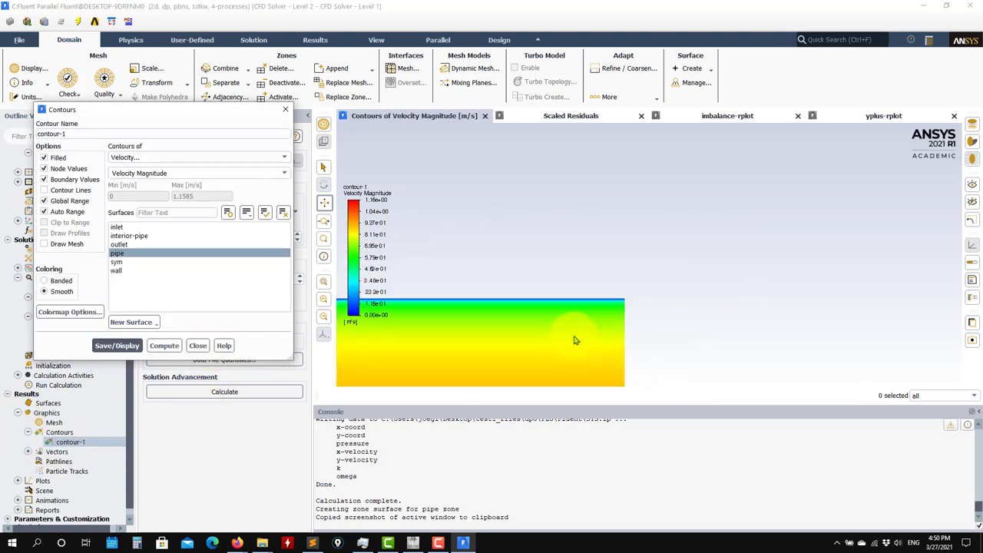
{"action": "left_click", "coordinate": [201, 348]}
{"action": "scroll", "coordinate": [625, 307], "scroll_direction": "up", "scroll_amount": 5}
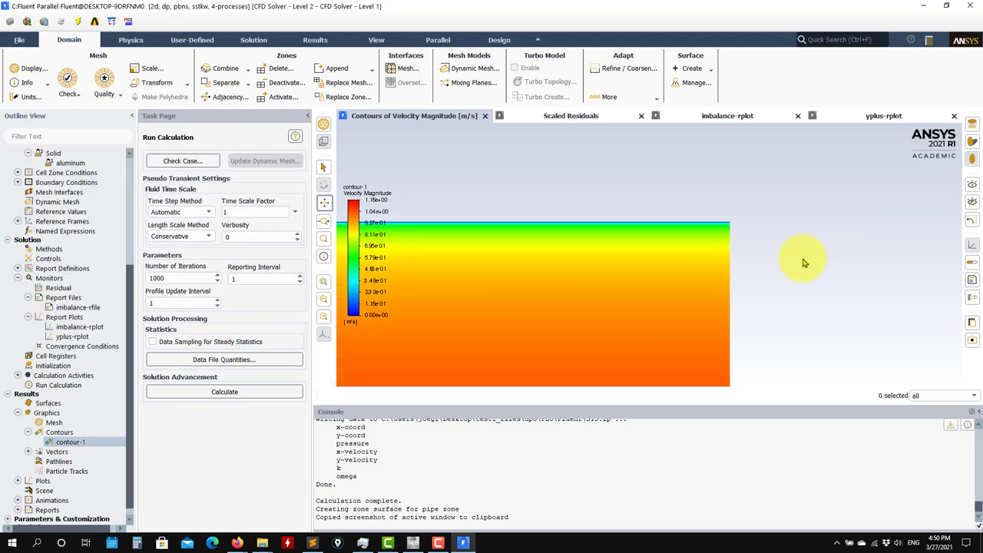
{"action": "scroll", "coordinate": [714, 294], "scroll_direction": "down", "scroll_amount": 5}
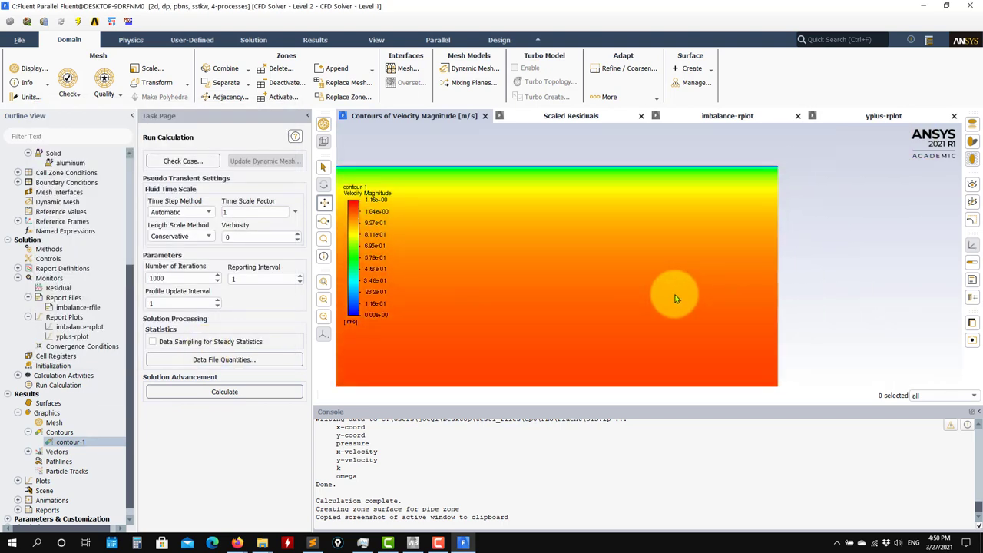
{"action": "left_click_drag", "start_coordinate": [751, 274], "coordinate": [628, 270]}
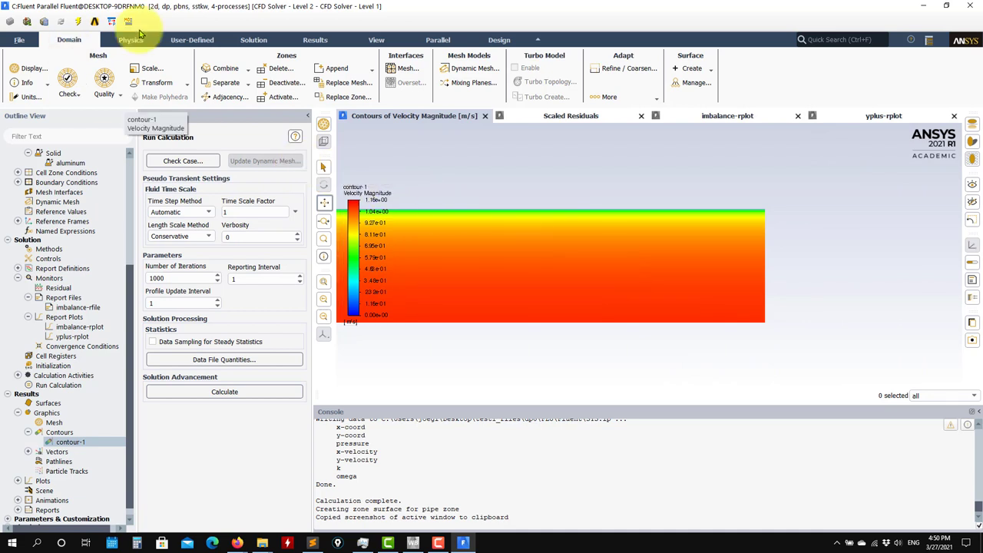
Quit the solver session, using the settings changes for current and future calculations.
{"action": "left_click", "coordinate": [967, 9]}
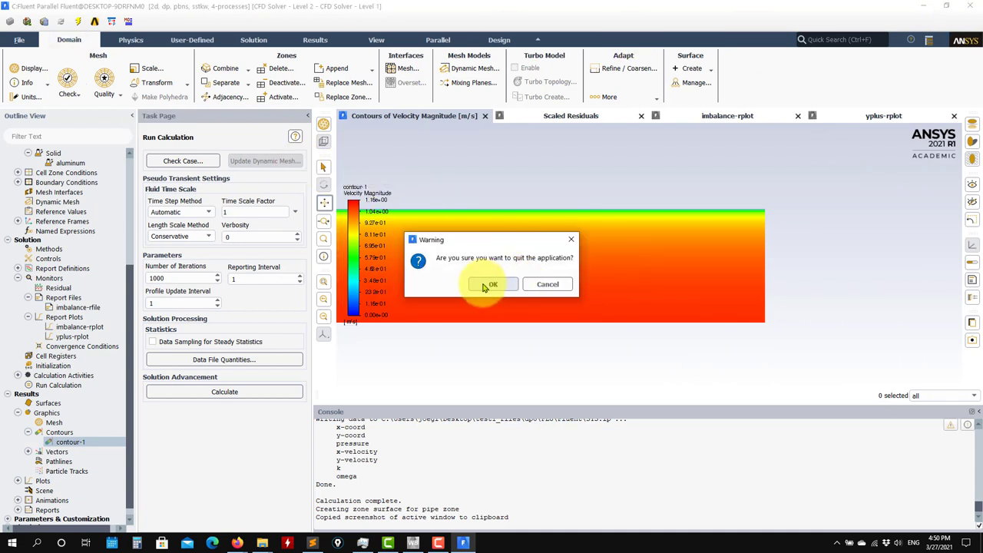
{"action": "left_click", "coordinate": [487, 285]}
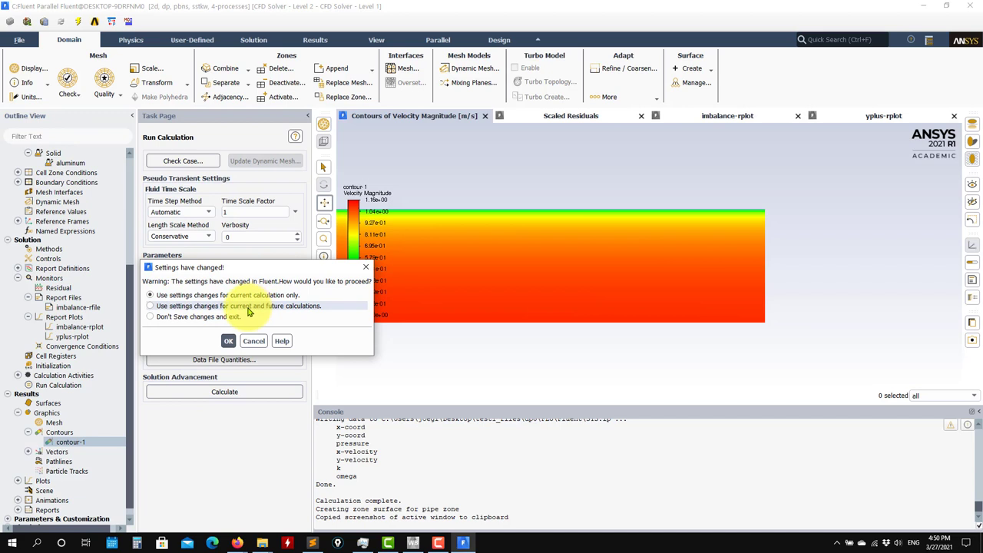
{"action": "left_click", "coordinate": [164, 306]}
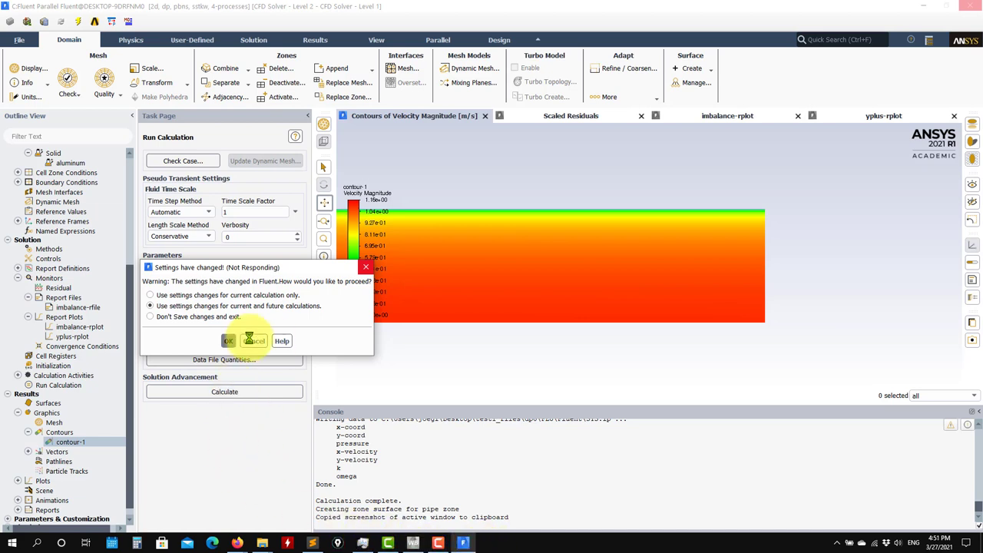
Force the unresponsive Fluent session to close and dismiss the Windows problem report.
{"action": "left_click_drag", "start_coordinate": [254, 267], "coordinate": [691, 421]}
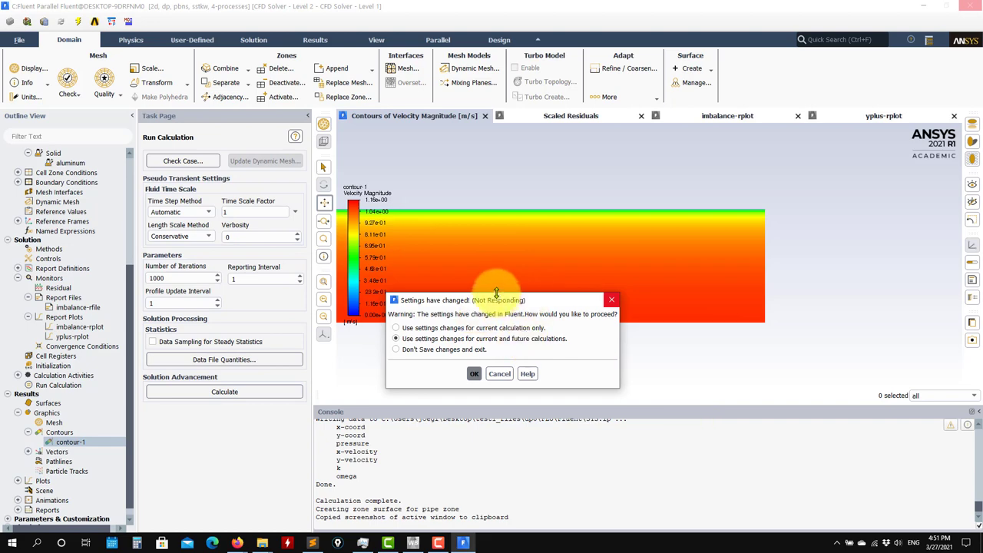
{"action": "left_click", "coordinate": [461, 543]}
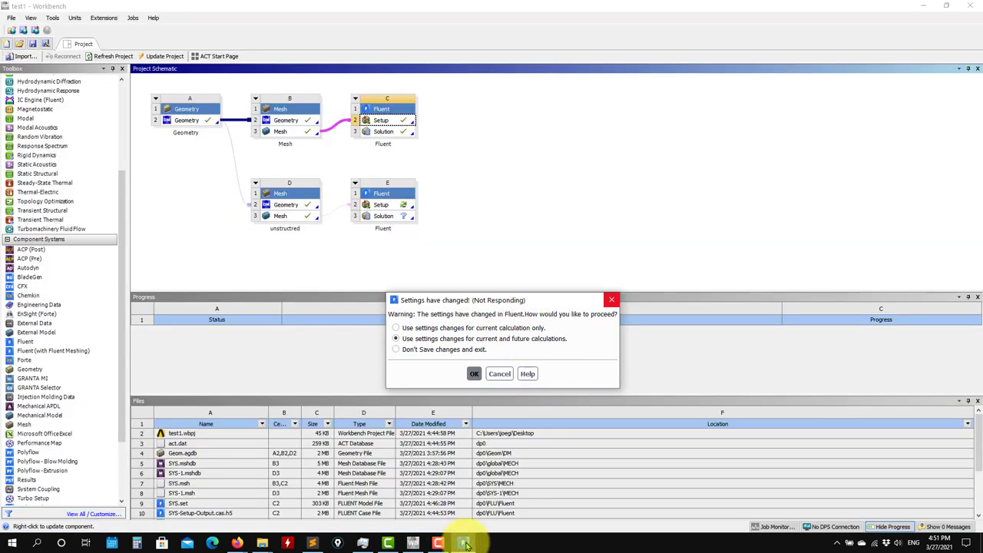
{"action": "left_click_drag", "start_coordinate": [432, 292], "coordinate": [636, 356]}
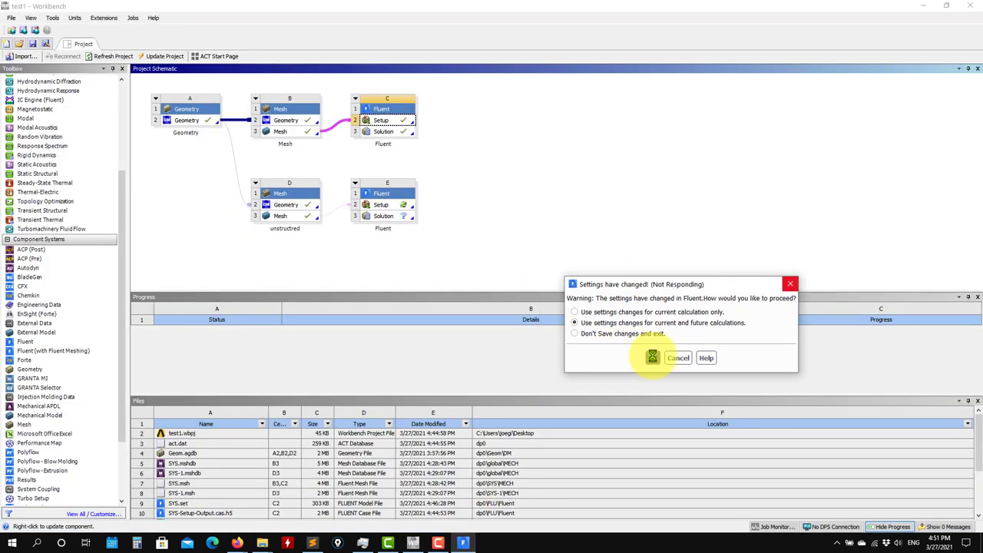
{"action": "left_click", "coordinate": [652, 357]}
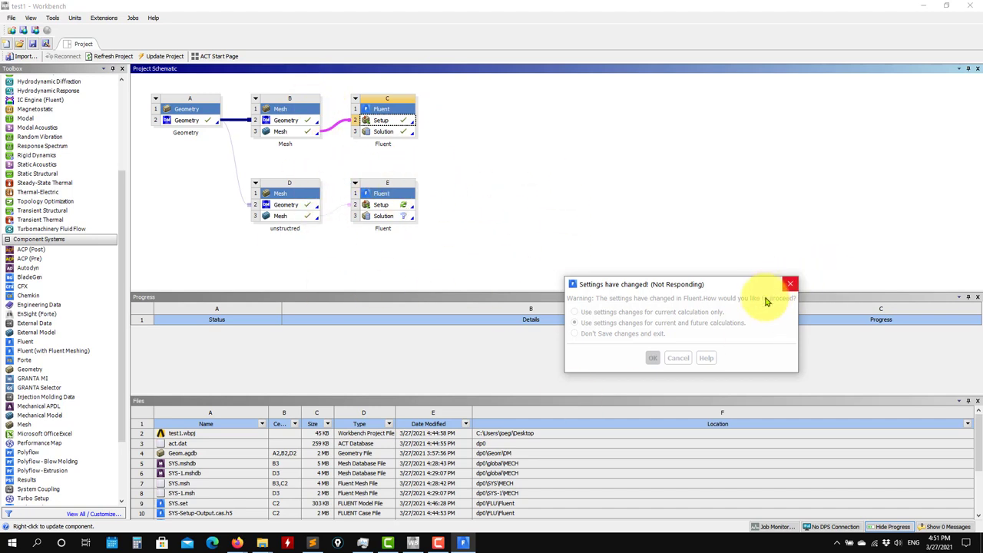
{"action": "left_click", "coordinate": [789, 284]}
{"action": "mouse_move", "coordinate": [262, 543]}
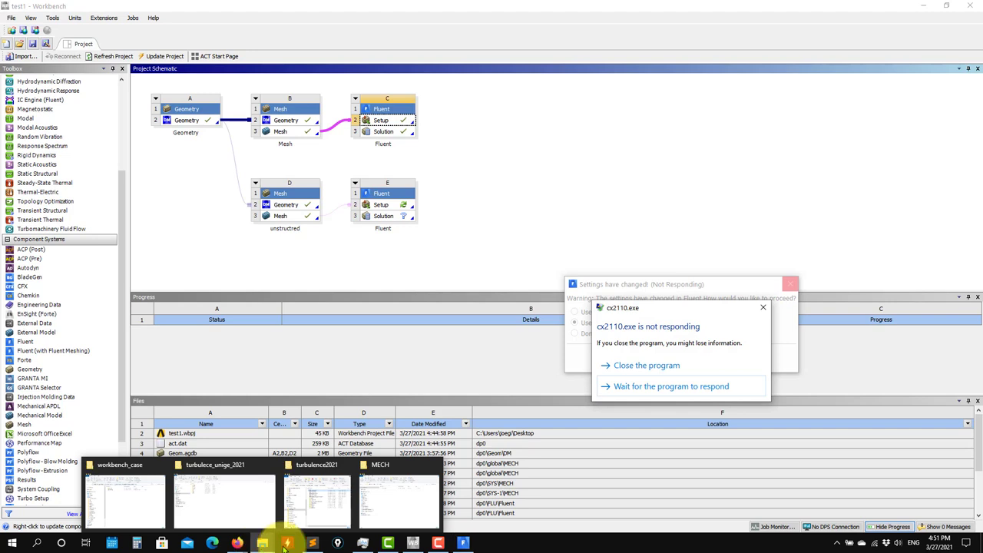
{"action": "left_click", "coordinate": [645, 366]}
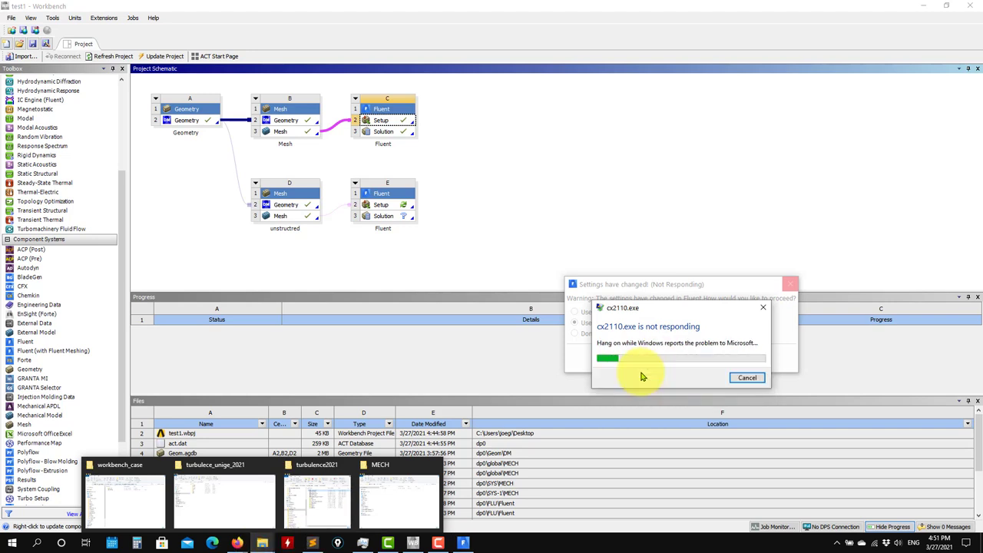
{"action": "left_click", "coordinate": [748, 379]}
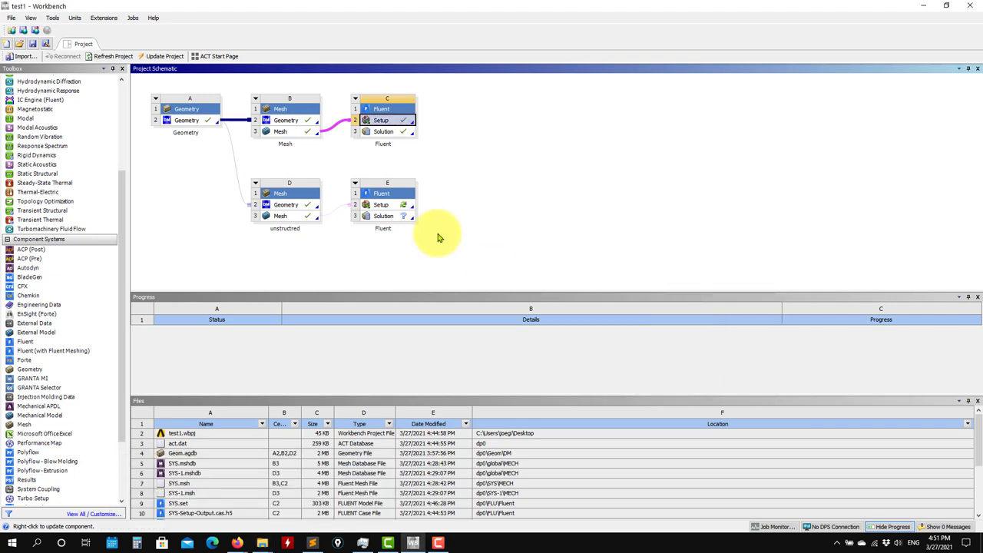
Save the project and look through the Fluent files and their locations in the project's file list.
{"action": "left_click", "coordinate": [33, 45]}
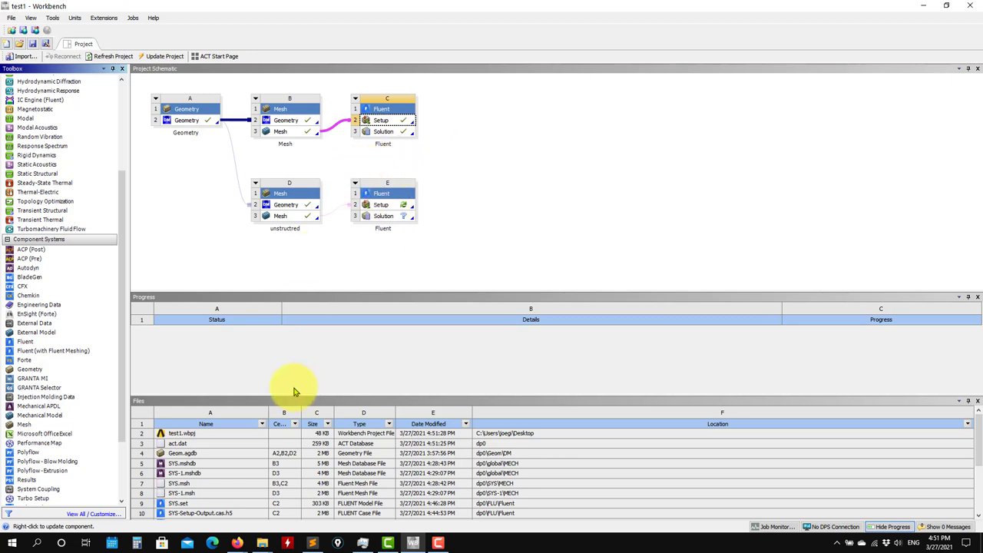
{"action": "scroll", "coordinate": [300, 457], "scroll_direction": "down", "scroll_amount": 4}
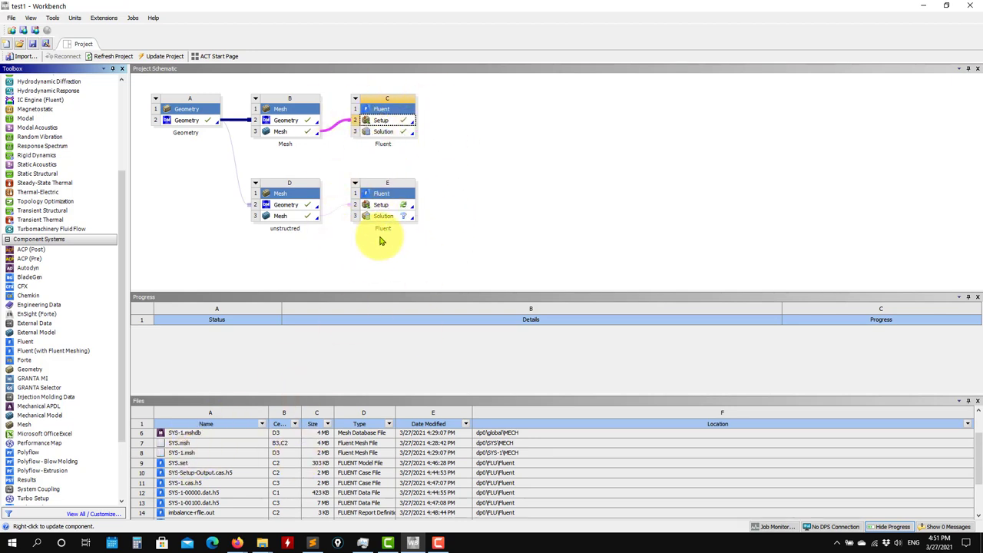
{"action": "left_click", "coordinate": [174, 464]}
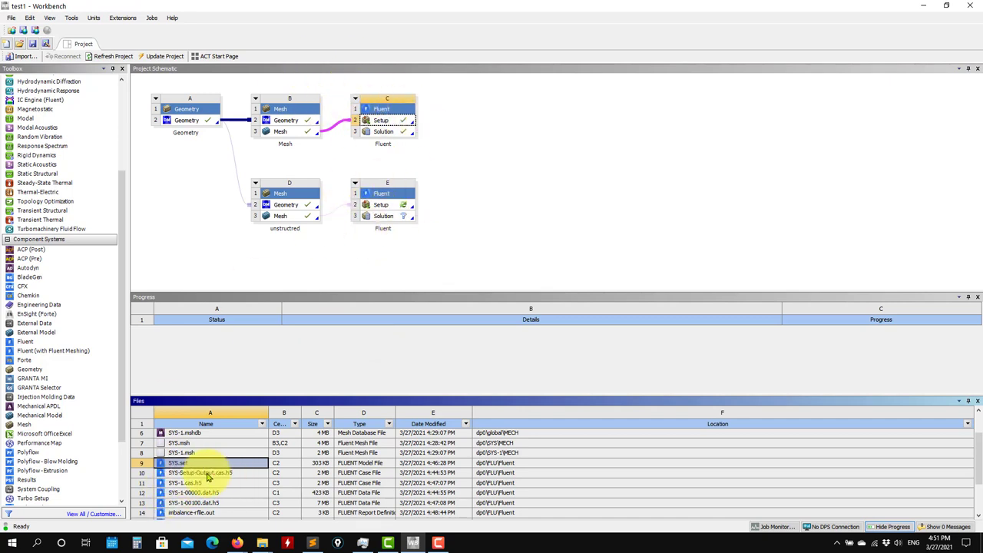
{"action": "scroll", "coordinate": [243, 482], "scroll_direction": "down", "scroll_amount": 2}
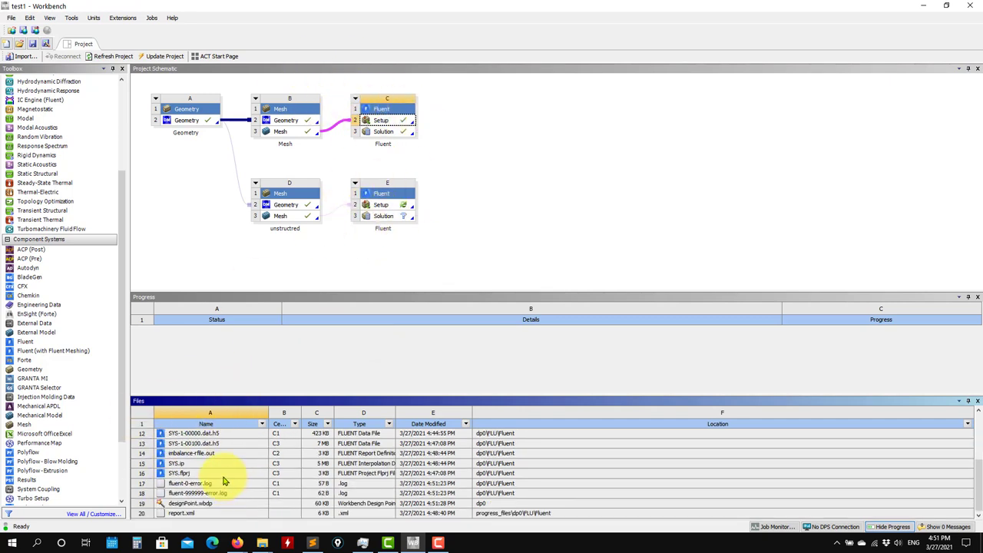
{"action": "scroll", "coordinate": [224, 482], "scroll_direction": "up", "scroll_amount": 2}
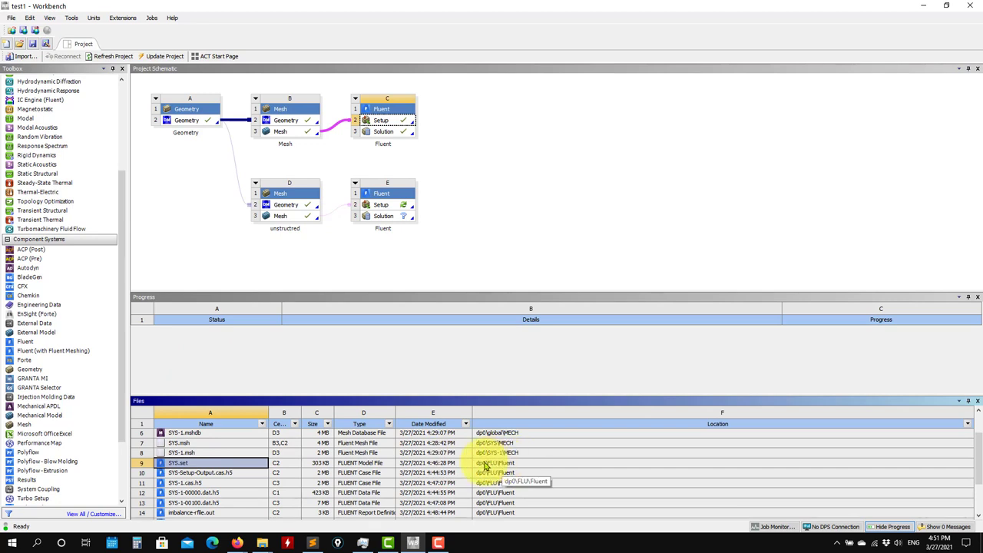
Open the Setup of Fluent system E, linked to the unstructured mesh, and start the solver in double precision.
{"action": "double_click", "coordinate": [389, 206]}
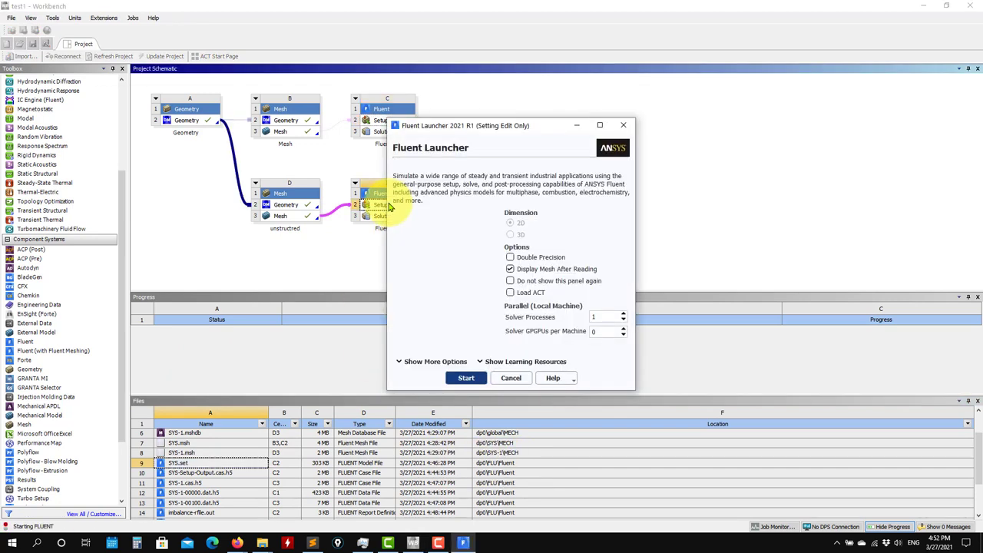
{"action": "left_click", "coordinate": [538, 259]}
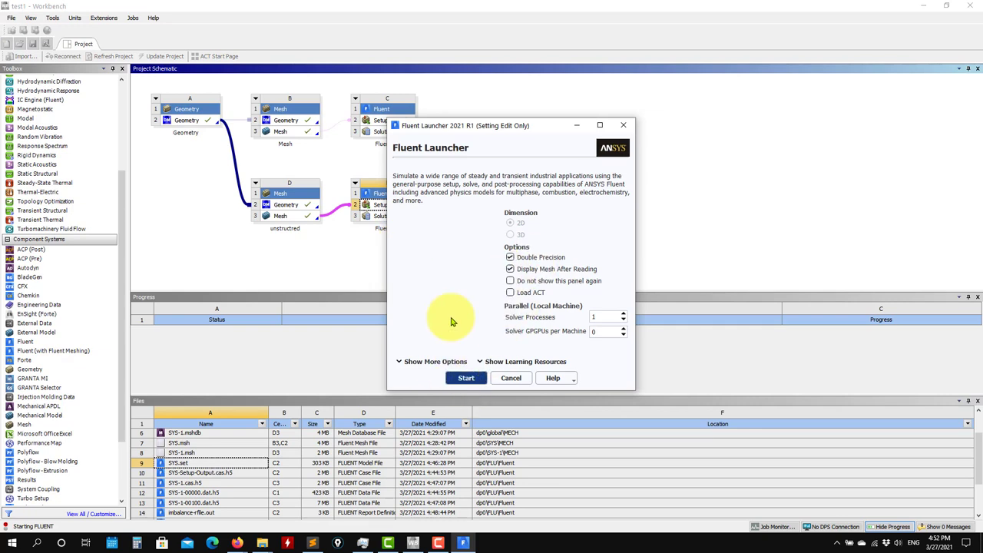
{"action": "left_click", "coordinate": [466, 378]}
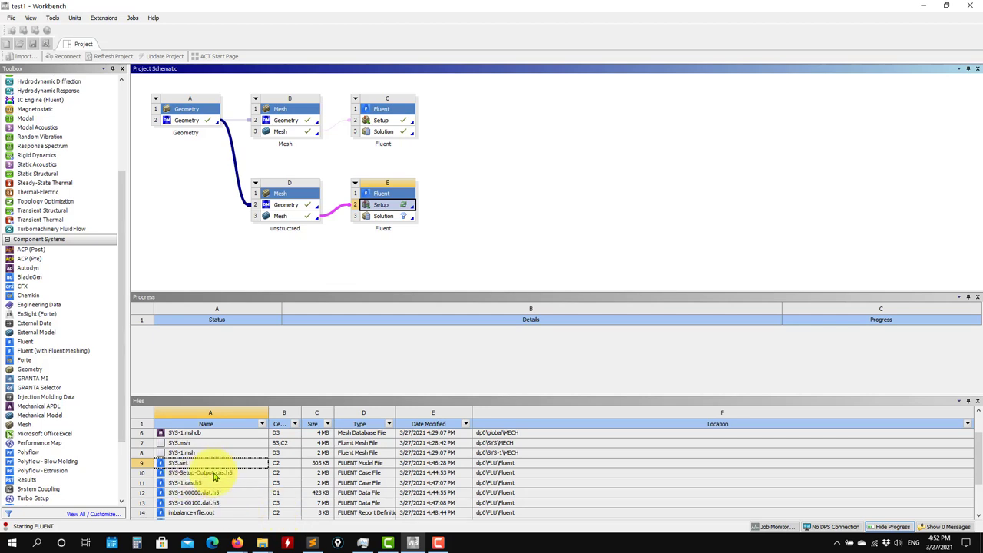
Open the folder containing imbalance-rfile.out from the project's file list and bring it to the front.
{"action": "scroll", "coordinate": [227, 474], "scroll_direction": "down", "scroll_amount": 2}
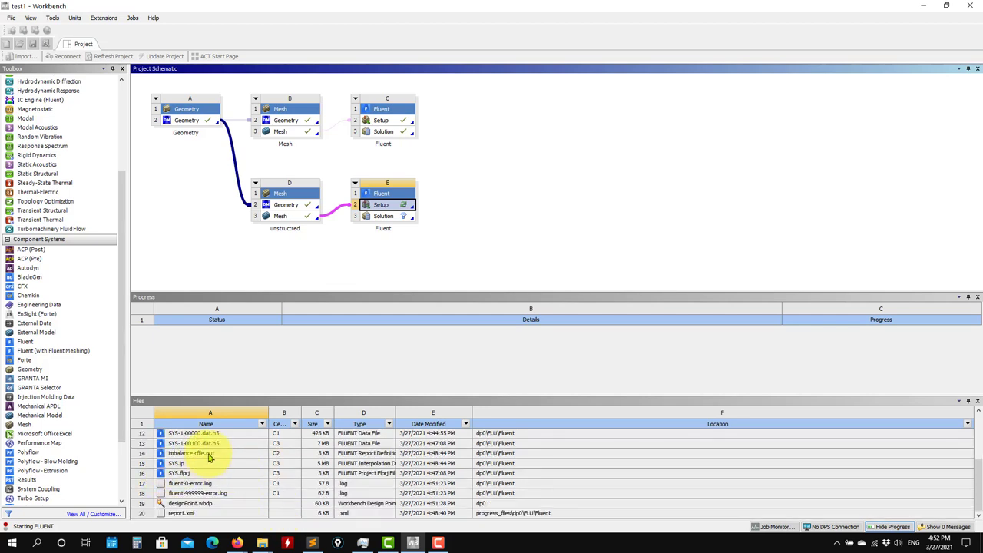
{"action": "left_click", "coordinate": [203, 454]}
{"action": "right_click", "coordinate": [226, 453]}
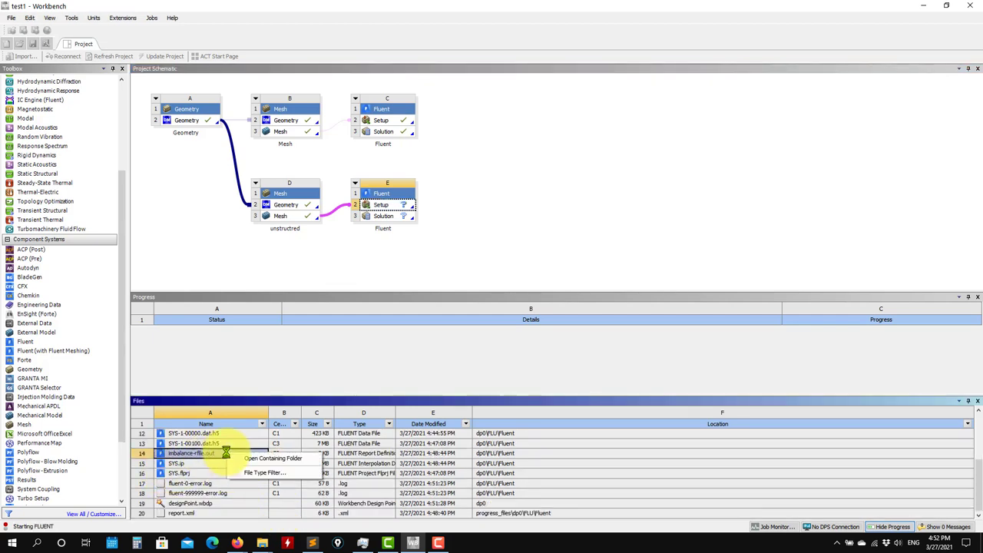
{"action": "left_click", "coordinate": [243, 463]}
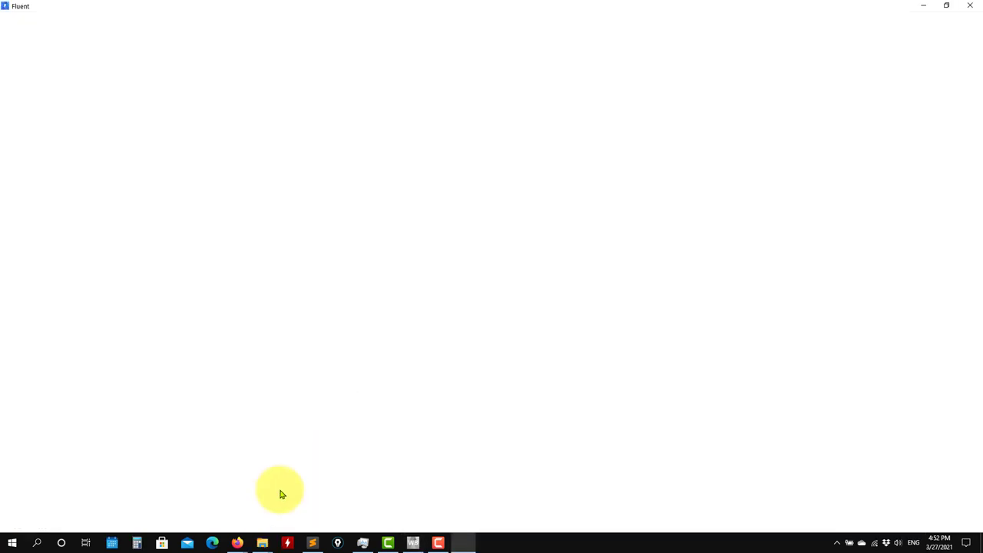
{"action": "left_click", "coordinate": [268, 543]}
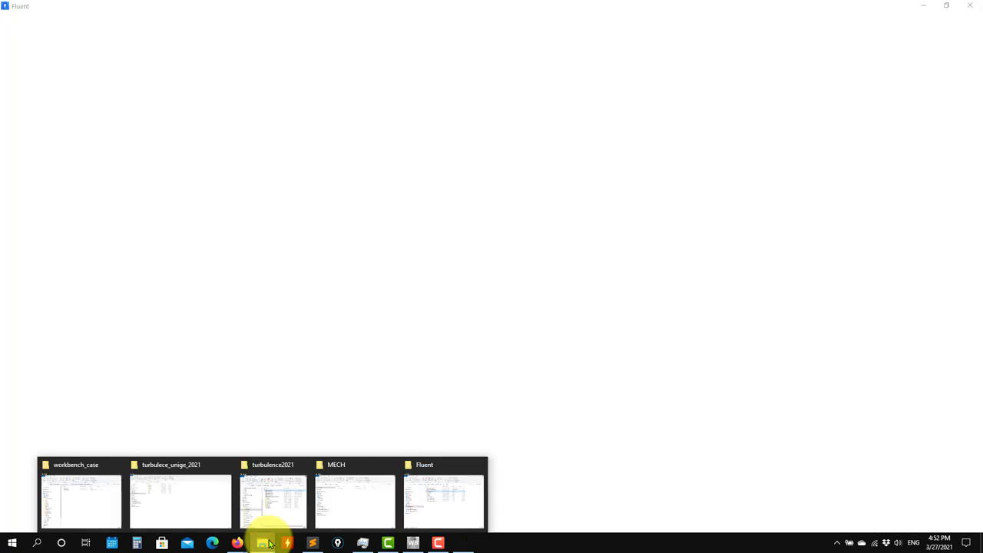
{"action": "left_click", "coordinate": [445, 500]}
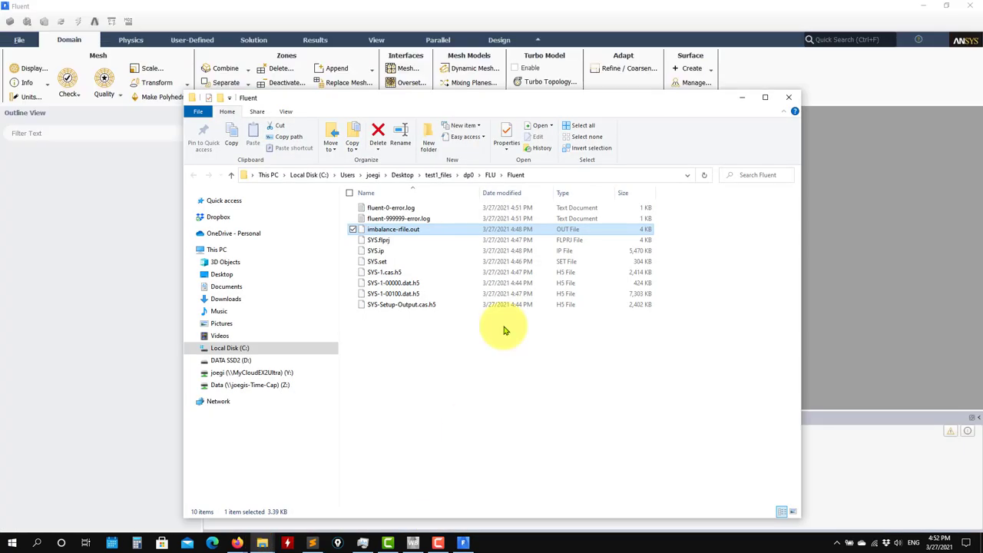
Open imbalance-rfile.out in Sublime Text, read through the imbalance values per iteration, close it and return to Fluent.
{"action": "right_click", "coordinate": [390, 232]}
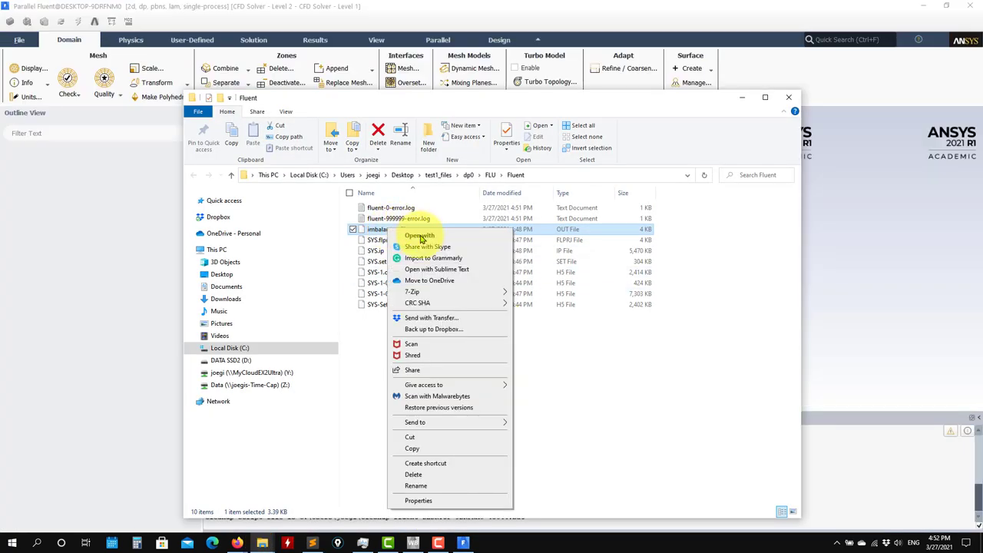
{"action": "left_click", "coordinate": [346, 257]}
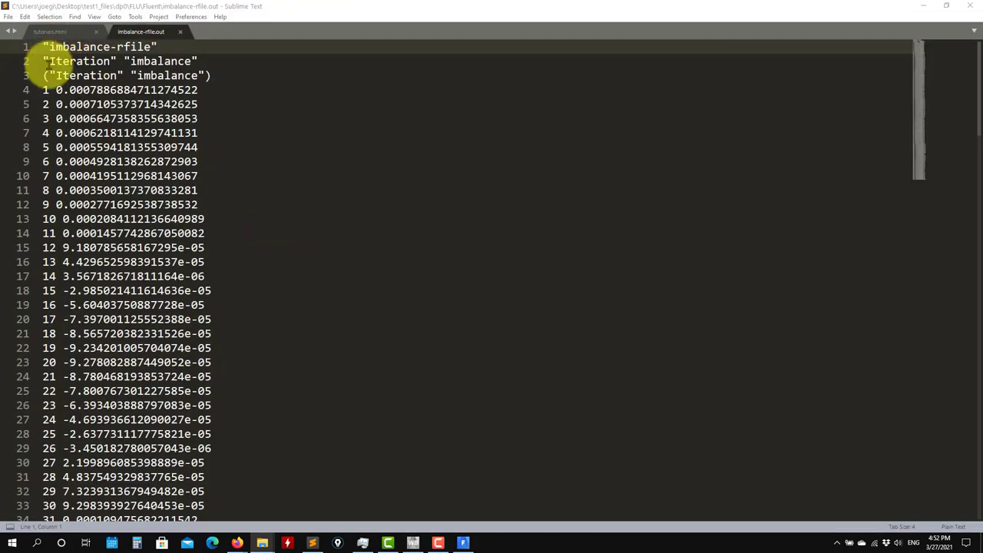
{"action": "left_click", "coordinate": [7, 91]}
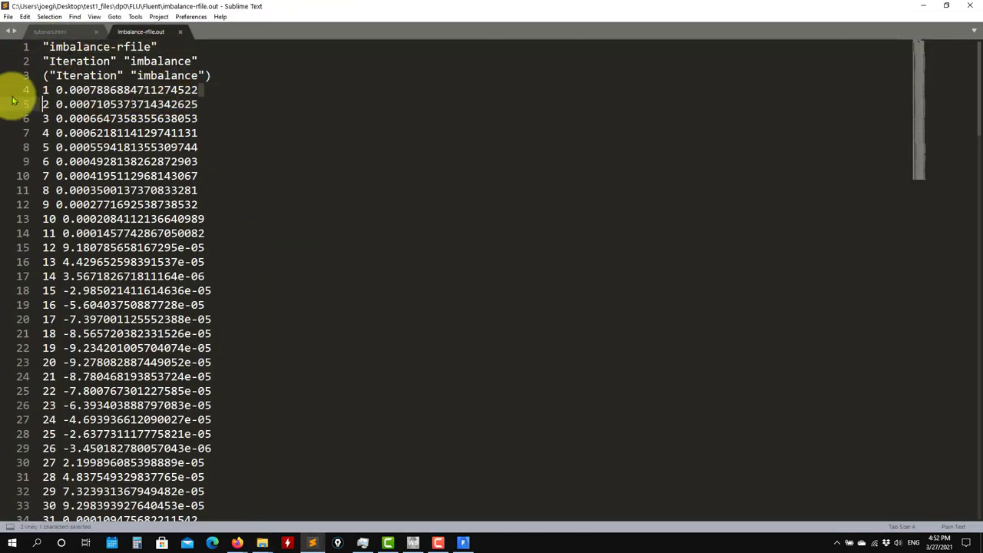
{"action": "scroll", "coordinate": [858, 138], "scroll_direction": "down", "scroll_amount": 6}
{"action": "scroll", "coordinate": [423, 164], "scroll_direction": "down", "scroll_amount": 20}
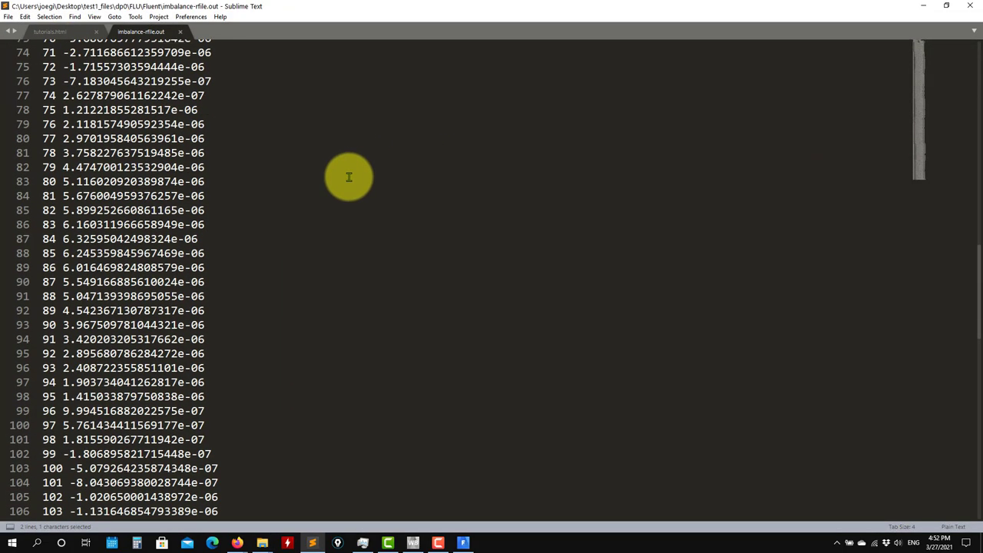
{"action": "scroll", "coordinate": [313, 182], "scroll_direction": "up", "scroll_amount": 16}
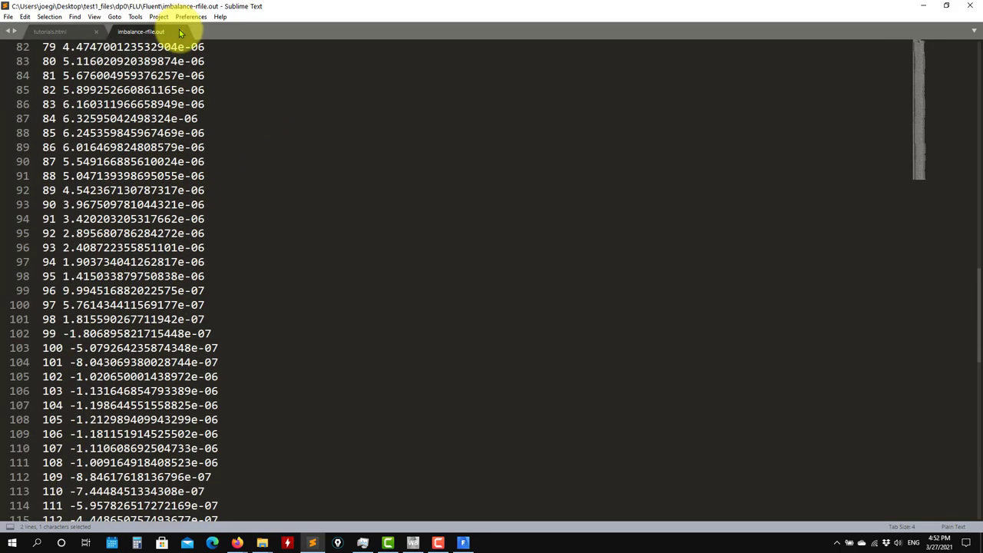
{"action": "left_click", "coordinate": [180, 31]}
{"action": "left_click", "coordinate": [923, 10]}
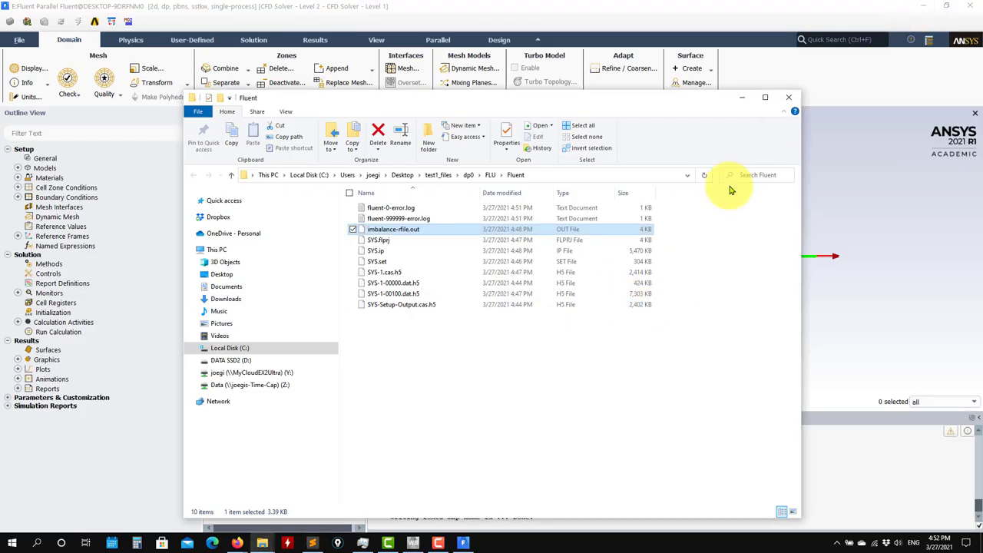
{"action": "left_click", "coordinate": [742, 99]}
Look at the options for reading files, view the journal file selection with its accepted file types and cancel it.
{"action": "scroll", "coordinate": [536, 257], "scroll_direction": "up", "scroll_amount": 10}
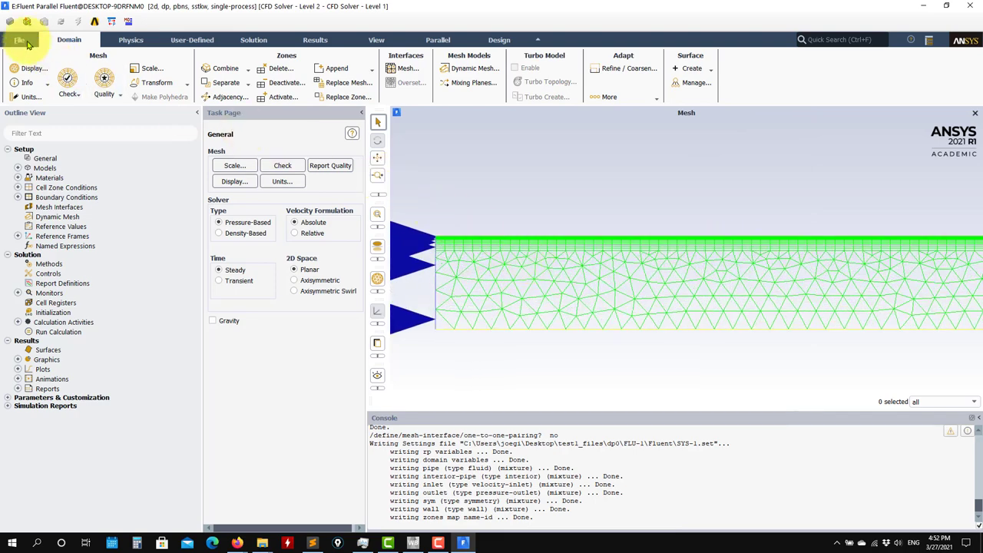
{"action": "left_click", "coordinate": [20, 40]}
{"action": "mouse_move", "coordinate": [41, 117]}
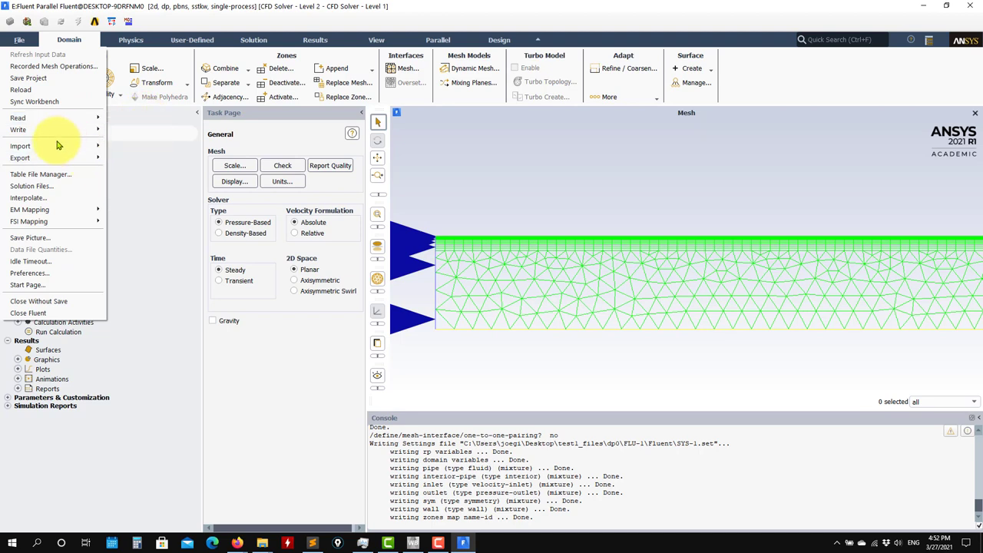
{"action": "mouse_move", "coordinate": [55, 148]}
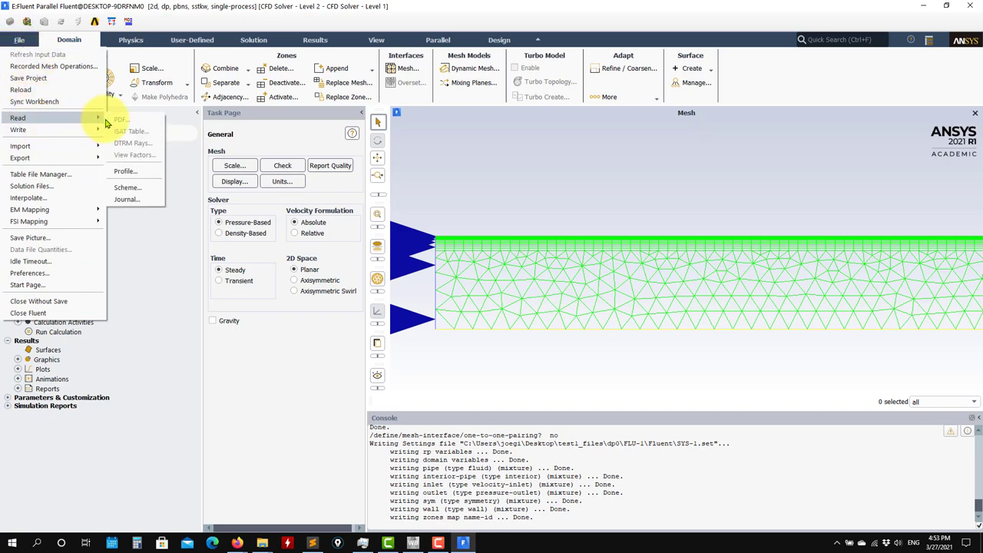
{"action": "left_click", "coordinate": [127, 199]}
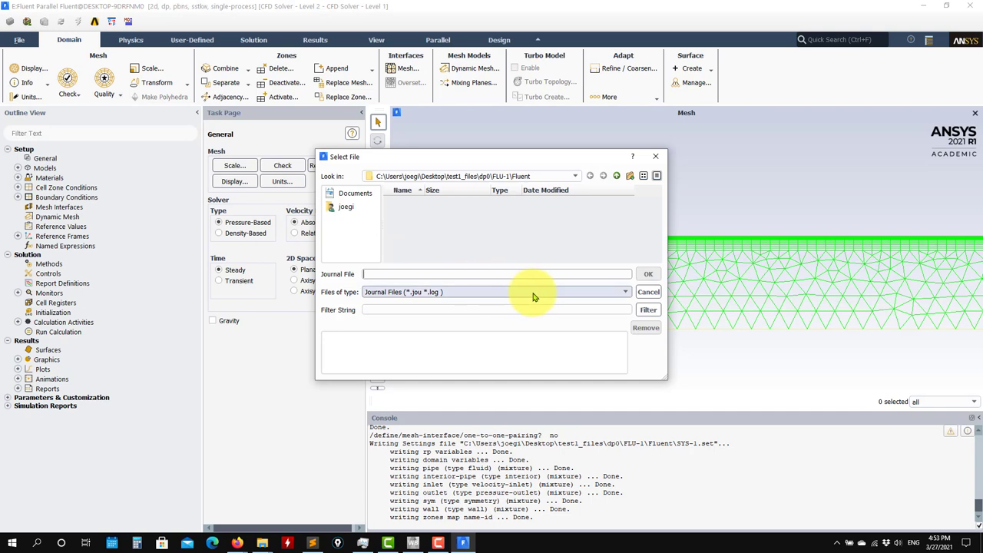
{"action": "left_click", "coordinate": [535, 297]}
{"action": "left_click", "coordinate": [652, 296]}
{"action": "left_click", "coordinate": [650, 294]}
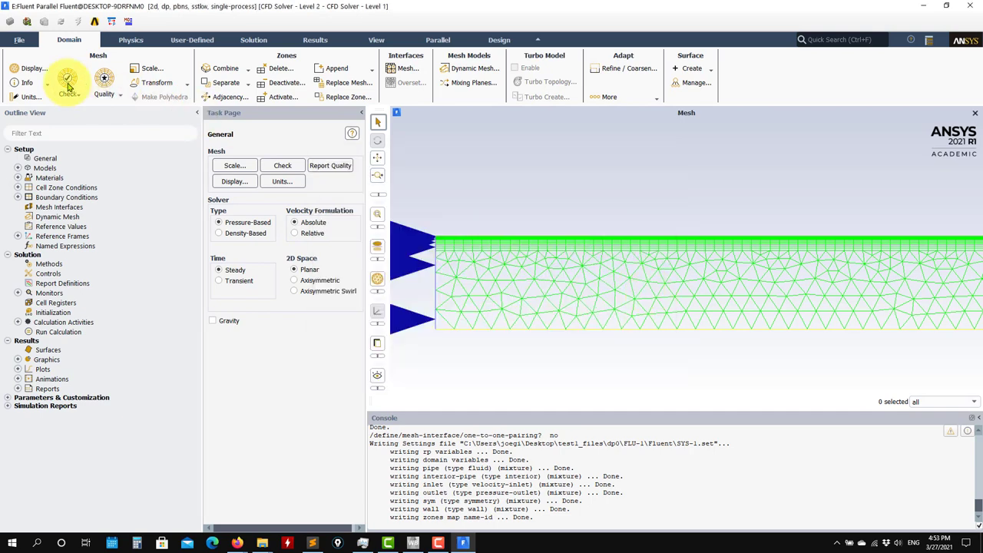
View the scheme file selection with its accepted file type and cancel without reading a file.
{"action": "left_click", "coordinate": [19, 39]}
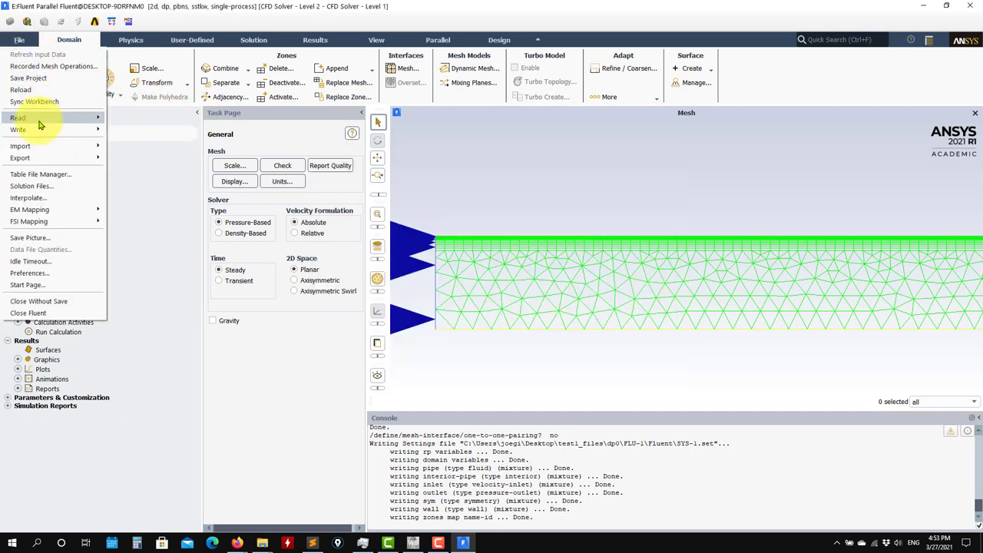
{"action": "mouse_move", "coordinate": [40, 125]}
{"action": "left_click", "coordinate": [140, 190]}
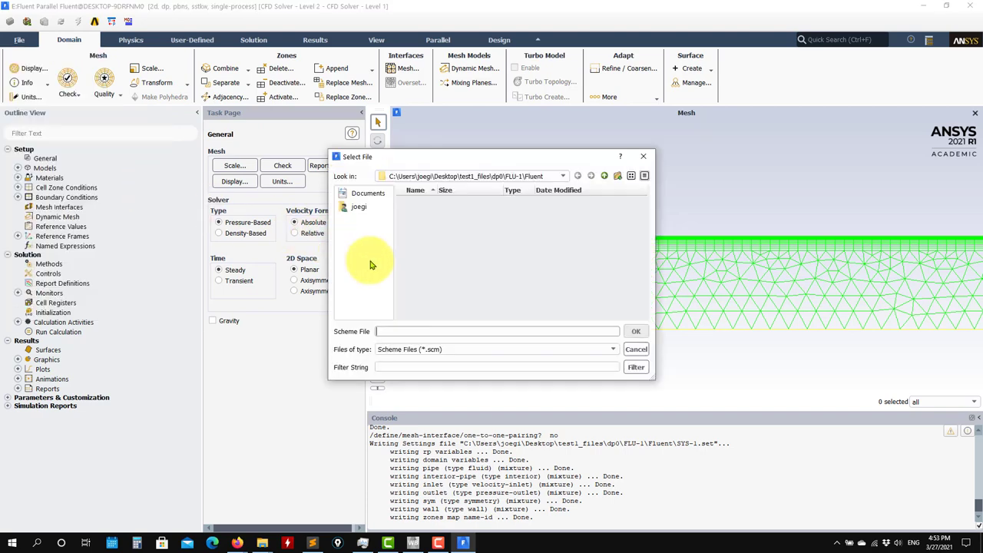
{"action": "left_click", "coordinate": [492, 347]}
{"action": "left_click", "coordinate": [636, 359]}
{"action": "left_click", "coordinate": [636, 350]}
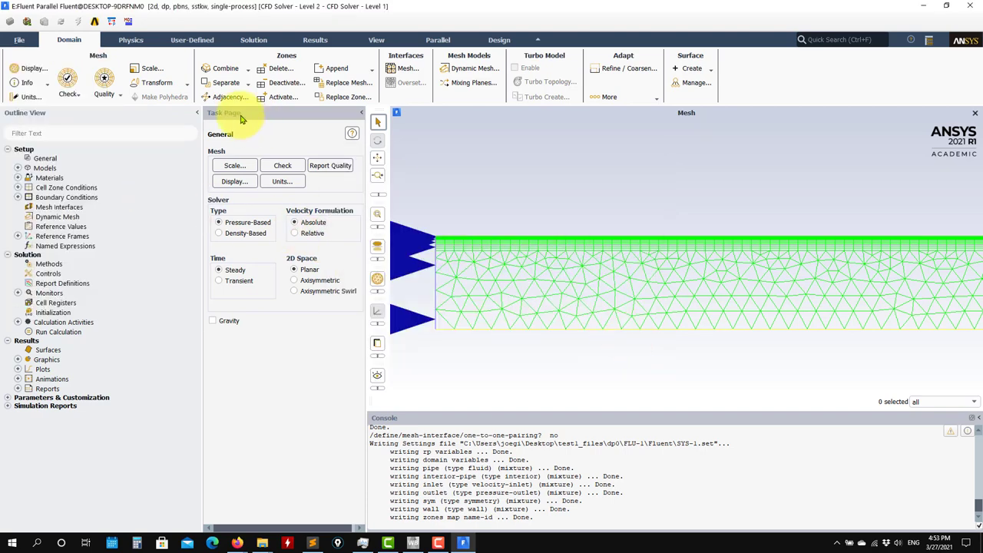
{"action": "left_click", "coordinate": [131, 39]}
{"action": "left_click", "coordinate": [196, 39]}
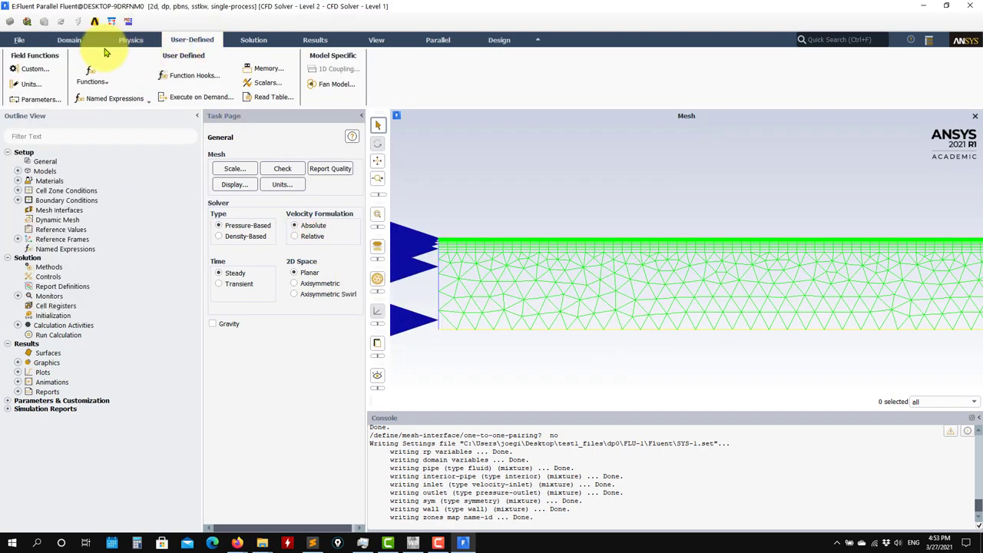
View the custom field function calculator, close it, and look through the command groups from Solution to Design and Domain.
{"action": "left_click", "coordinate": [39, 73]}
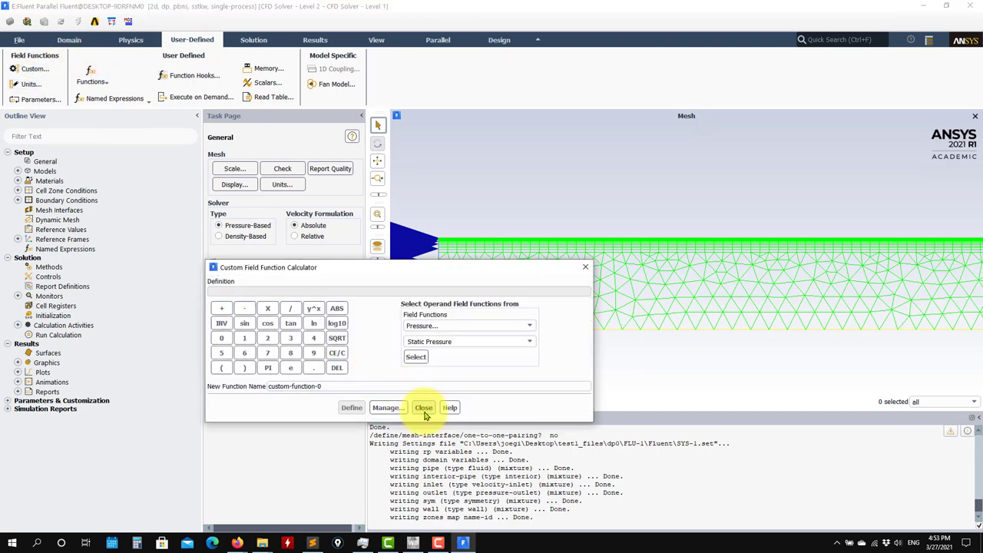
{"action": "left_click", "coordinate": [423, 410]}
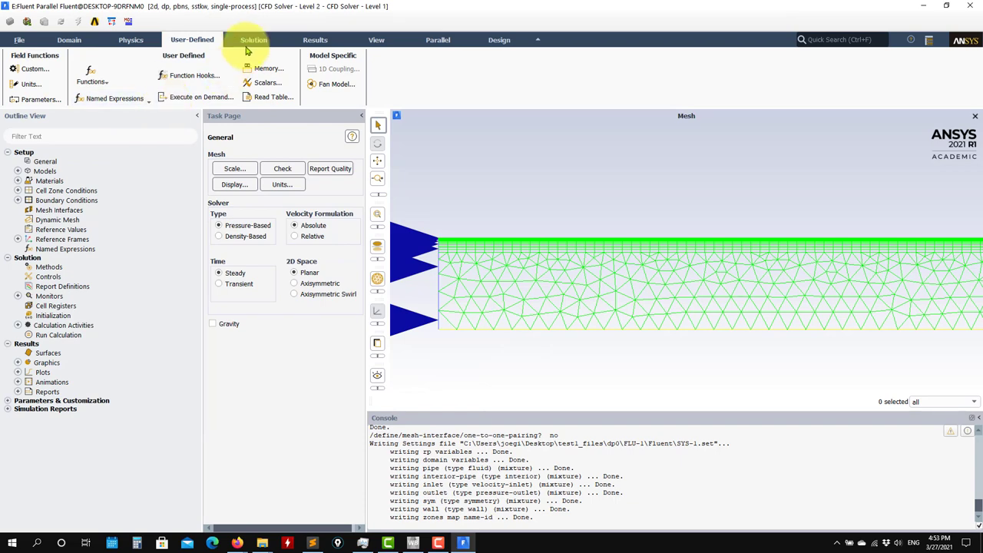
{"action": "left_click", "coordinate": [251, 43]}
{"action": "left_click", "coordinate": [315, 40]}
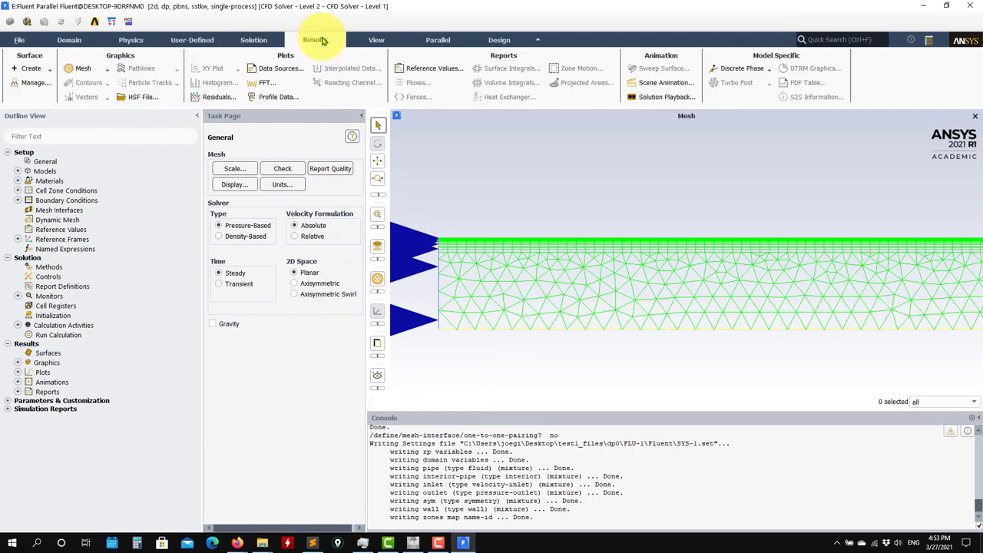
{"action": "left_click", "coordinate": [384, 43]}
{"action": "left_click", "coordinate": [436, 42]}
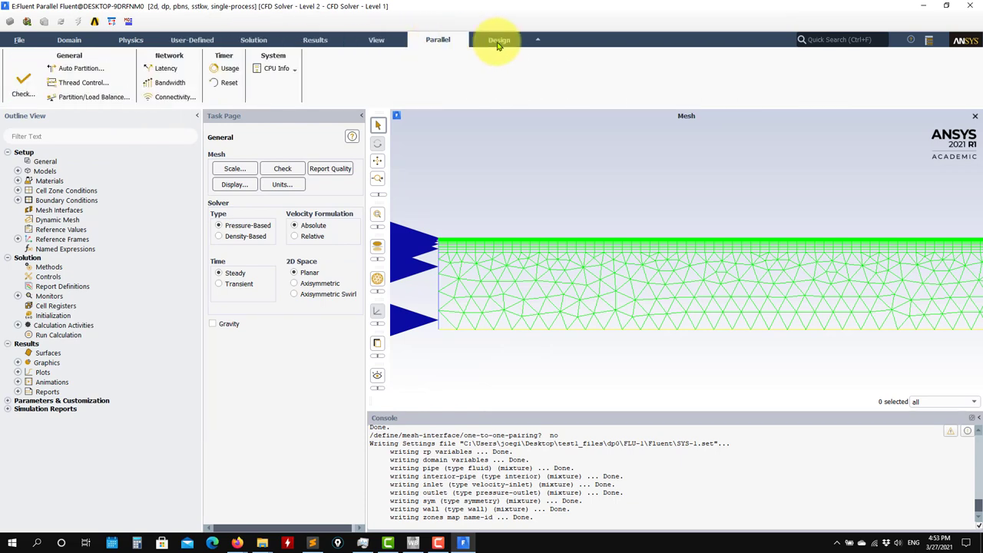
{"action": "left_click", "coordinate": [496, 40]}
{"action": "left_click", "coordinate": [69, 40]}
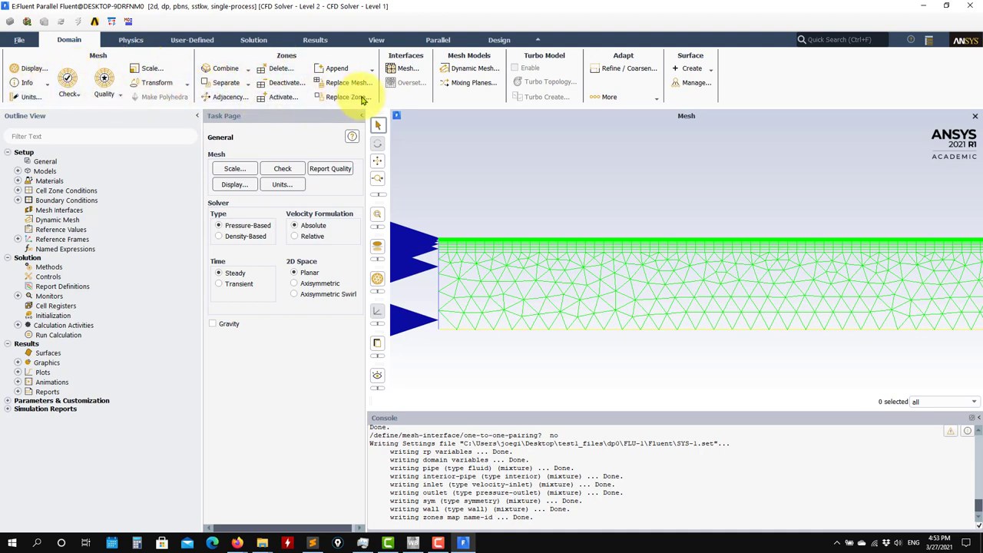
Look through the file options, including the list of formats available for import, without choosing any.
{"action": "left_click", "coordinate": [31, 43]}
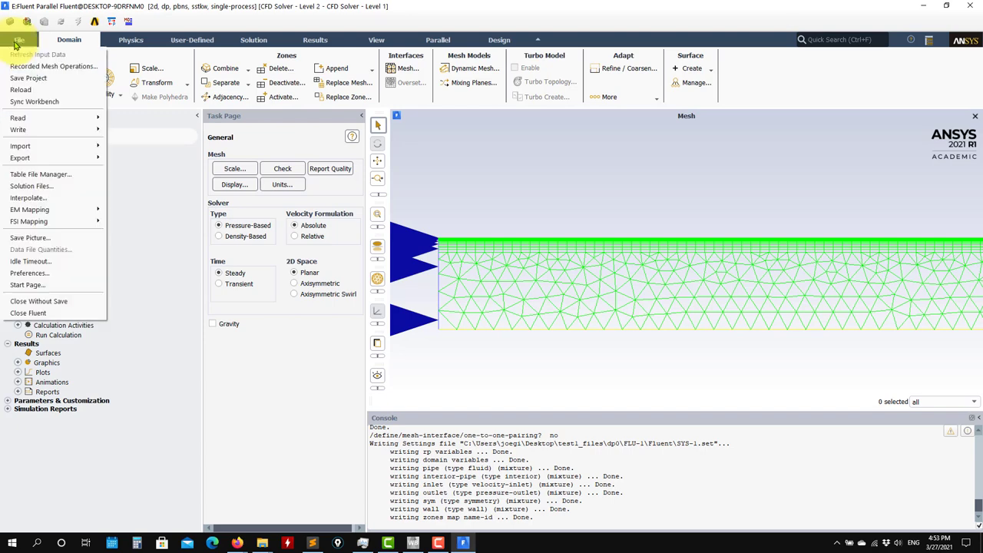
{"action": "left_click", "coordinate": [31, 44]}
{"action": "left_click", "coordinate": [31, 44]}
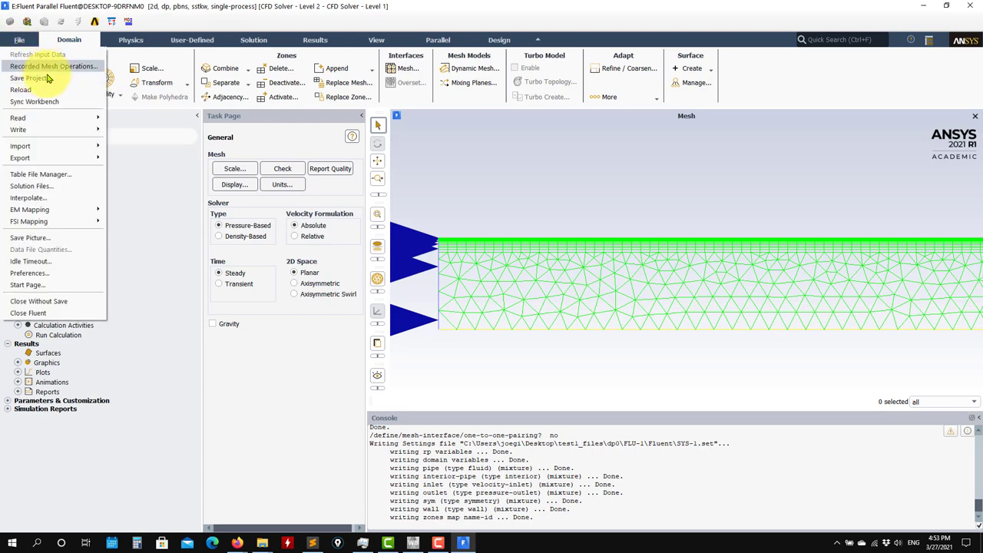
{"action": "mouse_move", "coordinate": [34, 119]}
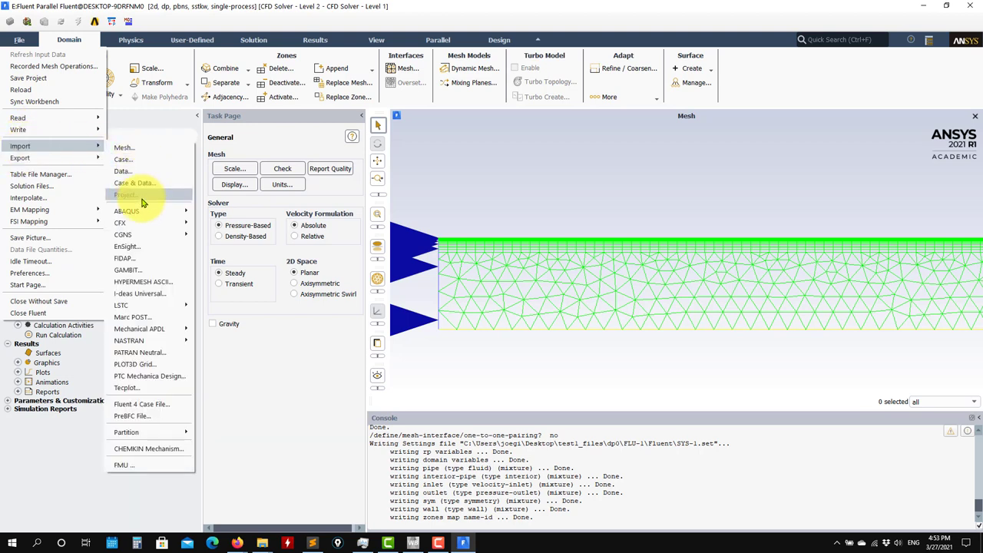
{"action": "mouse_move", "coordinate": [139, 225]}
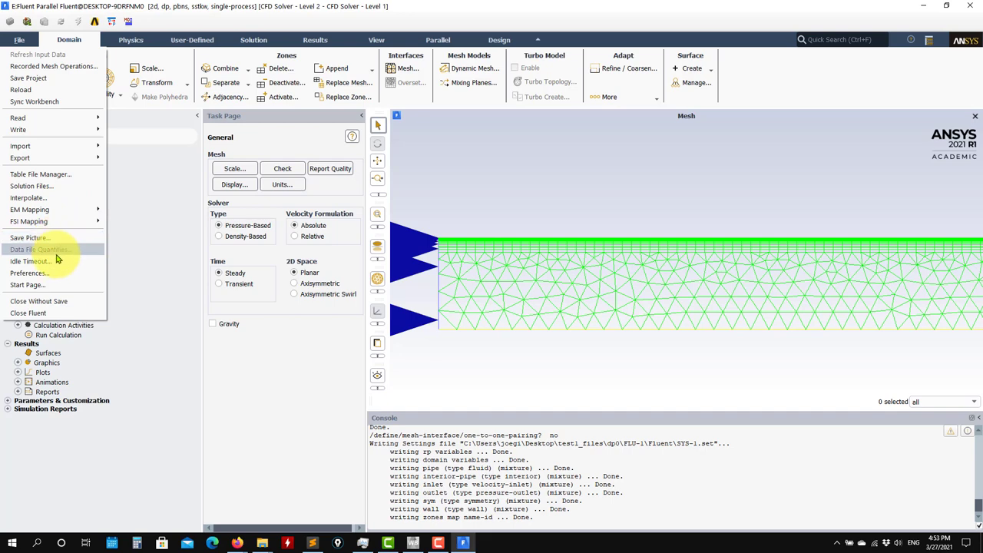
{"action": "left_click", "coordinate": [423, 459]}
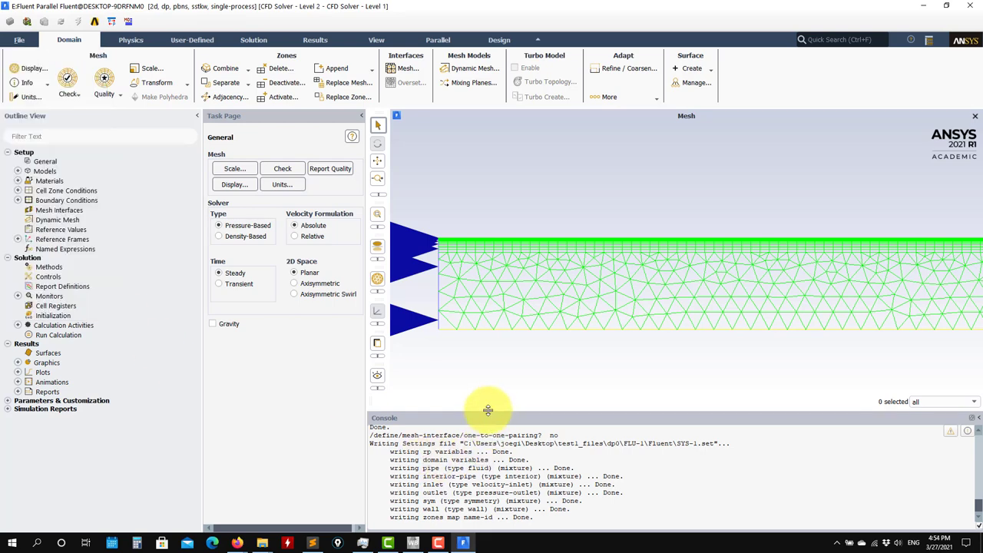
Enlarge the console, enter the file text menu and list its commands to locate read-settings.
{"action": "left_click_drag", "start_coordinate": [498, 409], "coordinate": [504, 376]}
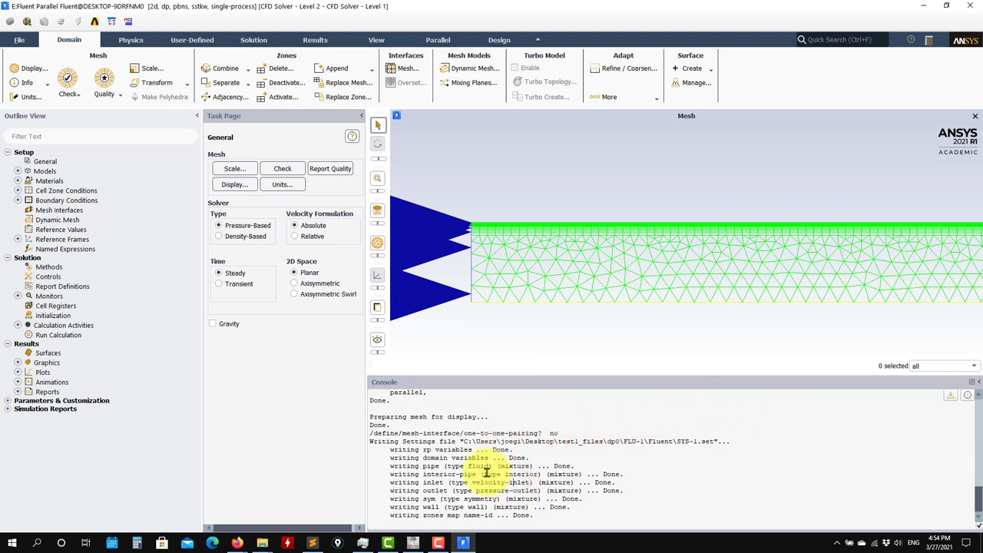
{"action": "key", "text": "Return"}
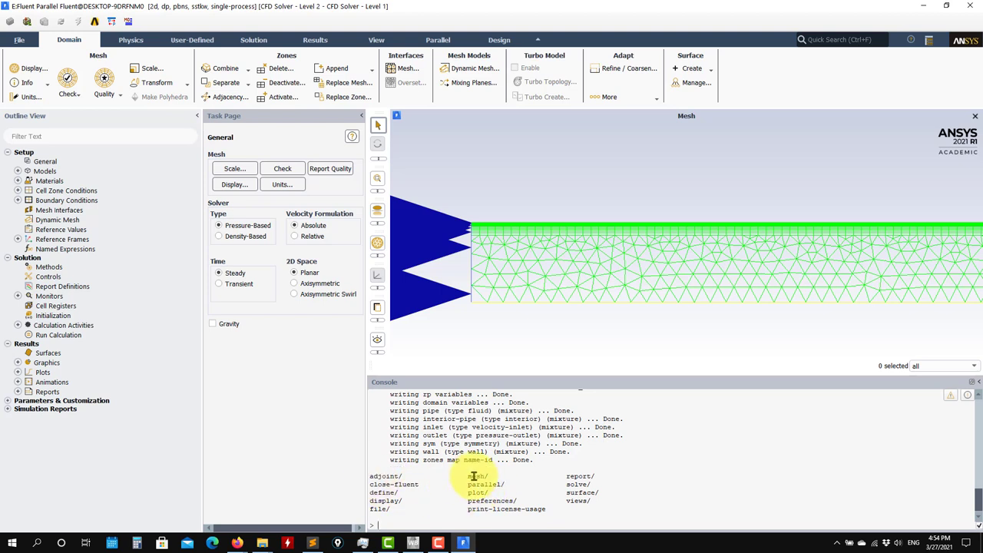
{"action": "key", "text": "Return"}
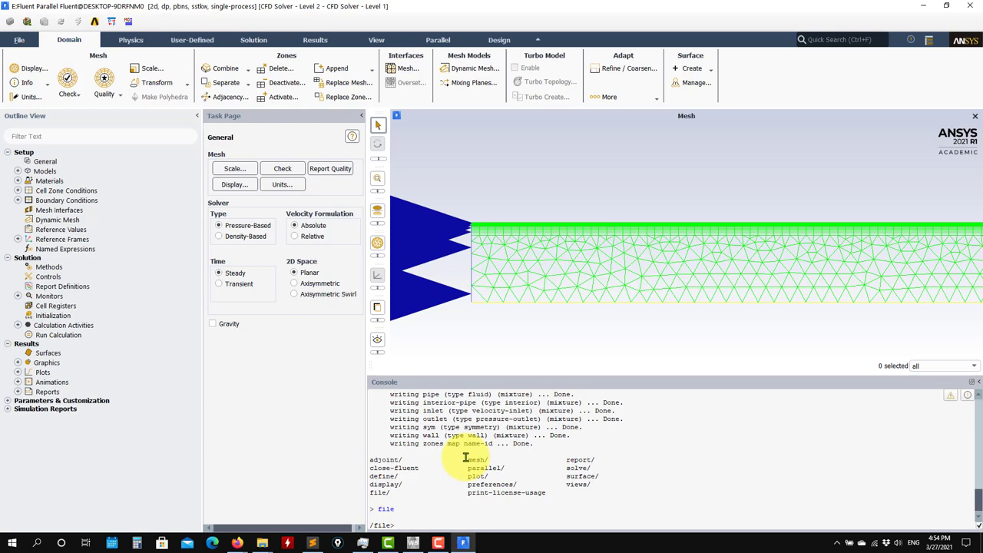
{"action": "key", "text": "Return"}
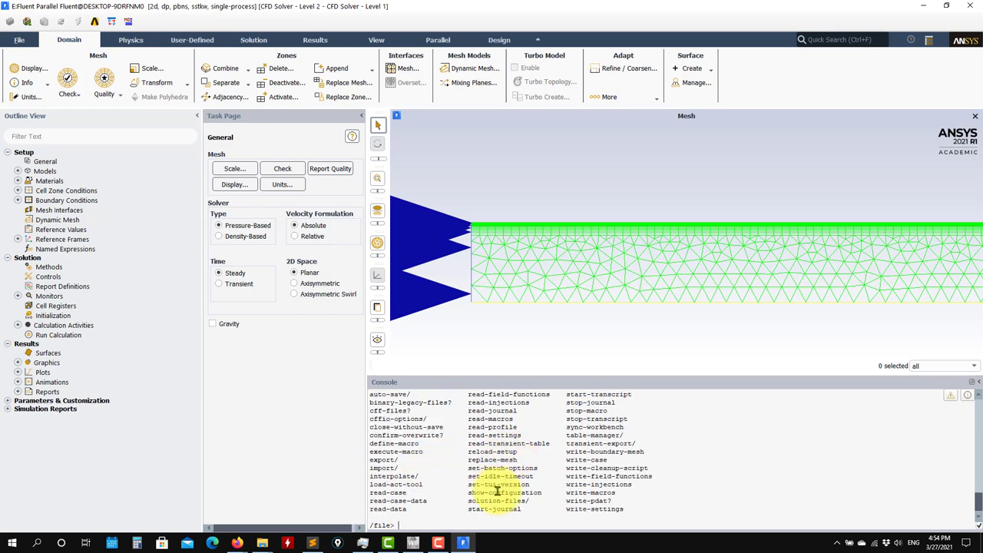
{"action": "scroll", "coordinate": [499, 497], "scroll_direction": "up", "scroll_amount": 3}
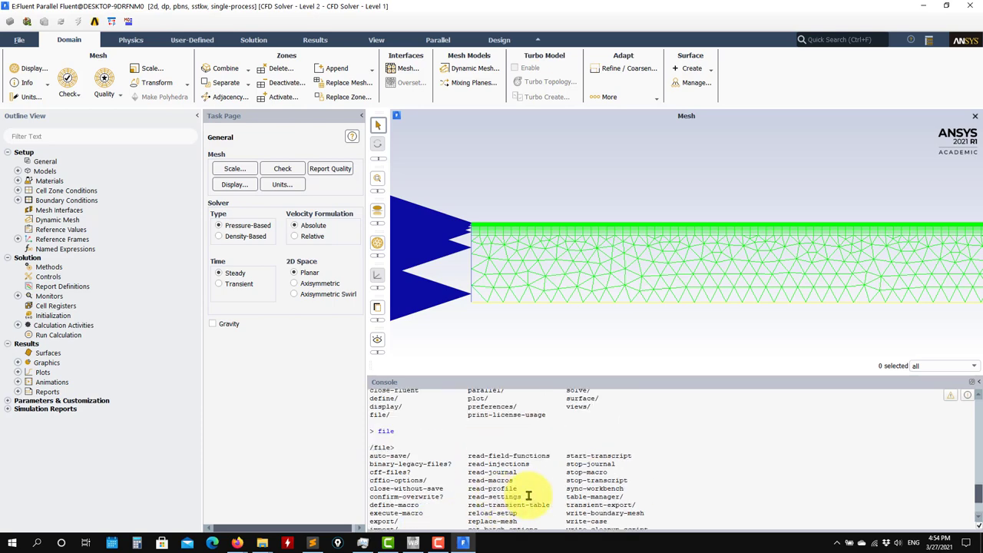
{"action": "scroll", "coordinate": [529, 495], "scroll_direction": "down", "scroll_amount": 2}
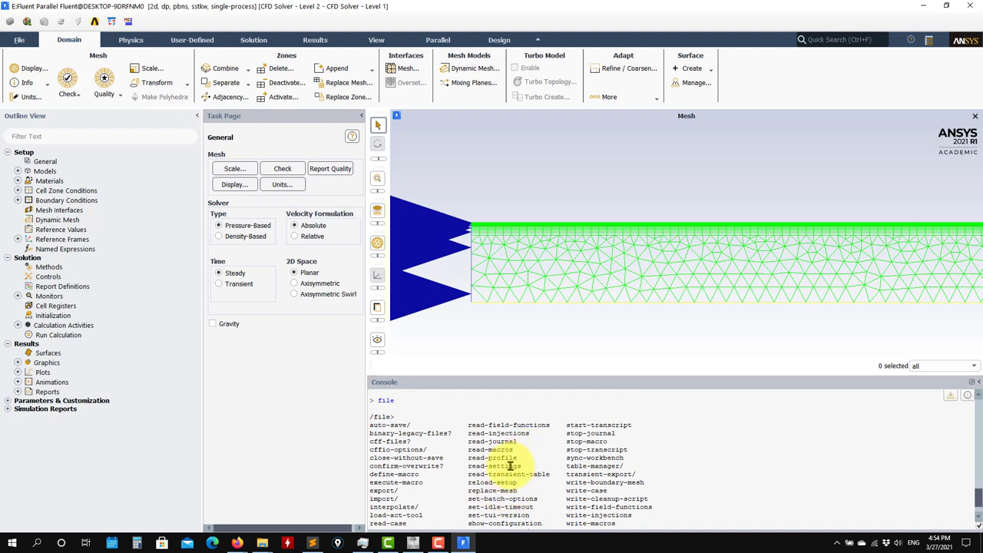
{"action": "triple_click", "coordinate": [510, 465]}
{"action": "left_click", "coordinate": [532, 465]}
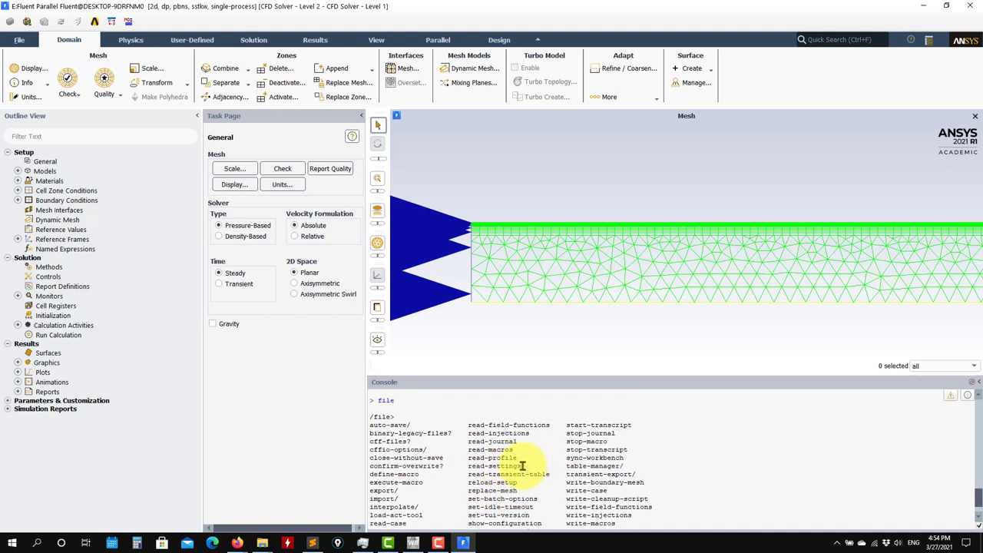
{"action": "left_click_drag", "start_coordinate": [521, 466], "coordinate": [470, 465]}
{"action": "scroll", "coordinate": [482, 466], "scroll_direction": "down", "scroll_amount": 2}
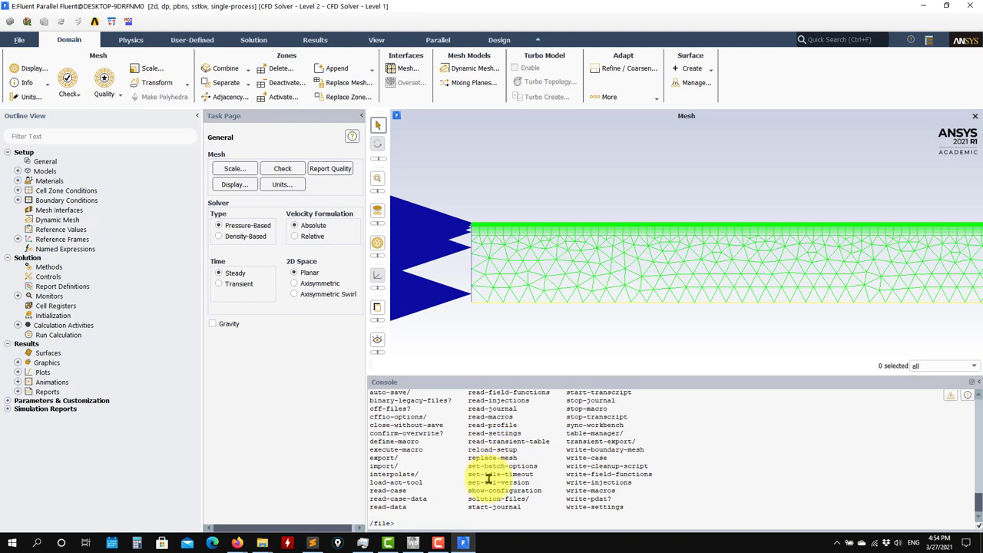
List the working directory with ls and load the case settings from SYS-1.set using read-settings.
{"action": "type", "text": "ls"}
{"action": "key", "text": "Return"}
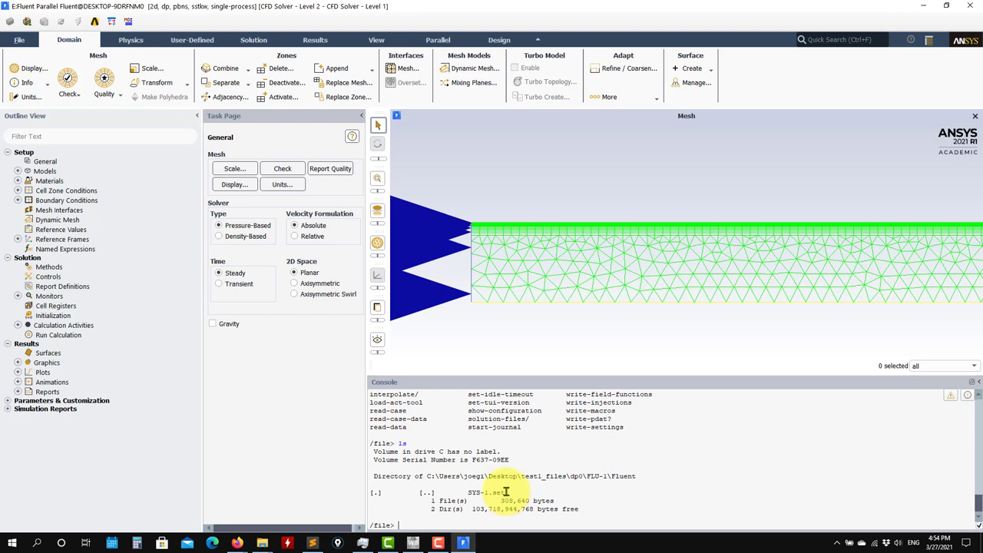
{"action": "left_click_drag", "start_coordinate": [506, 492], "coordinate": [479, 493]}
{"action": "key", "text": "Return"}
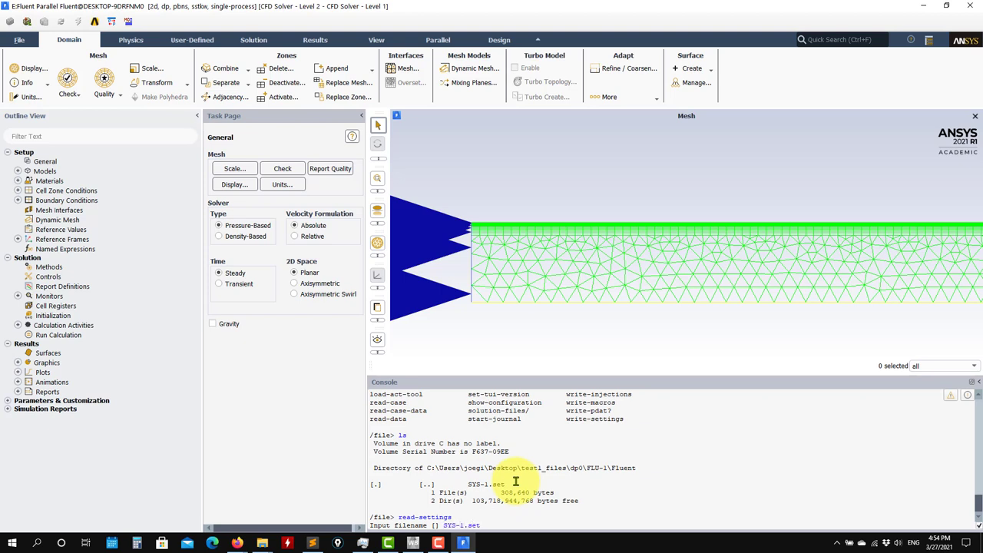
{"action": "key", "text": "Return"}
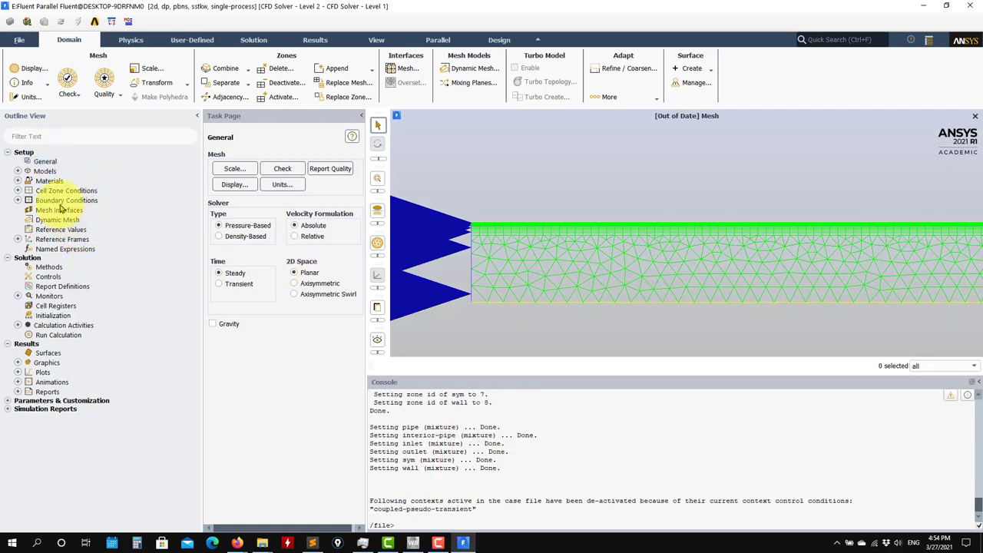
Expand the cell zone and boundary conditions to check them, and initialize the solution with Hybrid Initialization.
{"action": "left_click", "coordinate": [18, 200]}
{"action": "left_click", "coordinate": [17, 190]}
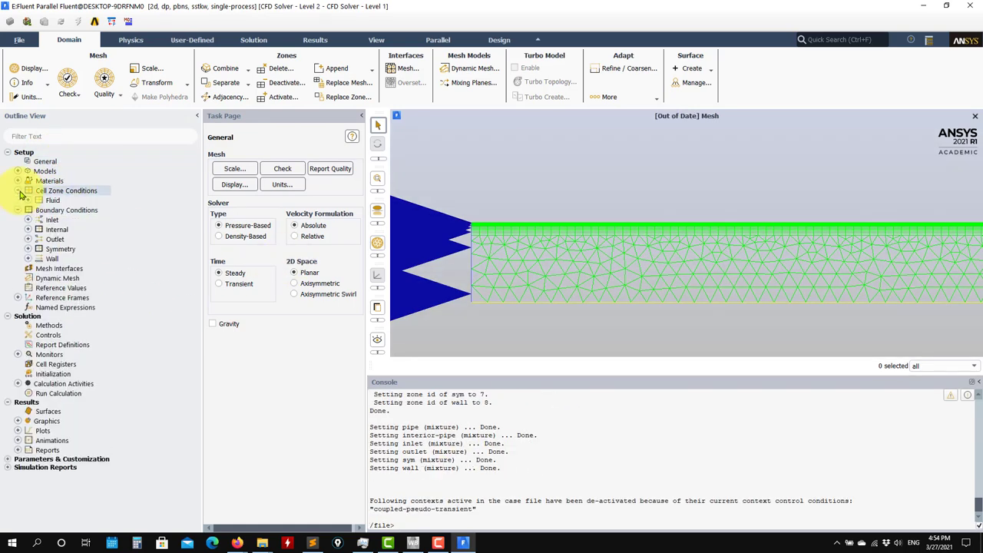
{"action": "left_click", "coordinate": [69, 376]}
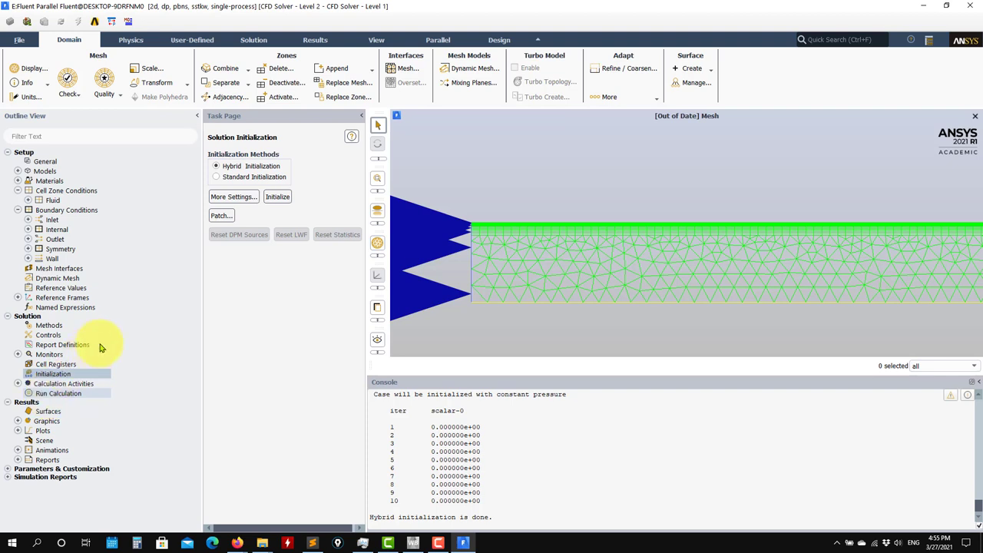
Set the number of iterations to 100, start the calculation and interrupt it before it completes.
{"action": "left_click", "coordinate": [28, 392]}
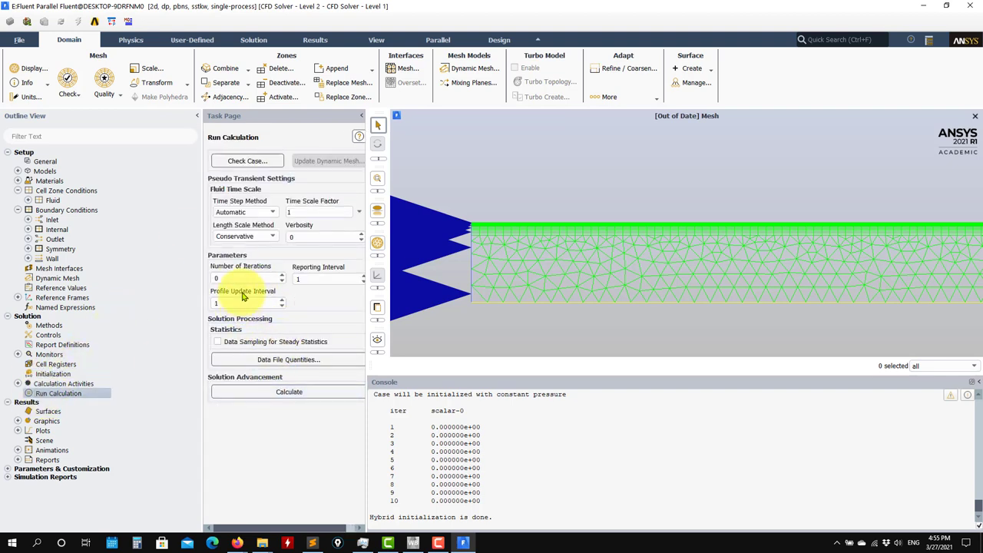
{"action": "double_click", "coordinate": [258, 275]}
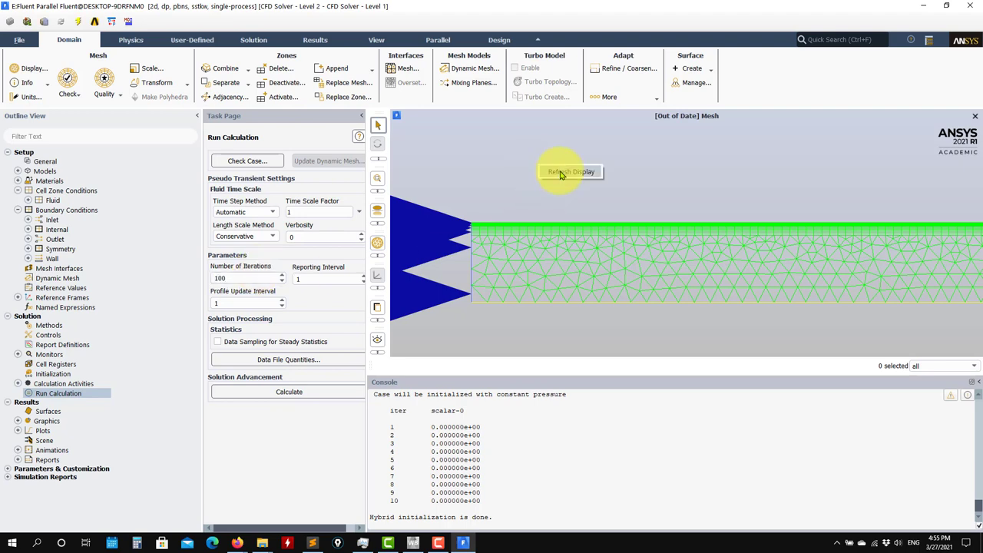
{"action": "left_click", "coordinate": [539, 169]}
{"action": "left_click", "coordinate": [222, 391]}
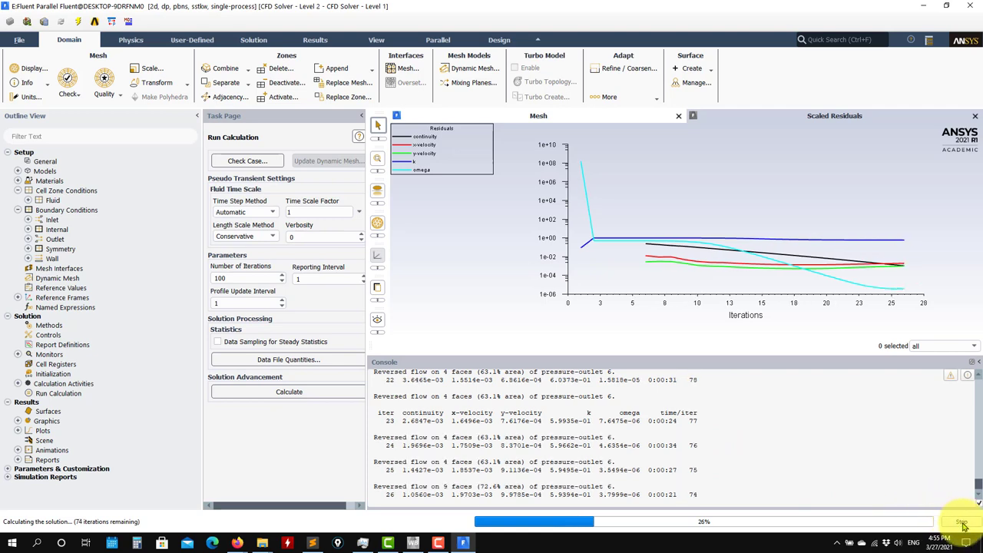
{"action": "left_click", "coordinate": [957, 521]}
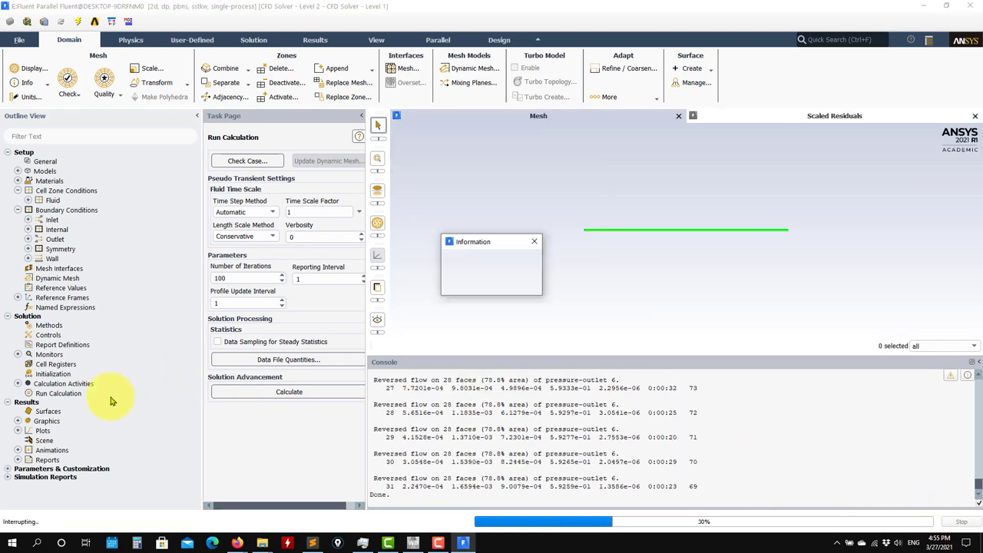
{"action": "left_click", "coordinate": [506, 281]}
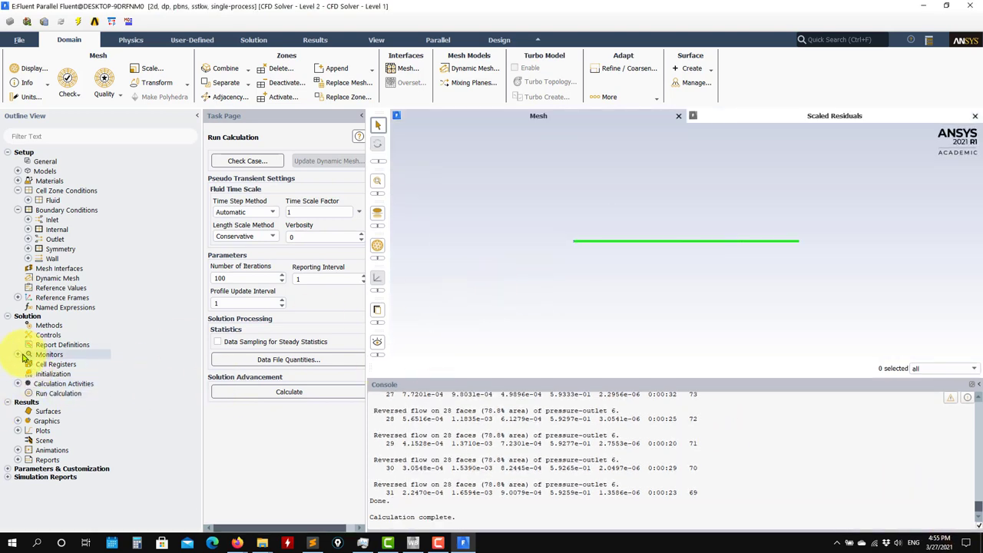
Create and display a filled contour plot of static pressure named contour-1 and close its settings.
{"action": "left_click", "coordinate": [17, 421]}
{"action": "double_click", "coordinate": [49, 442]}
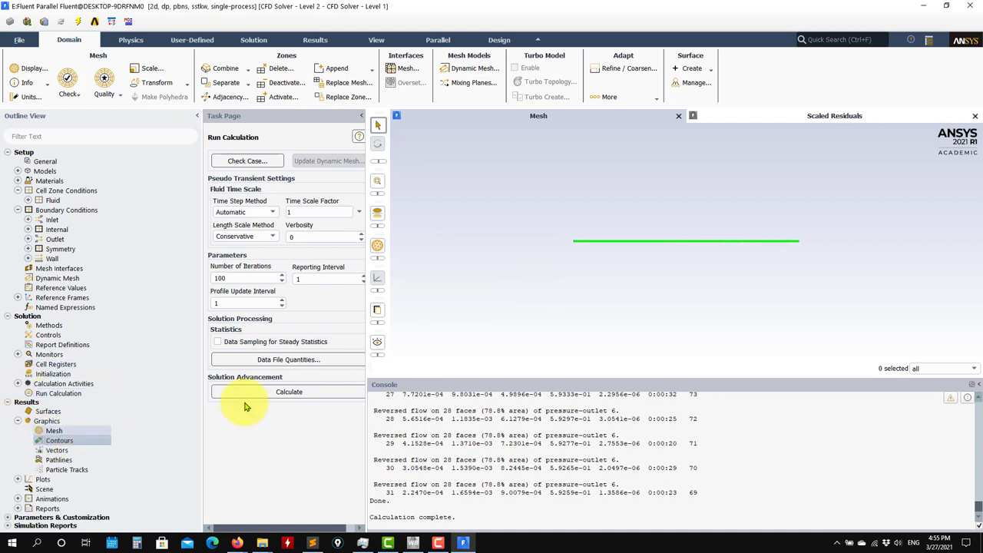
{"action": "left_click", "coordinate": [289, 503]}
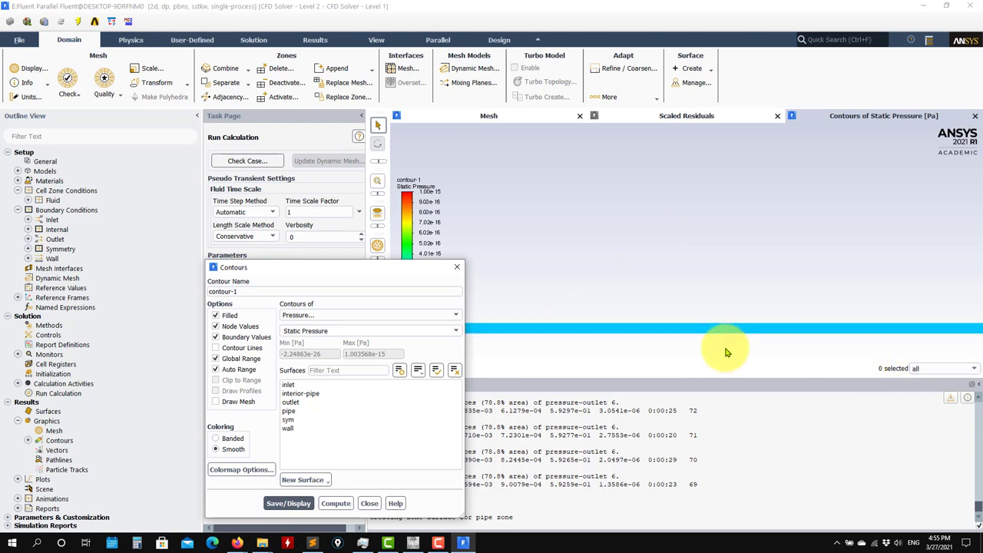
{"action": "left_click", "coordinate": [382, 504]}
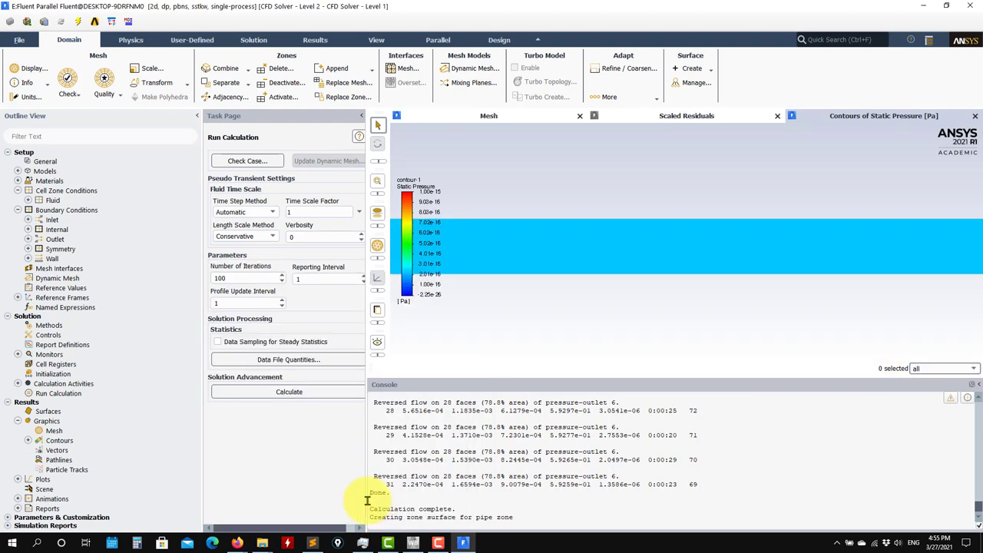
Switch to File Explorer, browse to the dp0\FLU\Fluent folder and copy the SYS.set file.
{"action": "mouse_move", "coordinate": [261, 543]}
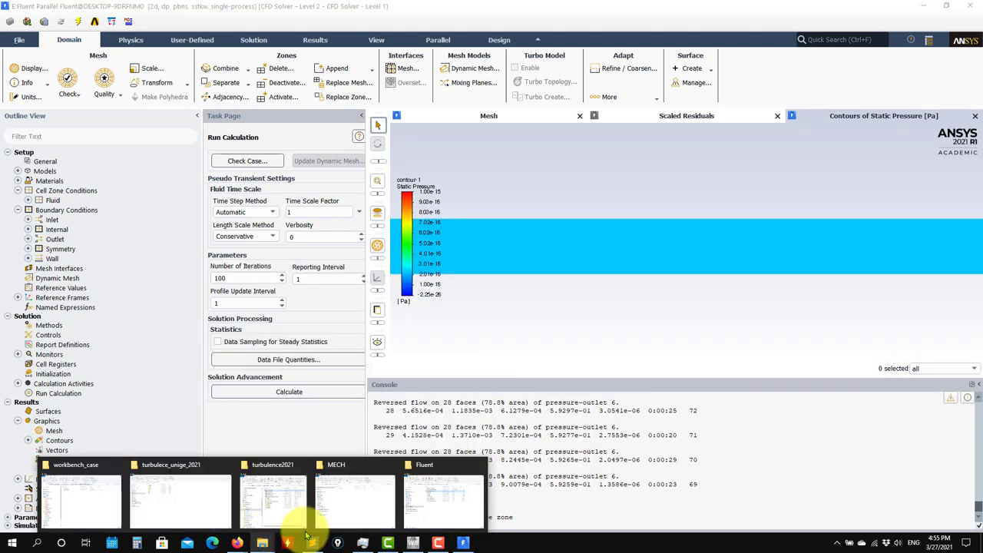
{"action": "left_click", "coordinate": [351, 500]}
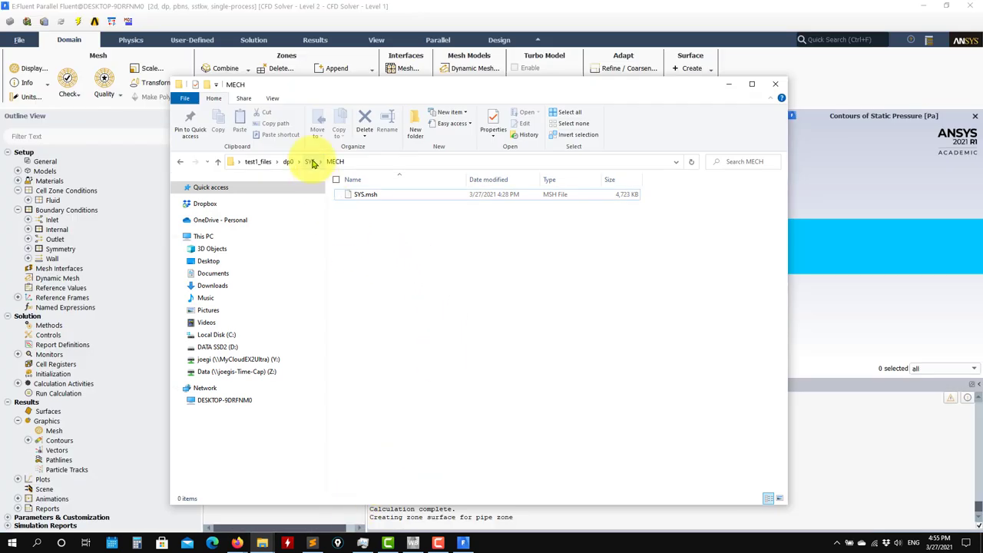
{"action": "left_click", "coordinate": [310, 162]}
{"action": "left_click", "coordinate": [289, 161]}
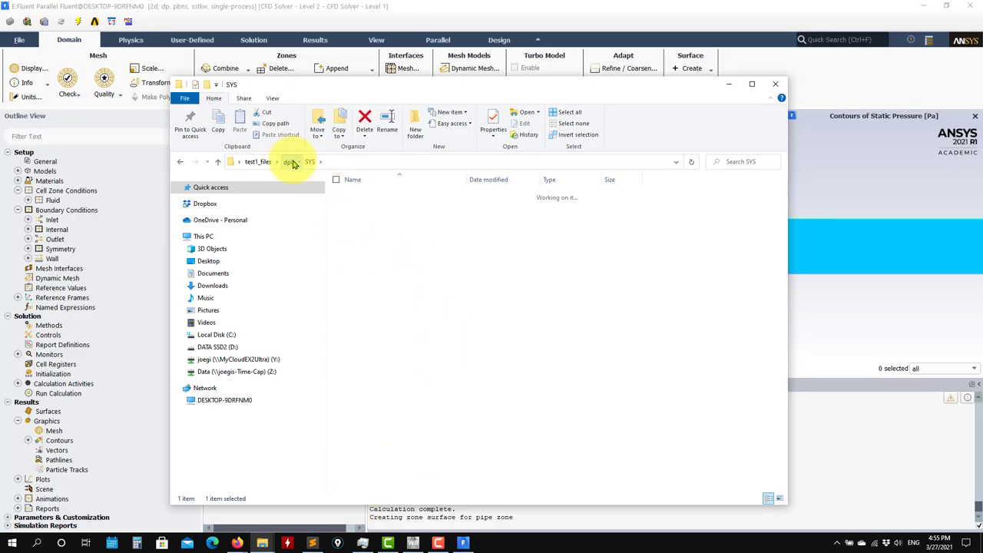
{"action": "double_click", "coordinate": [363, 194]}
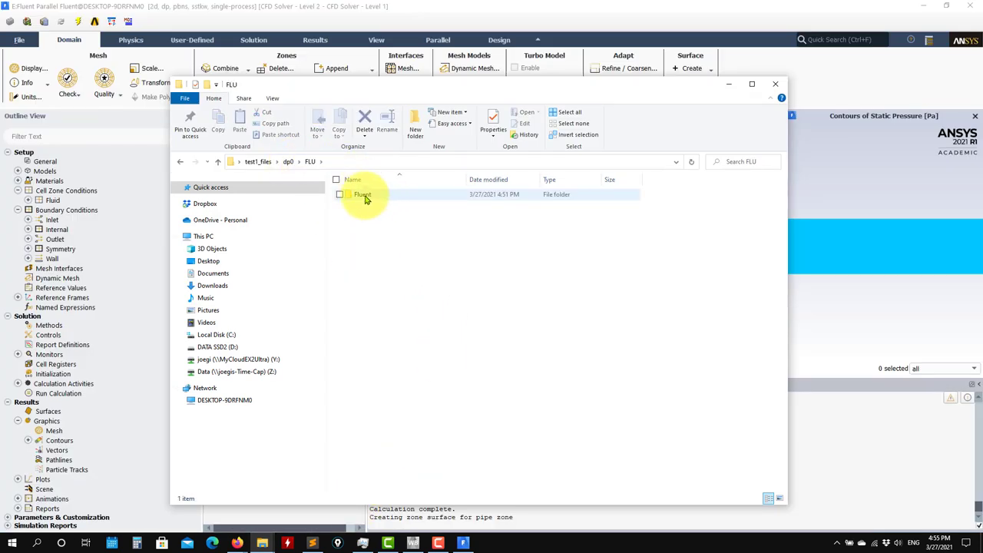
{"action": "double_click", "coordinate": [362, 194]}
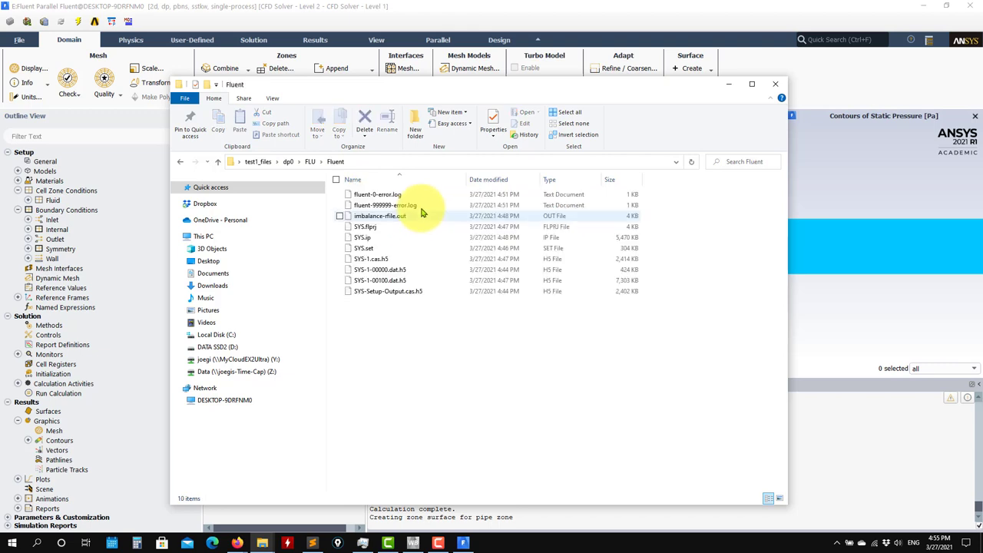
{"action": "left_click", "coordinate": [371, 247]}
{"action": "right_click", "coordinate": [367, 248]}
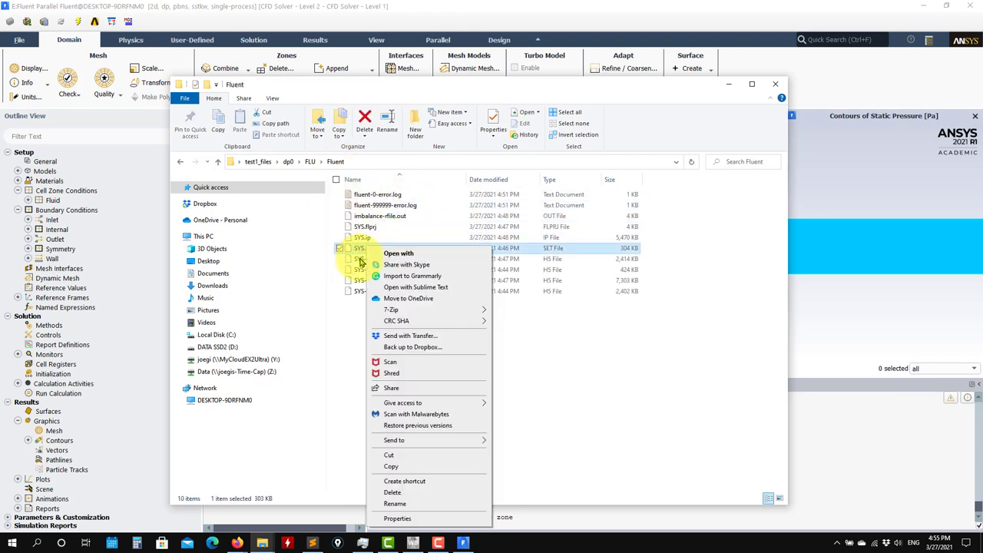
{"action": "left_click", "coordinate": [418, 466]}
Go to the dp0\FLU-1\Fluent folder and paste the copied SYS.set file there.
{"action": "left_click", "coordinate": [219, 162]}
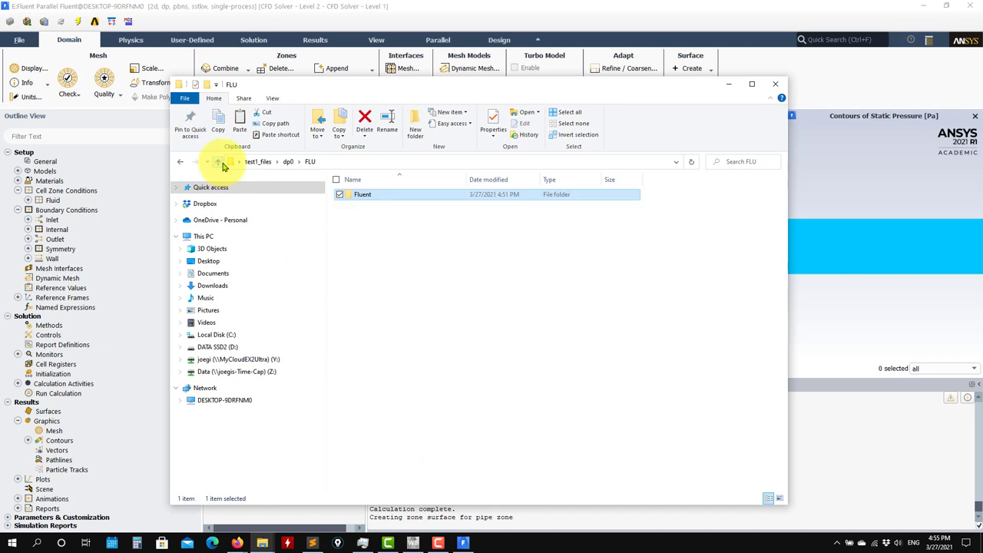
{"action": "left_click", "coordinate": [218, 161]}
{"action": "left_click", "coordinate": [363, 206]}
{"action": "double_click", "coordinate": [364, 206]}
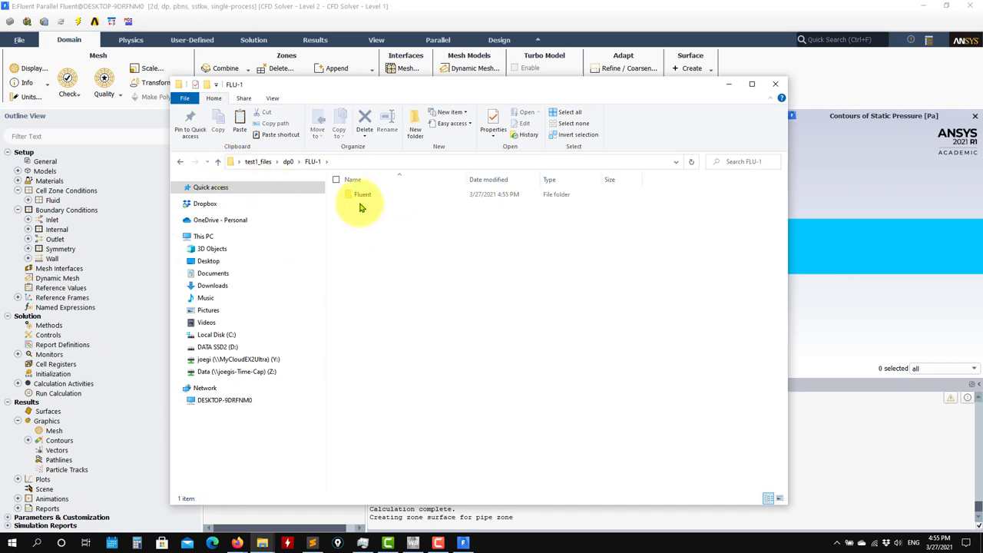
{"action": "double_click", "coordinate": [358, 196]}
{"action": "right_click", "coordinate": [387, 233]}
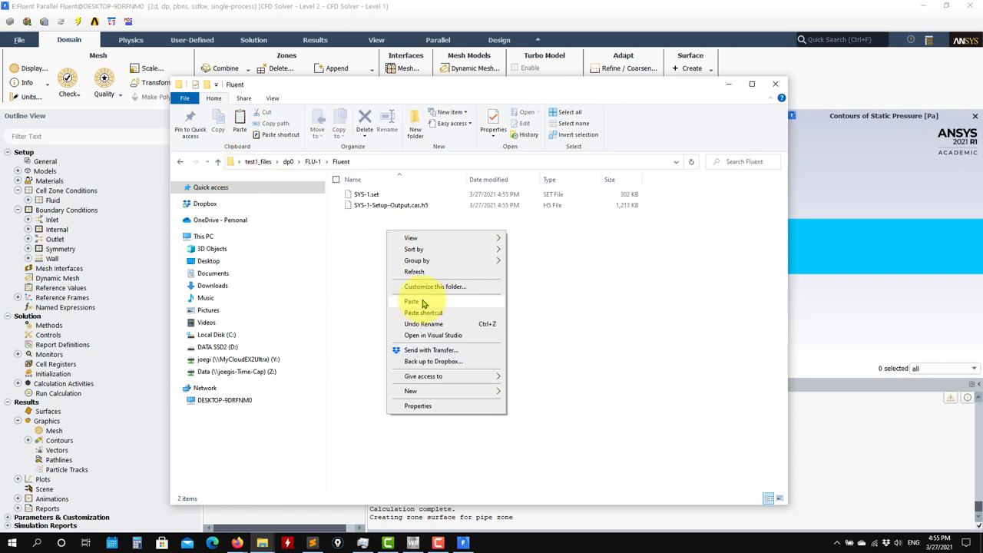
{"action": "left_click", "coordinate": [417, 293]}
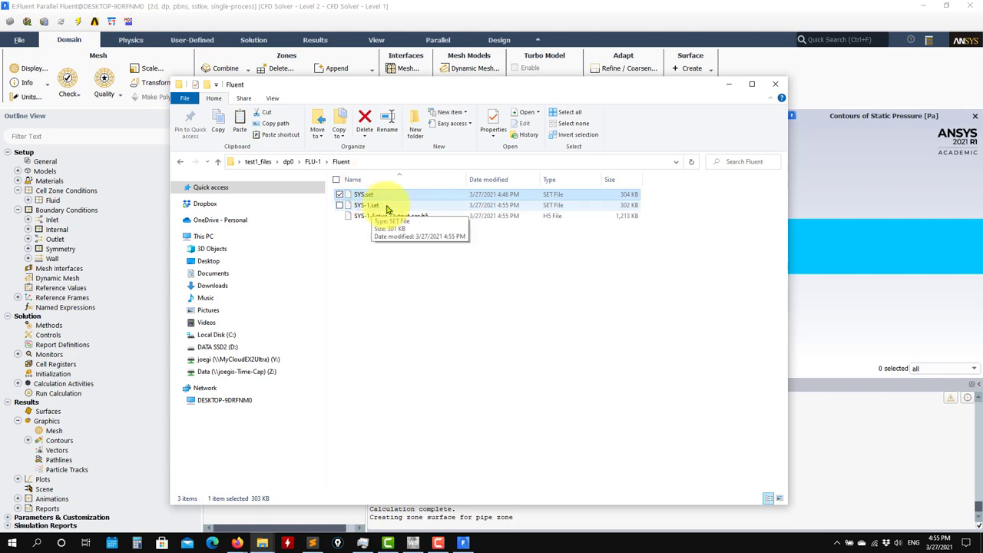
Return to the Fluent console, enter the file menu and load SYS.set using read-settings.
{"action": "left_click", "coordinate": [808, 406]}
{"action": "type", "text": "file"}
{"action": "key", "text": "Return"}
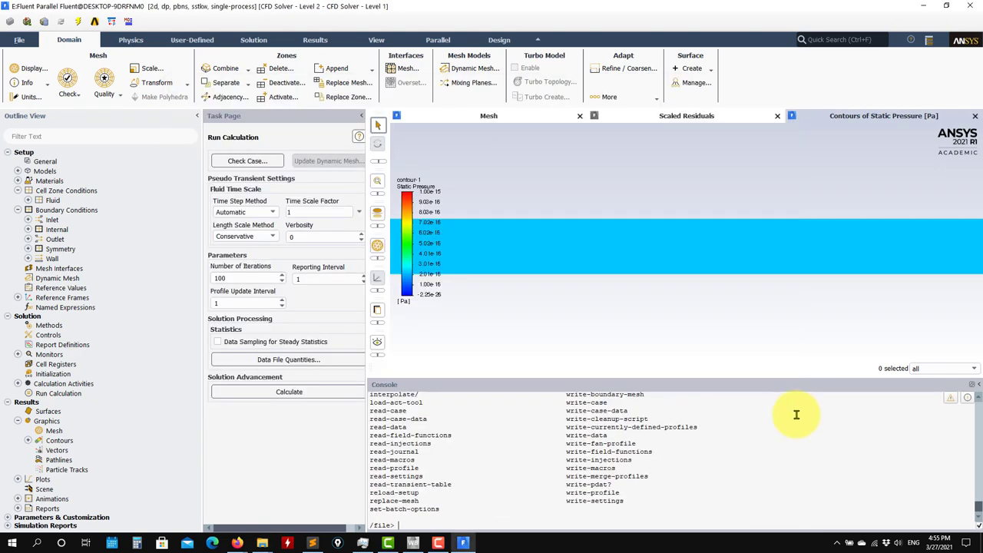
{"action": "key", "text": "Return"}
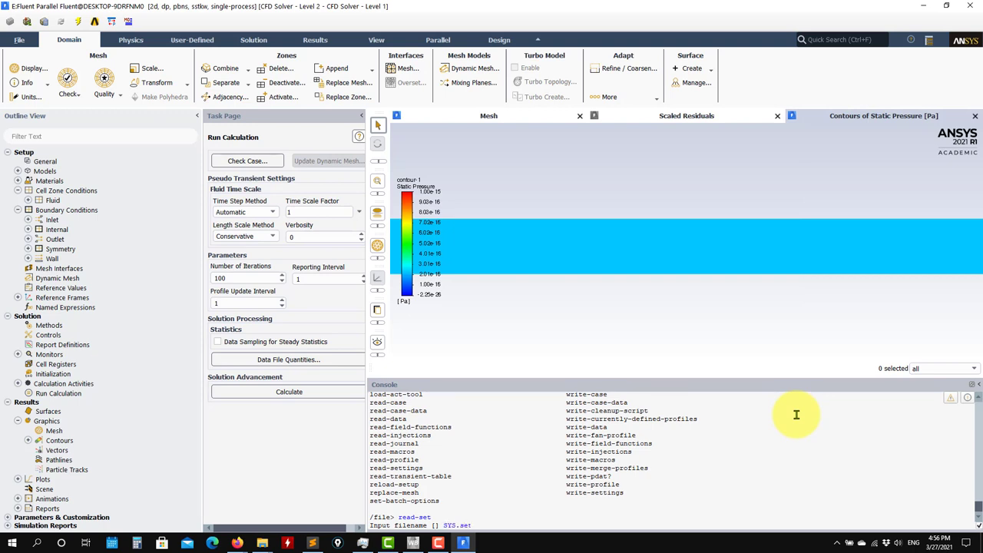
{"action": "key", "text": "Return"}
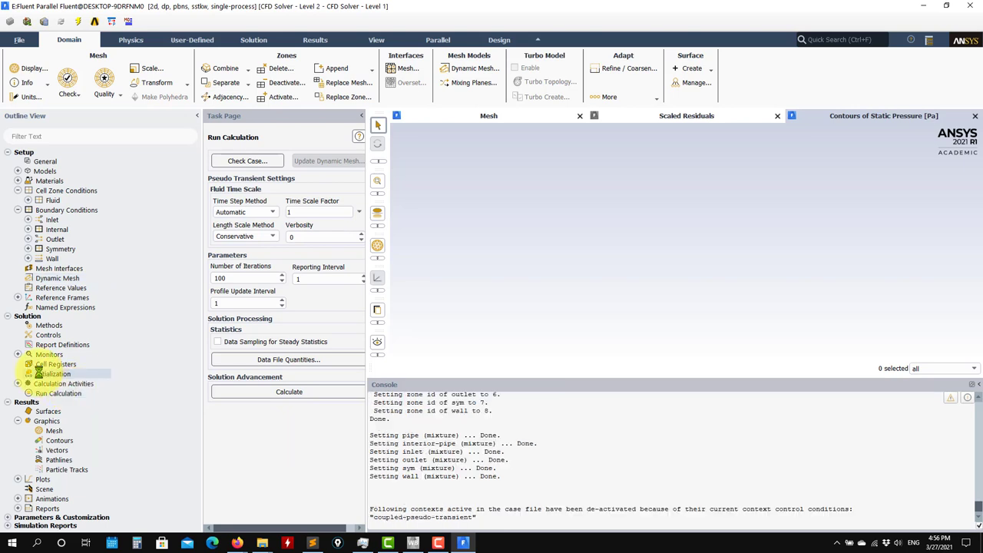
Initialize the solution with Standard Initialization, discarding the unsaved data, and start the calculation with 1000 iterations.
{"action": "left_click", "coordinate": [103, 374]}
{"action": "left_click", "coordinate": [233, 409]}
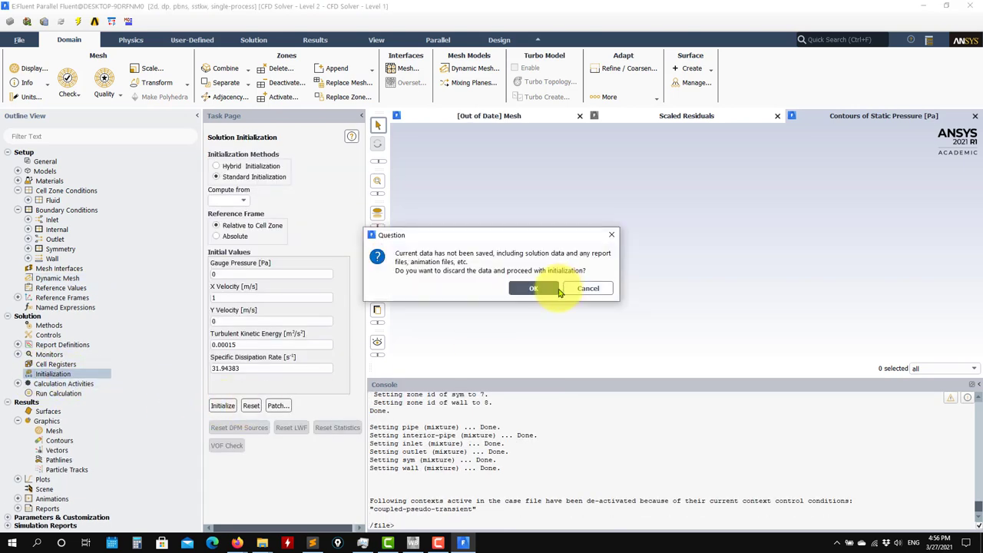
{"action": "left_click", "coordinate": [537, 288]}
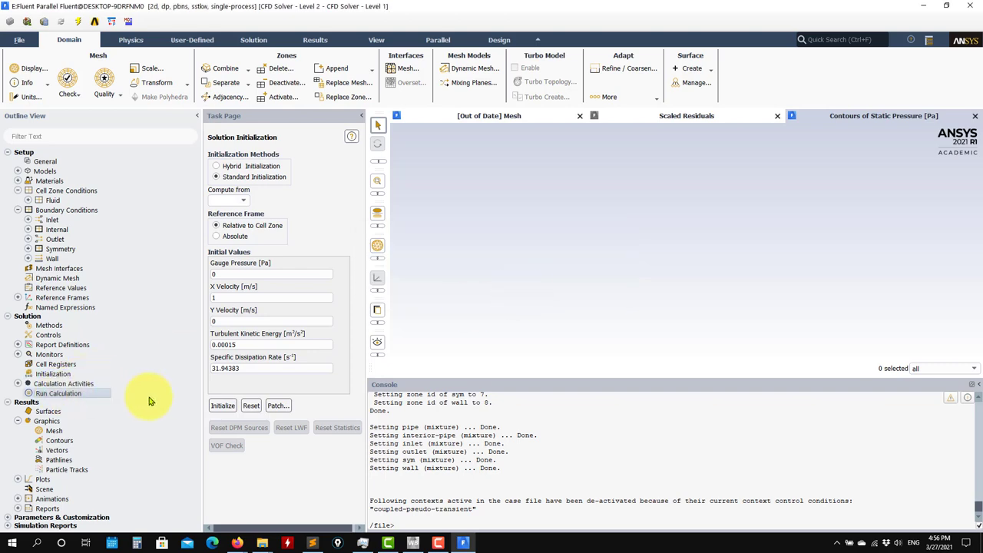
{"action": "left_click", "coordinate": [259, 393]}
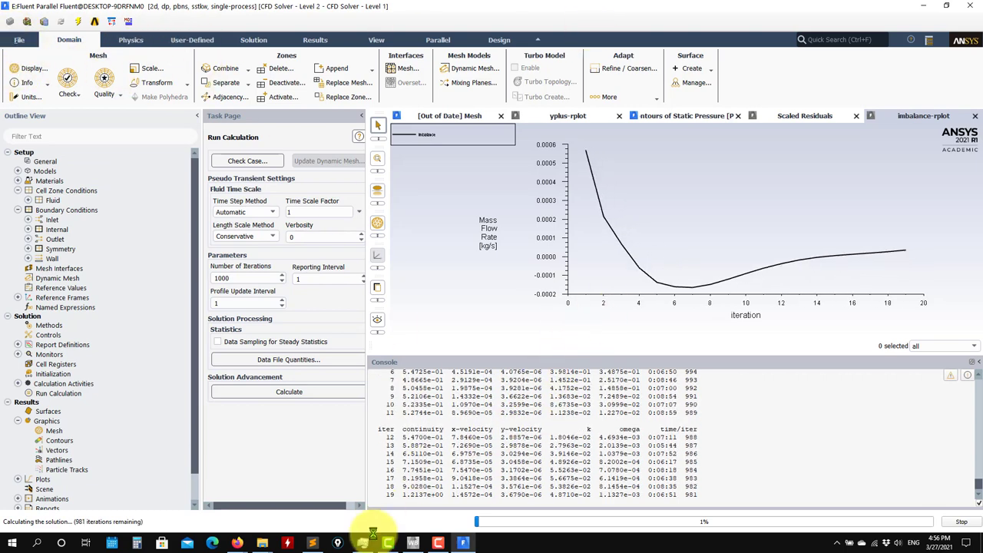
Switch to Workbench, find SYS.set of the first Fluent case in the project files list and open its containing folder.
{"action": "left_click", "coordinate": [412, 543]}
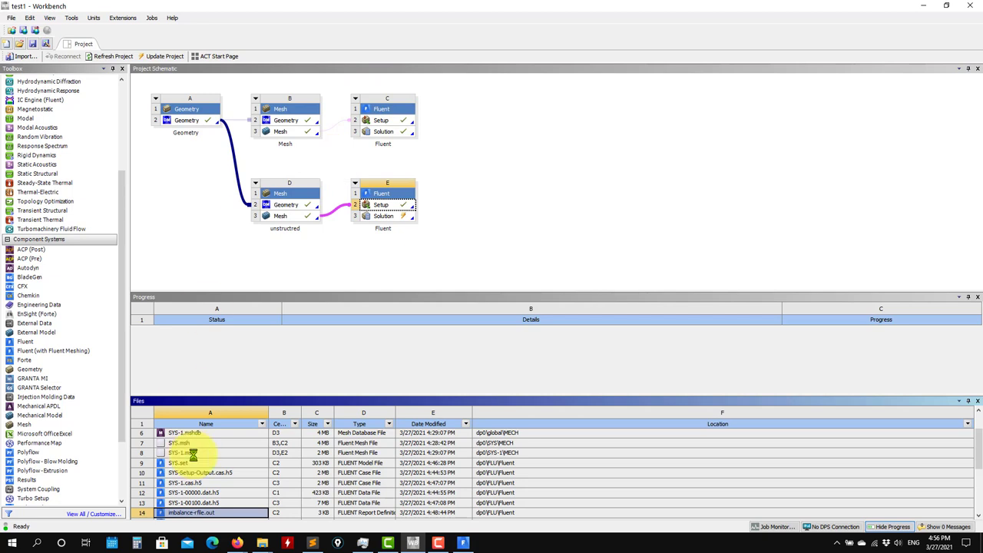
{"action": "left_click", "coordinate": [222, 473]}
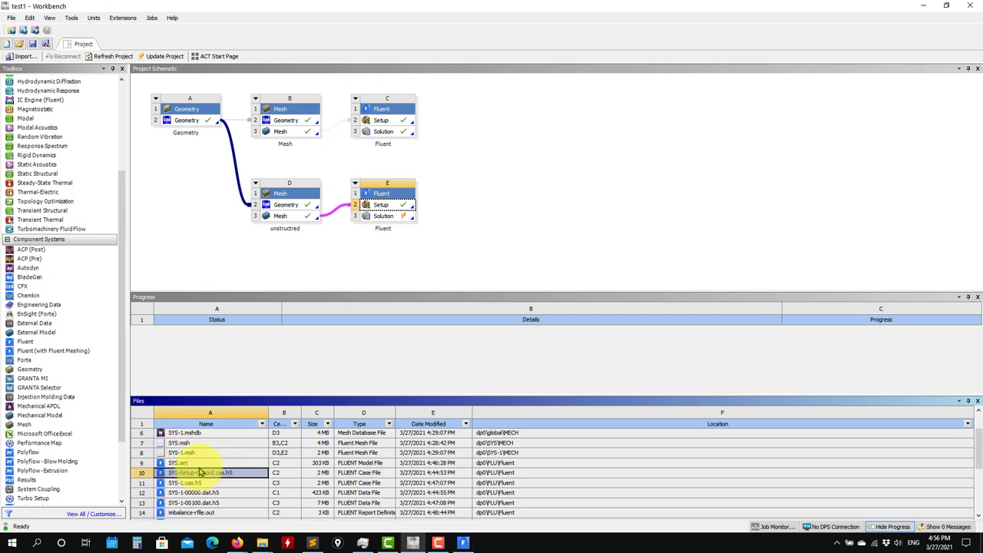
{"action": "left_click", "coordinate": [183, 462]}
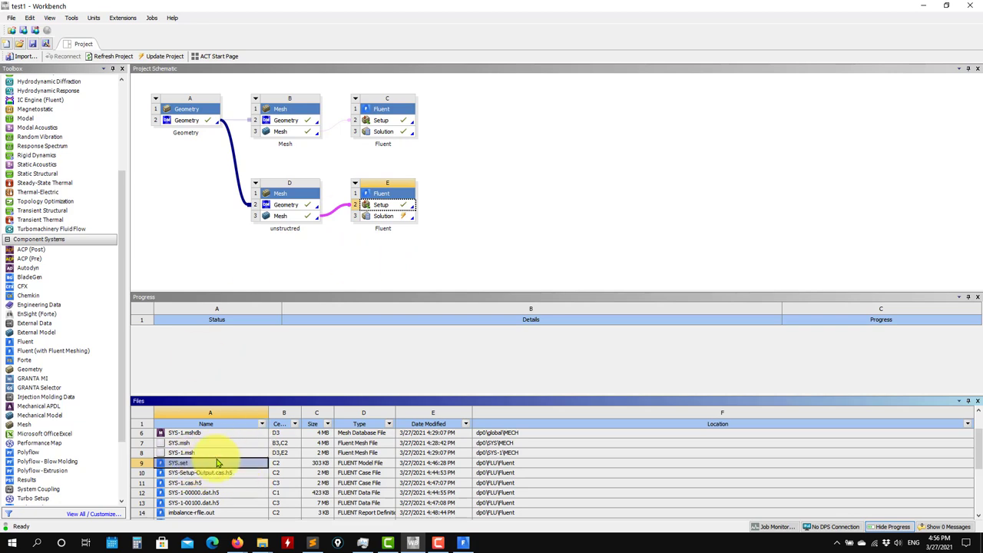
{"action": "right_click", "coordinate": [245, 466]}
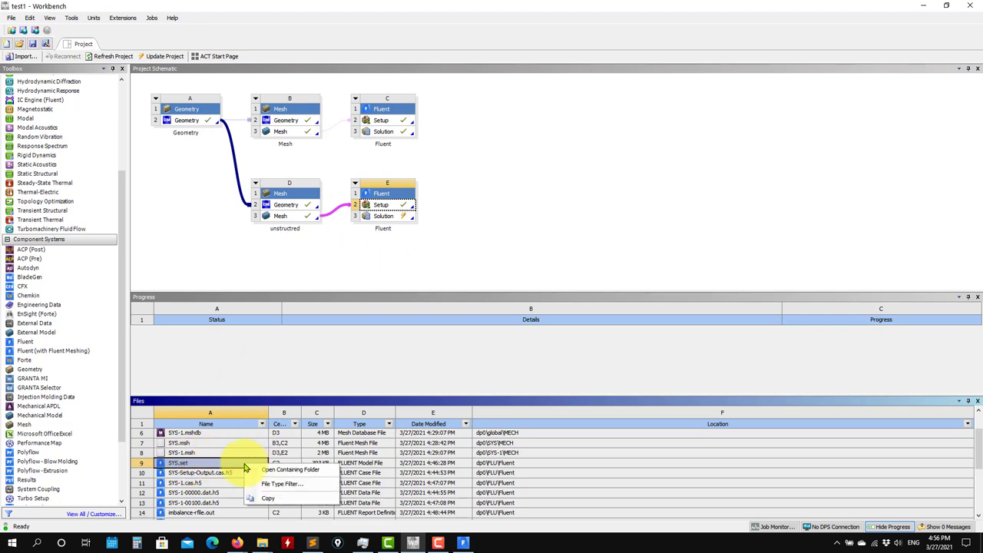
{"action": "left_click", "coordinate": [306, 470]}
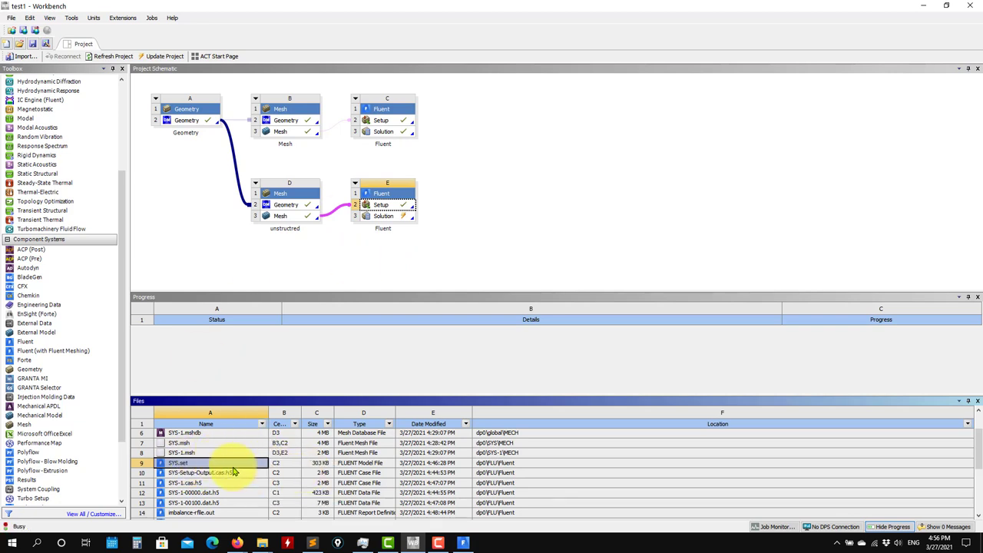
{"action": "left_click", "coordinate": [261, 546]}
{"action": "left_click", "coordinate": [451, 496]}
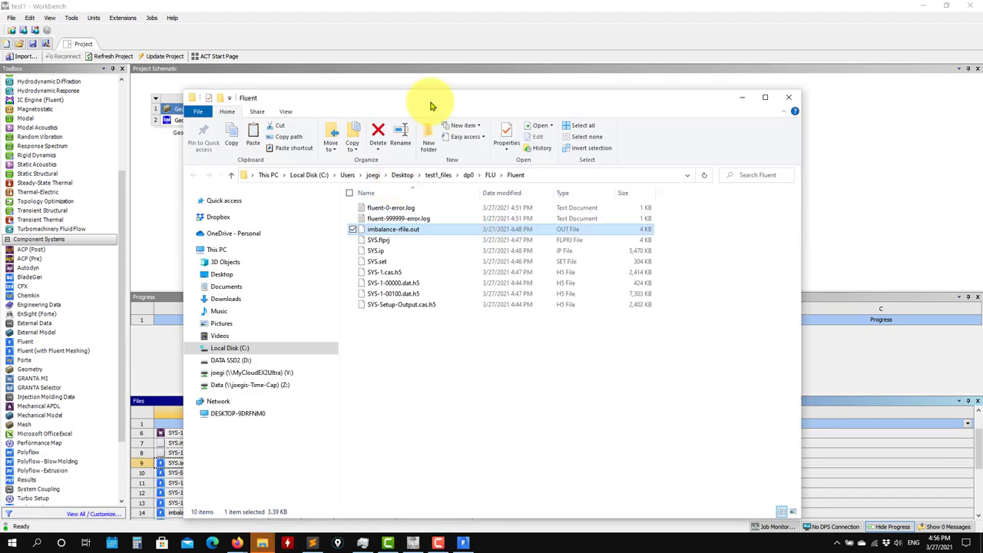
Move the folder window aside so the project files list is uncovered, and copy SYS.set from the FLU\Fluent folder.
{"action": "left_click_drag", "start_coordinate": [430, 106], "coordinate": [669, 67]}
{"action": "left_click", "coordinate": [621, 222]}
{"action": "right_click", "coordinate": [623, 222]}
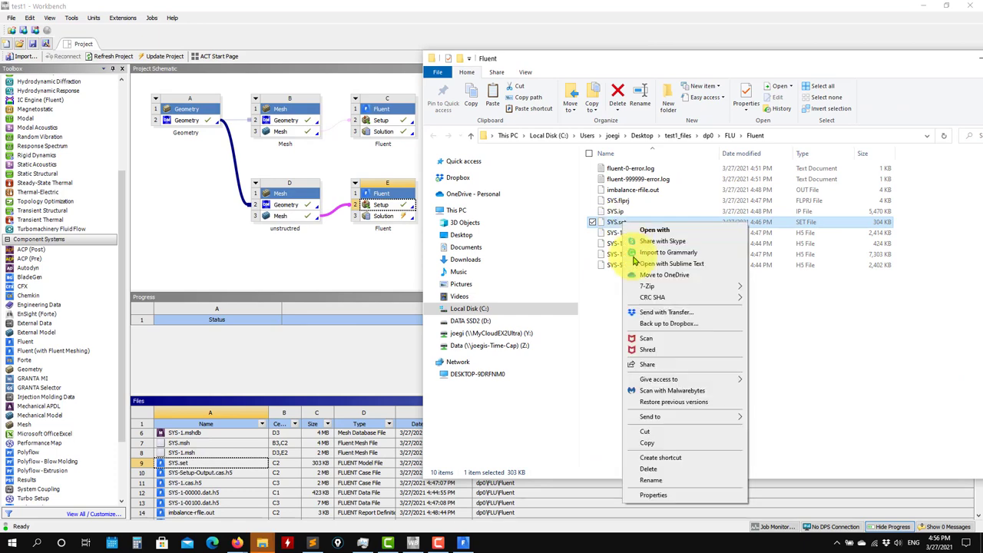
{"action": "left_click", "coordinate": [647, 443]}
Check the second Fluent case's entries in the project files list and inspect the dp0\FLU-1\Fluent folder, putting the folder window away when finished.
{"action": "scroll", "coordinate": [200, 465], "scroll_direction": "down", "scroll_amount": 4}
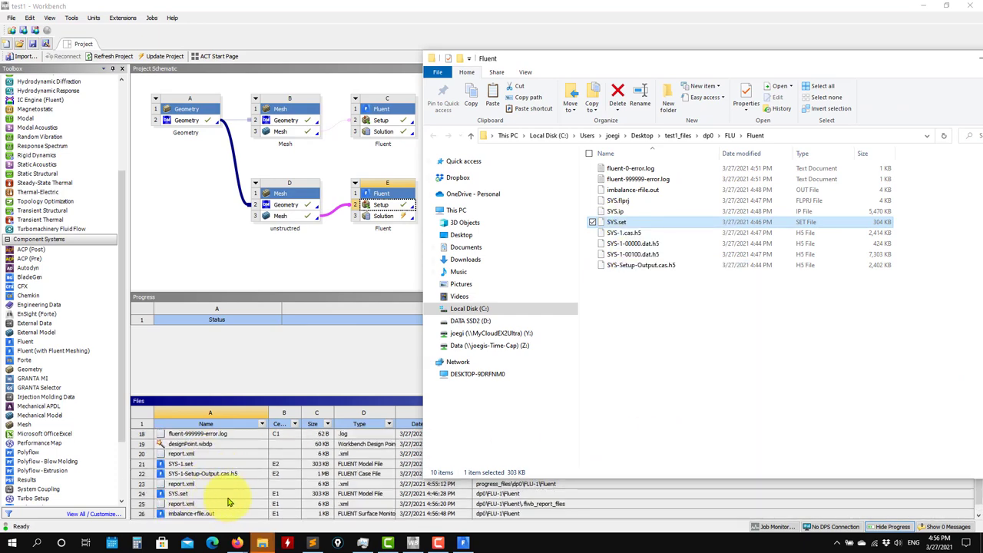
{"action": "scroll", "coordinate": [218, 505], "scroll_direction": "down", "scroll_amount": 1}
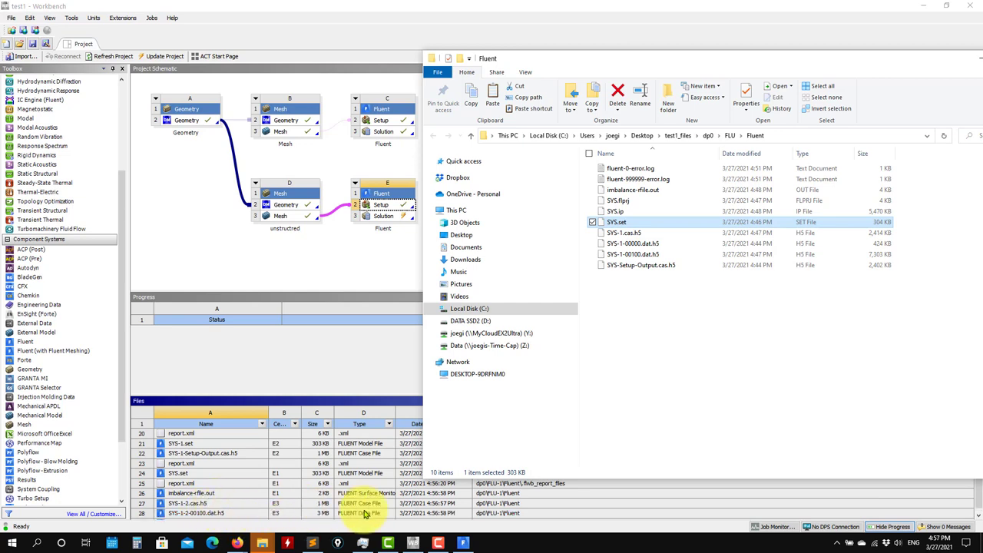
{"action": "scroll", "coordinate": [344, 484], "scroll_direction": "up", "scroll_amount": 2}
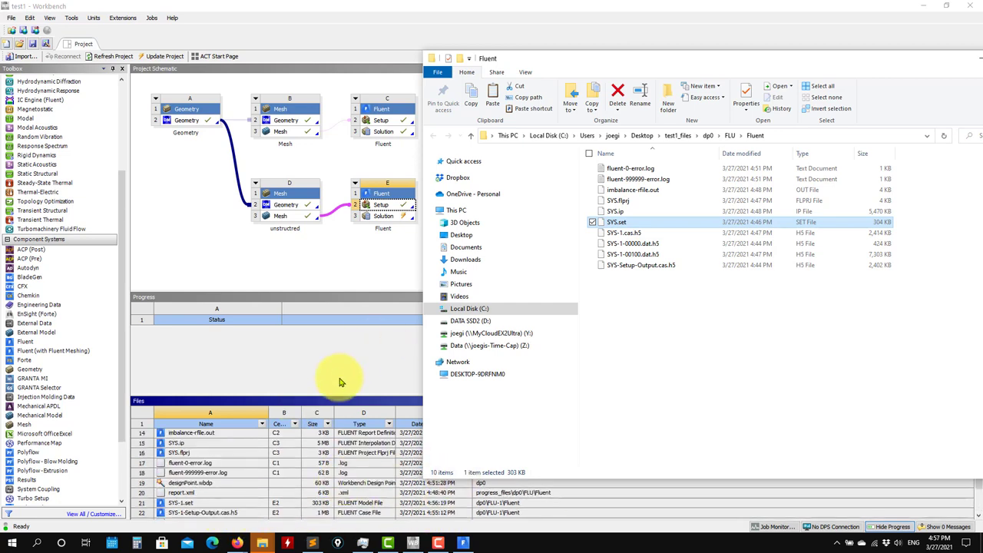
{"action": "left_click", "coordinate": [471, 136]}
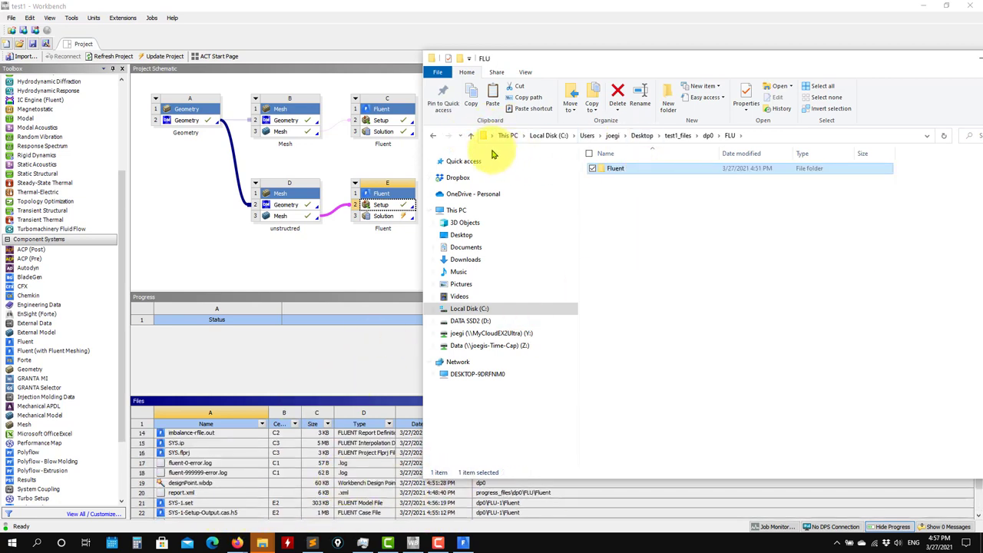
{"action": "left_click", "coordinate": [470, 135]}
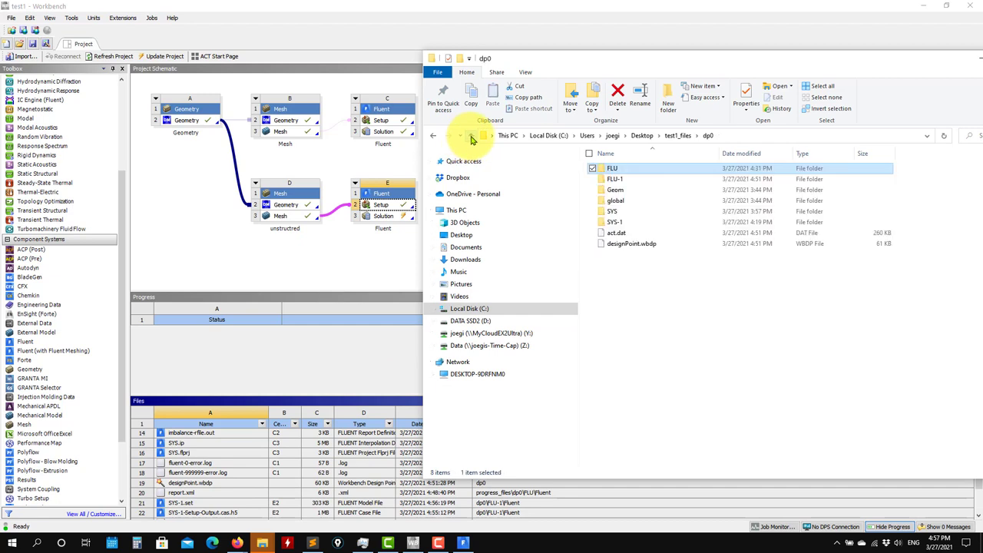
{"action": "double_click", "coordinate": [623, 178]}
{"action": "double_click", "coordinate": [618, 170]}
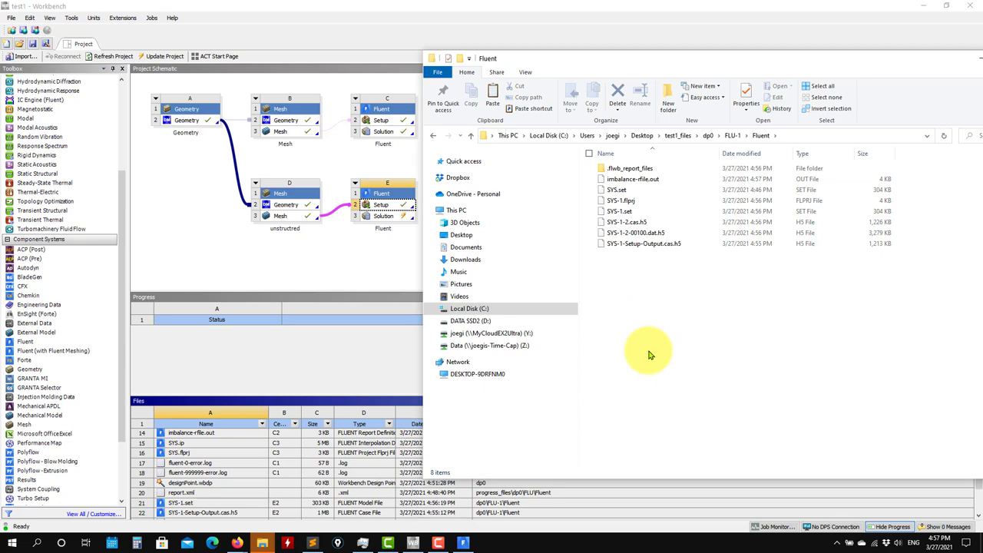
{"action": "double_click", "coordinate": [778, 62]}
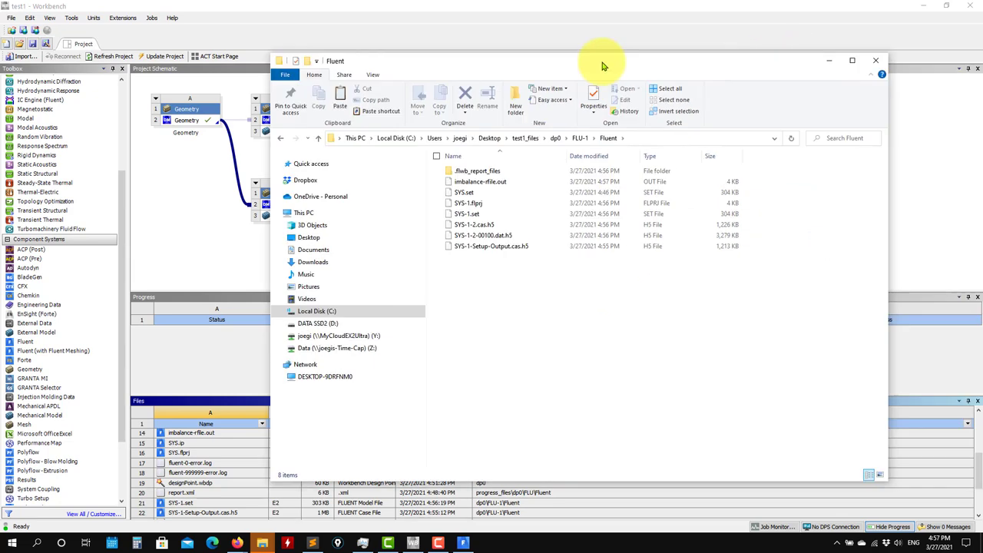
{"action": "left_click", "coordinate": [659, 64]}
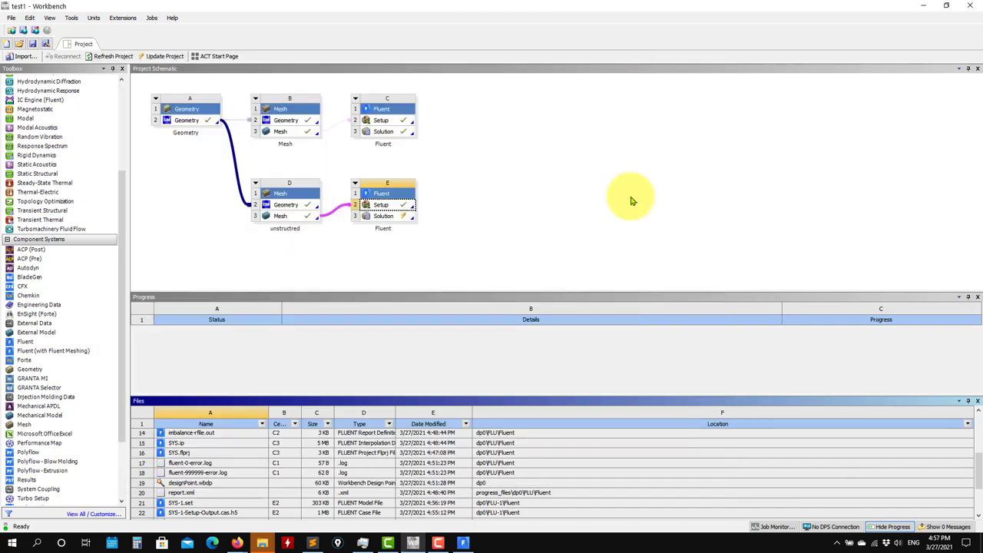
Return to Fluent and review the scaled residuals, static pressure contour and y-plus plots while the calculation runs.
{"action": "left_click", "coordinate": [925, 5]}
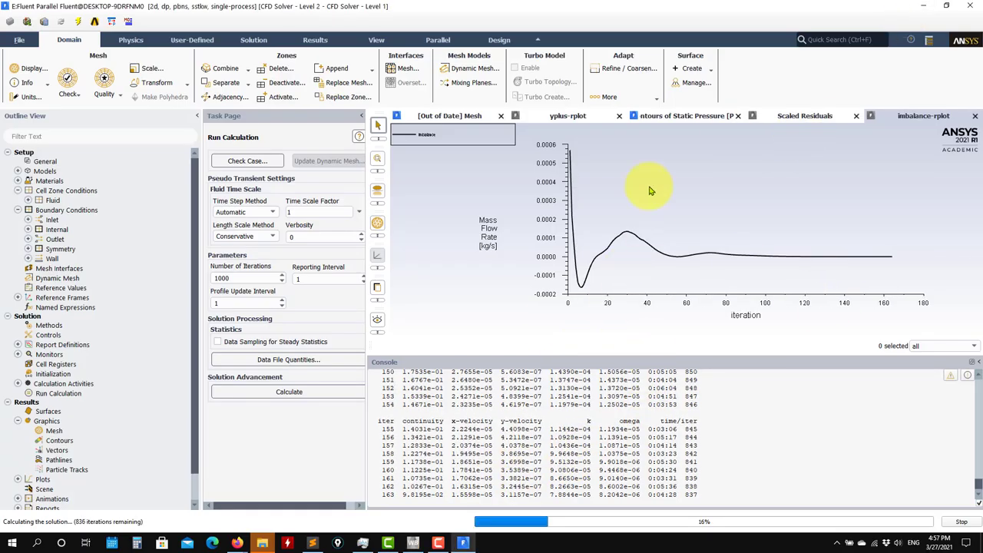
{"action": "left_click", "coordinate": [784, 115]}
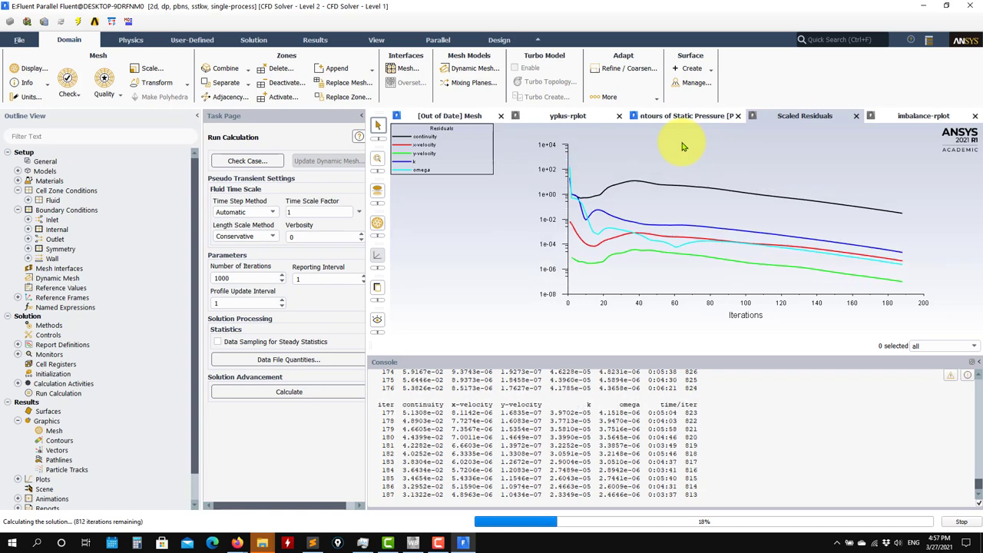
{"action": "left_click", "coordinate": [675, 119]}
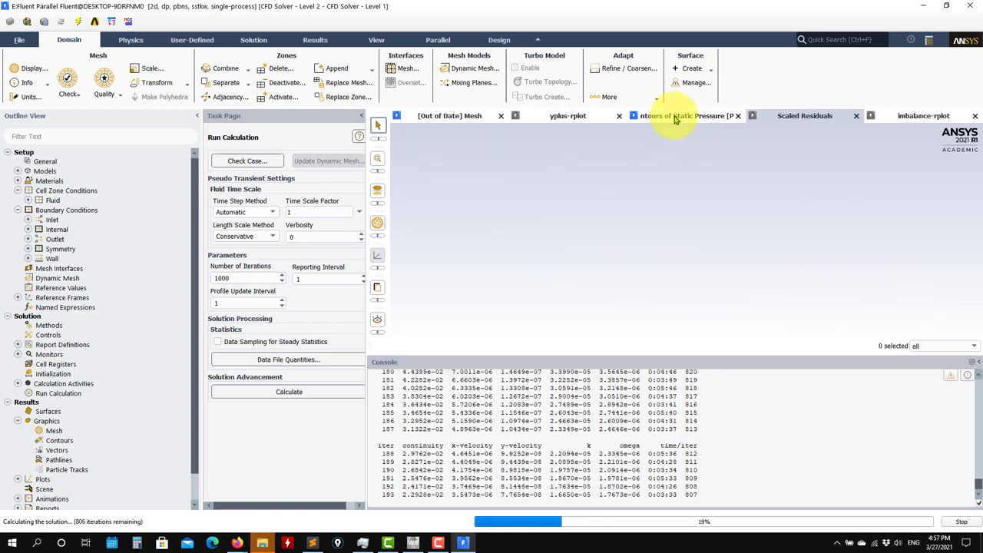
{"action": "left_click", "coordinate": [571, 119]}
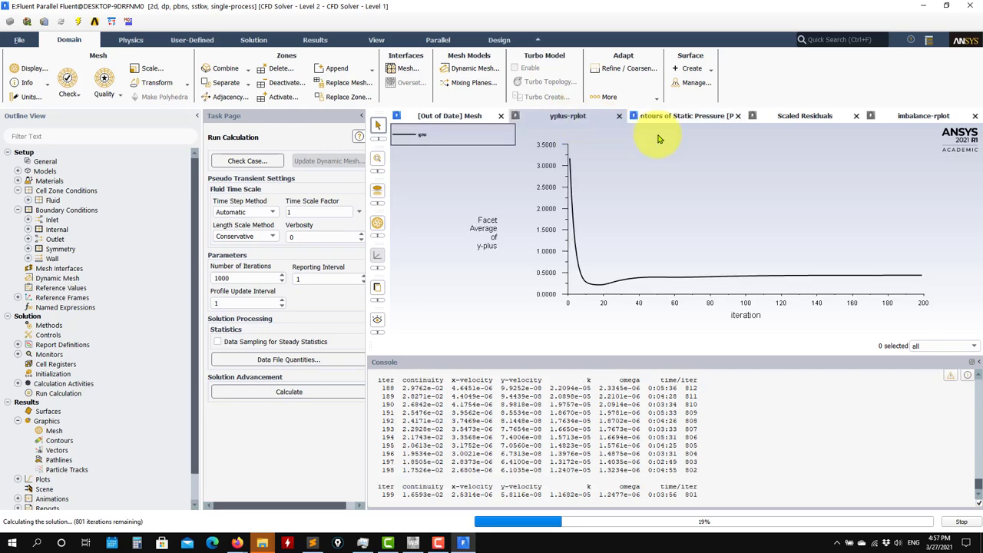
Examine the scaled residuals, y-plus and imbalance plots and the mesh view while the calculation runs.
{"action": "left_click", "coordinate": [806, 118]}
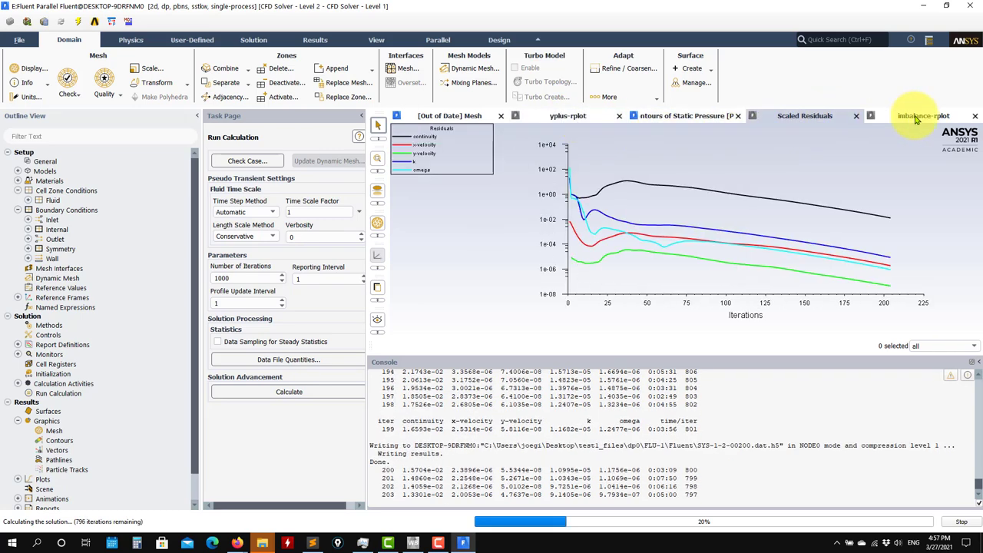
{"action": "left_click", "coordinate": [454, 449]}
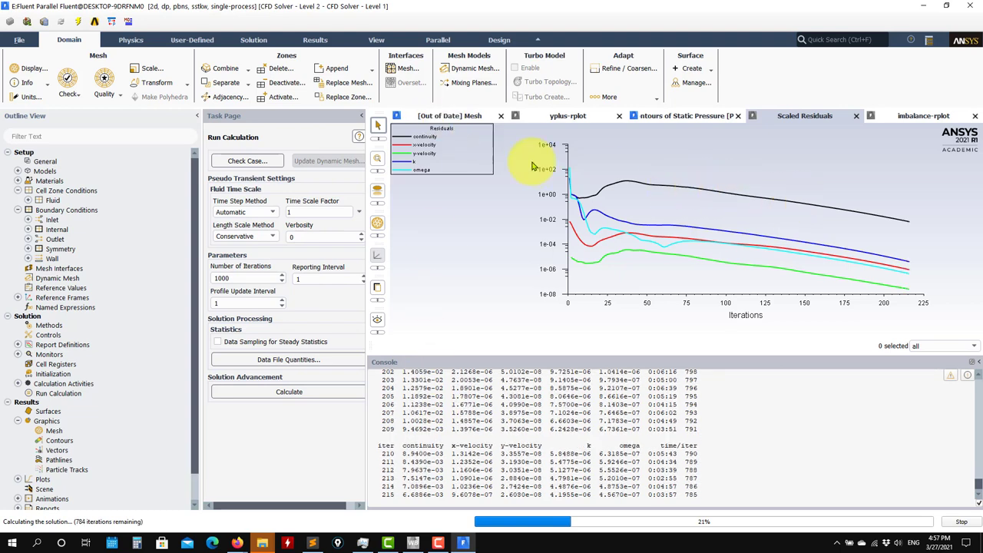
{"action": "left_click", "coordinate": [460, 116]}
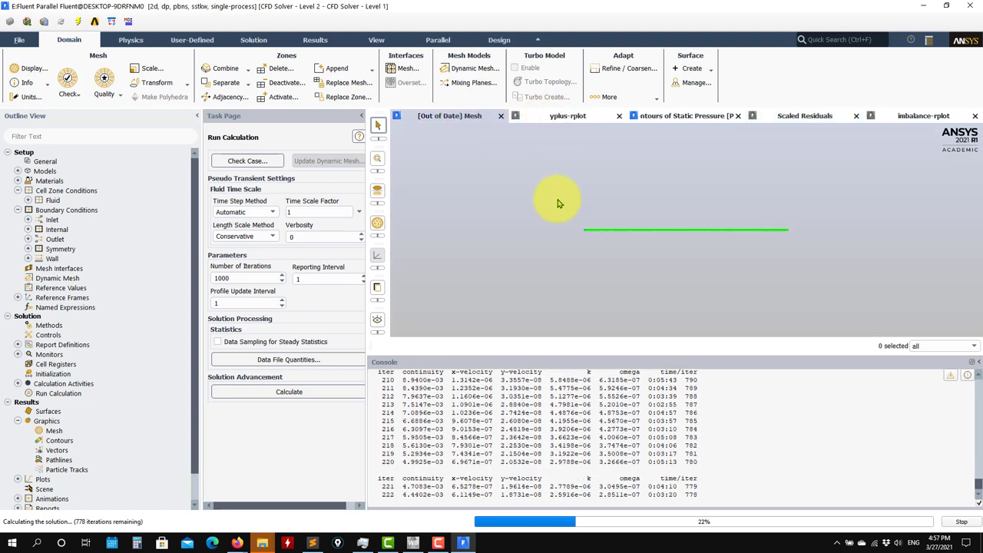
{"action": "left_click", "coordinate": [562, 118]}
{"action": "left_click", "coordinate": [779, 116]}
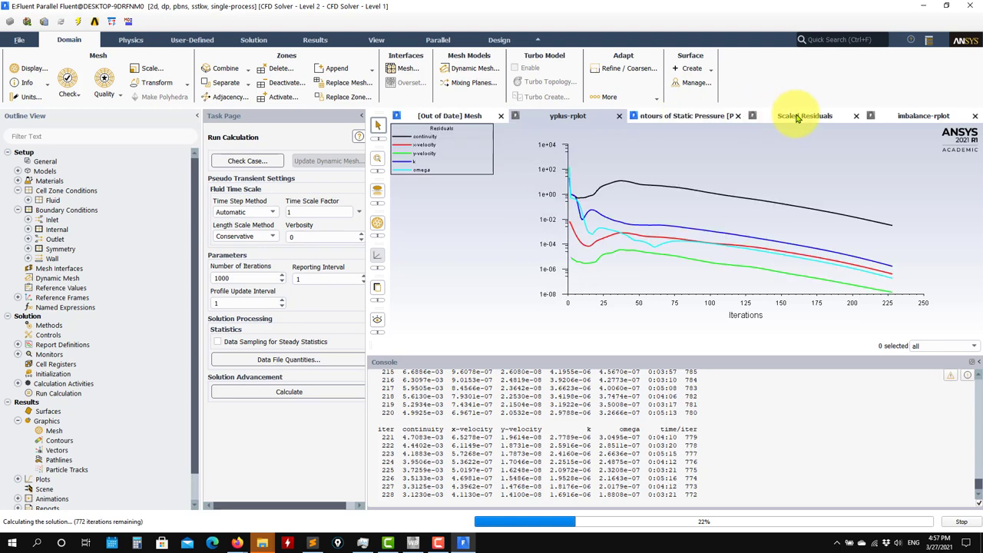
{"action": "left_click", "coordinate": [918, 116]}
{"action": "left_click", "coordinate": [784, 120]}
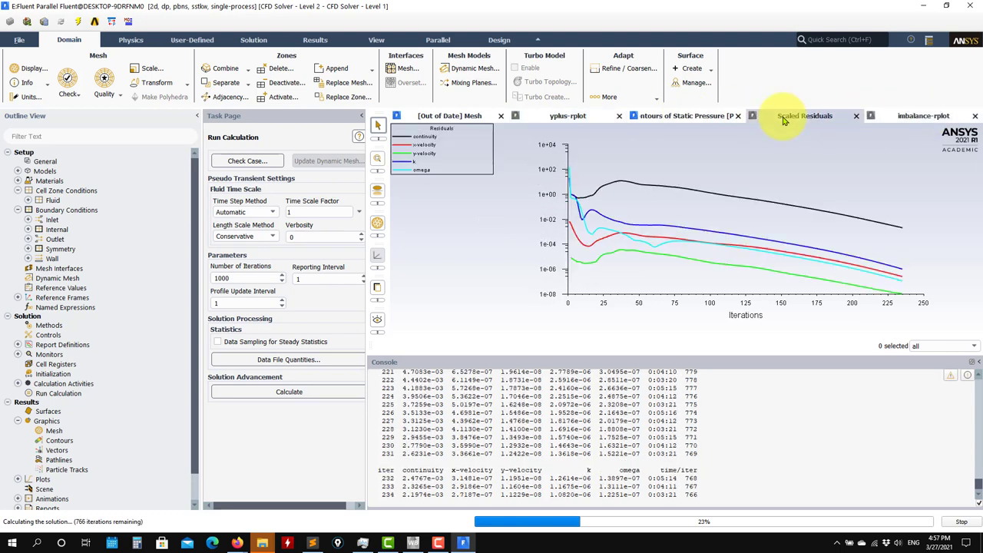
{"action": "left_click", "coordinate": [565, 118]}
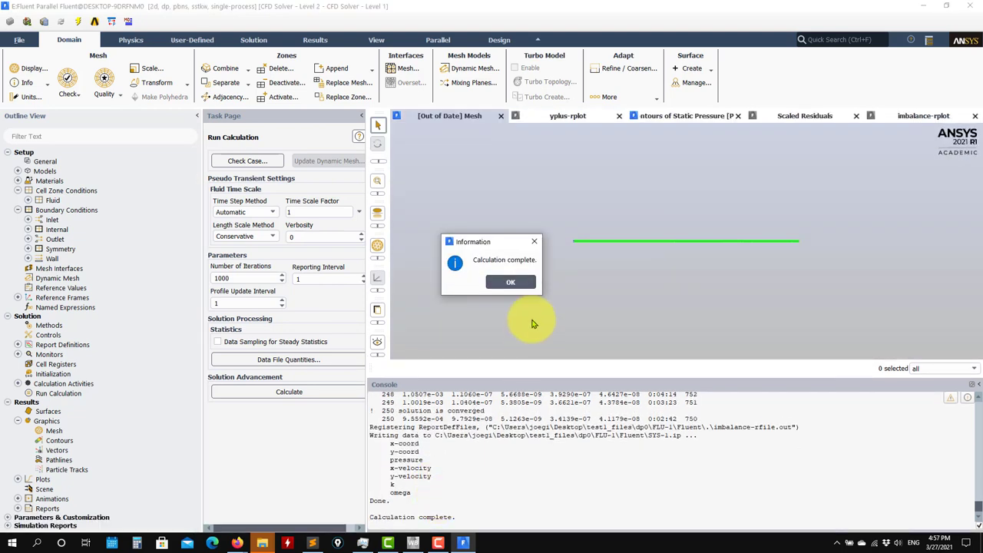
Acknowledge the end of the calculation and create and display a filled contour of static pressure named contour-1.
{"action": "left_click", "coordinate": [509, 281]}
{"action": "right_click", "coordinate": [567, 234]}
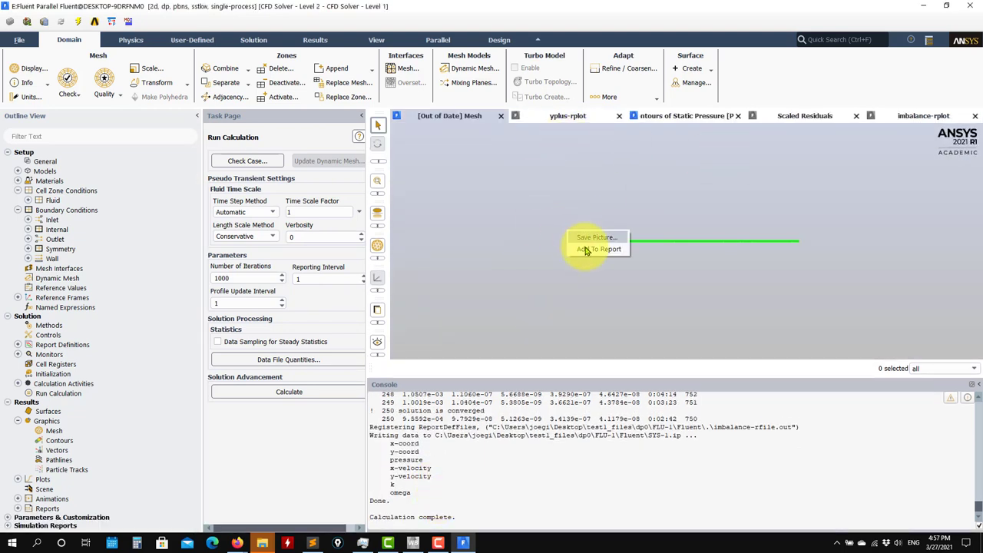
{"action": "left_click", "coordinate": [687, 223]}
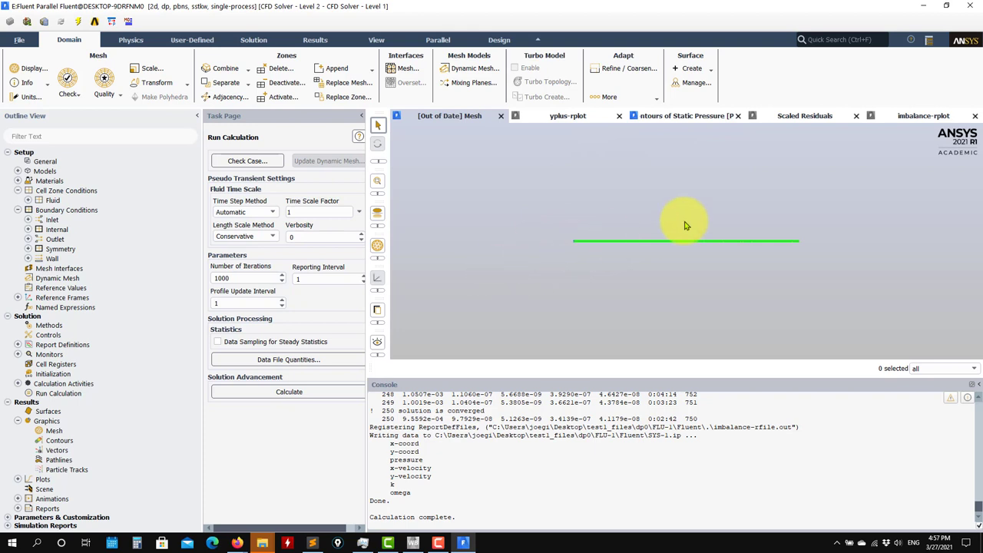
{"action": "double_click", "coordinate": [58, 442]}
{"action": "left_click", "coordinate": [288, 503]}
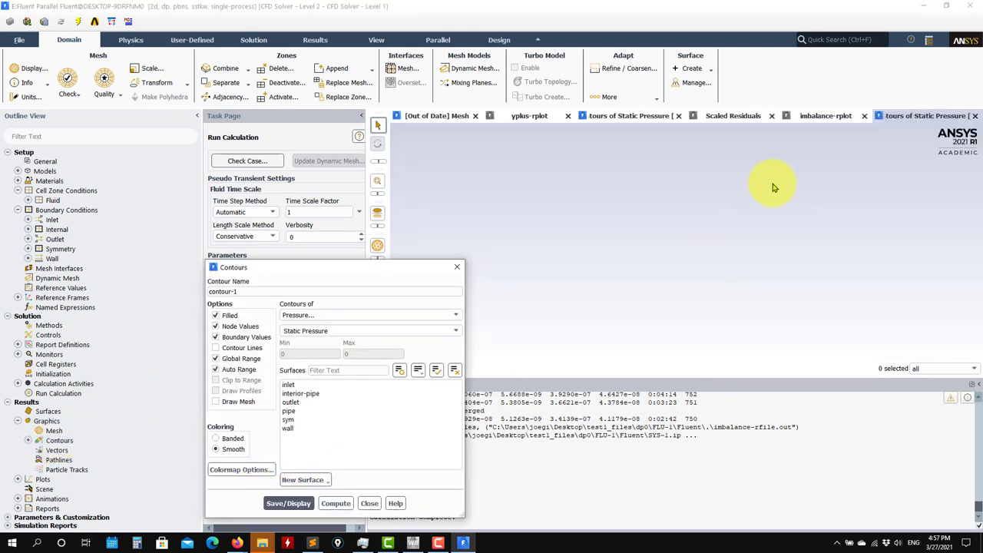
Change contour-1 to velocity magnitude, display it, examine the pipe's end up close, and close the contour settings.
{"action": "left_click", "coordinate": [415, 315]}
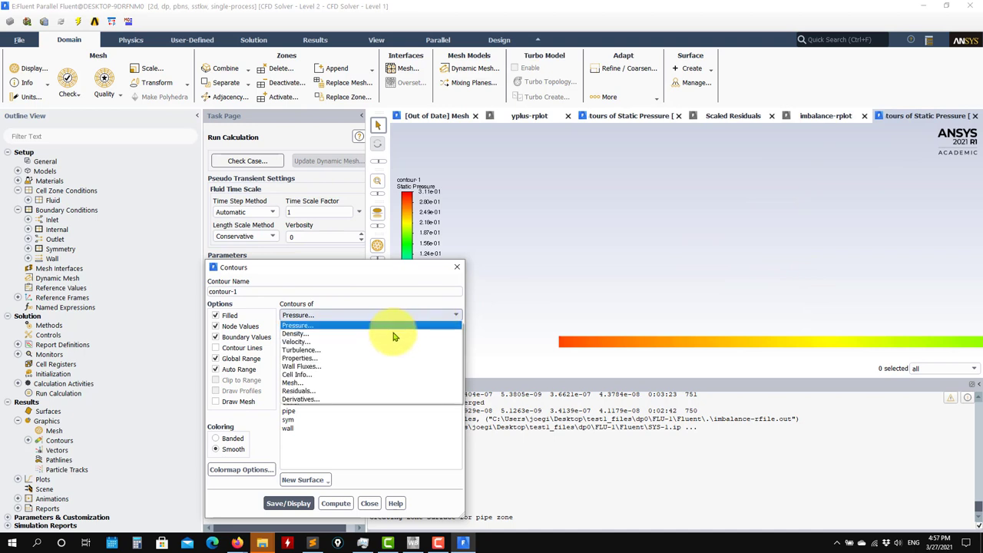
{"action": "left_click", "coordinate": [350, 346]}
{"action": "left_click", "coordinate": [288, 503]}
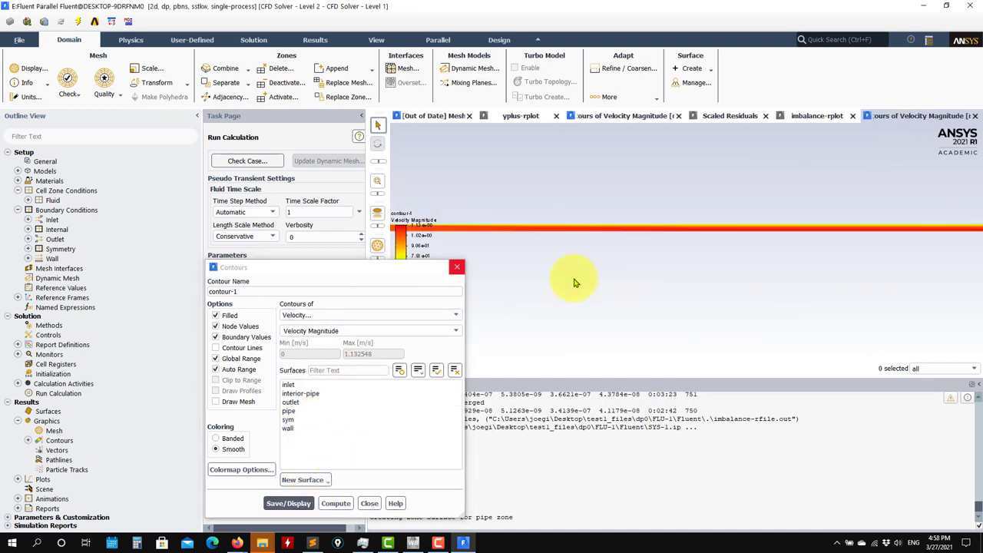
{"action": "scroll", "coordinate": [649, 242], "scroll_direction": "up", "scroll_amount": 10}
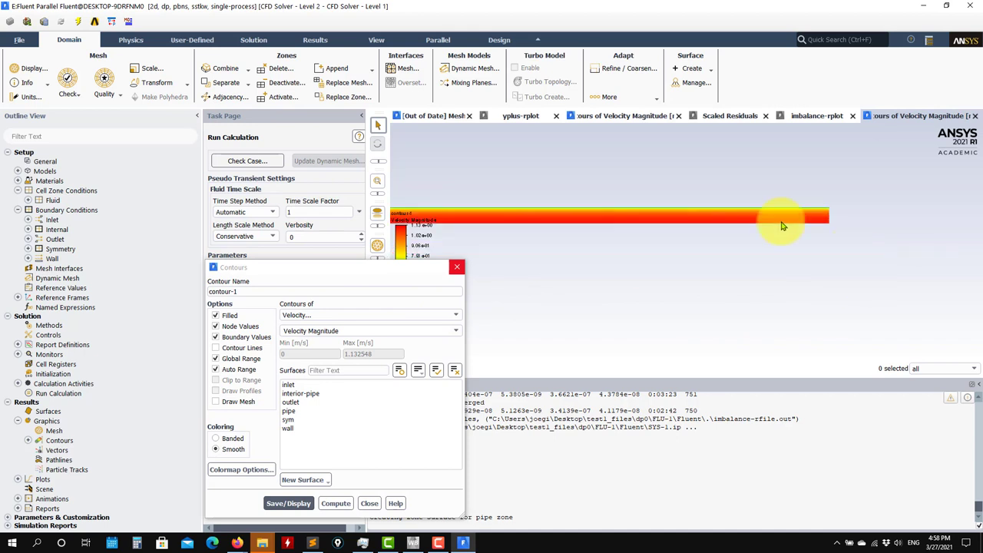
{"action": "scroll", "coordinate": [793, 259], "scroll_direction": "down", "scroll_amount": 5}
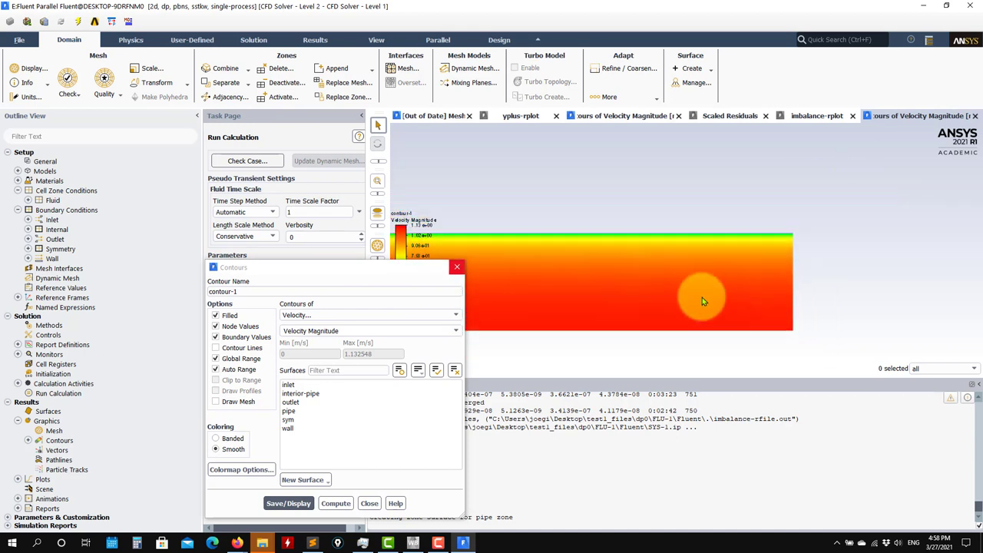
{"action": "left_click", "coordinate": [369, 503]}
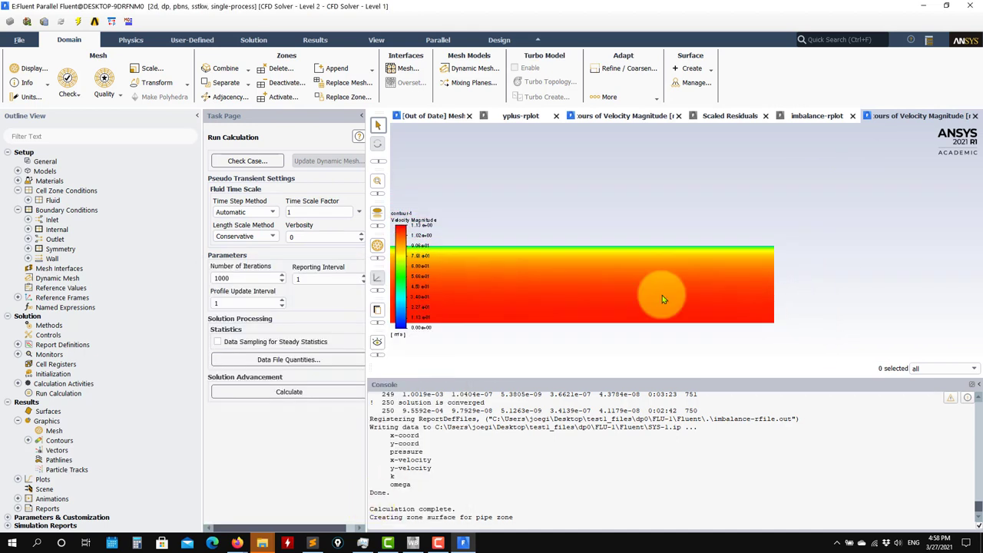
Close Fluent, applying the settings changes to current and future calculations.
{"action": "left_click", "coordinate": [21, 40]}
{"action": "left_click", "coordinate": [31, 310]}
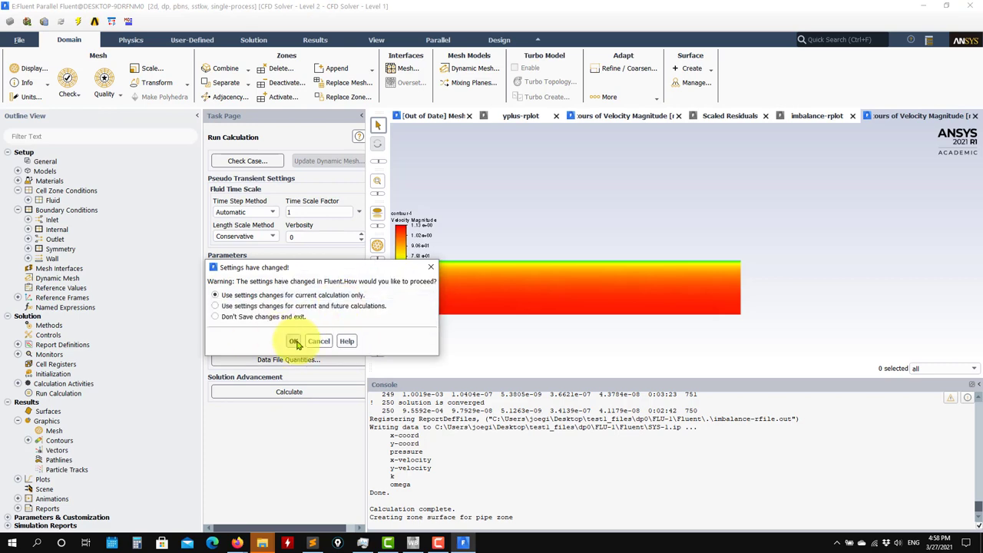
{"action": "left_click", "coordinate": [275, 305]}
{"action": "left_click", "coordinate": [294, 341]}
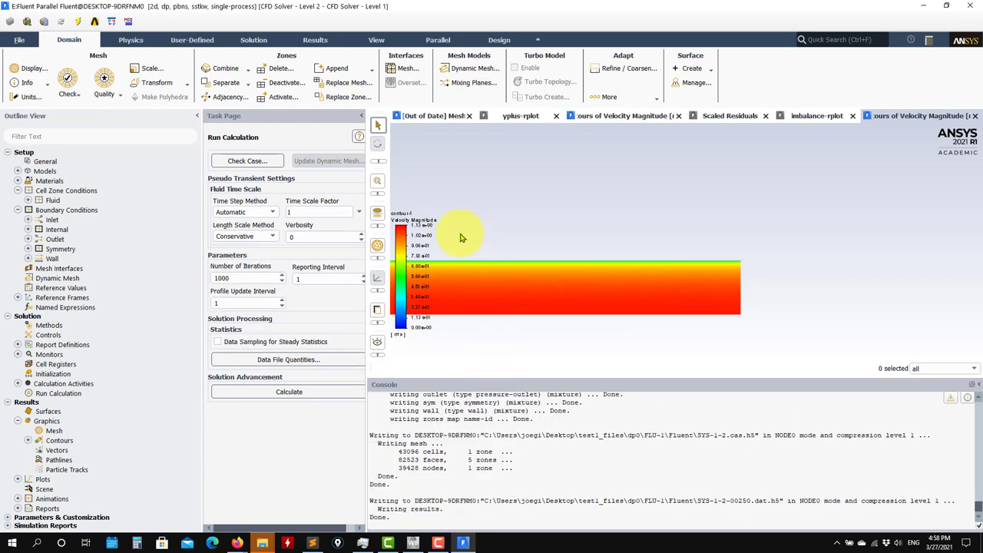
Close the three open Fluent folder windows, leaving the other folder windows open.
{"action": "left_click", "coordinate": [264, 543]}
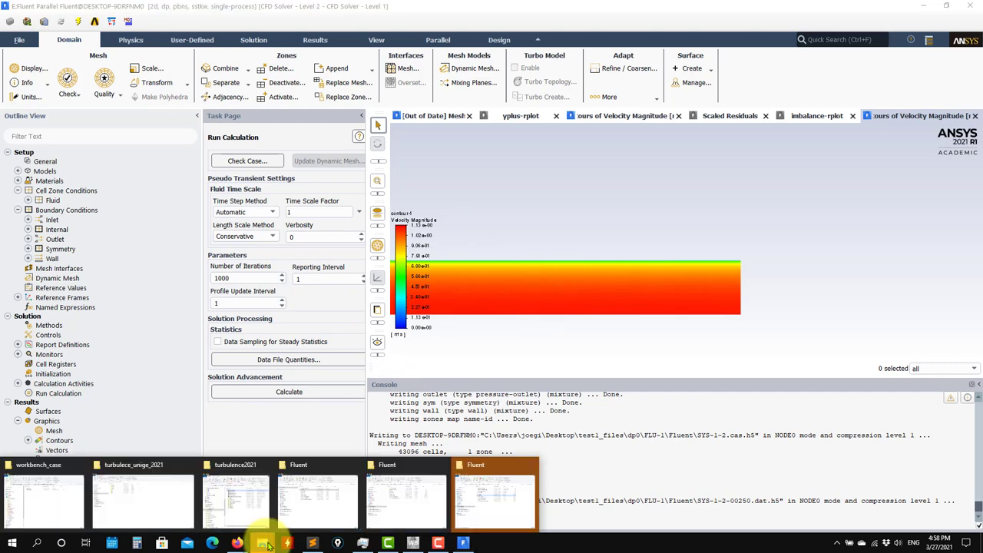
{"action": "left_click", "coordinate": [530, 466]}
{"action": "left_click", "coordinate": [482, 467]}
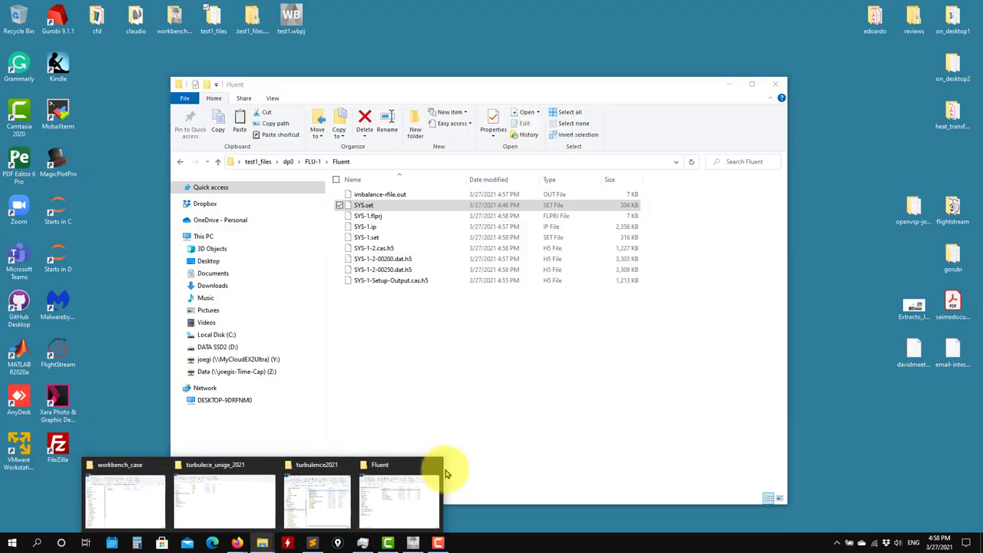
{"action": "left_click", "coordinate": [438, 466]}
Switch to Workbench, save the test1 project and minimise the window to show the desktop.
{"action": "left_click", "coordinate": [413, 544]}
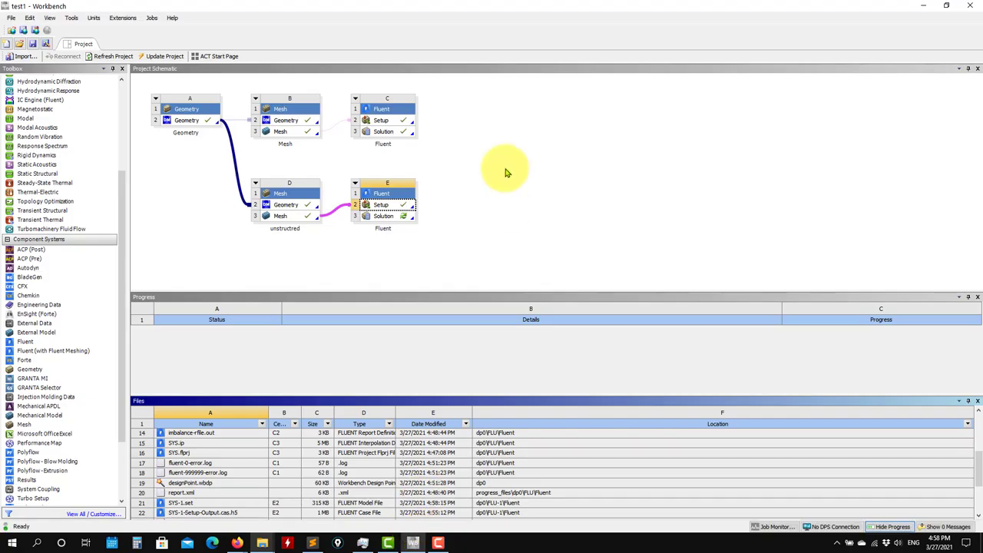
{"action": "left_click", "coordinate": [33, 45]}
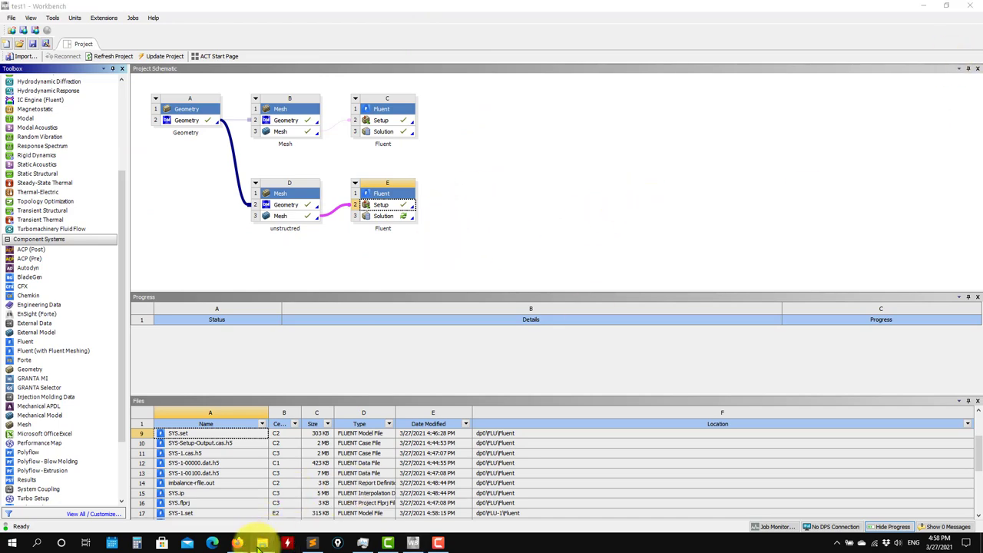
{"action": "mouse_move", "coordinate": [261, 543]}
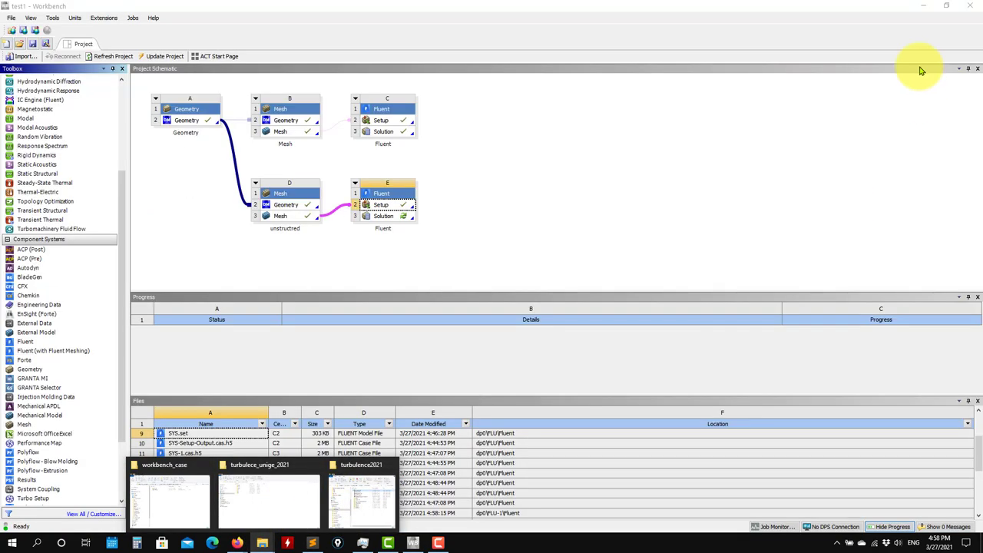
{"action": "left_click", "coordinate": [925, 6]}
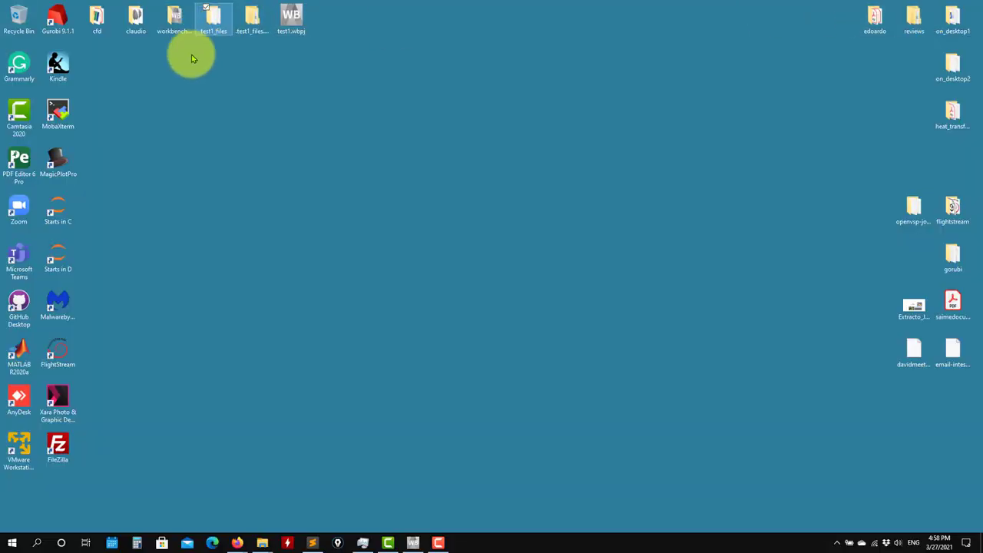
Open test1_files\dp0\FLU\Fluent from the desktop and inspect the first case's files, selecting SYS-1.cas.h5.
{"action": "double_click", "coordinate": [213, 17]}
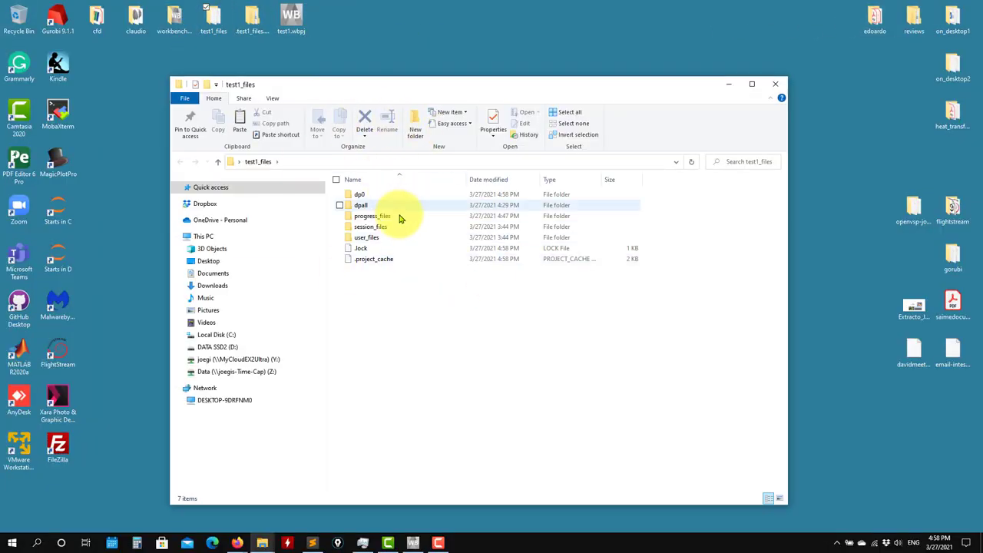
{"action": "double_click", "coordinate": [373, 193]}
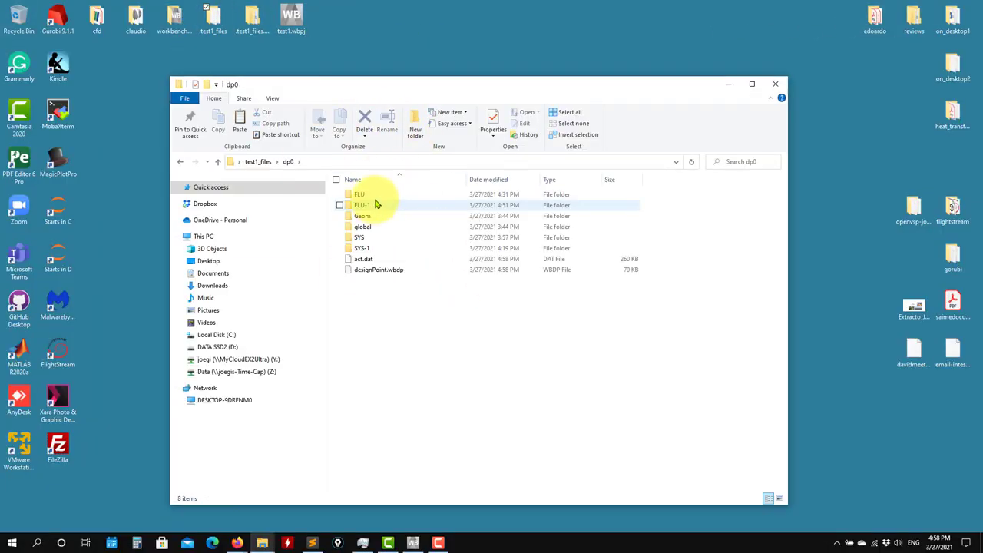
{"action": "double_click", "coordinate": [373, 195]}
{"action": "double_click", "coordinate": [362, 196]}
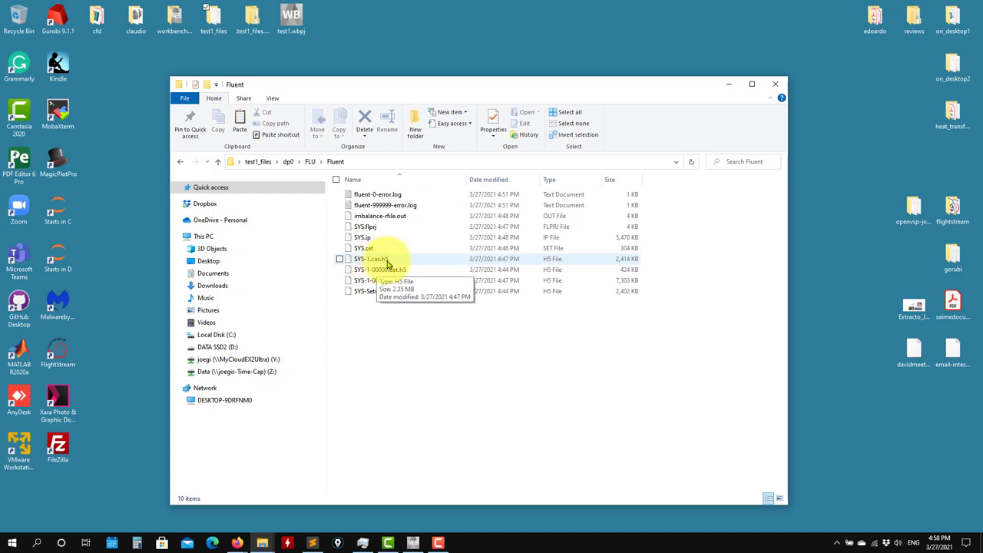
{"action": "left_click", "coordinate": [355, 260]}
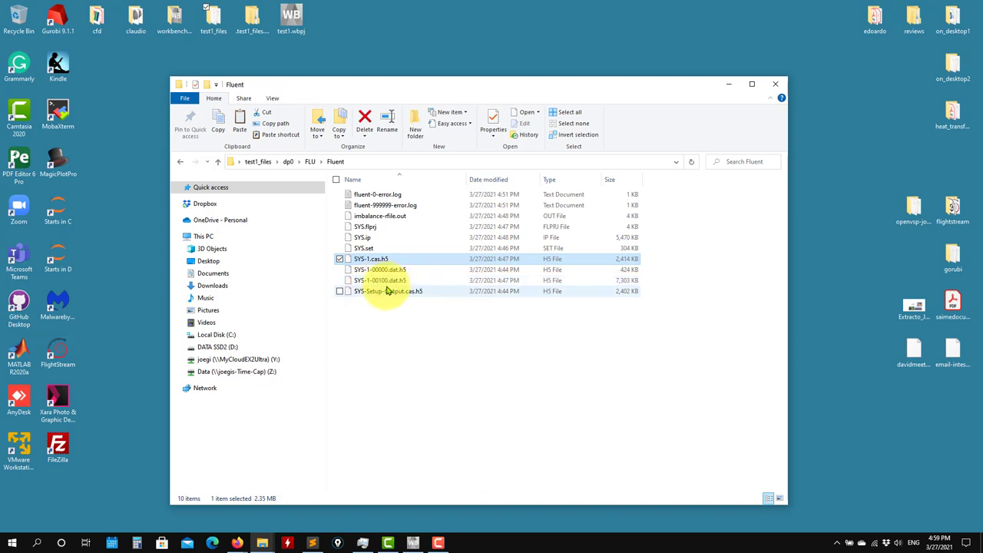
Go back up to dp0 and inspect the mesh file in the SYS\MECH folder.
{"action": "left_click", "coordinate": [217, 162]}
{"action": "left_click", "coordinate": [218, 163]}
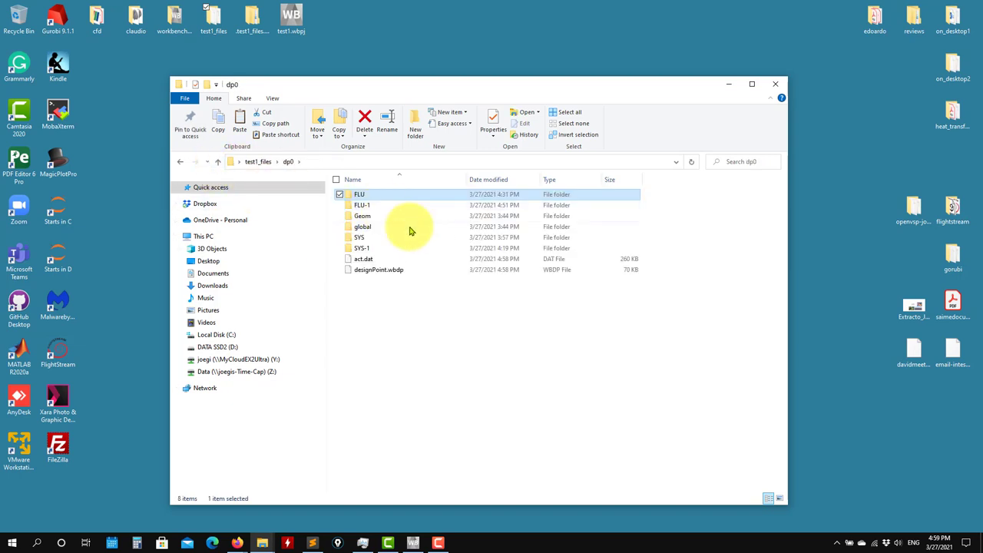
{"action": "double_click", "coordinate": [373, 199]}
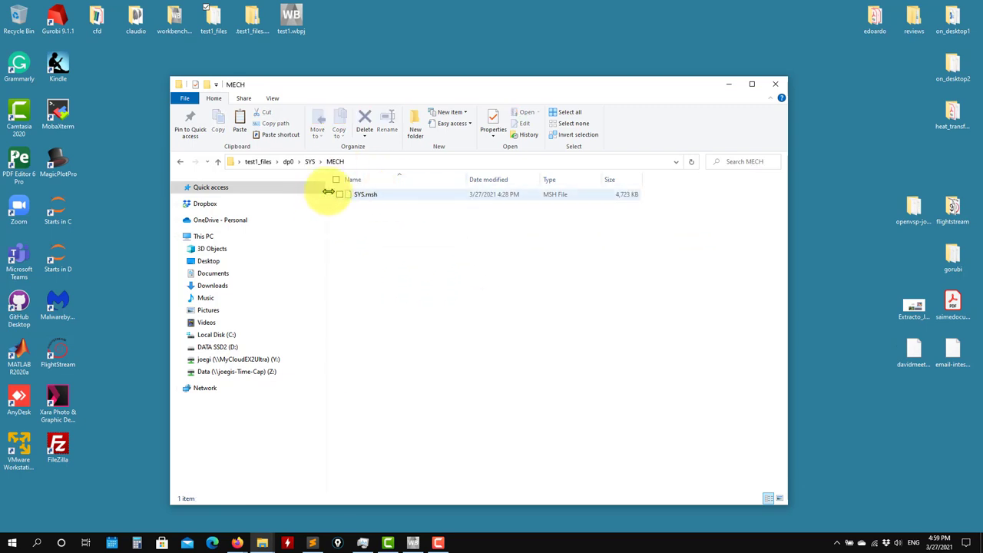
{"action": "left_click", "coordinate": [224, 186]}
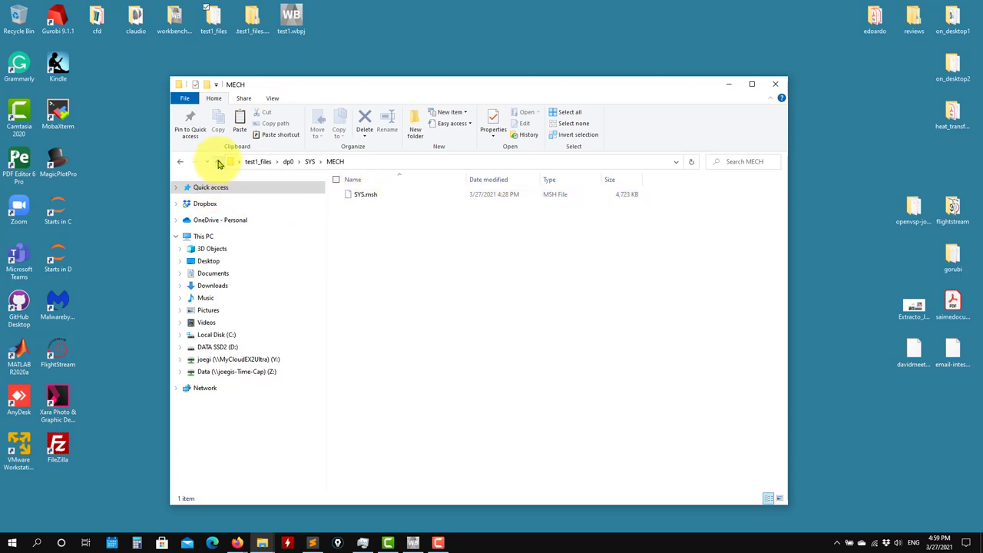
Return to dp0 and reopen the FLU\Fluent folder to review the first case's case and data files.
{"action": "left_click", "coordinate": [219, 161]}
{"action": "left_click", "coordinate": [218, 162]}
{"action": "double_click", "coordinate": [360, 195]}
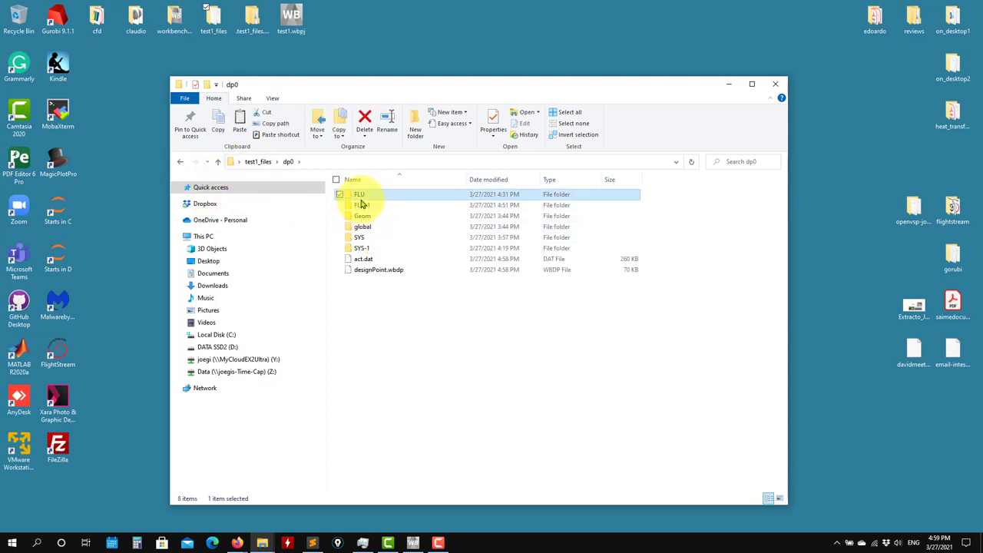
{"action": "double_click", "coordinate": [366, 197]}
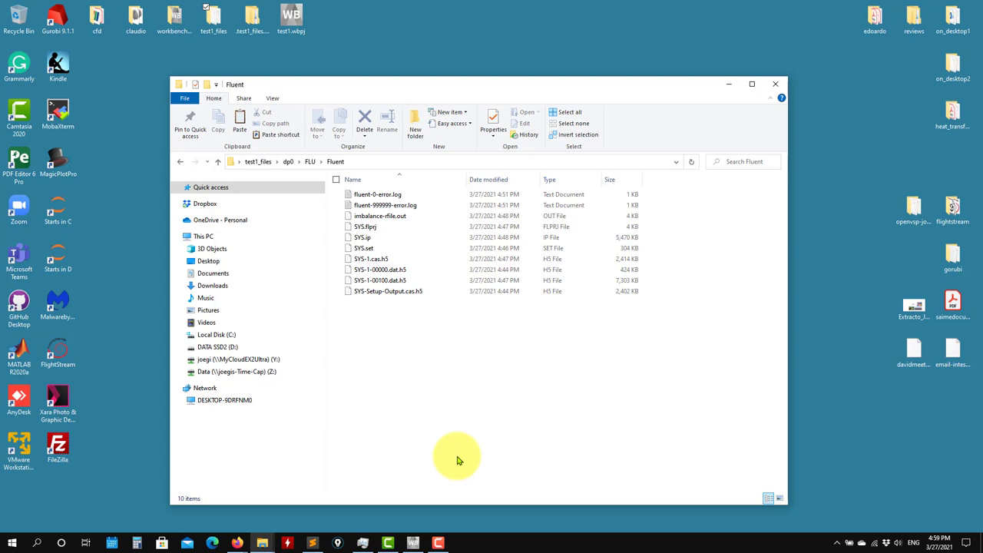
Switch to Firefox and view the Post-processing slide on page 5 of case_presentation.pdf.
{"action": "left_click", "coordinate": [284, 517]}
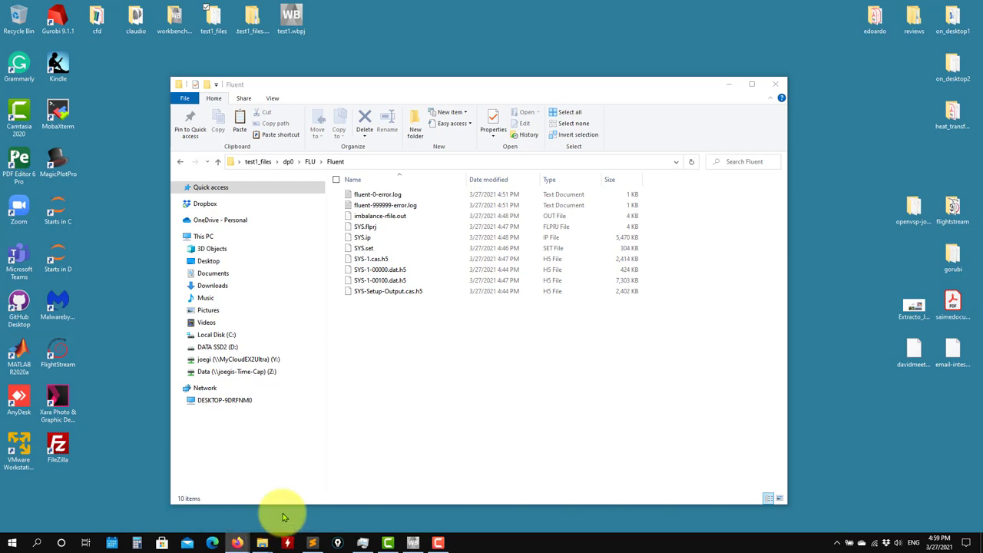
{"action": "scroll", "coordinate": [246, 377], "scroll_direction": "down", "scroll_amount": 20}
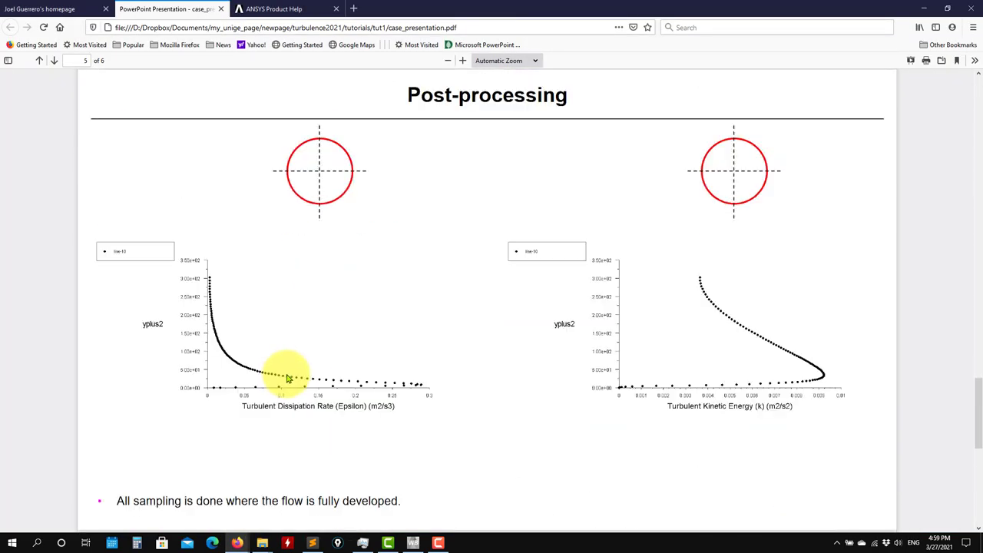